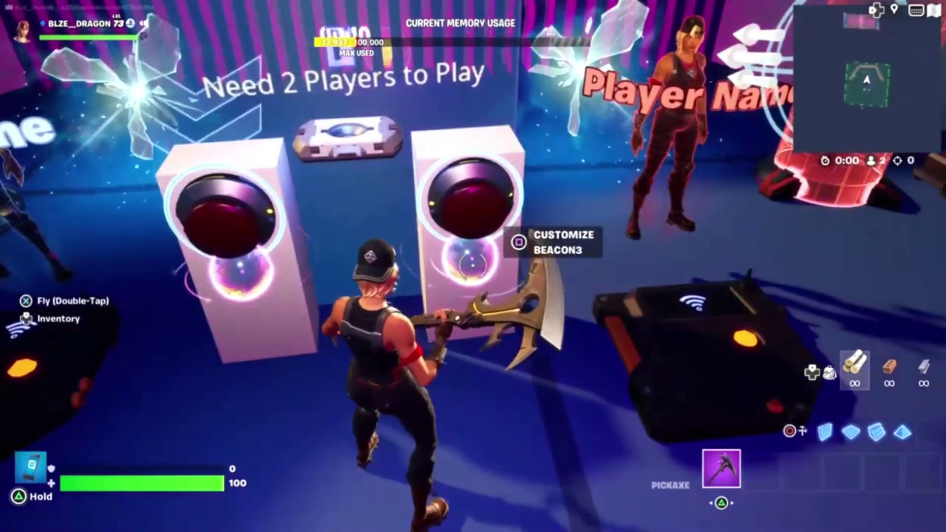
{"action": "key", "text": "e"}
{"action": "key", "text": "F2"}
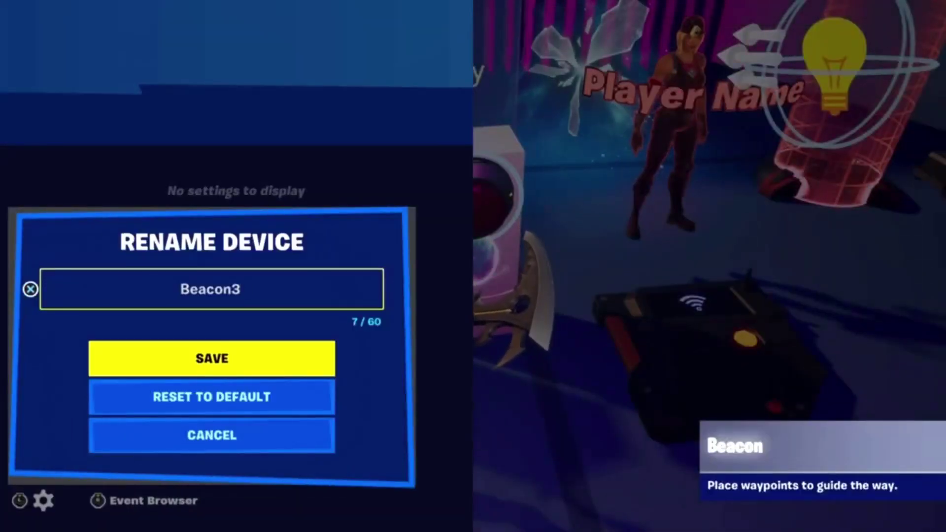
{"action": "key", "text": "Escape"}
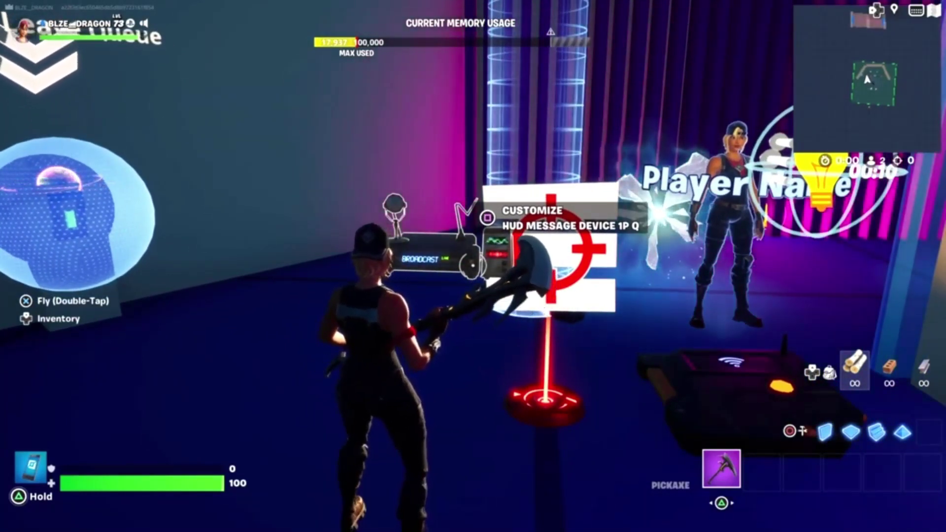
- Rename the blue-side HUD message device "HUD Message Device 1P Q" as "HUD Message Device QP1"
{"action": "key", "text": "e"}
{"action": "key", "text": "F2"}
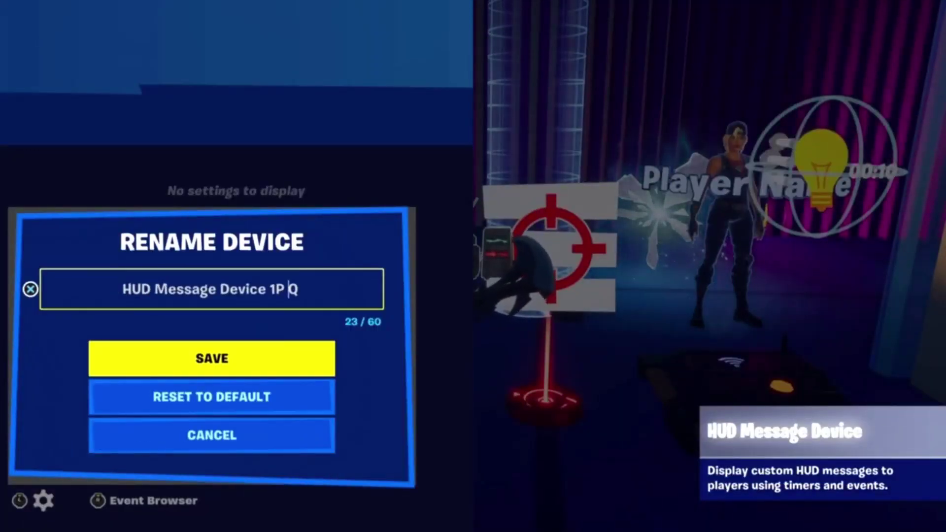
{"action": "key", "text": "Return"}
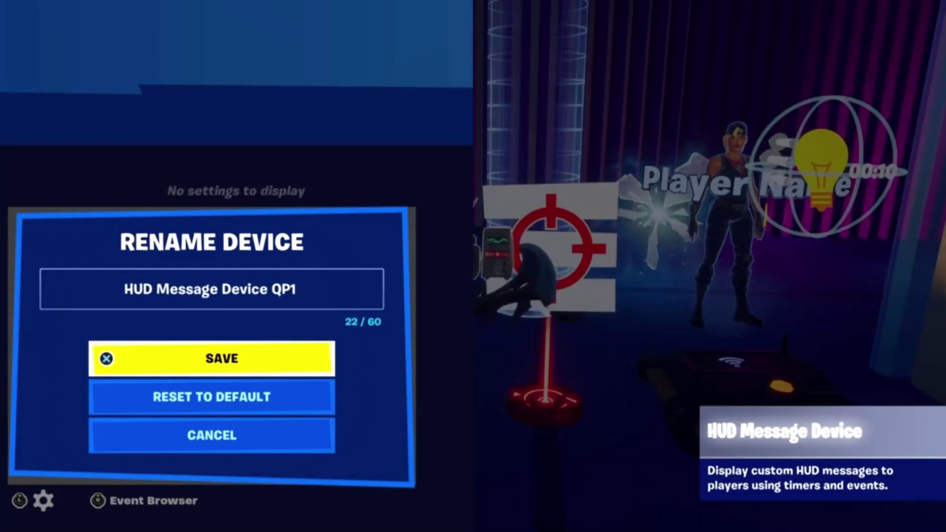
{"action": "key", "text": "Return"}
{"action": "key", "text": "Escape"}
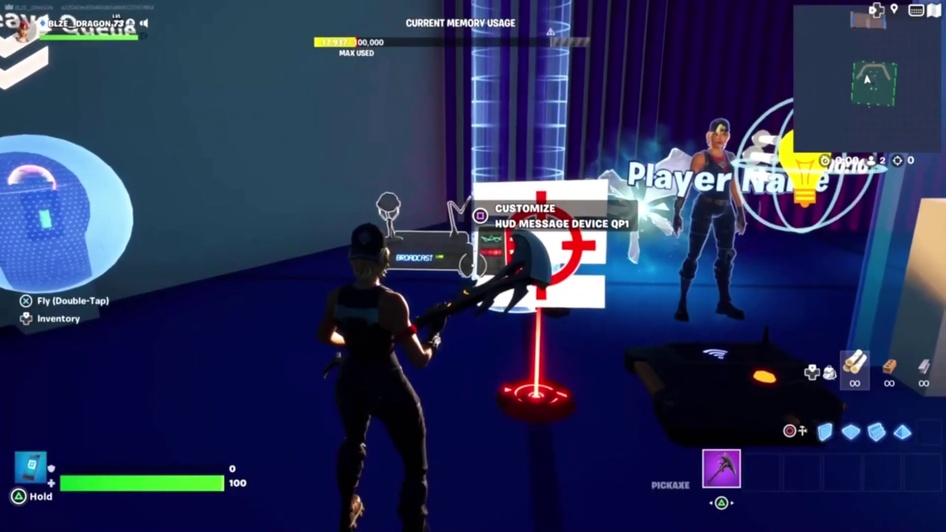
- Rename the red-side HUD message device "HUD Message Device 2P Q2" as "HUD Message Device QP2"
{"action": "key", "text": "w"}
{"action": "key", "text": "w"}
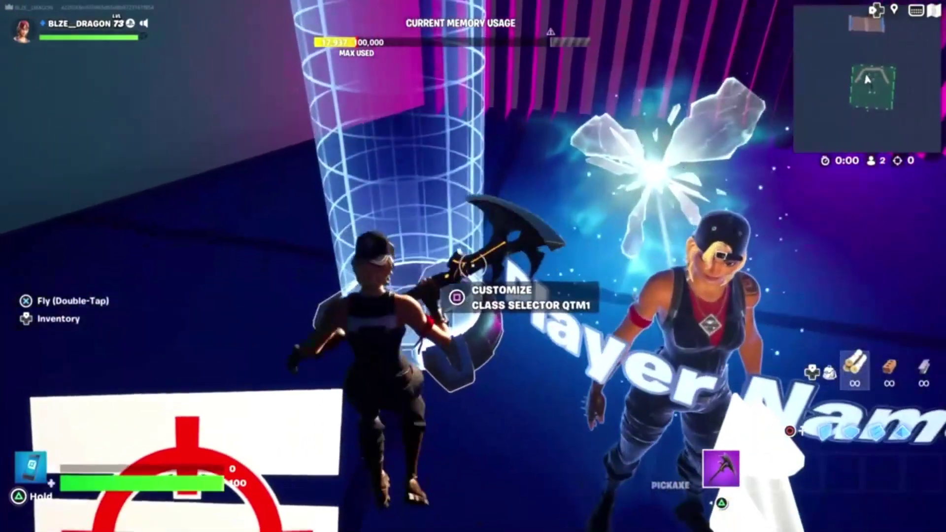
{"action": "key", "text": "w"}
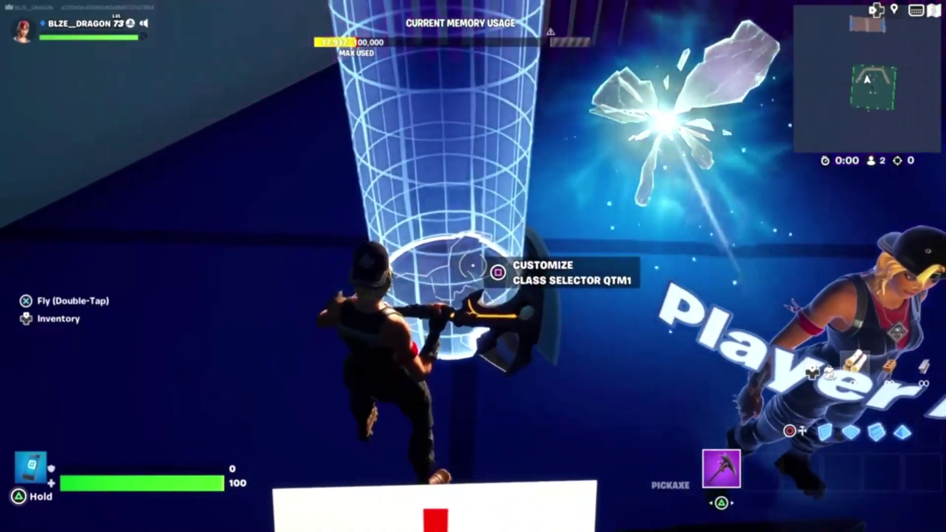
{"action": "key", "text": "w"}
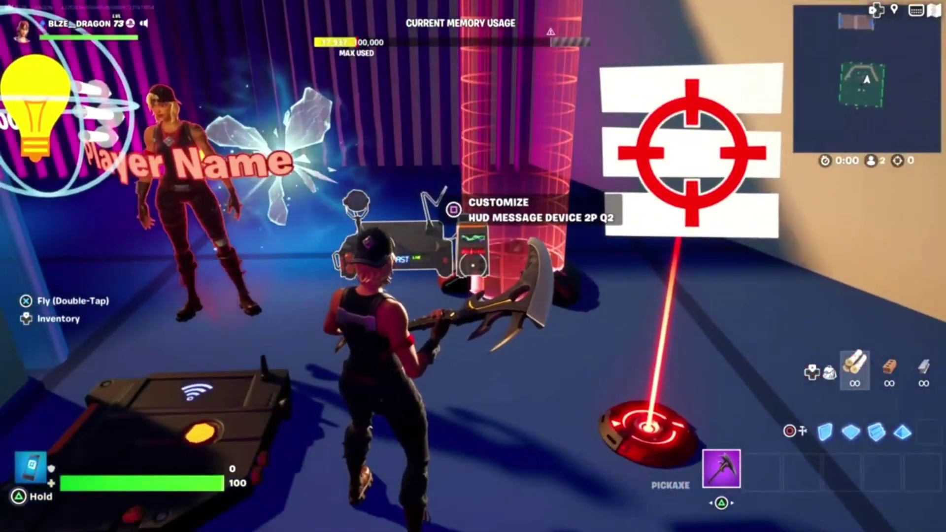
{"action": "key", "text": "e"}
{"action": "key", "text": "F2"}
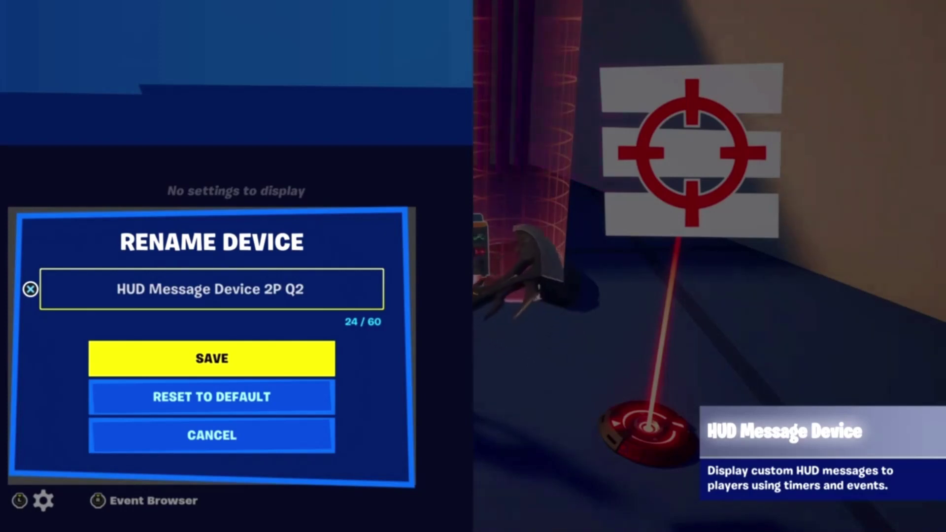
{"action": "key", "text": "Return"}
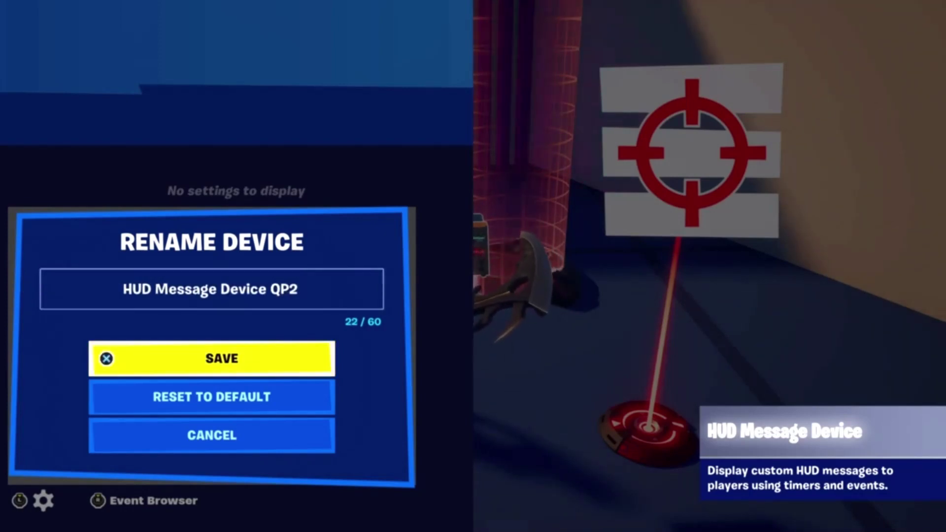
{"action": "key", "text": "Return"}
{"action": "key", "text": "Return"}
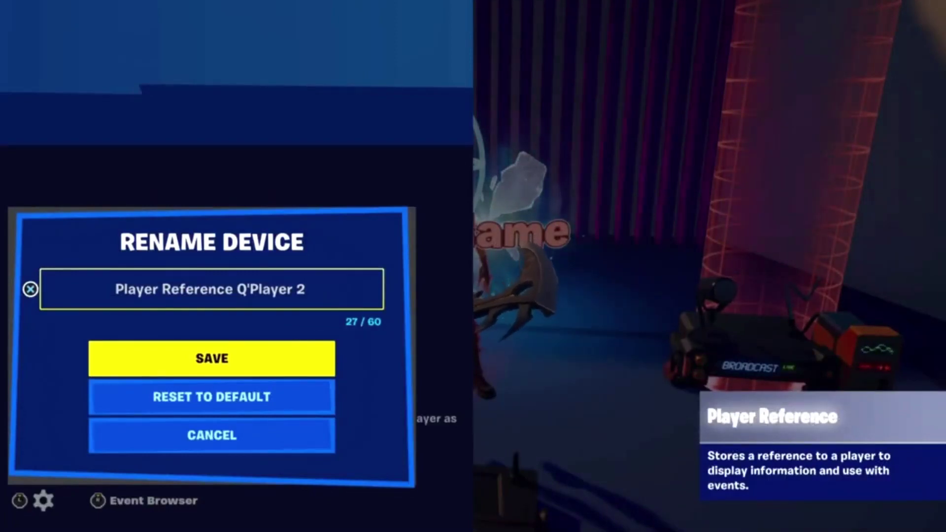
- Rename the Player Reference device of the second queue player
{"action": "key", "text": "Return"}
{"action": "key", "text": "Escape"}
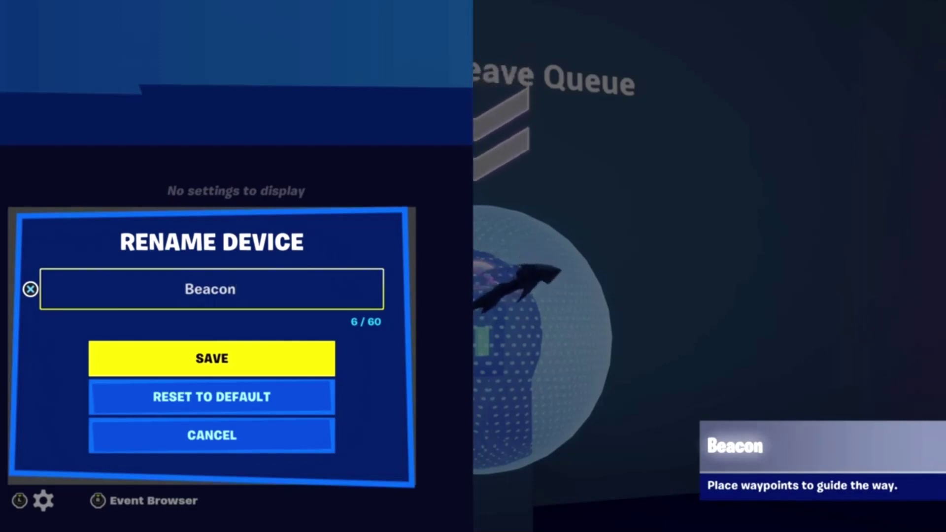
- Rename the beacon near the Leave Queue area as "Beacon Reset"
{"action": "type", "text": "Reset"}
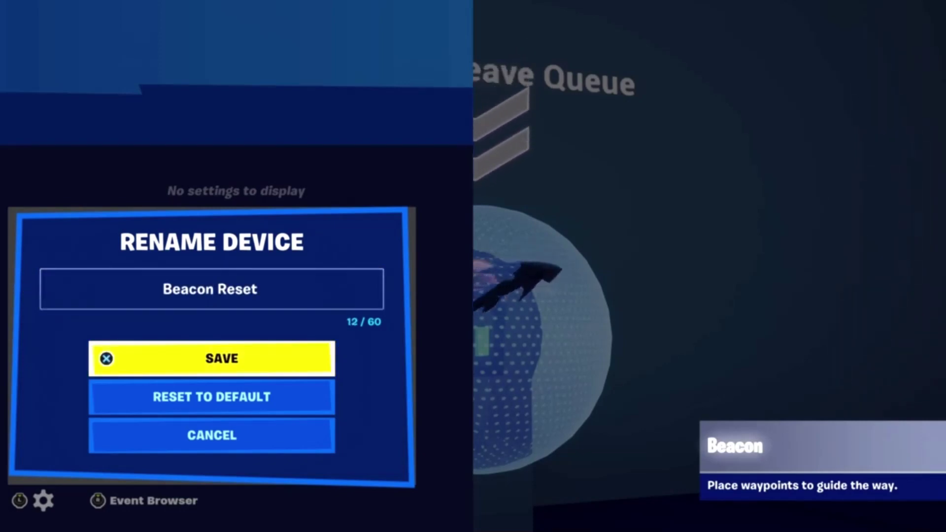
{"action": "key", "text": "Return"}
{"action": "key", "text": "Return"}
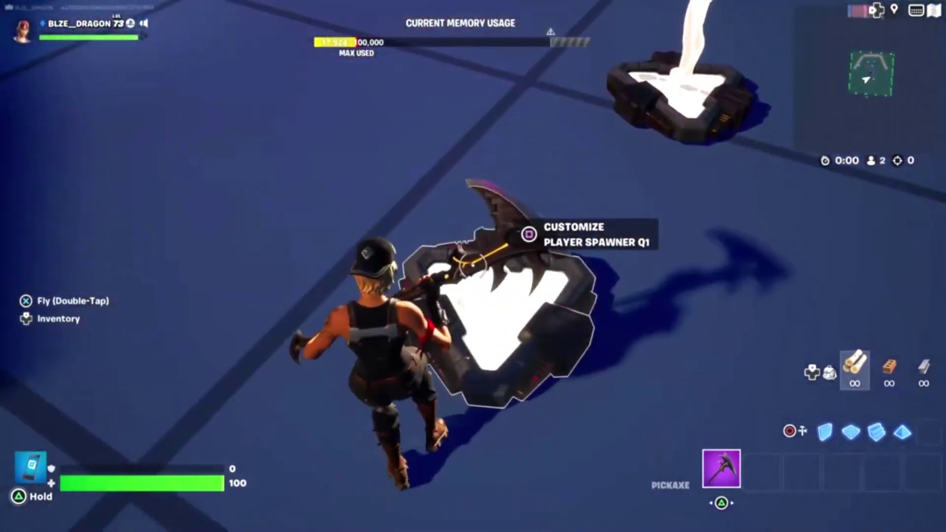
- Review all options of Player Spawner Q1, from the enabled phase through the enemy range display
{"action": "key", "text": "e"}
{"action": "key", "text": "Right"}
{"action": "key", "text": "Right"}
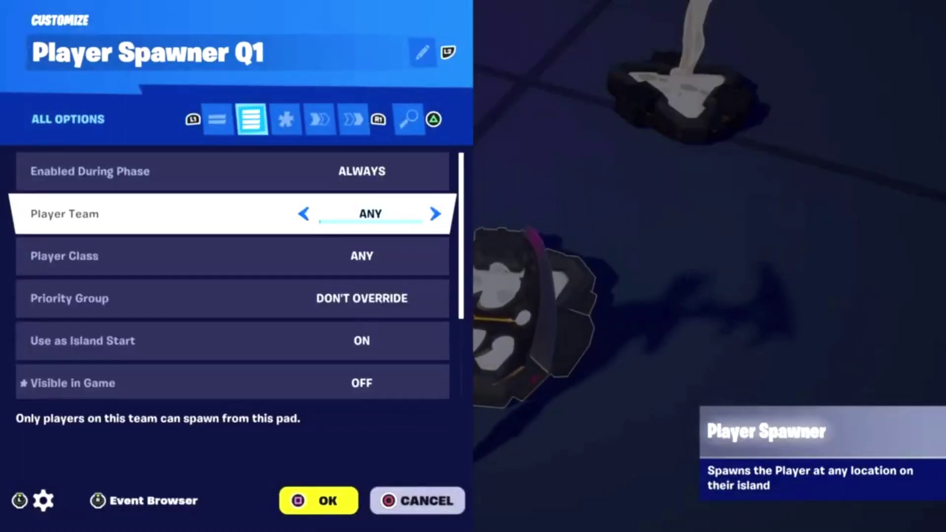
{"action": "key", "text": "Up"}
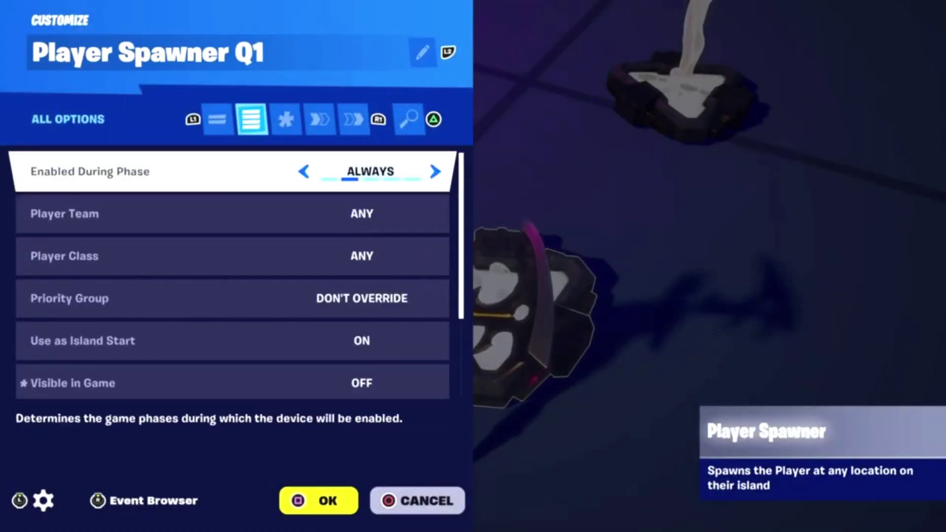
{"action": "key", "text": "Down"}
{"action": "key", "text": "Down"}
{"action": "key", "text": "Down"}
{"action": "key", "text": "Down"}
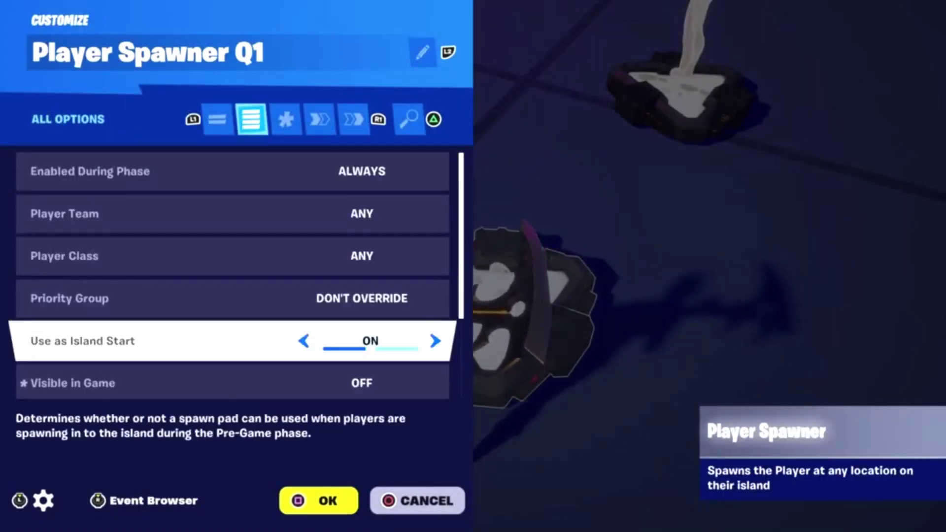
{"action": "key", "text": "Down"}
{"action": "key", "text": "Down"}
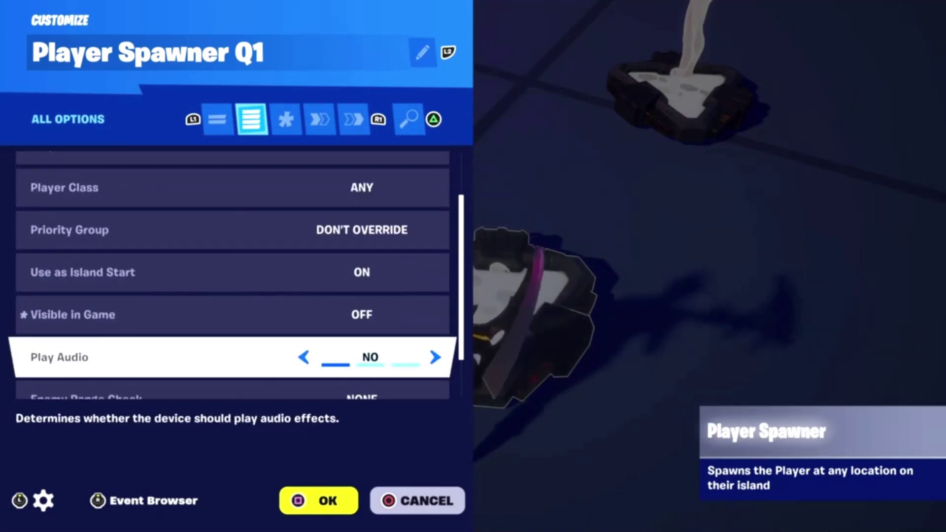
{"action": "key", "text": "Down"}
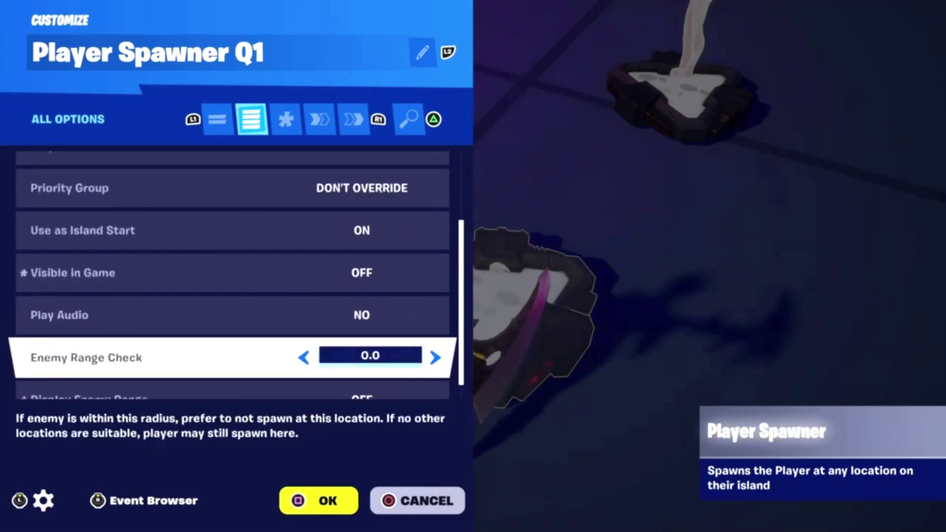
{"action": "key", "text": "Down"}
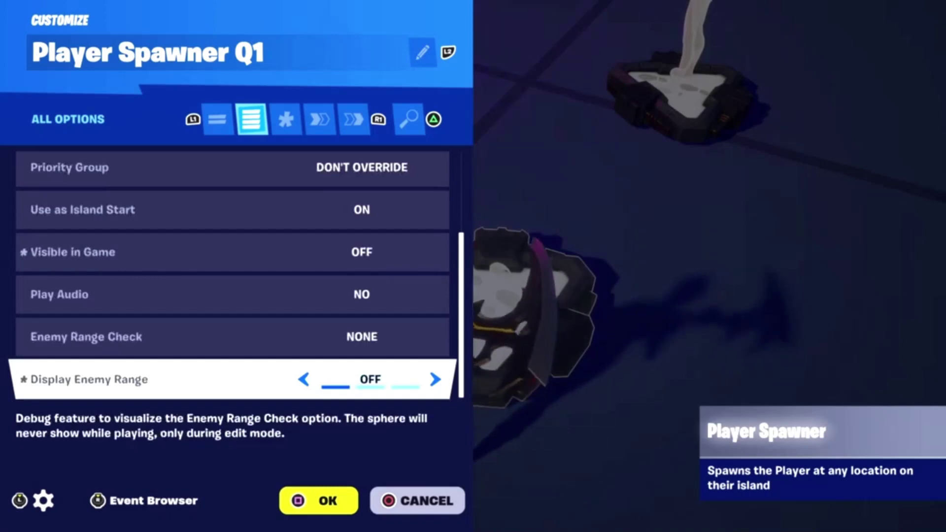
- Check the functions of Player Spawner Q1 and the devices its On Player Spawned event is sent to
{"action": "key", "text": "e"}
{"action": "key", "text": "e"}
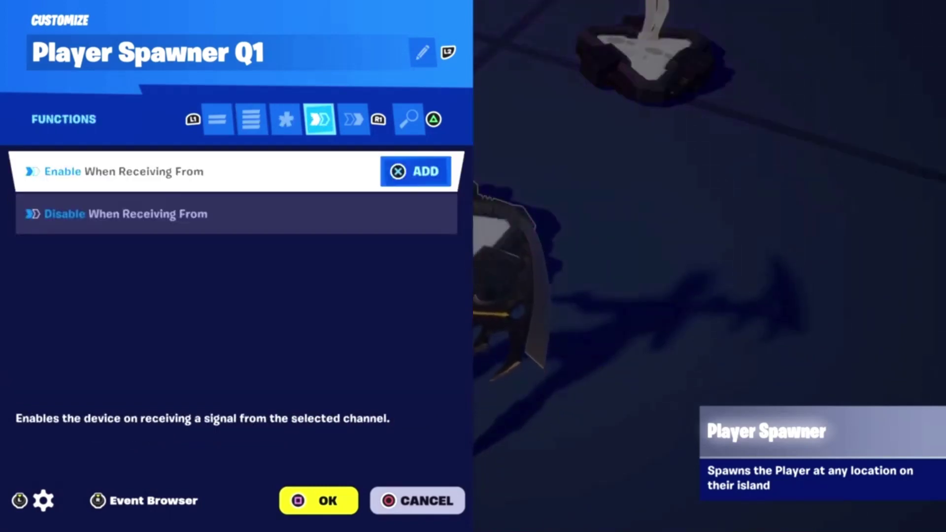
{"action": "key", "text": "e"}
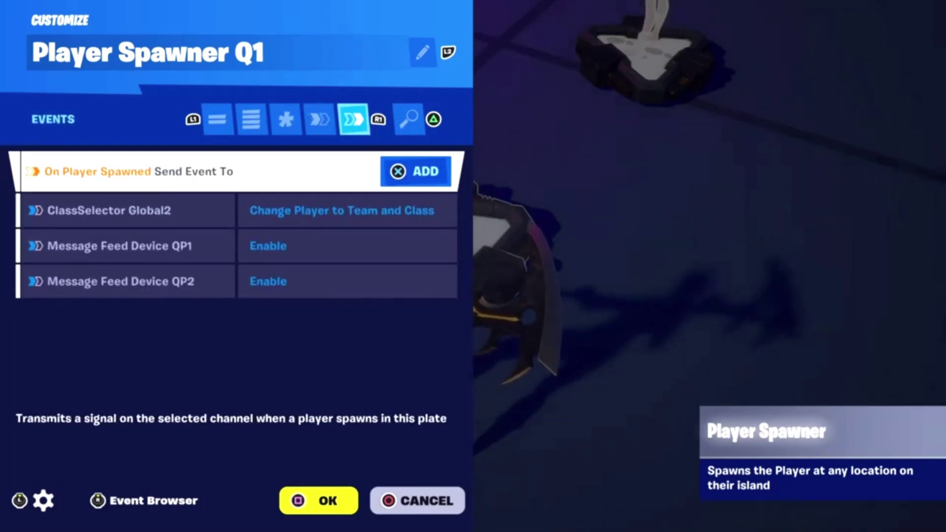
{"action": "left_click", "coordinate": [126, 210]}
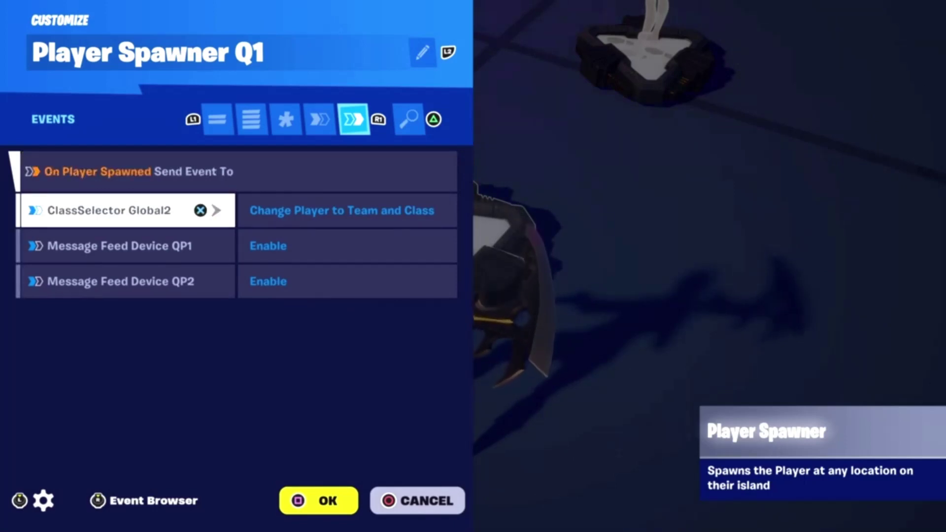
{"action": "key", "text": "Down"}
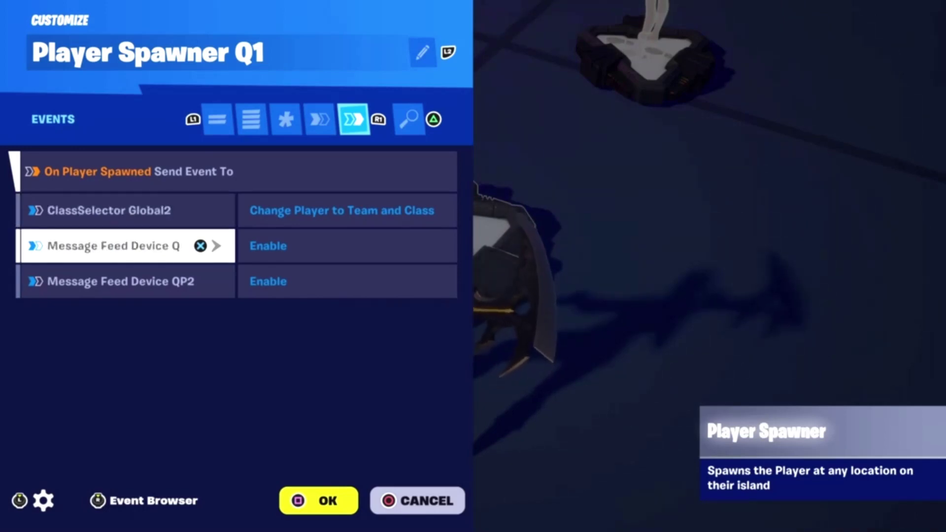
{"action": "key", "text": "Down"}
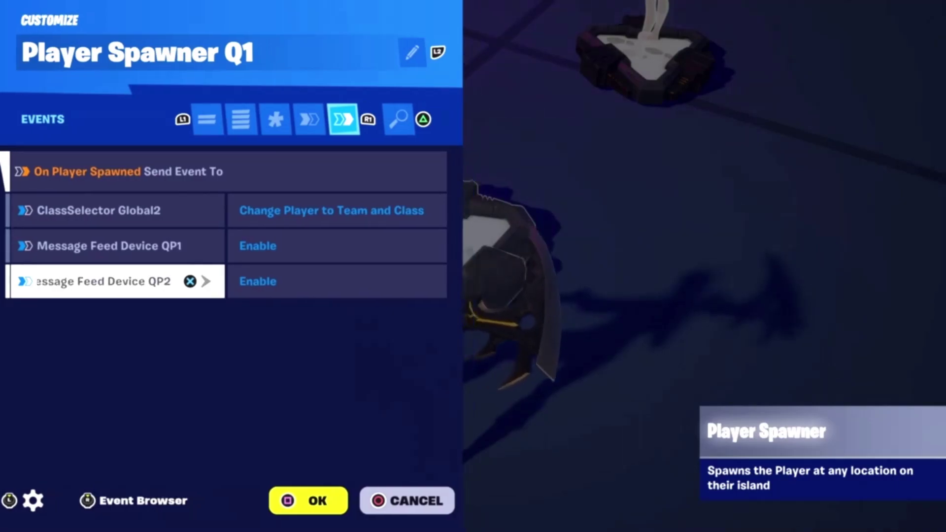
{"action": "key", "text": "Escape"}
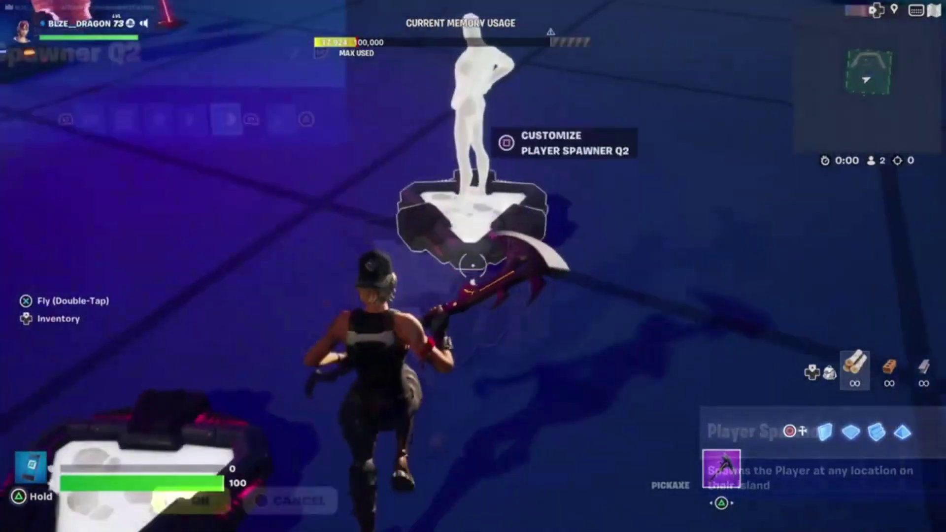
- Review all options of Player Spawner Q2, from the enabled phase through the enemy range display
{"action": "key", "text": "e"}
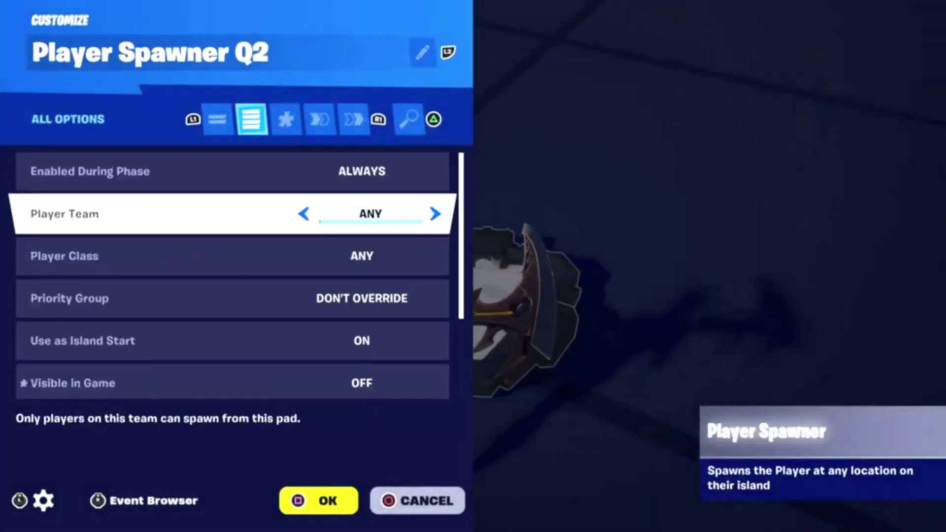
{"action": "key", "text": "Up"}
{"action": "key", "text": "Down"}
{"action": "key", "text": "Down"}
{"action": "key", "text": "Down"}
{"action": "key", "text": "Down"}
{"action": "key", "text": "Down"}
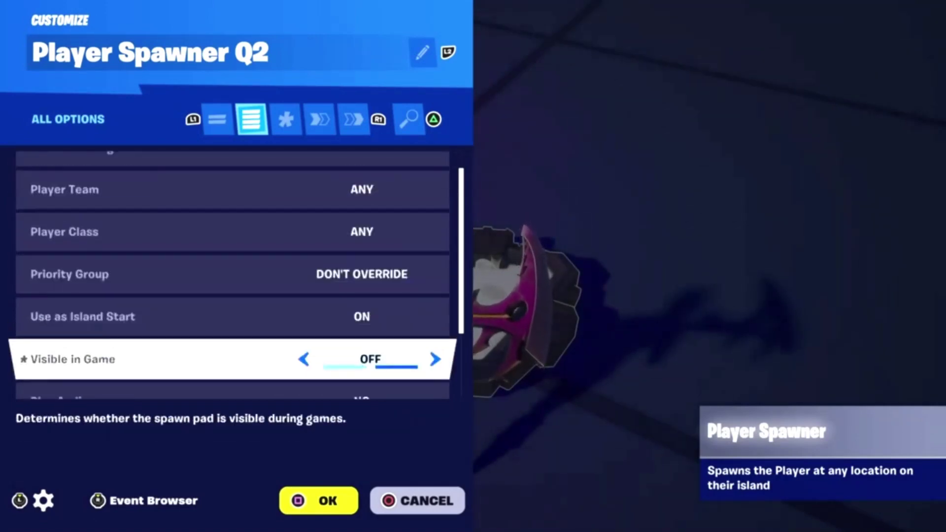
{"action": "key", "text": "Down"}
{"action": "key", "text": "Down"}
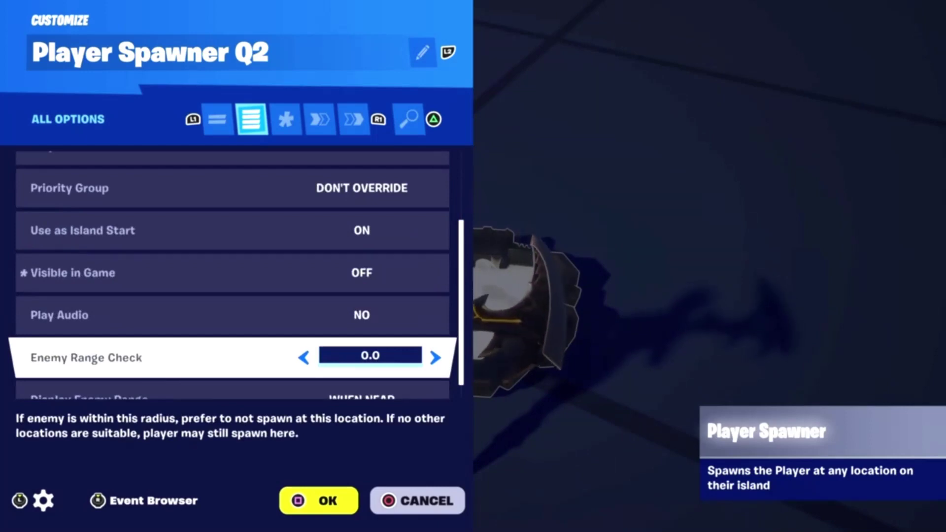
{"action": "key", "text": "Down"}
- Check the modified options, functions and On Player Spawned event binding of Player Spawner Q2
{"action": "key", "text": "e"}
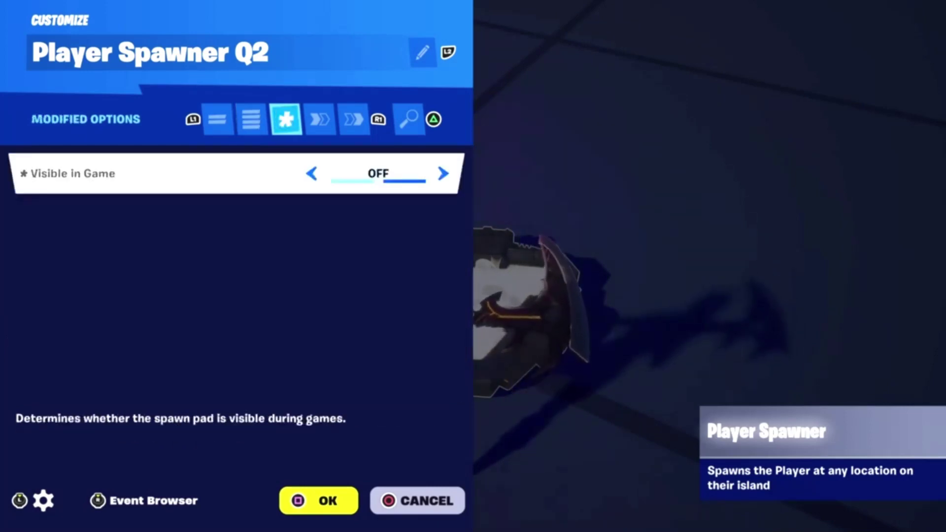
{"action": "key", "text": "e"}
{"action": "key", "text": "e"}
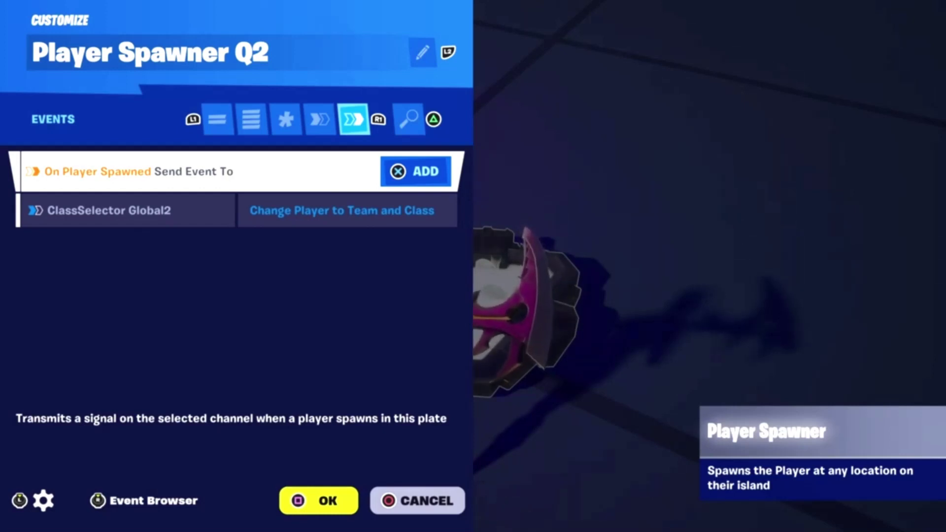
{"action": "key", "text": "Down"}
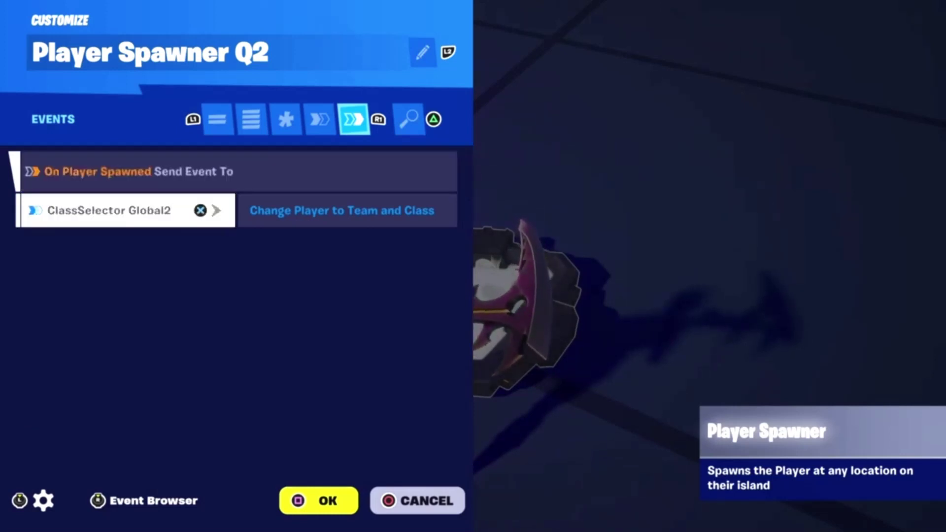
{"action": "key", "text": "Escape"}
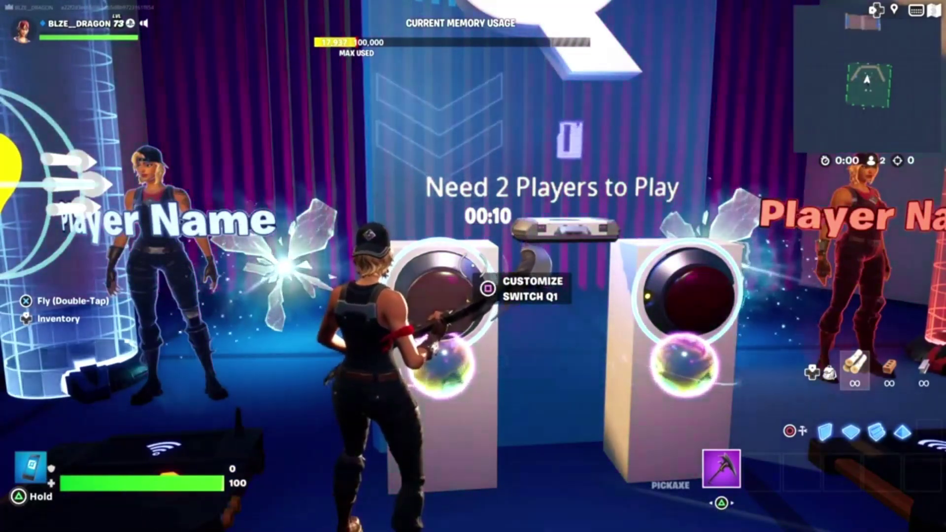
- Open all options of Switch Q1 and set its Turn On Text to "Queue 1st Player"
{"action": "key", "text": "e"}
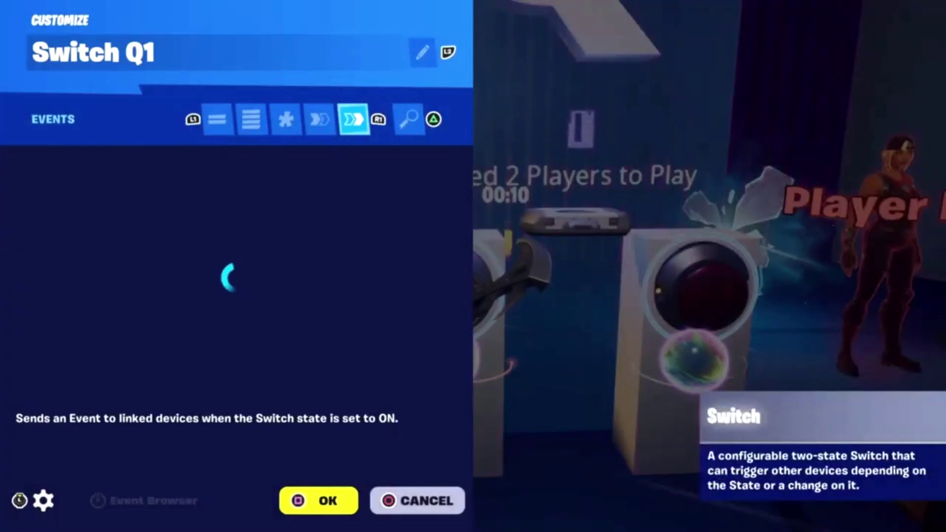
{"action": "key", "text": "e"}
{"action": "key", "text": "e"}
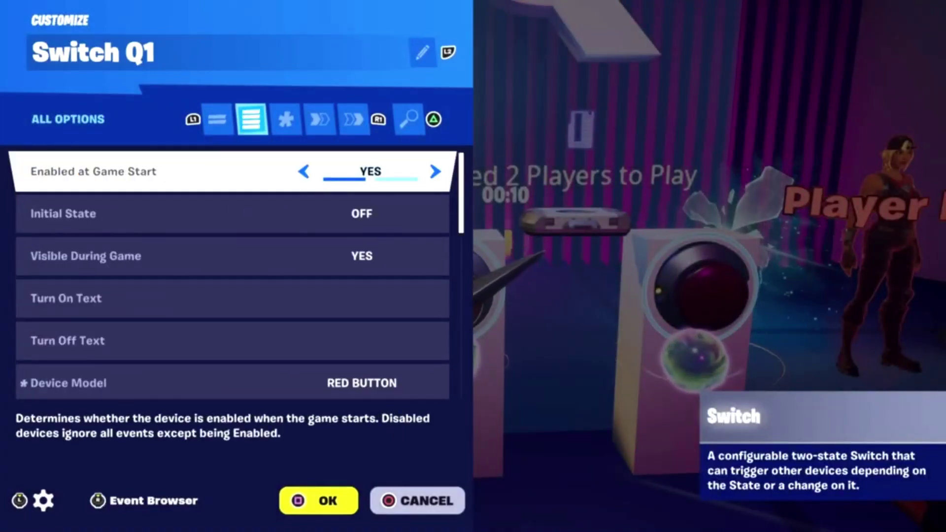
{"action": "key", "text": "Down"}
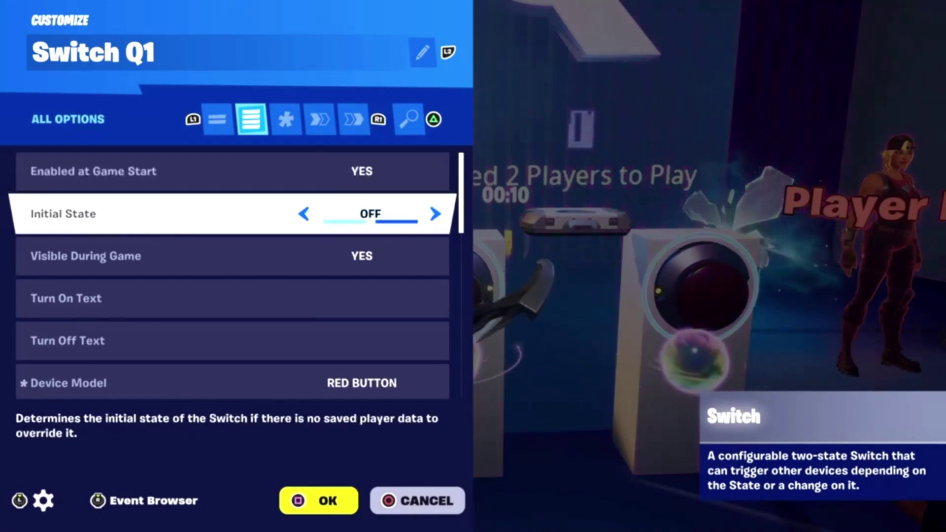
{"action": "key", "text": "Down"}
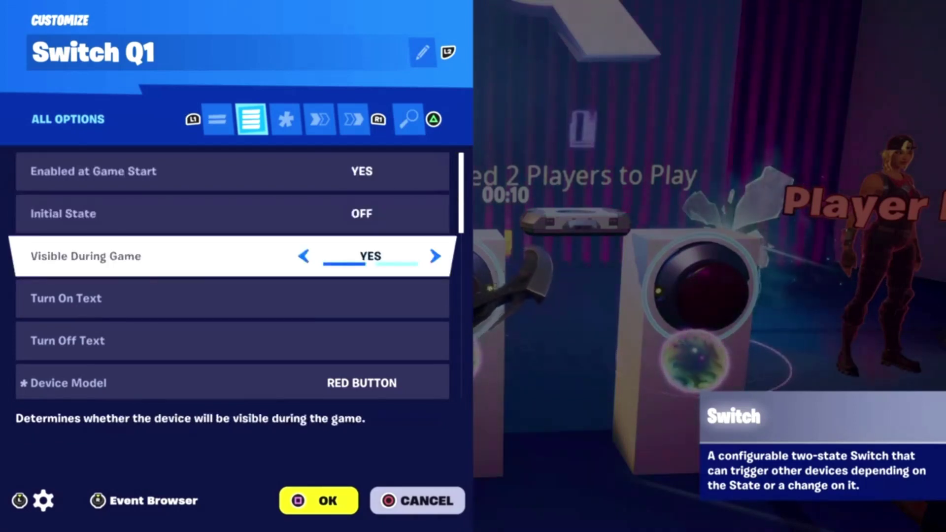
{"action": "key", "text": "Down"}
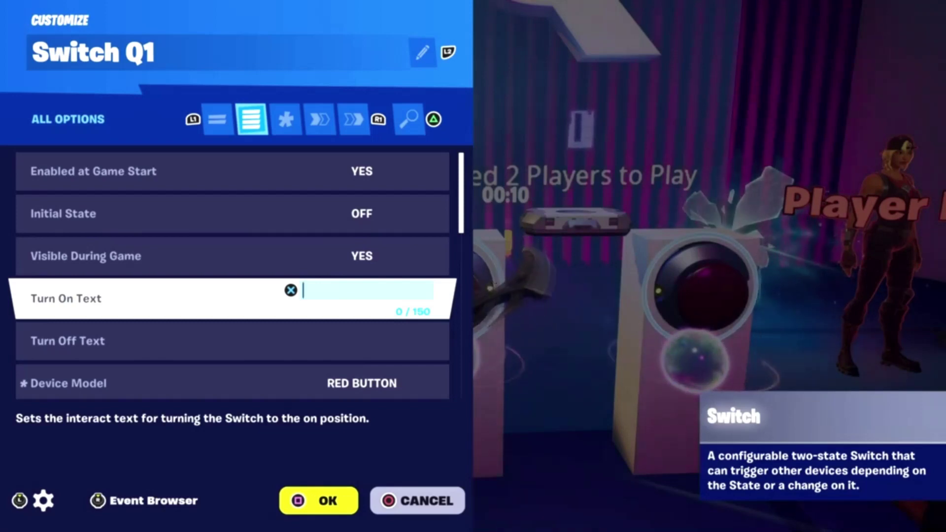
{"action": "type", "text": "Queue 1st Player"}
{"action": "key", "text": "Down"}
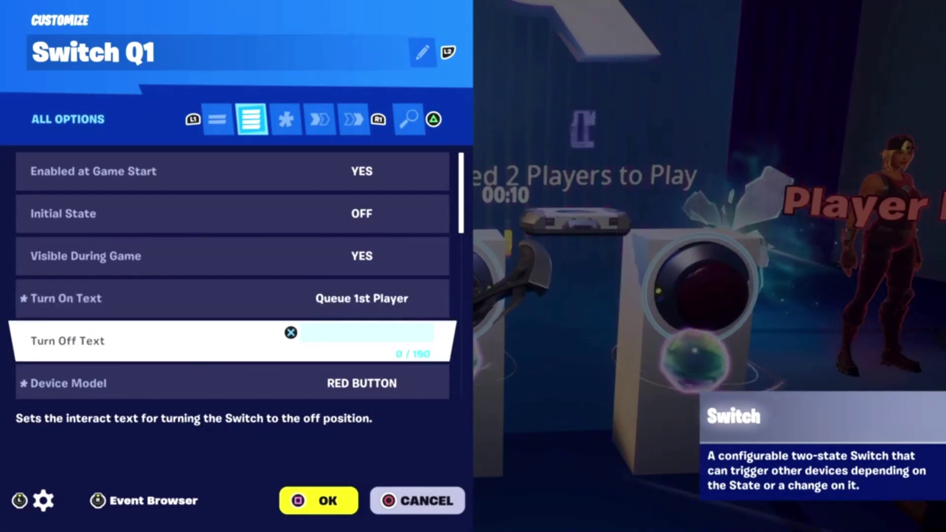
- Review Switch Q1's options from the device model and sound through the interaction time
{"action": "key", "text": "Down"}
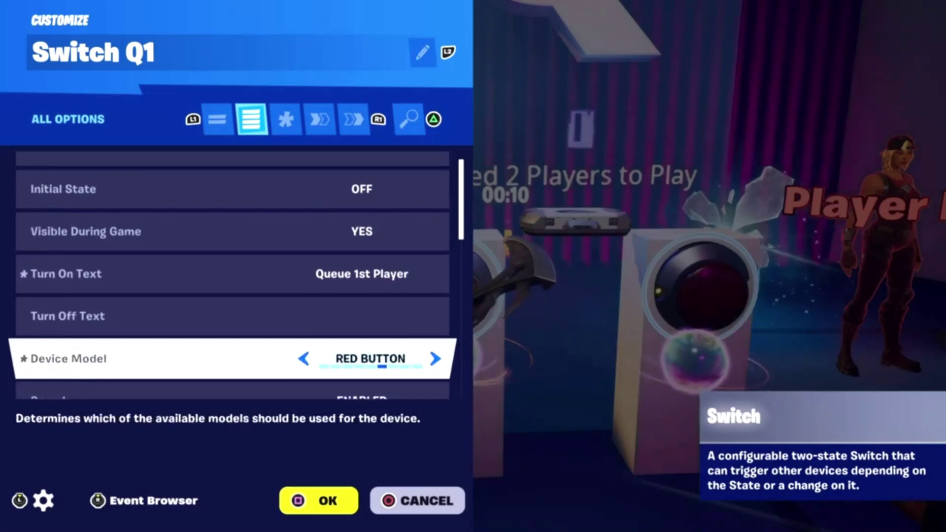
{"action": "key", "text": "Down"}
{"action": "key", "text": "Up"}
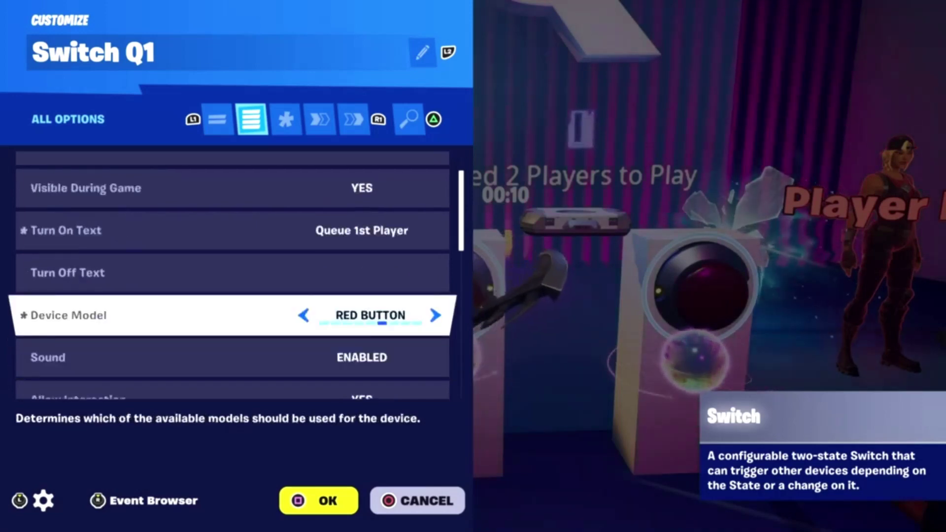
{"action": "key", "text": "Down"}
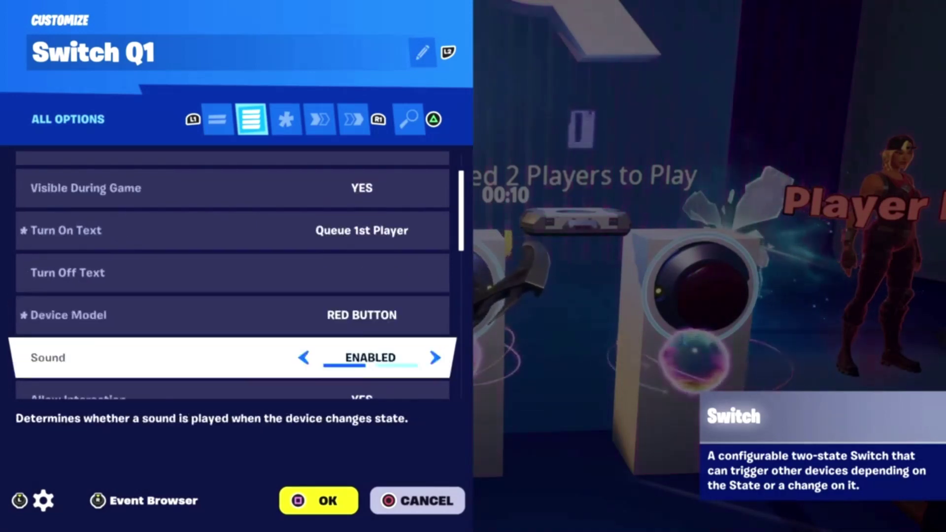
{"action": "key", "text": "Down"}
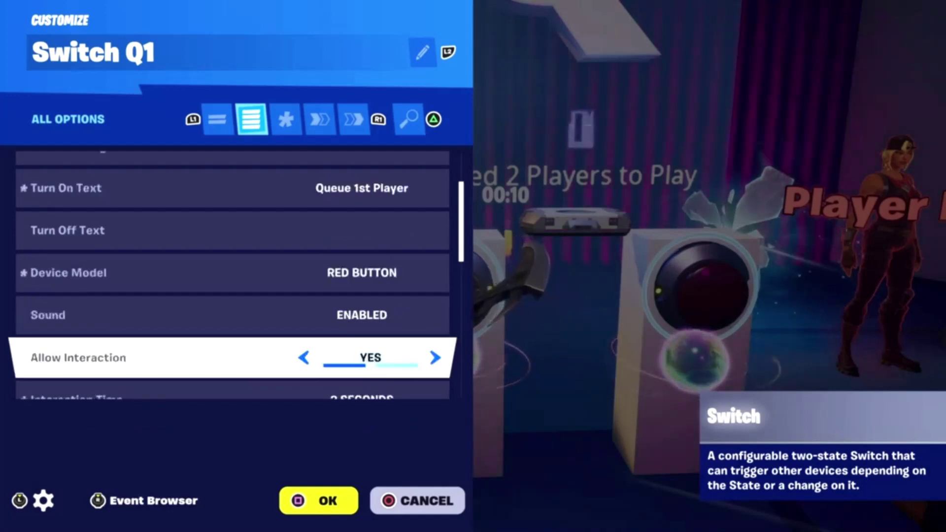
{"action": "key", "text": "Down"}
{"action": "key", "text": "Down"}
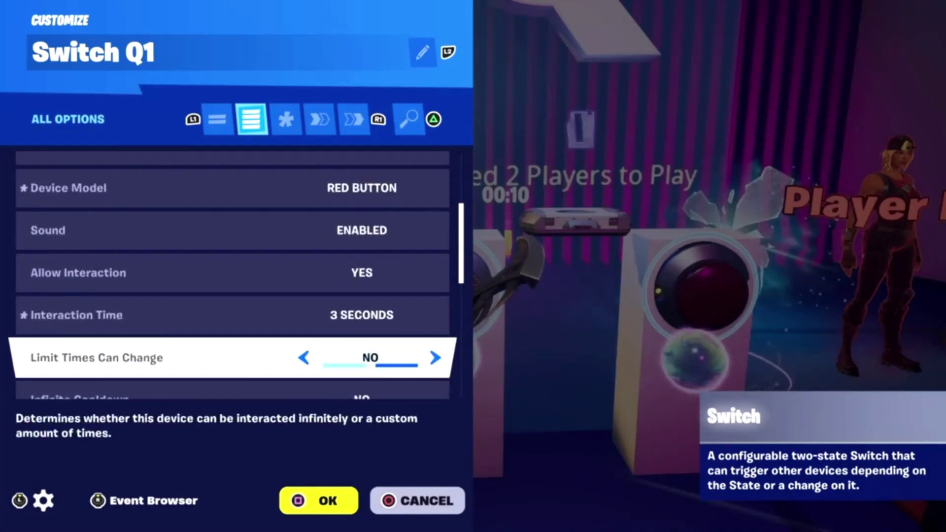
{"action": "key", "text": "Up"}
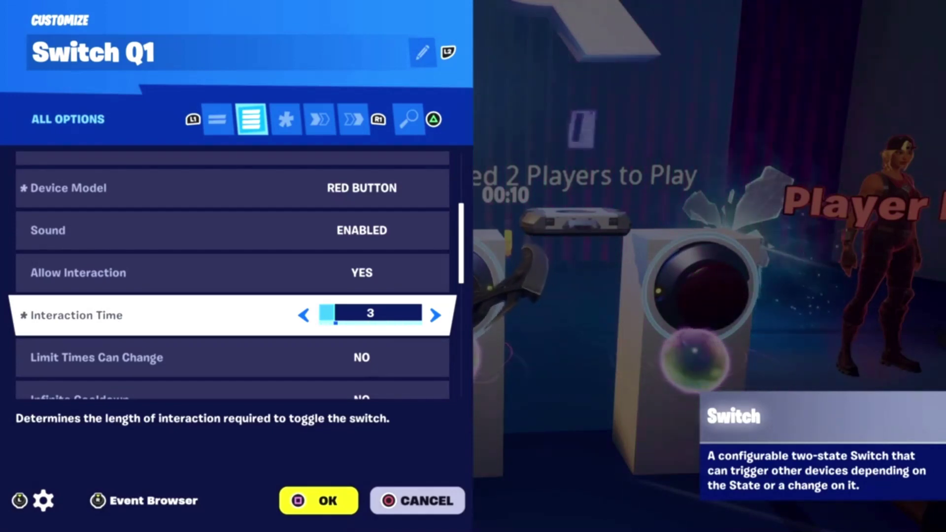
- Try an Interaction Time of 0 on Switch Q1 and return it to 3 seconds
{"action": "key", "text": "Left"}
{"action": "key", "text": "Left"}
{"action": "key", "text": "Left"}
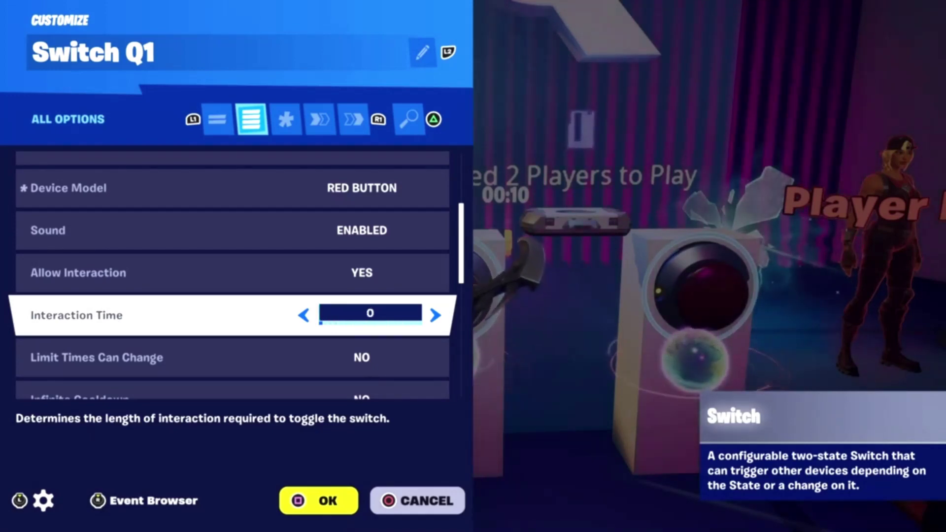
{"action": "key", "text": "Right"}
{"action": "key", "text": "Right"}
{"action": "key", "text": "Right"}
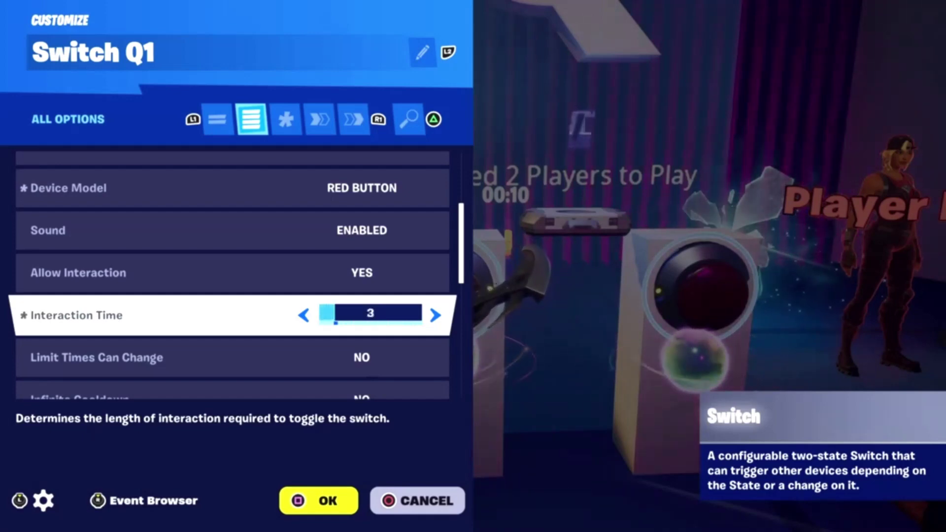
- Review Switch Q1's remaining options, from Limit Times Can Change through Check Switch State When Disabled
{"action": "key", "text": "Down"}
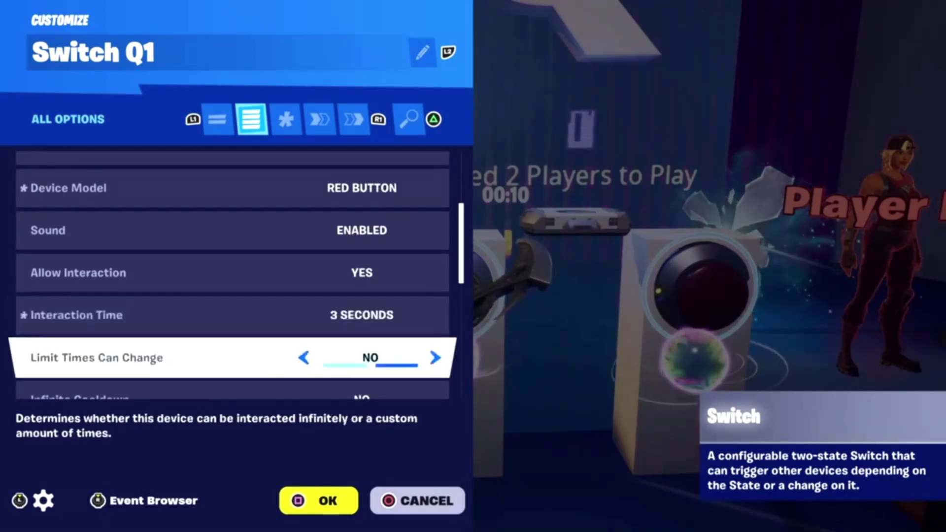
{"action": "key", "text": "Down"}
{"action": "key", "text": "Down"}
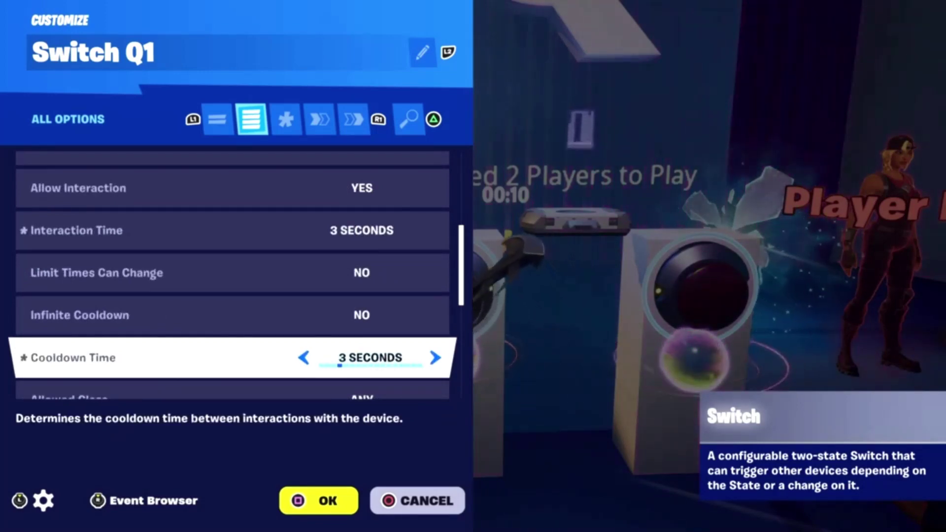
{"action": "key", "text": "Down"}
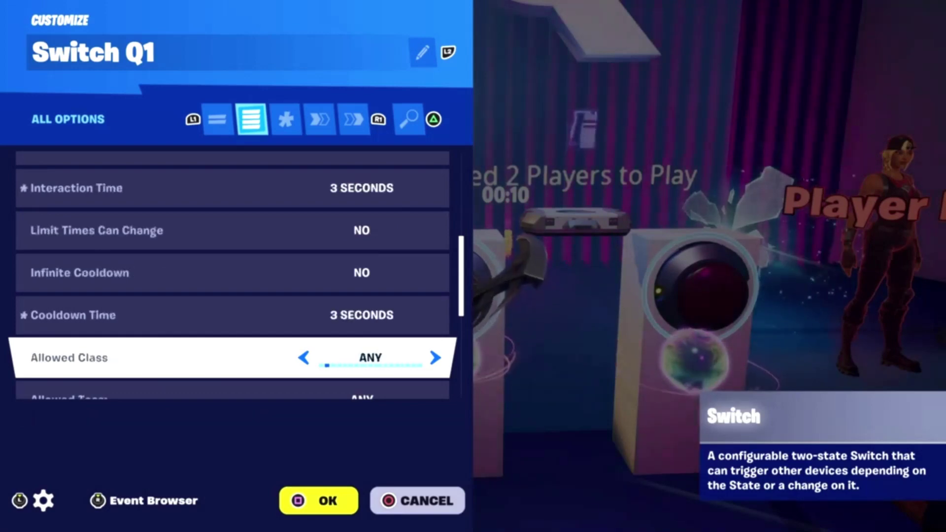
{"action": "key", "text": "Down"}
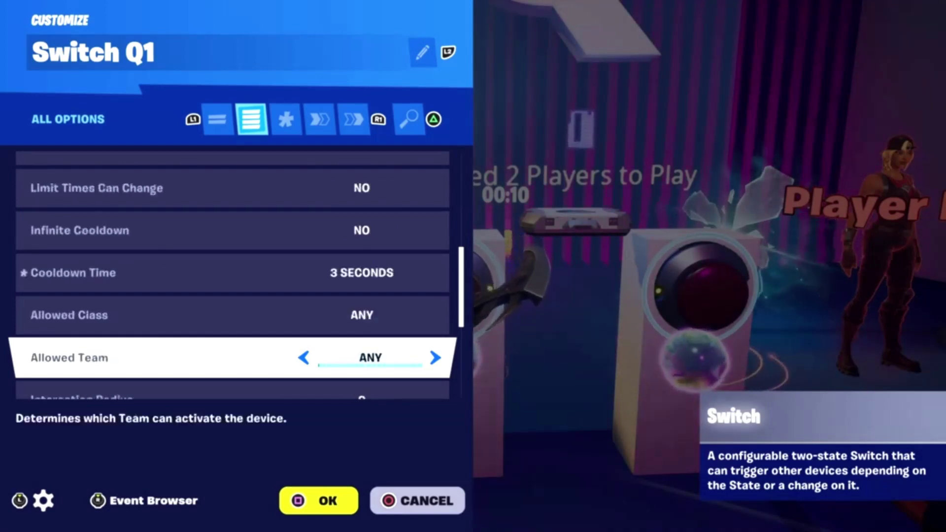
{"action": "key", "text": "Down"}
{"action": "key", "text": "Down"}
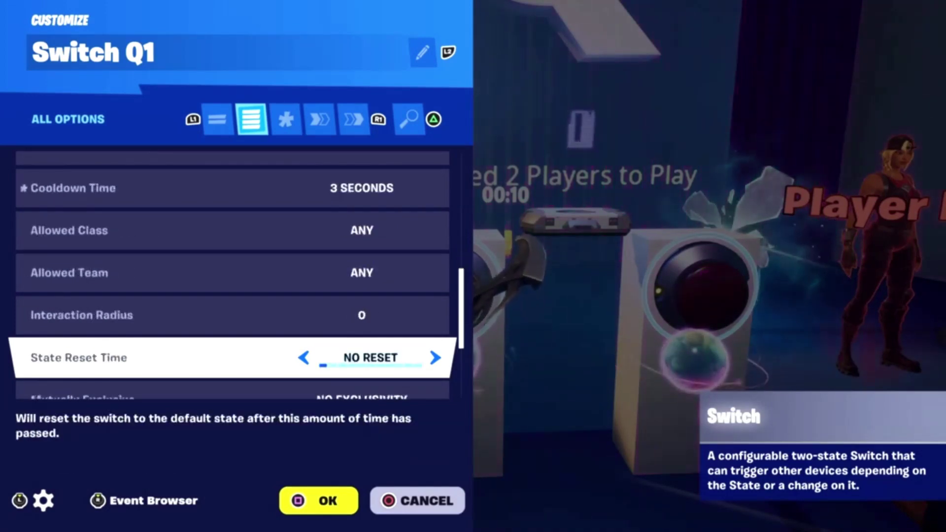
{"action": "key", "text": "Down"}
{"action": "key", "text": "Down"}
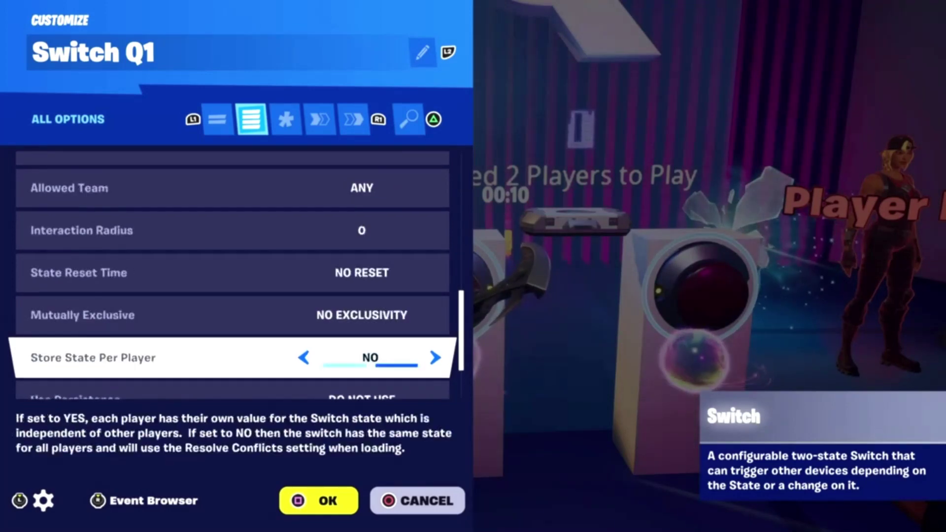
{"action": "key", "text": "Down"}
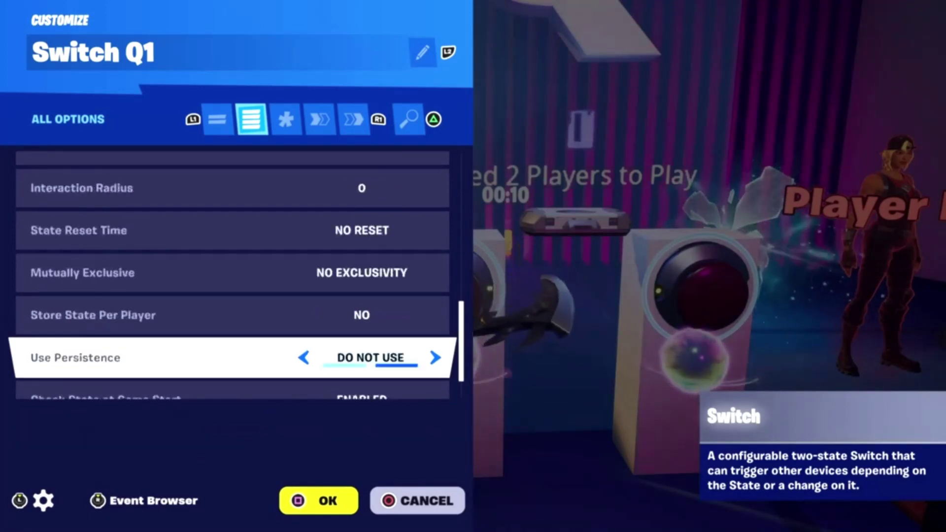
{"action": "key", "text": "Down"}
{"action": "key", "text": "Down"}
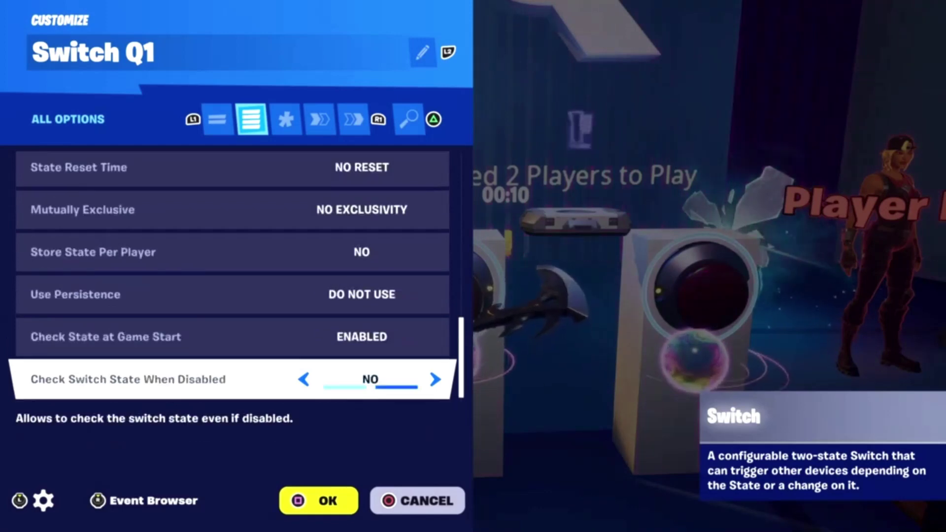
- Check Switch Q1's modified options and the devices bound to its Enable, Disable and Turn Off functions
{"action": "key", "text": "Tab"}
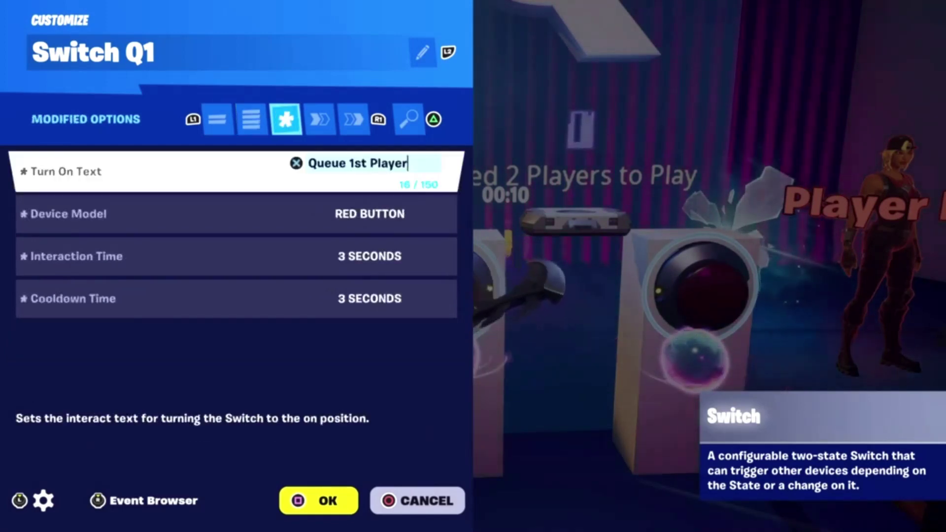
{"action": "key", "text": "Tab"}
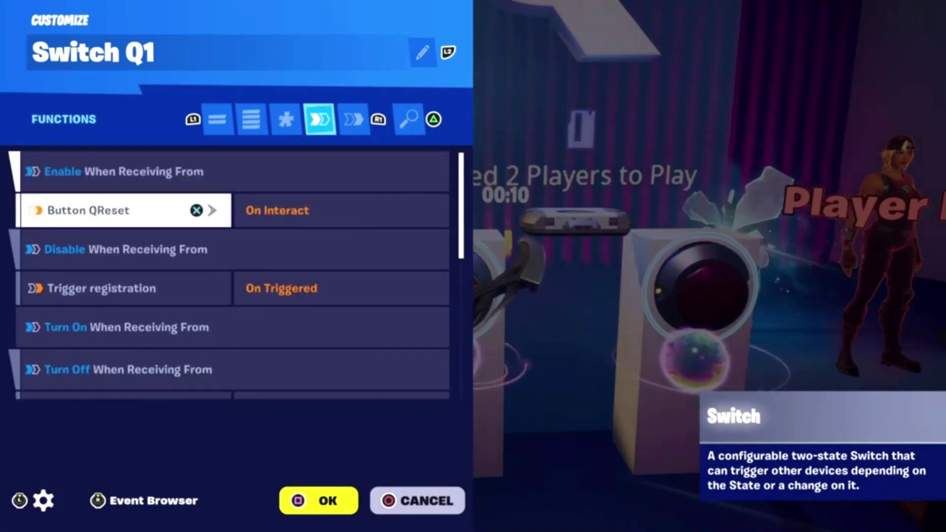
{"action": "key", "text": "Down"}
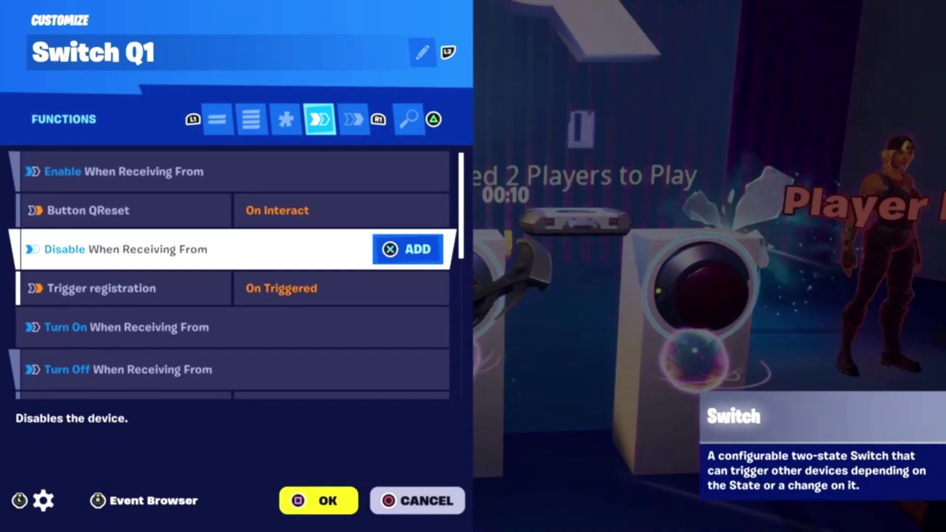
{"action": "key", "text": "Down"}
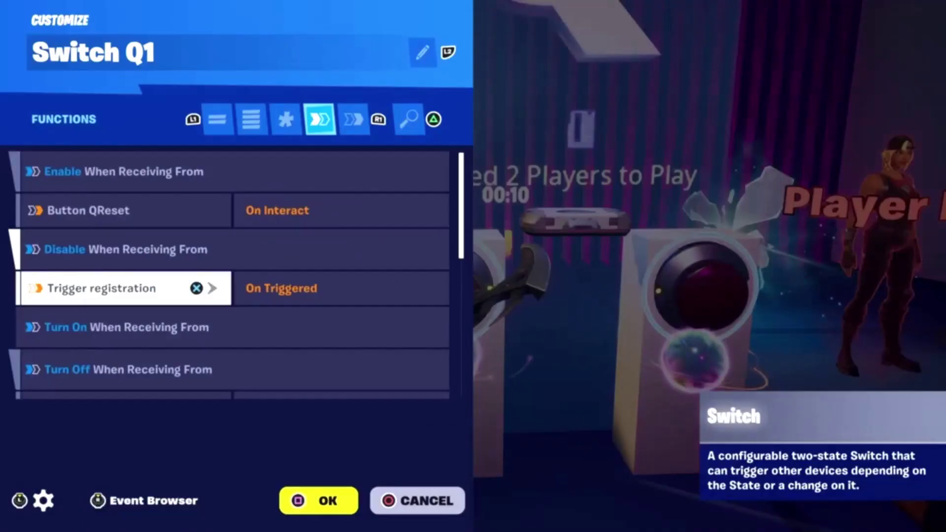
{"action": "key", "text": "Down"}
{"action": "key", "text": "Down"}
{"action": "key", "text": "Up"}
{"action": "key", "text": "Up"}
{"action": "key", "text": "Up"}
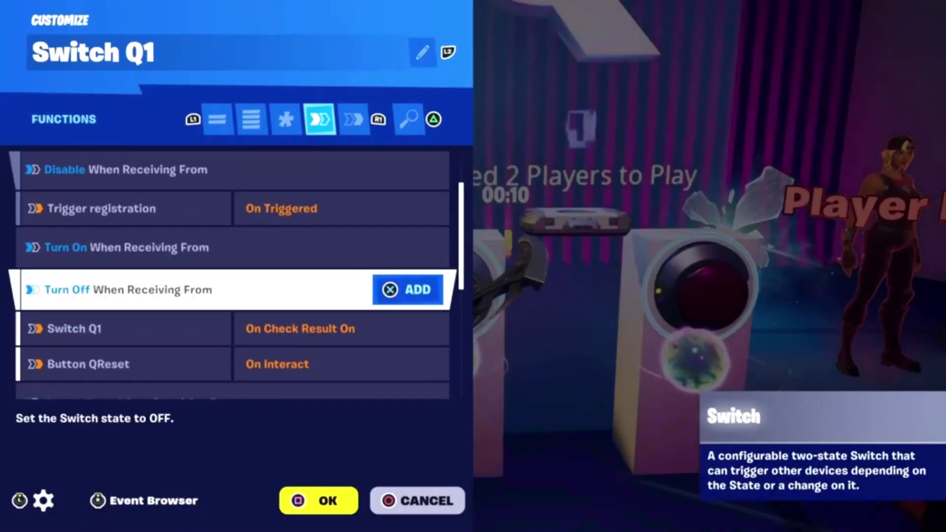
{"action": "key", "text": "Down"}
{"action": "key", "text": "Down"}
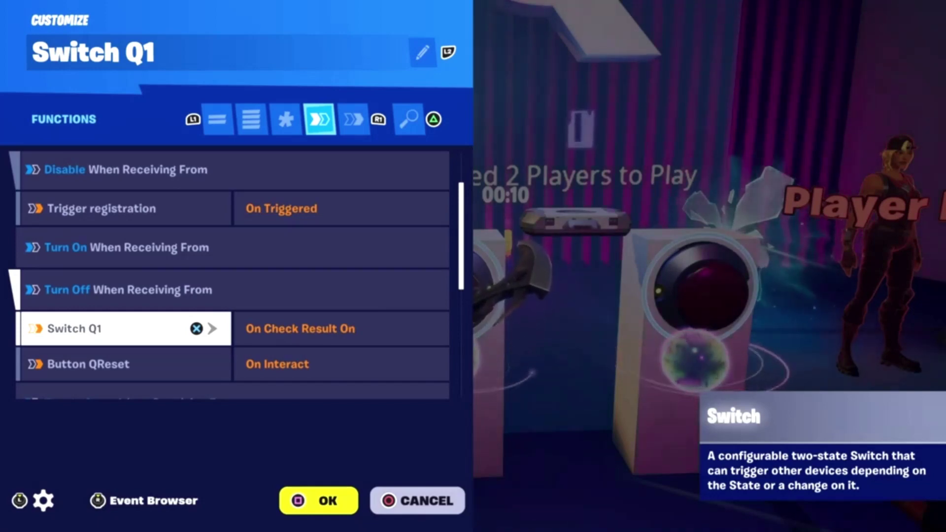
{"action": "key", "text": "Down"}
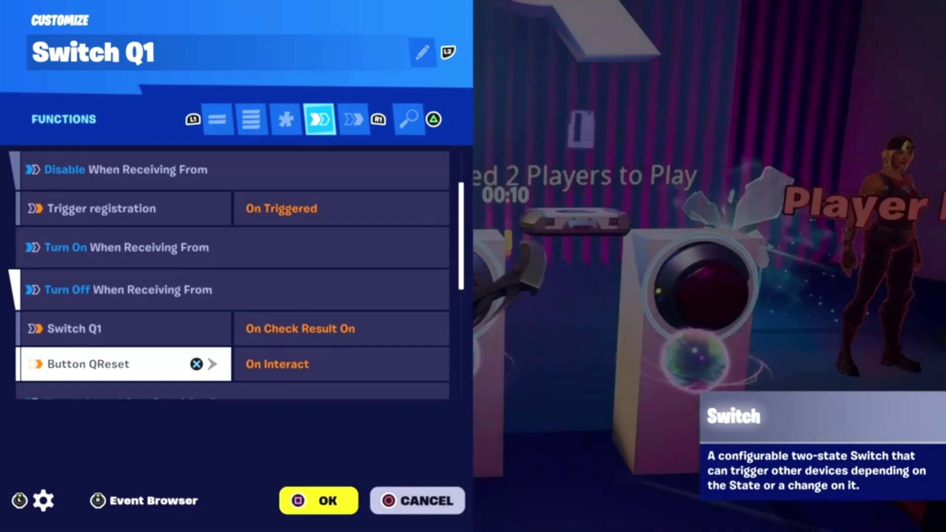
- Review Switch Q1's remaining functions, from Toggle State through Load State for All
{"action": "key", "text": "Down"}
{"action": "key", "text": "Down"}
{"action": "key", "text": "Down"}
{"action": "key", "text": "Down"}
{"action": "key", "text": "Down"}
{"action": "key", "text": "Down"}
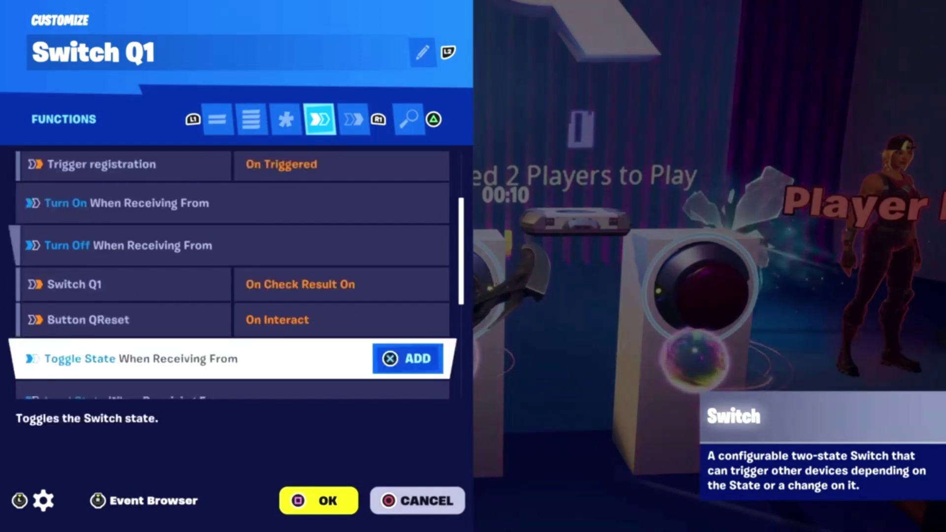
{"action": "key", "text": "Down"}
{"action": "key", "text": "Down"}
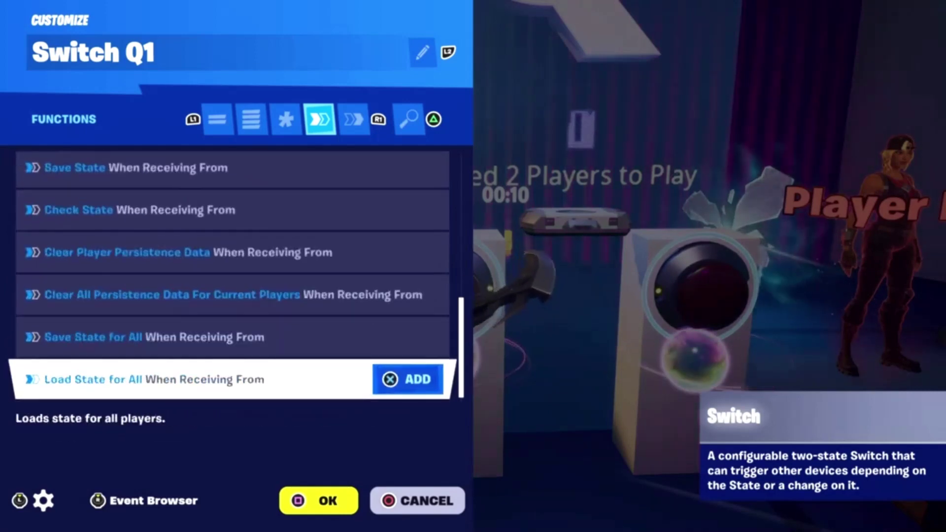
- Review Switch Q1's events, checking the devices bound to On Turned On and On Check Result On and the remaining state events
{"action": "key", "text": "e"}
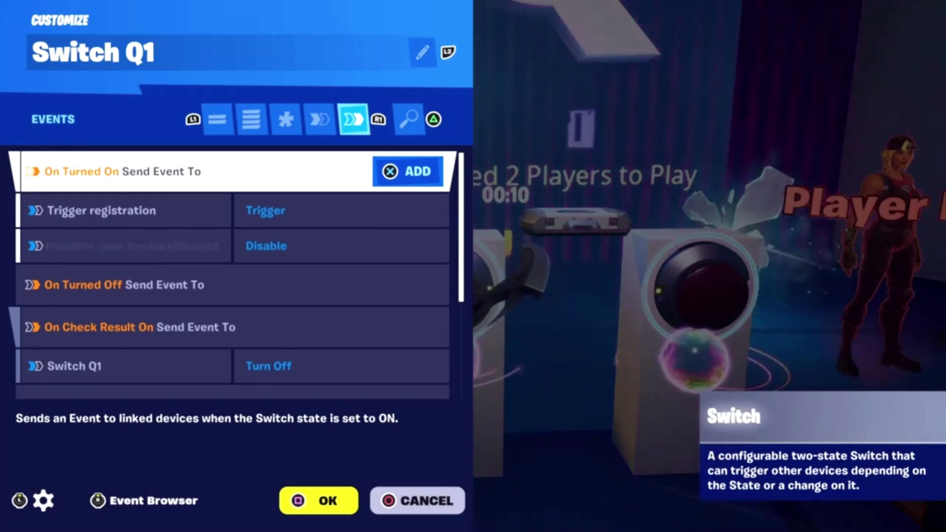
{"action": "key", "text": "Down"}
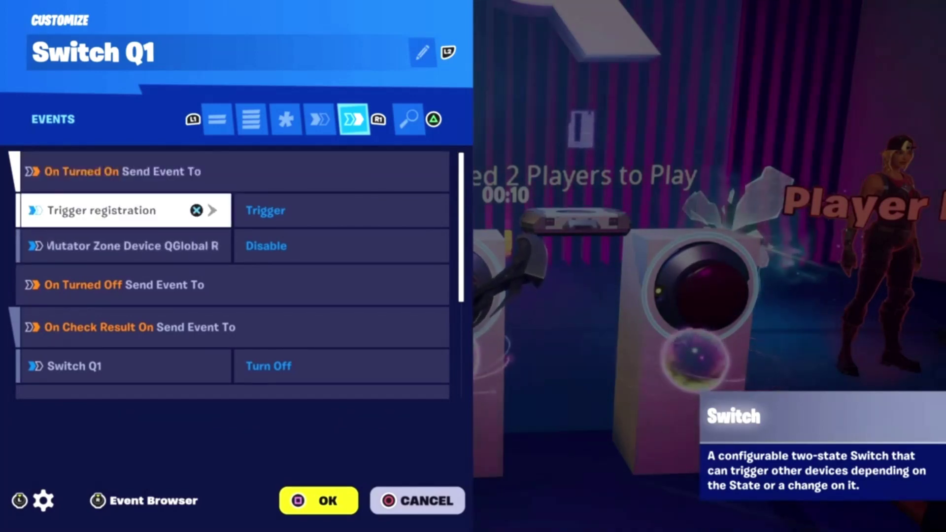
{"action": "key", "text": "Down"}
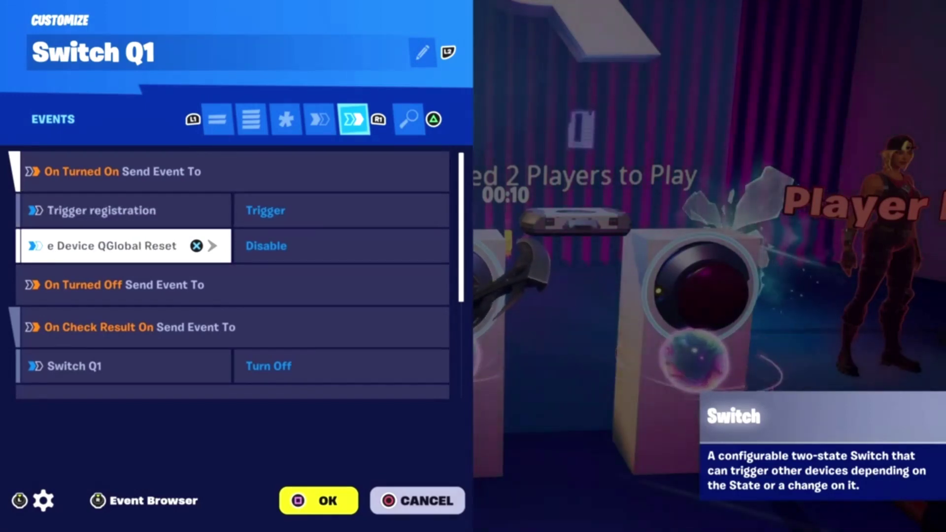
{"action": "key", "text": "Down"}
{"action": "key", "text": "Down"}
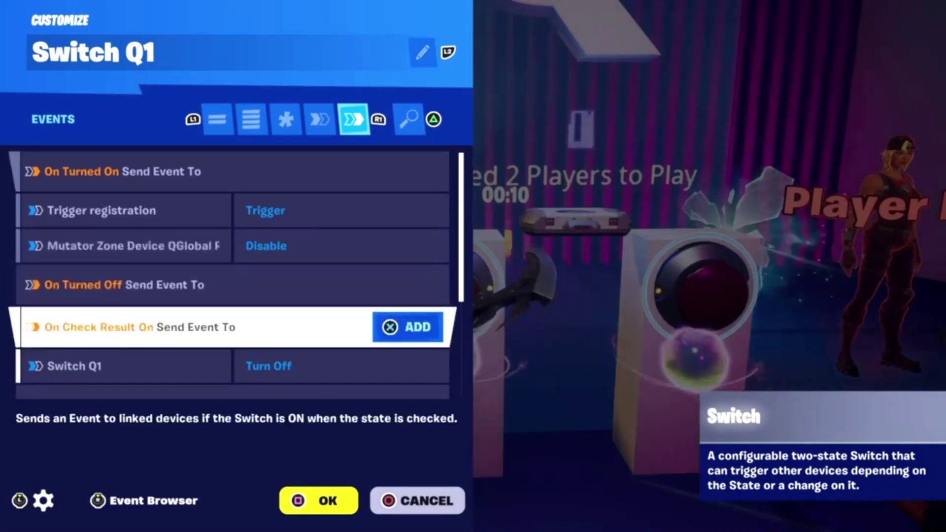
{"action": "key", "text": "Down"}
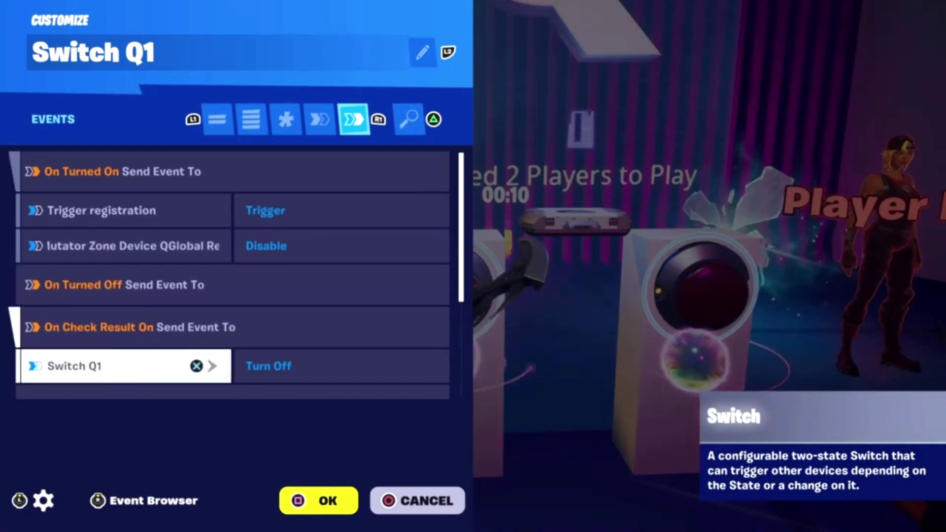
{"action": "key", "text": "Down"}
{"action": "key", "text": "Down"}
{"action": "key", "text": "Down"}
{"action": "key", "text": "Down"}
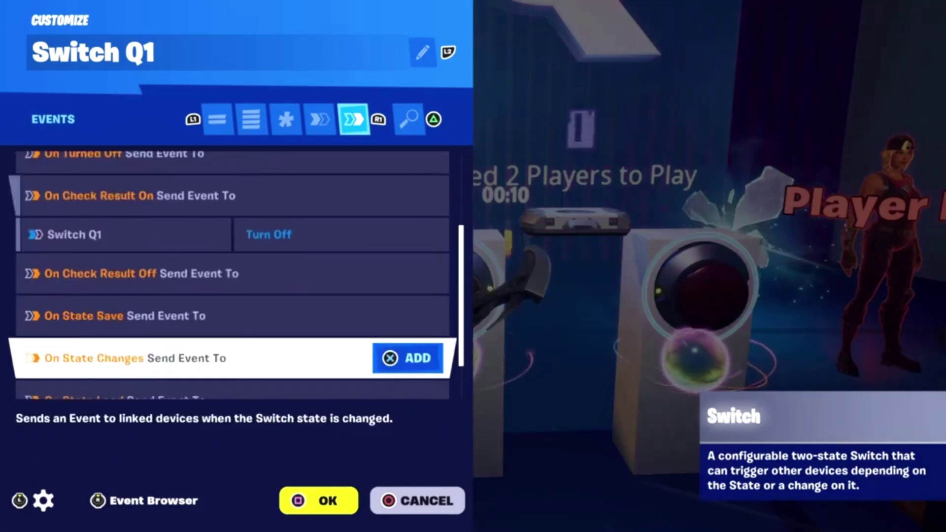
{"action": "key", "text": "Down"}
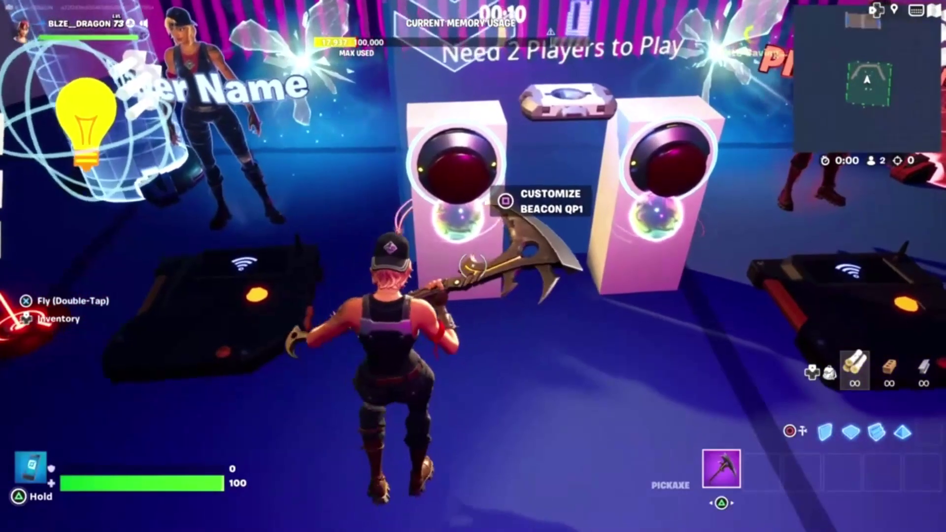
- Open Beacon QP1's settings and review all its options, from Beacon To Show through Enabled on Phase
{"action": "key", "text": "e"}
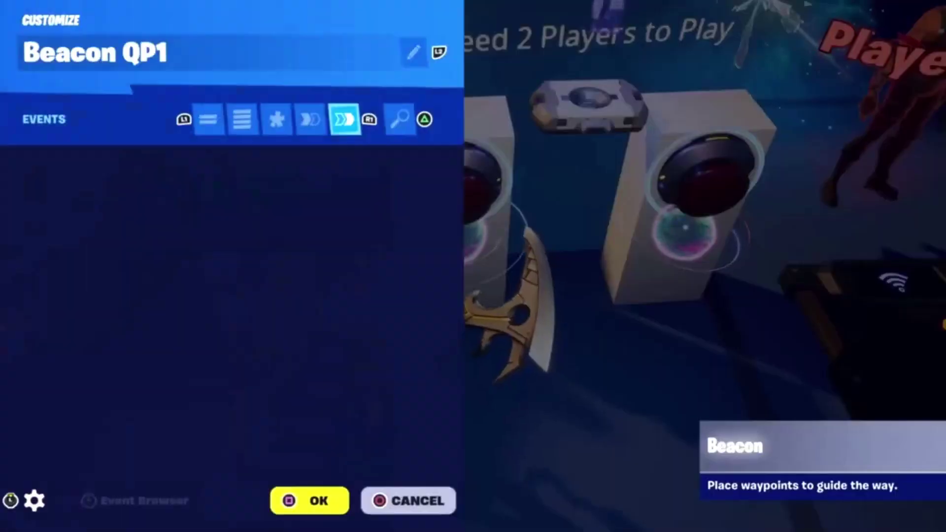
{"action": "key", "text": "e"}
{"action": "key", "text": "e"}
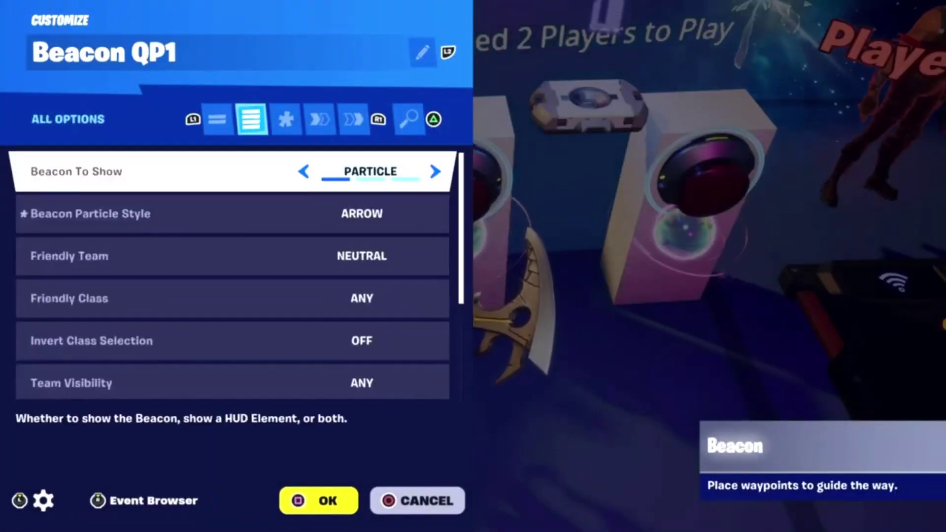
{"action": "key", "text": "Down"}
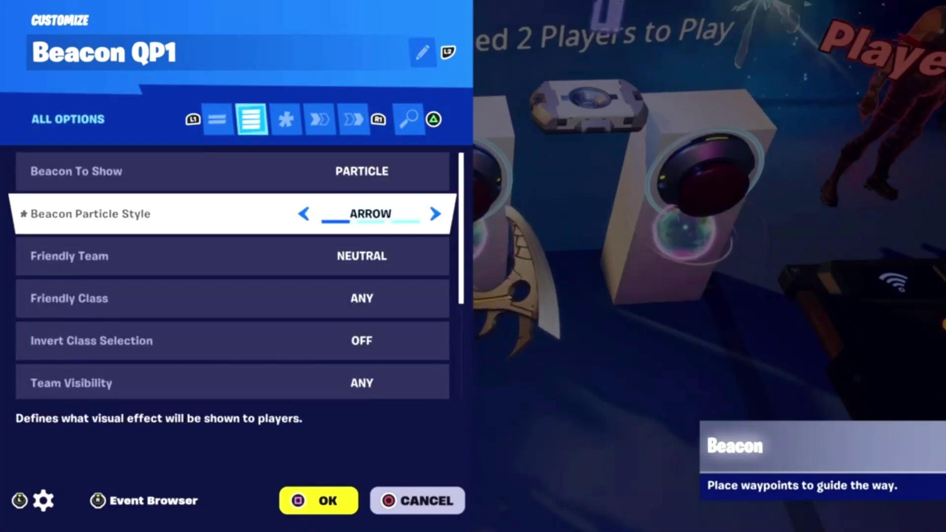
{"action": "key", "text": "Down"}
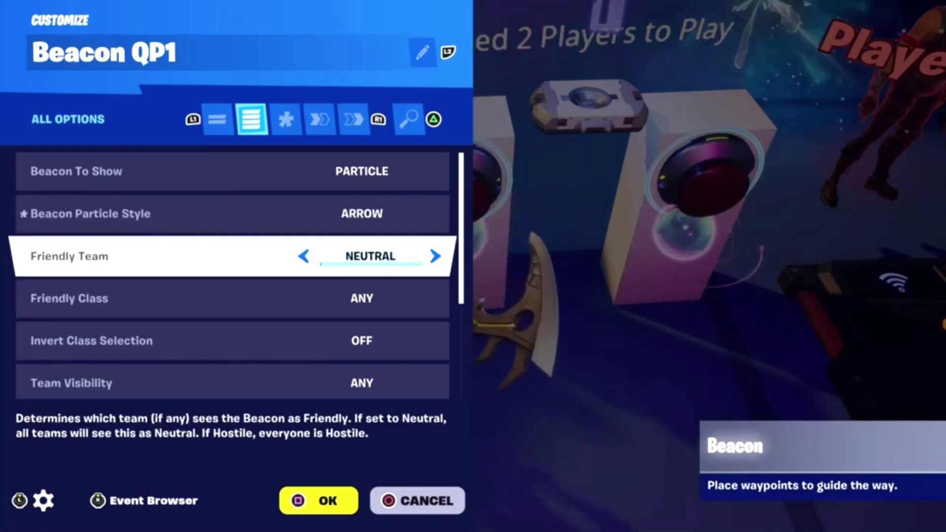
{"action": "key", "text": "Down"}
{"action": "key", "text": "Down"}
{"action": "key", "text": "Down"}
{"action": "key", "text": "Down"}
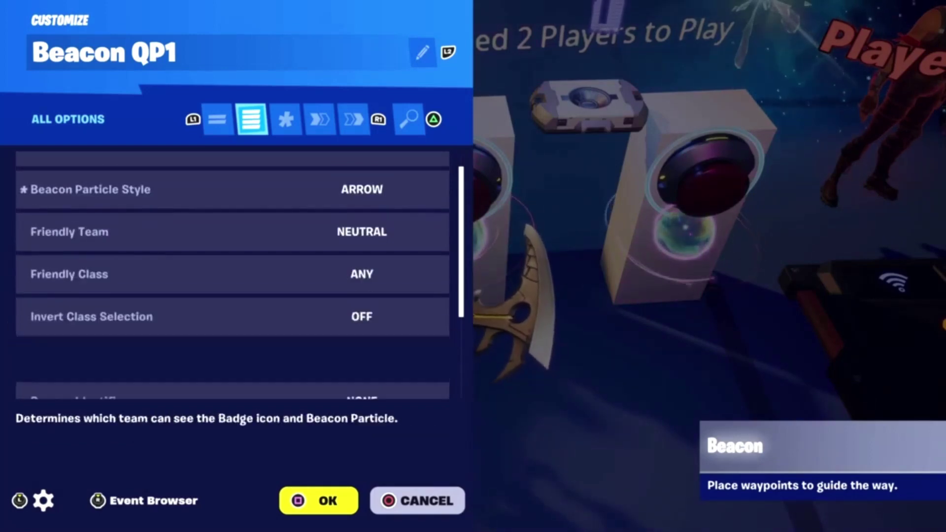
{"action": "key", "text": "Down"}
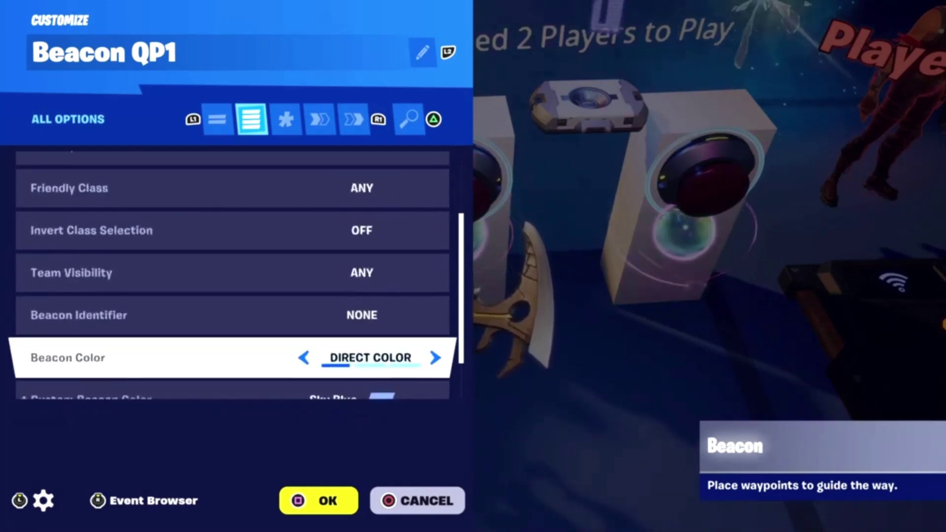
{"action": "key", "text": "Down"}
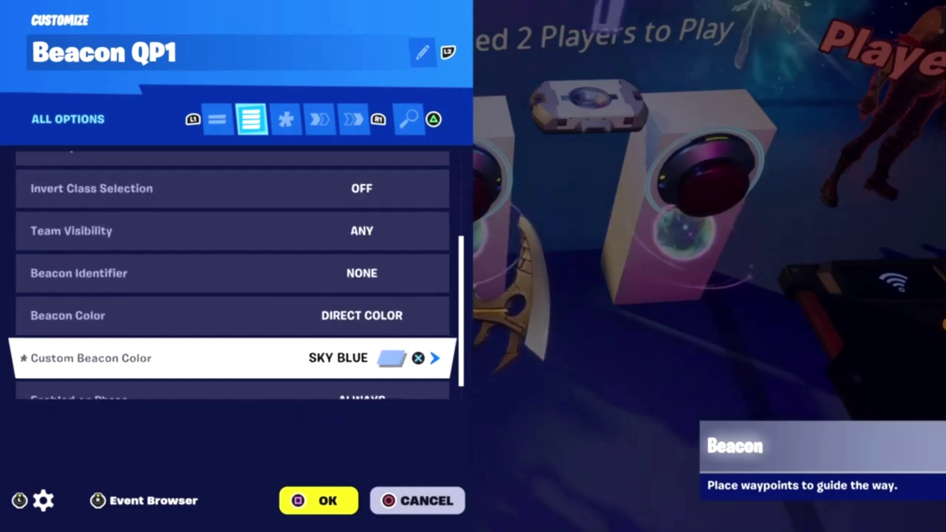
{"action": "key", "text": "Down"}
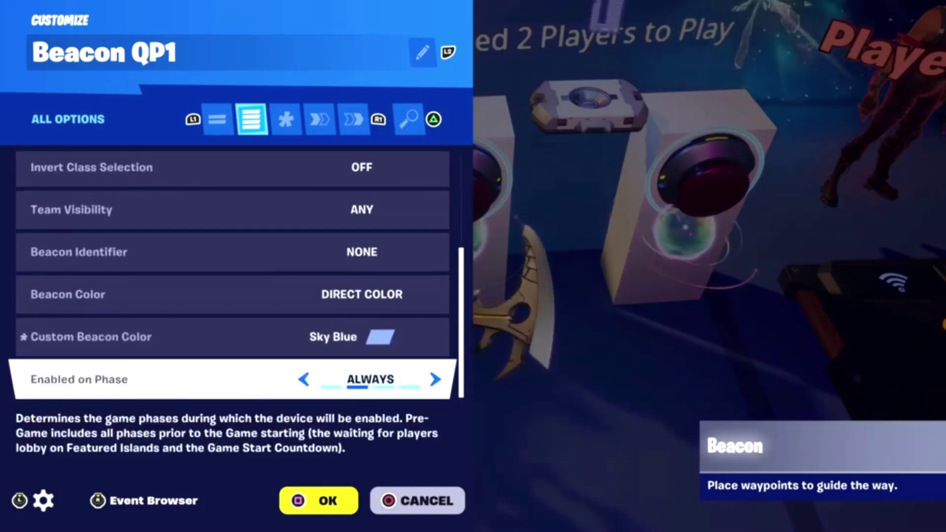
- Check Beacon QP1's modified options, the devices bound to its Enable and Disable functions, and its events, and close its settings
{"action": "key", "text": "R1"}
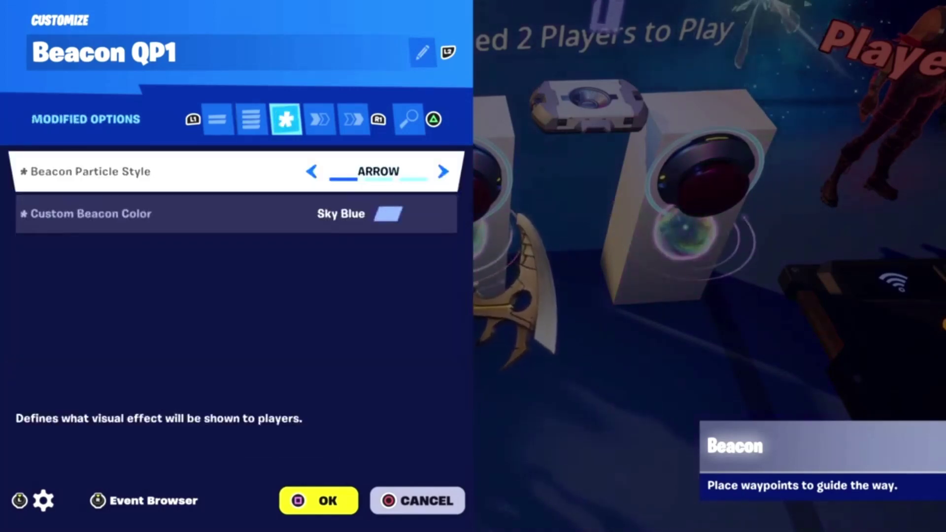
{"action": "key", "text": "R1"}
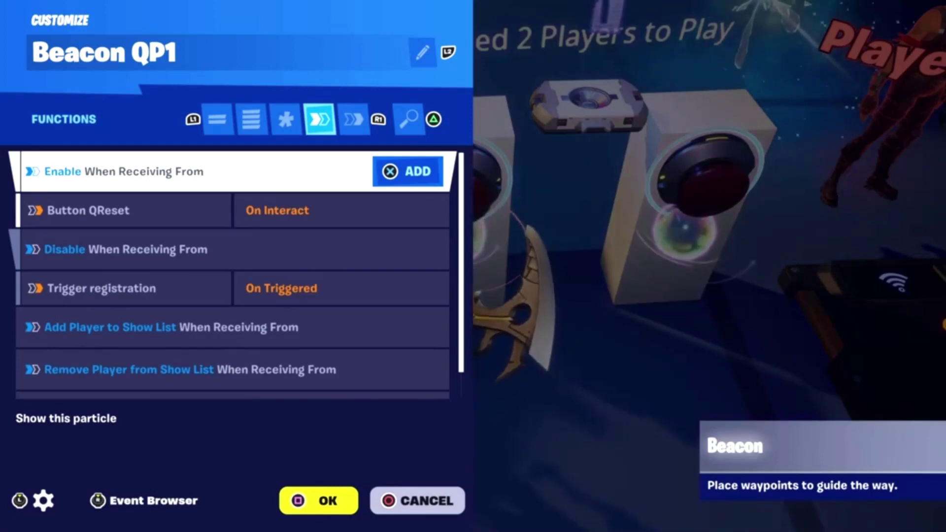
{"action": "key", "text": "Down"}
{"action": "key", "text": "Down"}
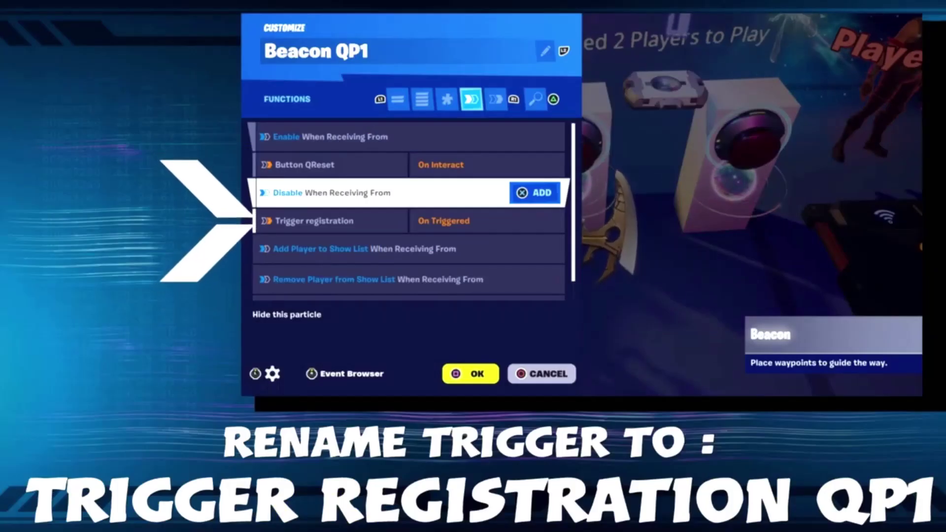
{"action": "key", "text": "Down"}
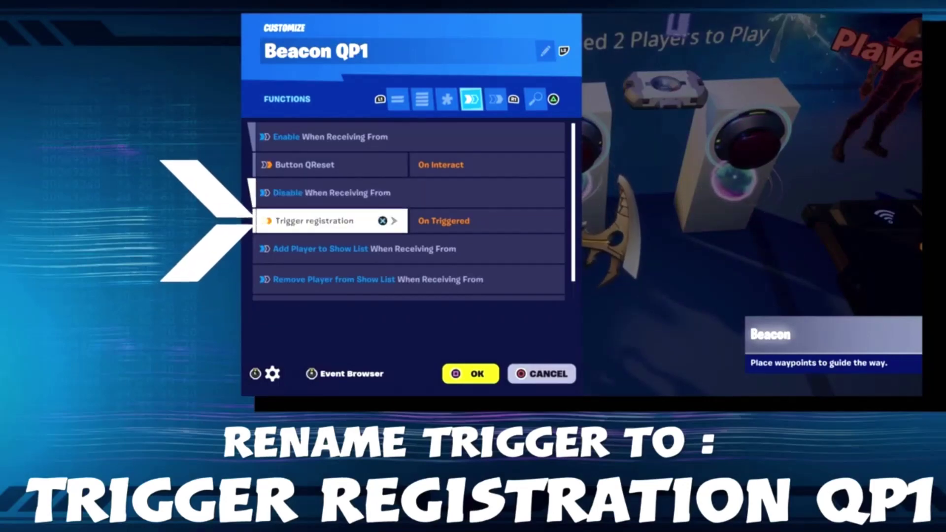
{"action": "key", "text": "Down"}
{"action": "key", "text": "Down"}
{"action": "key", "text": "Down"}
{"action": "key", "text": "Tab"}
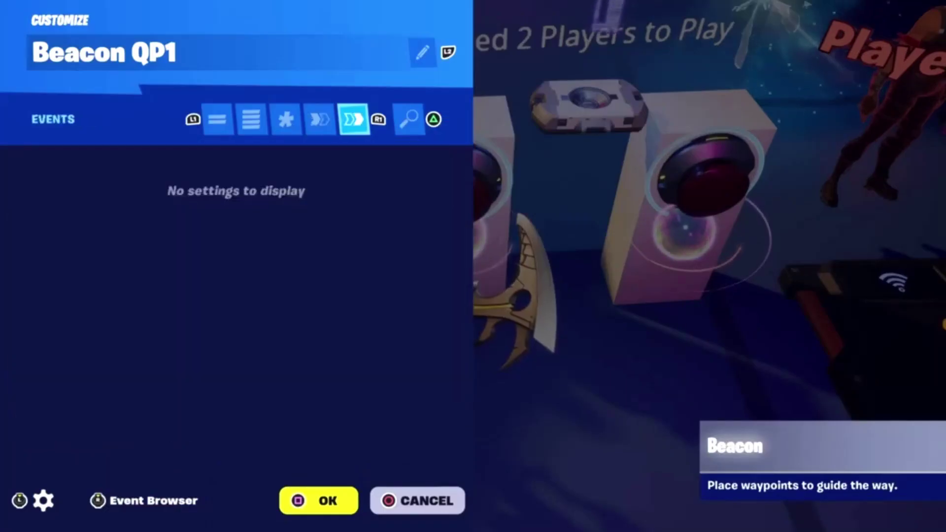
{"action": "key", "text": "Escape"}
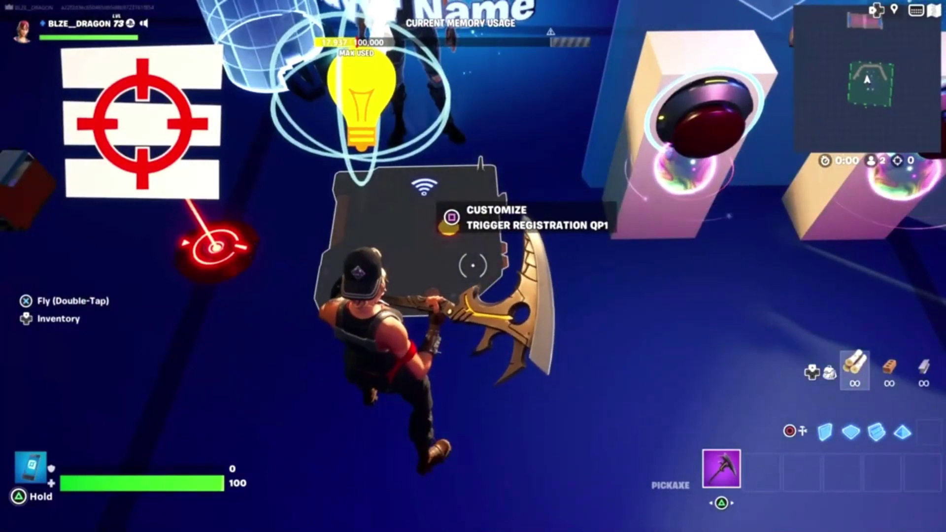
- Open Trigger registration QP1's settings and review its options from Activating Team through Triggered by Player
{"action": "key", "text": "e"}
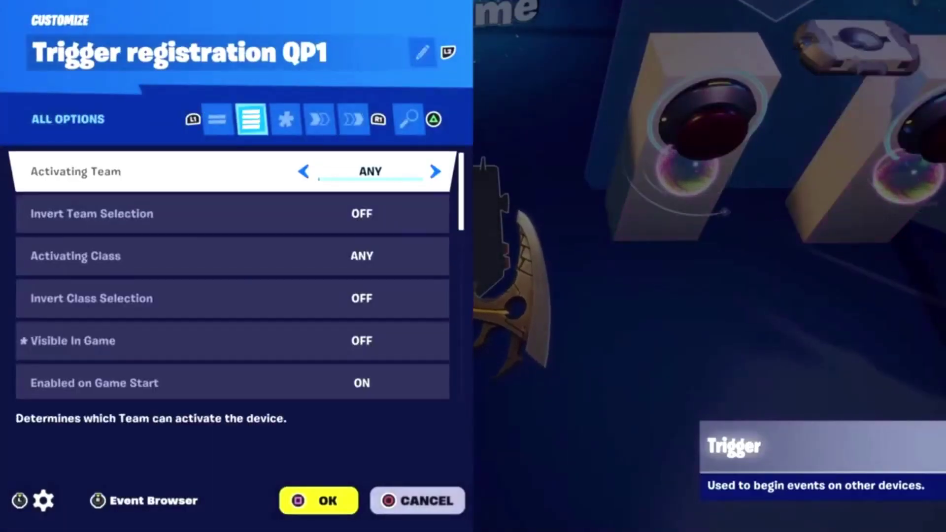
{"action": "key", "text": "Down"}
{"action": "key", "text": "Down"}
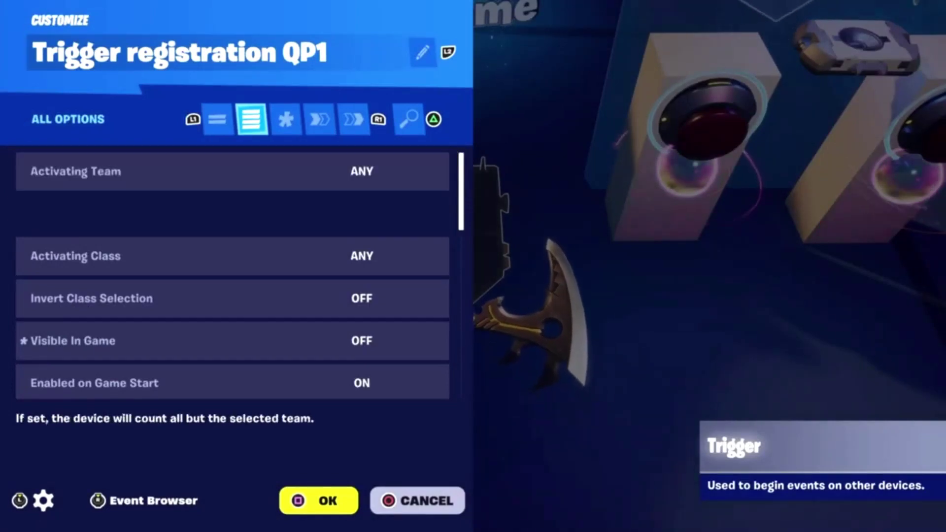
{"action": "key", "text": "Down"}
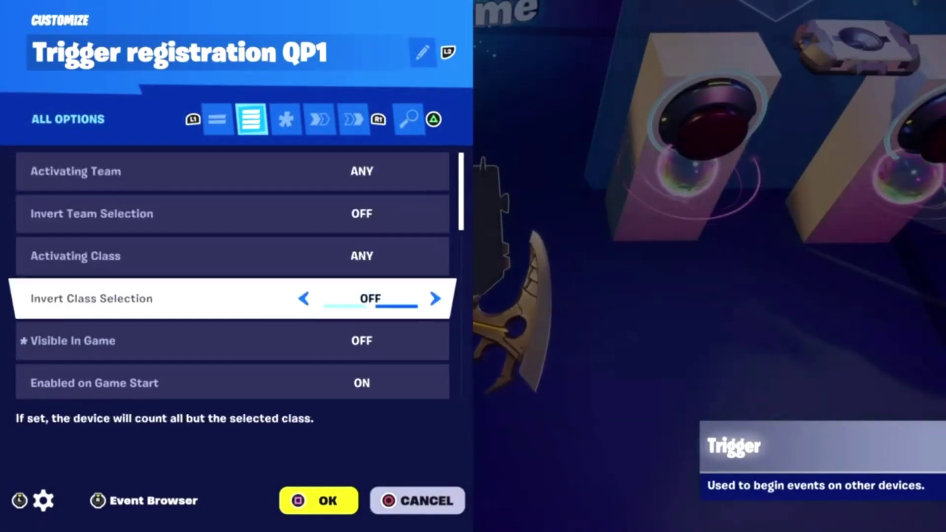
{"action": "key", "text": "Down"}
{"action": "key", "text": "Down"}
{"action": "key", "text": "Down"}
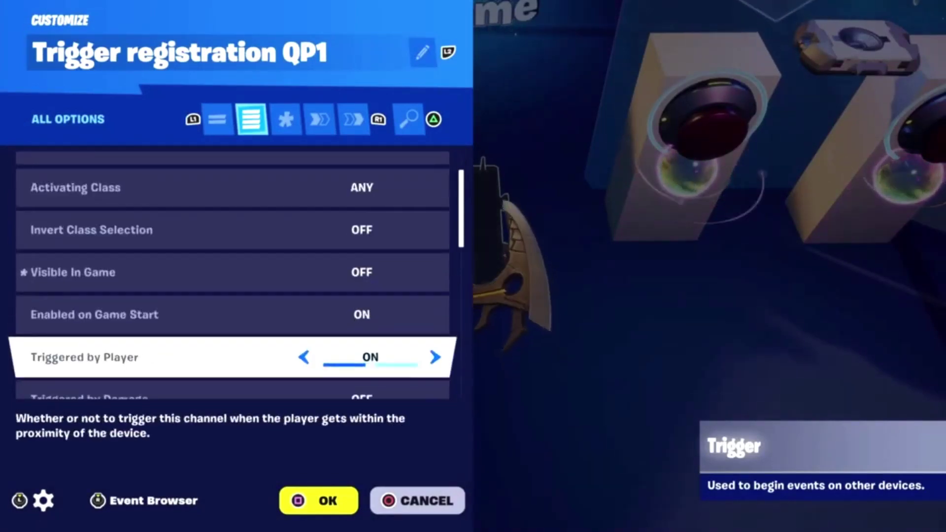
- Review Trigger registration QP1's activation sources, from Triggered by Damage through Triggered by Water
{"action": "key", "text": "Down"}
{"action": "key", "text": "Down"}
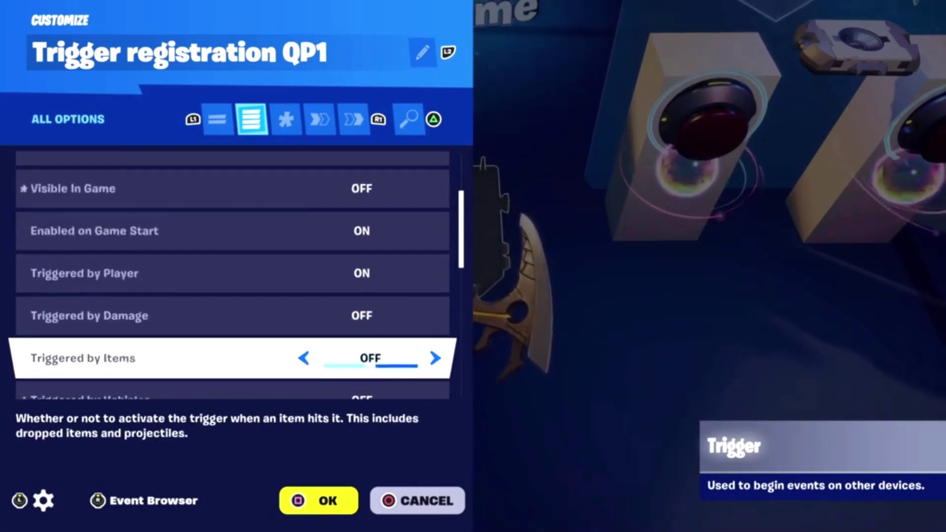
{"action": "key", "text": "Down"}
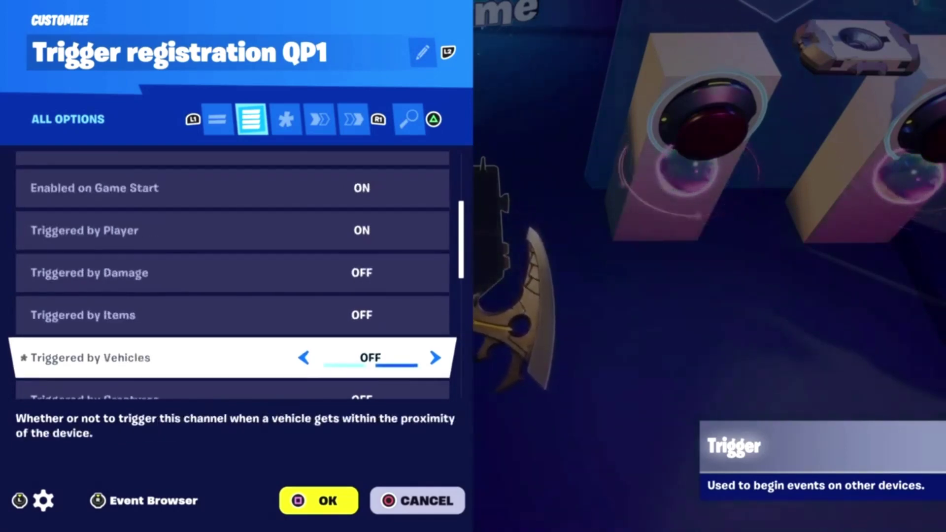
{"action": "key", "text": "Down"}
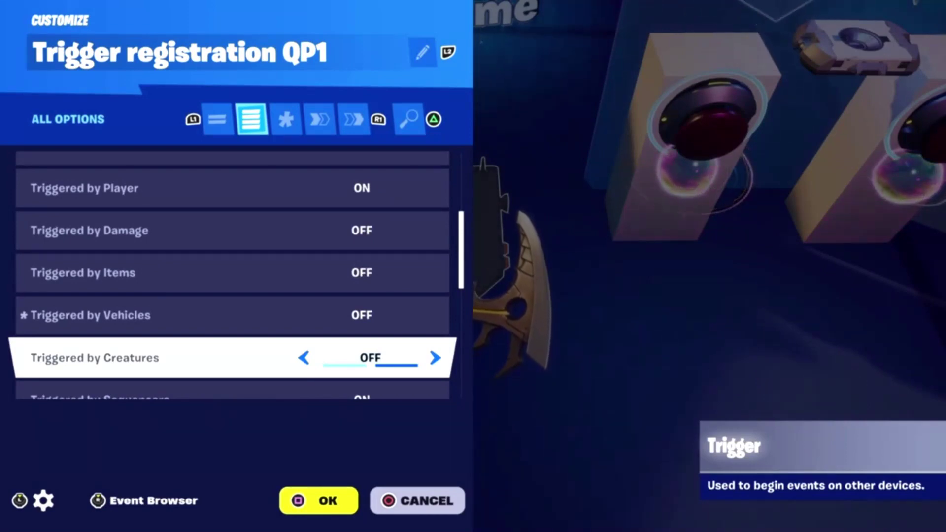
{"action": "key", "text": "Down"}
{"action": "key", "text": "Down"}
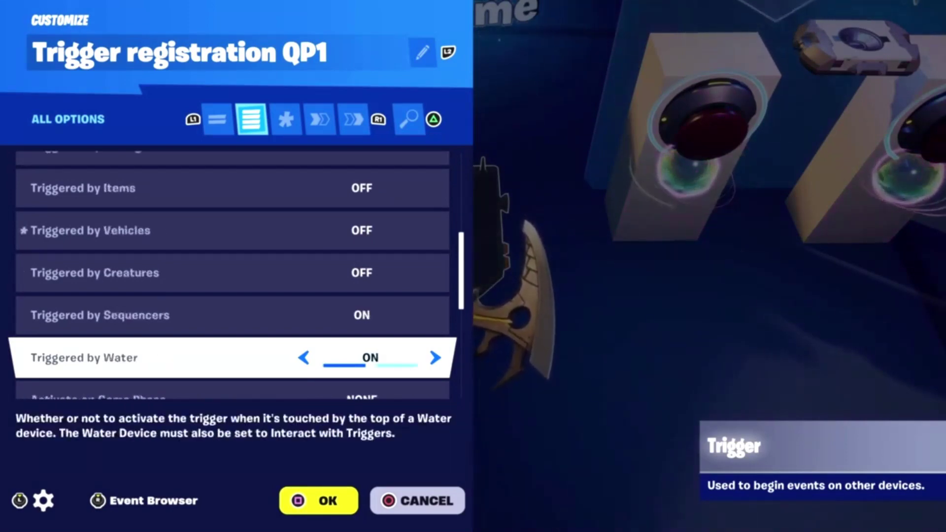
- Review Trigger registration QP1's remaining options, from Activate on Game Phase and Times Can Trigger through Transmit Every X Triggers
{"action": "key", "text": "Down"}
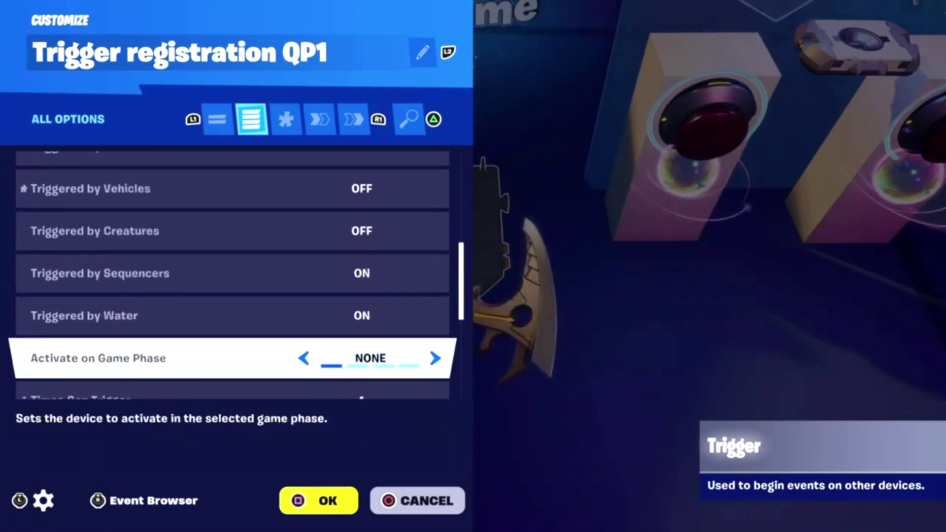
{"action": "key", "text": "Down"}
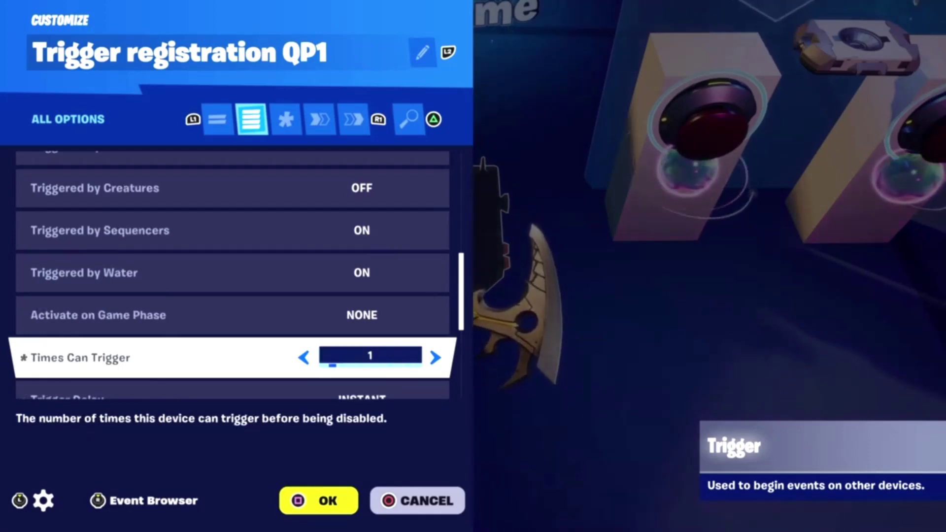
{"action": "key", "text": "Down"}
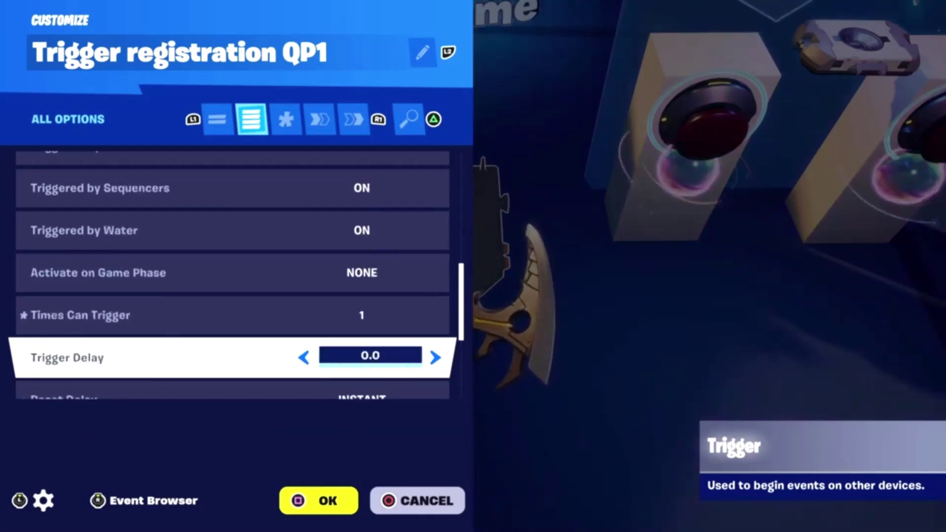
{"action": "key", "text": "Up"}
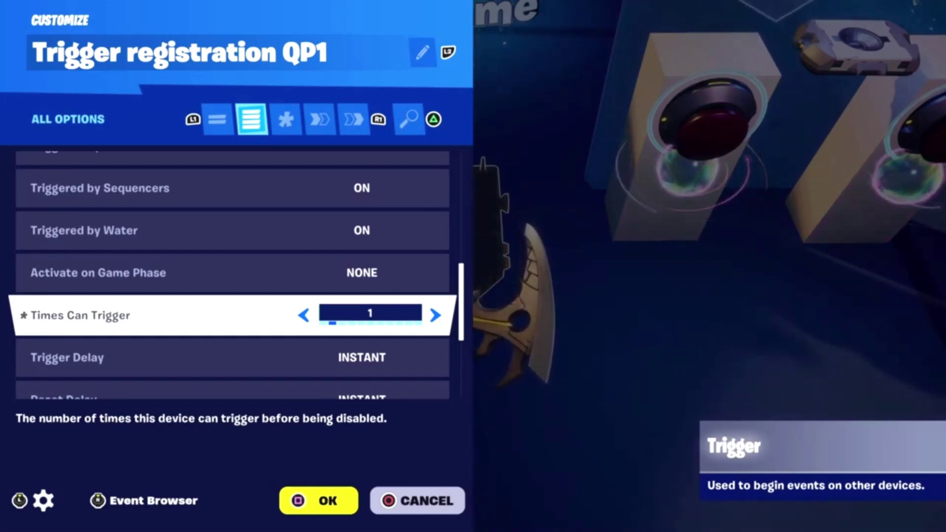
{"action": "key", "text": "Down"}
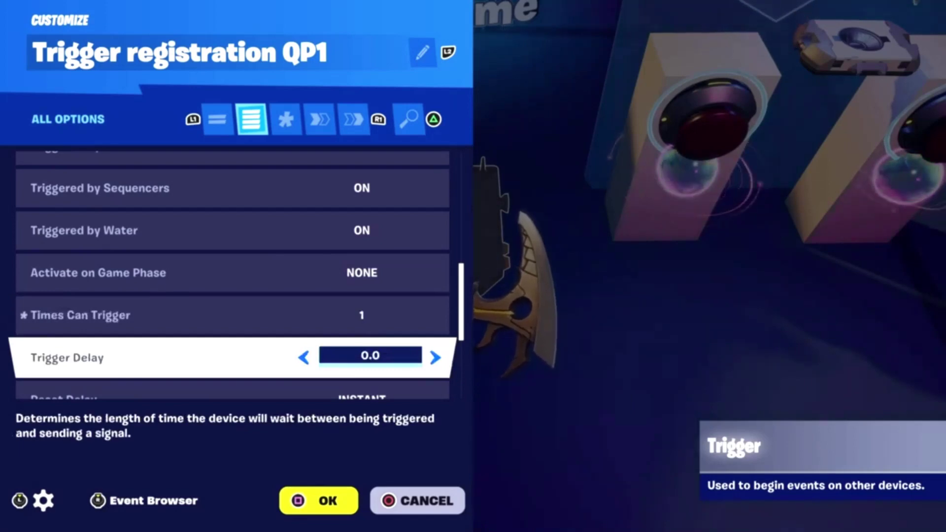
{"action": "key", "text": "Down"}
{"action": "key", "text": "Down"}
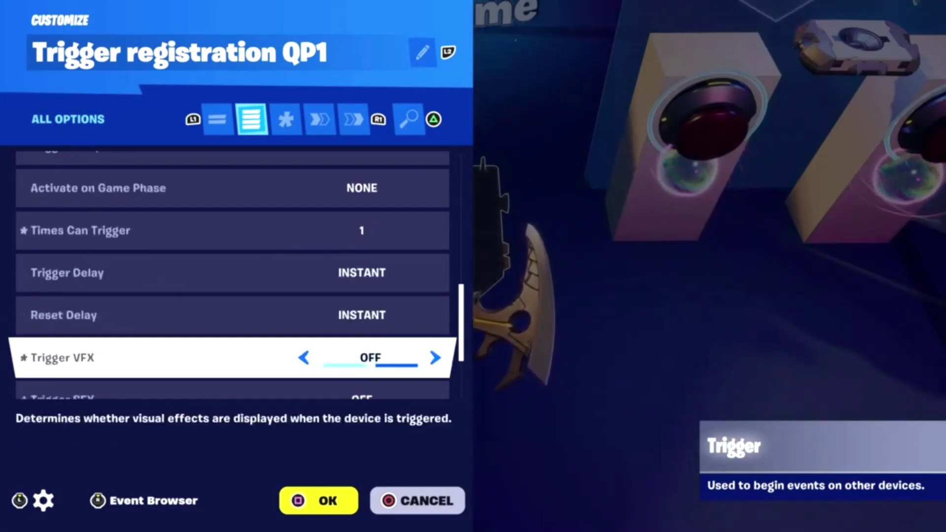
{"action": "key", "text": "Down"}
{"action": "key", "text": "Down"}
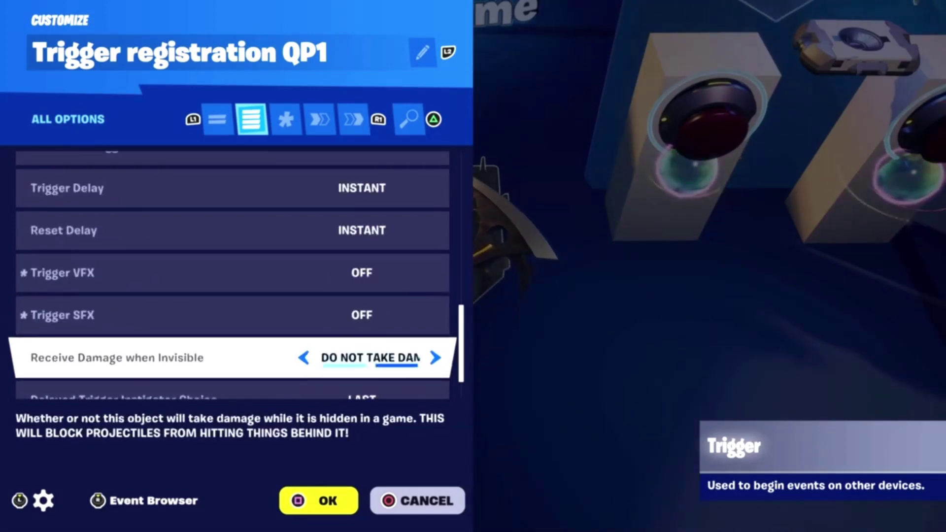
{"action": "key", "text": "Down"}
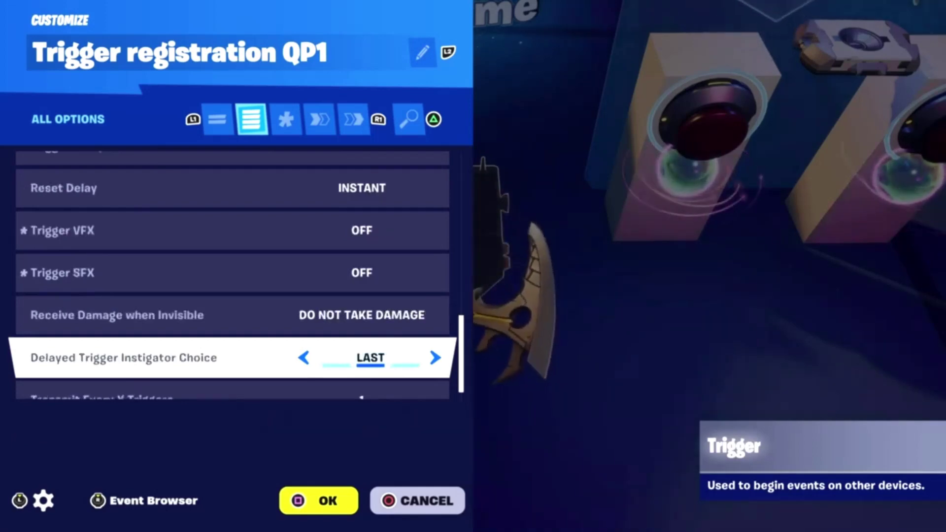
{"action": "key", "text": "Down"}
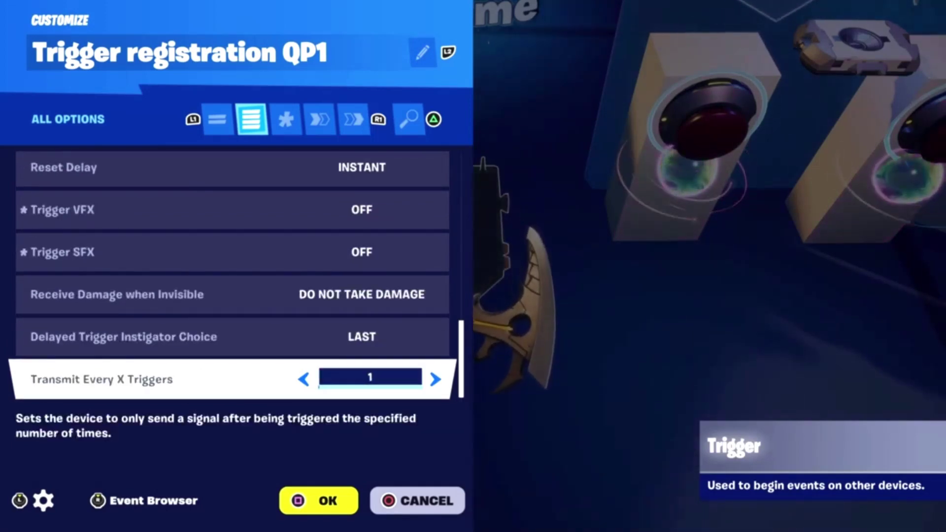
- Check Trigger registration QP1's modified options and the devices bound to its Enable, Disable, Reset Times Triggered and Trigger functions
{"action": "key", "text": "e"}
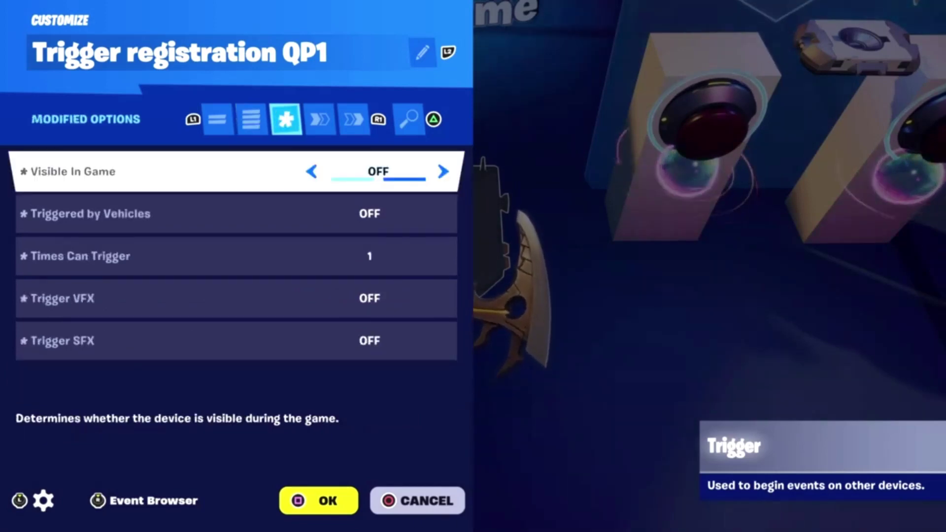
{"action": "key", "text": "e"}
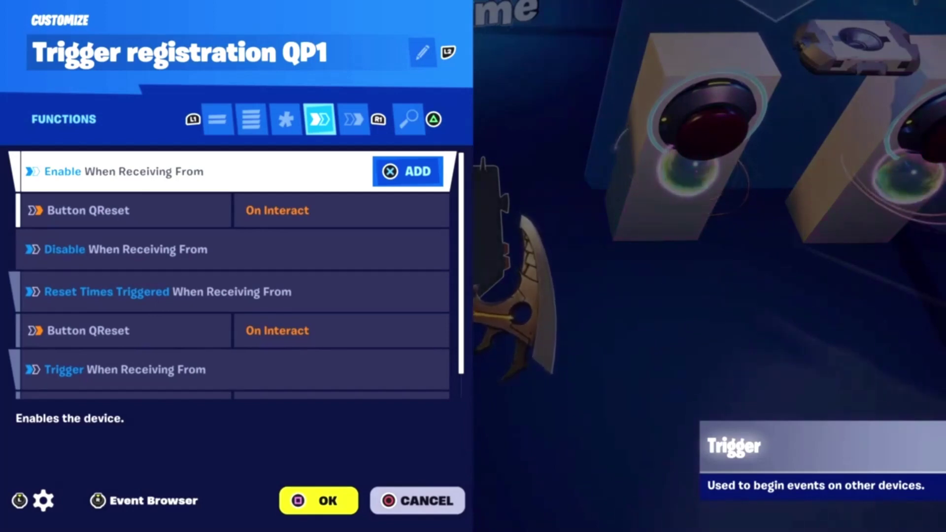
{"action": "key", "text": "Down"}
{"action": "key", "text": "Down"}
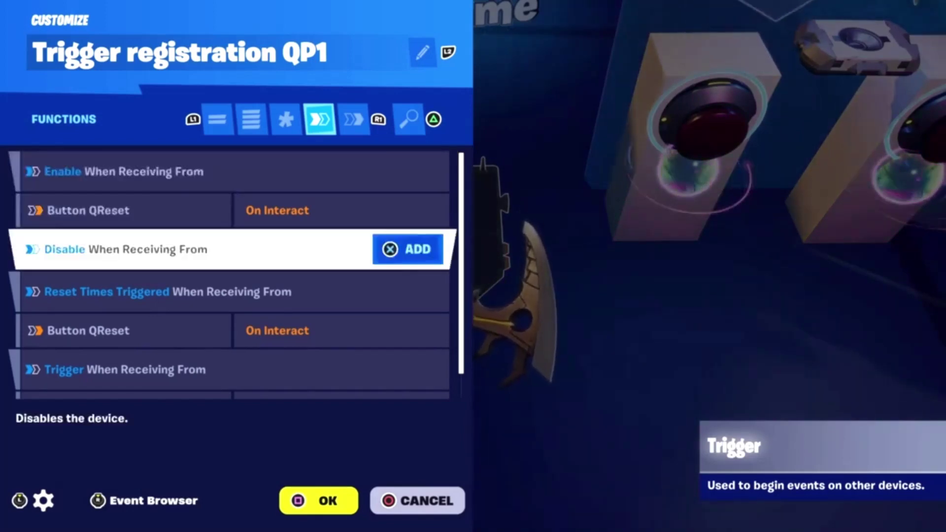
{"action": "key", "text": "Down"}
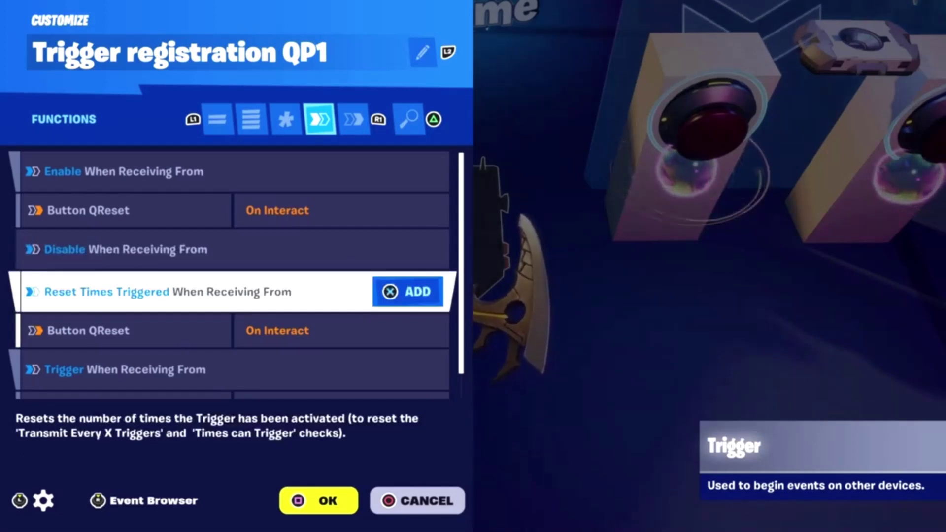
{"action": "key", "text": "Down"}
{"action": "key", "text": "Down"}
{"action": "key", "text": "Down"}
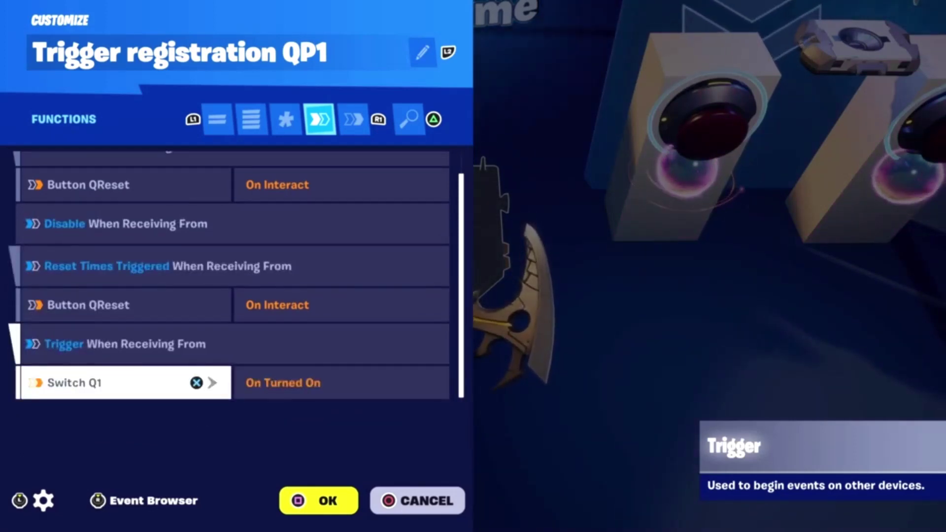
{"action": "key", "text": "Up"}
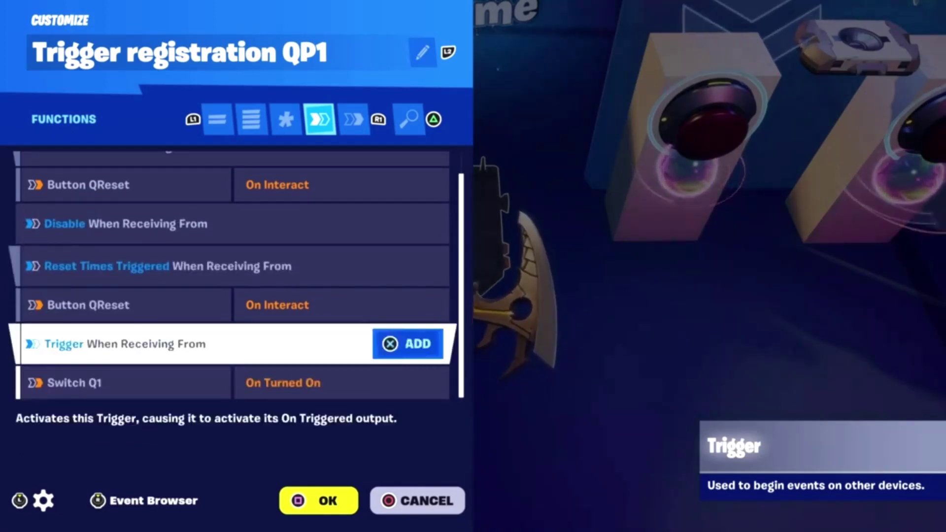
{"action": "key", "text": "Down"}
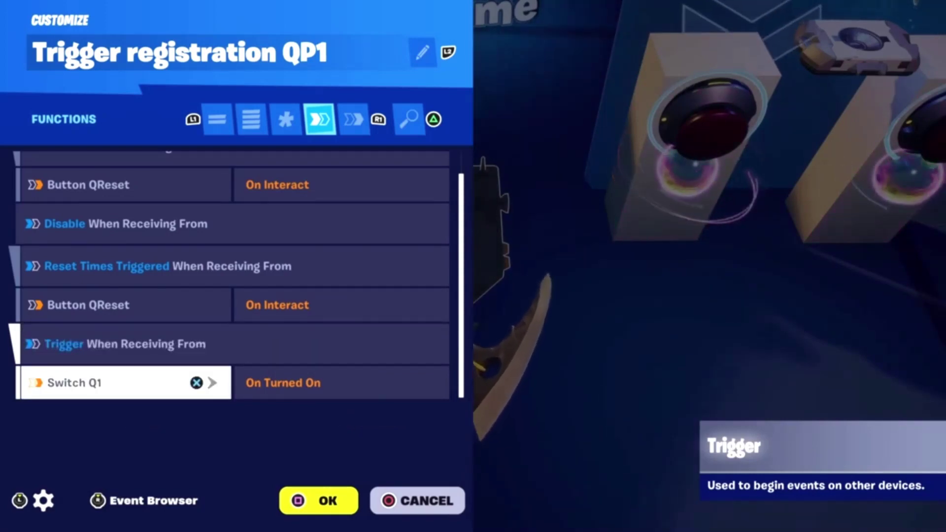
- Review Trigger registration QP1's On Triggered event targets, from Switch Q2 through Class Selector QTm1
{"action": "key", "text": "e"}
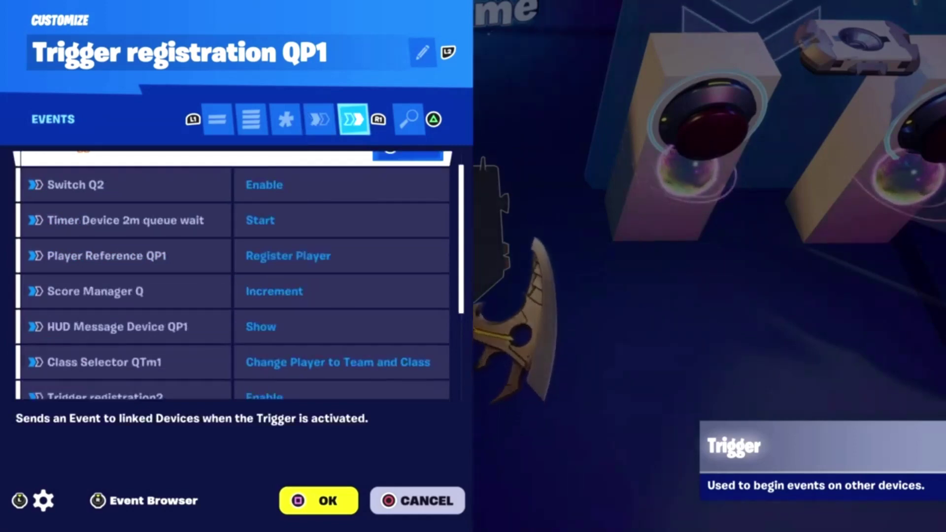
{"action": "key", "text": "Up"}
{"action": "key", "text": "Up"}
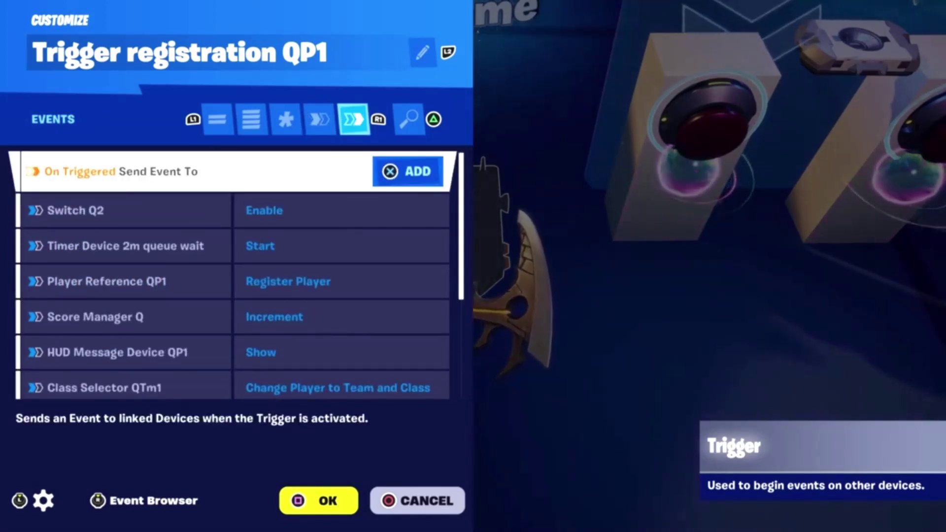
{"action": "left_click", "coordinate": [124, 210]}
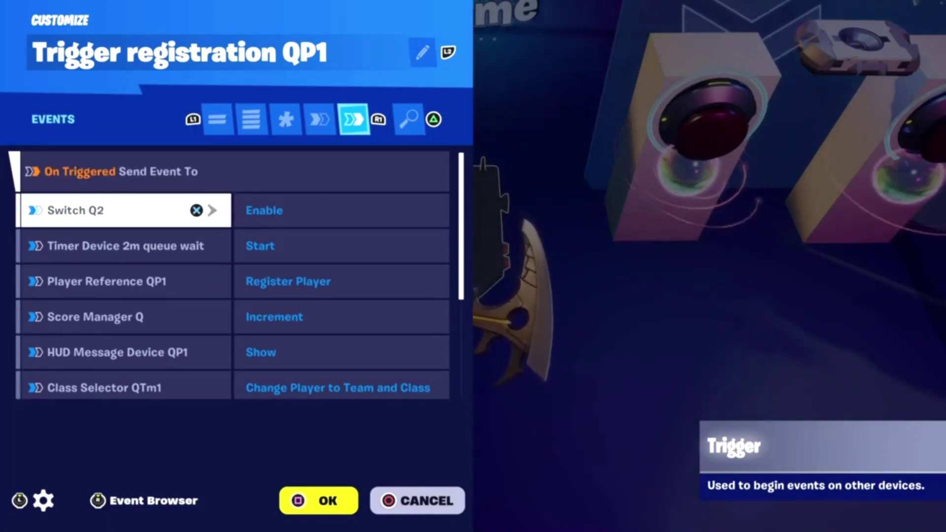
{"action": "left_click", "coordinate": [124, 246]}
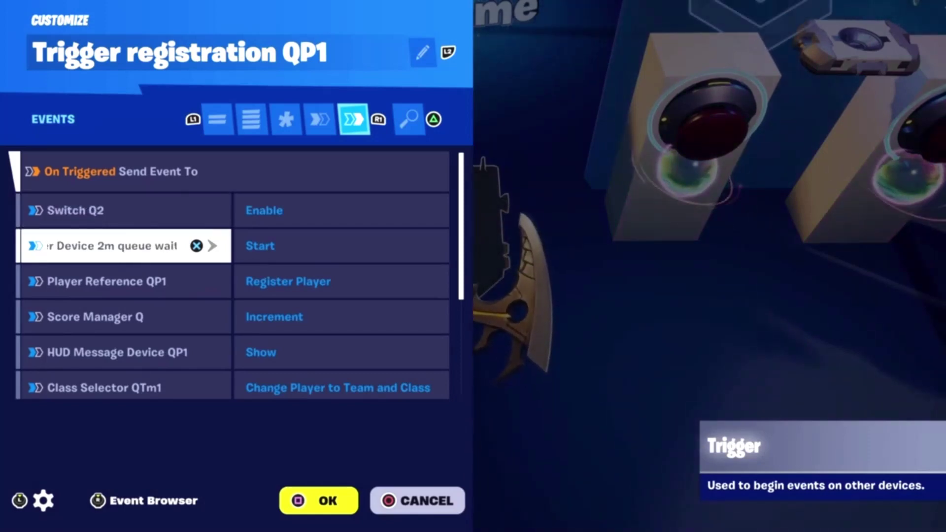
{"action": "left_click", "coordinate": [123, 281]}
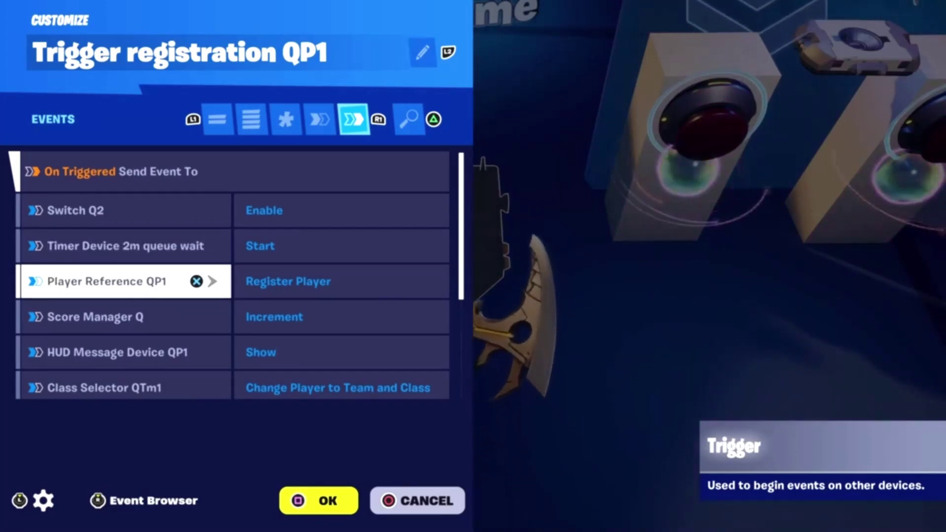
{"action": "left_click", "coordinate": [123, 317]}
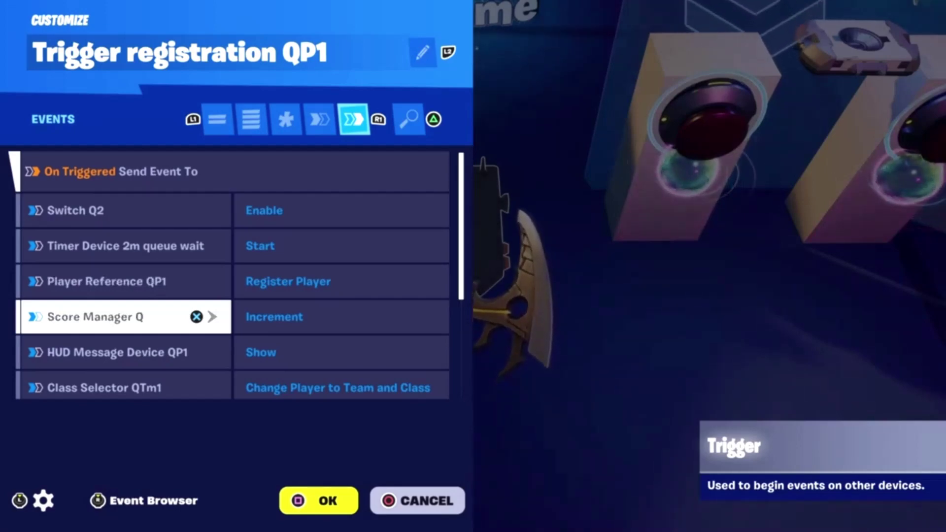
{"action": "left_click", "coordinate": [123, 353]}
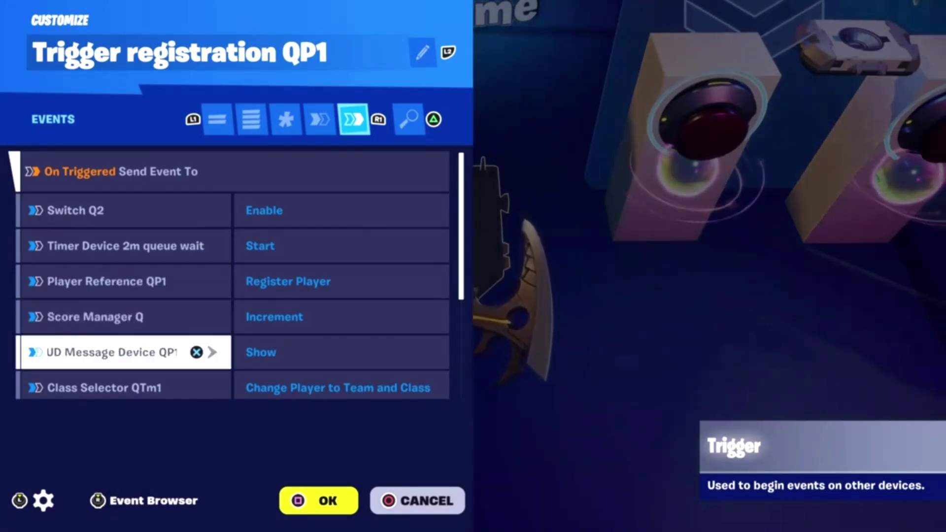
{"action": "left_click", "coordinate": [123, 387]}
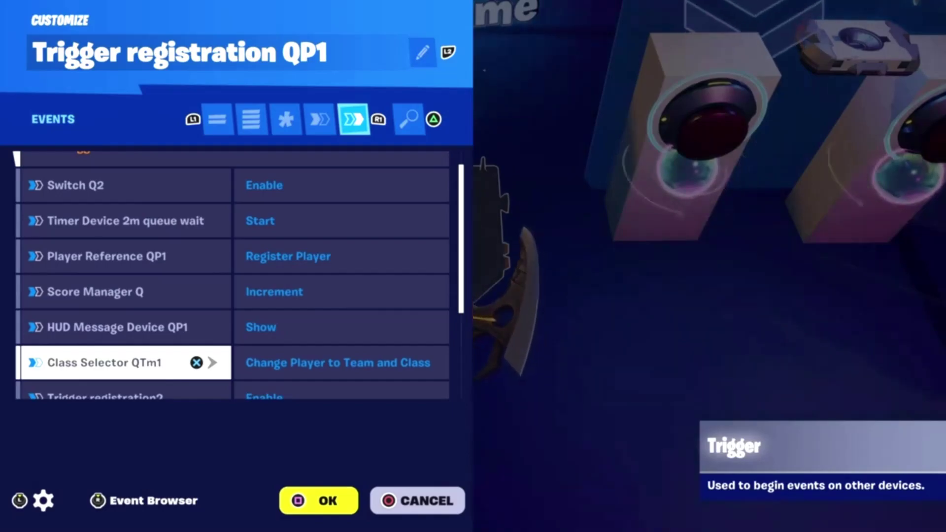
- Check the remaining On Triggered targets, from Trigger registration2 through Message Feed Device QP1, and close the trigger's settings
{"action": "key", "text": "Down"}
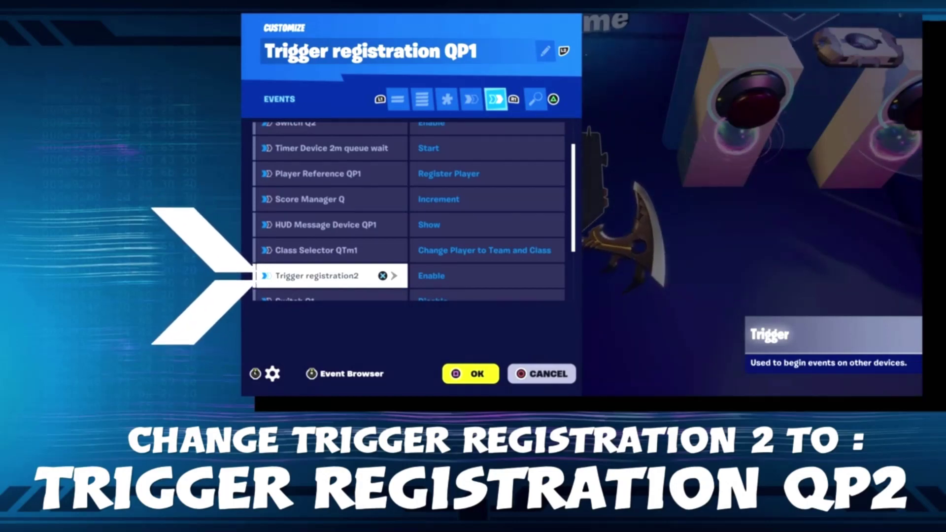
{"action": "key", "text": "Down"}
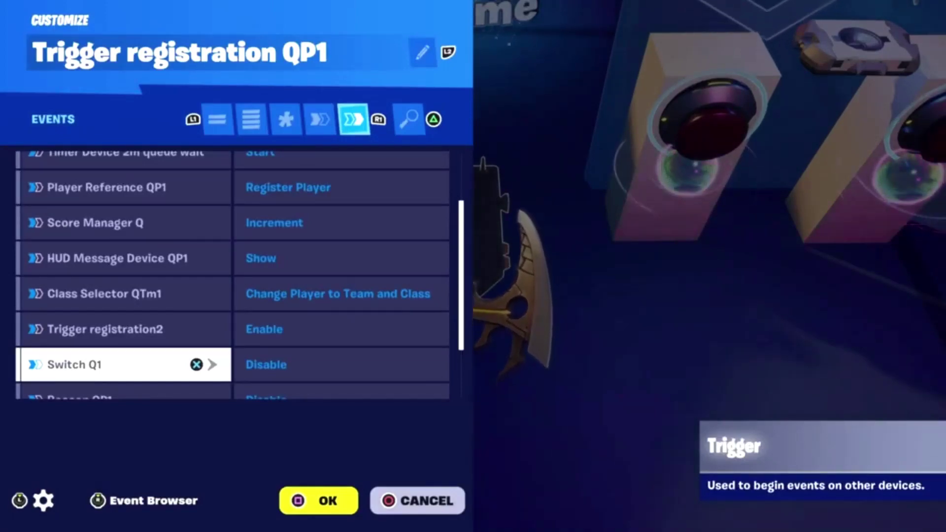
{"action": "key", "text": "Down"}
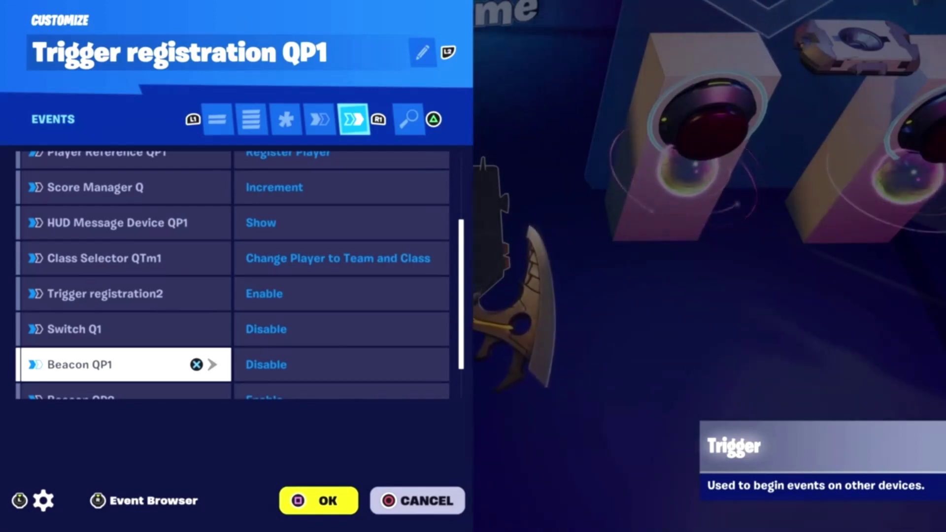
{"action": "key", "text": "Down"}
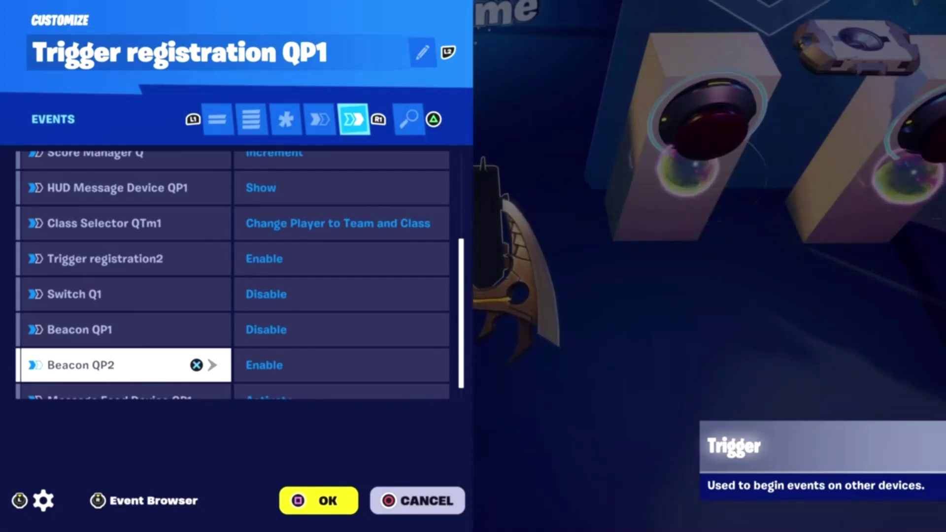
{"action": "key", "text": "Down"}
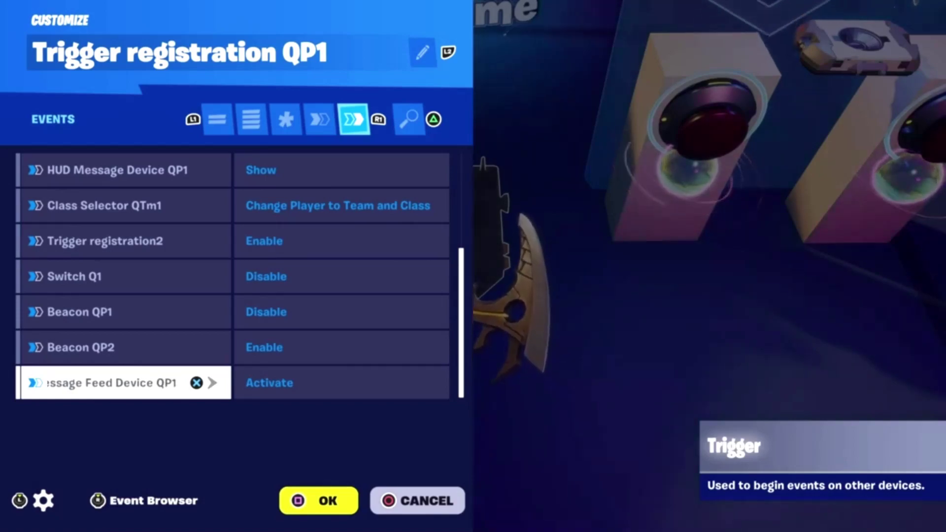
{"action": "key", "text": "Escape"}
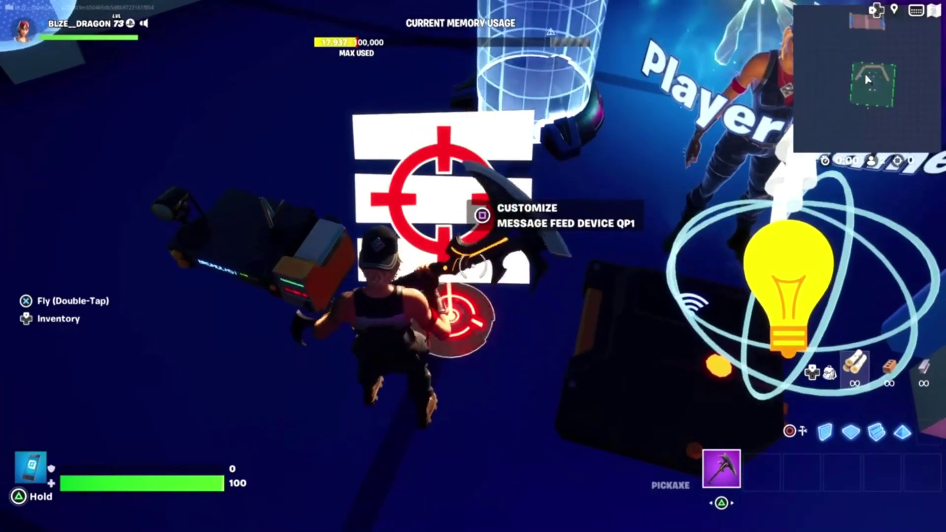
- Open Message Feed Device QP1's settings and review its message text, color, icon and visibility options
{"action": "key", "text": "e"}
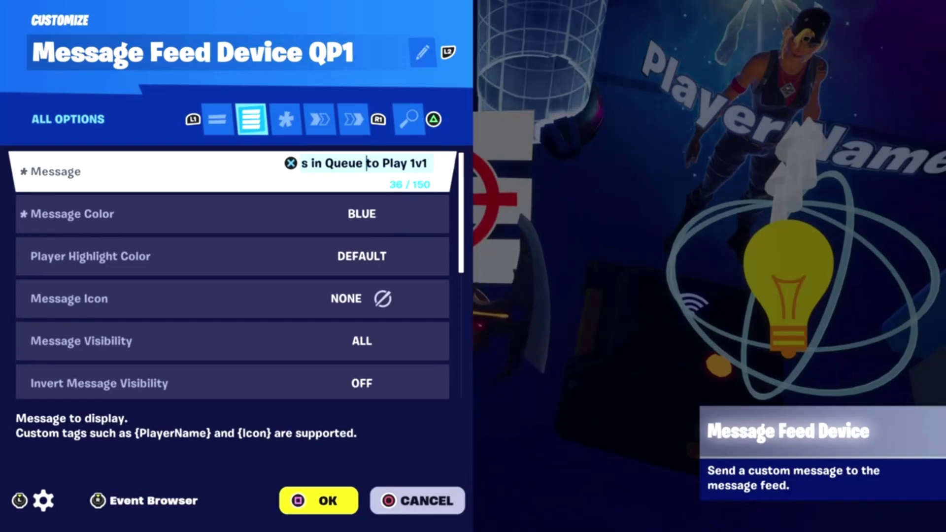
{"action": "key", "text": "Down"}
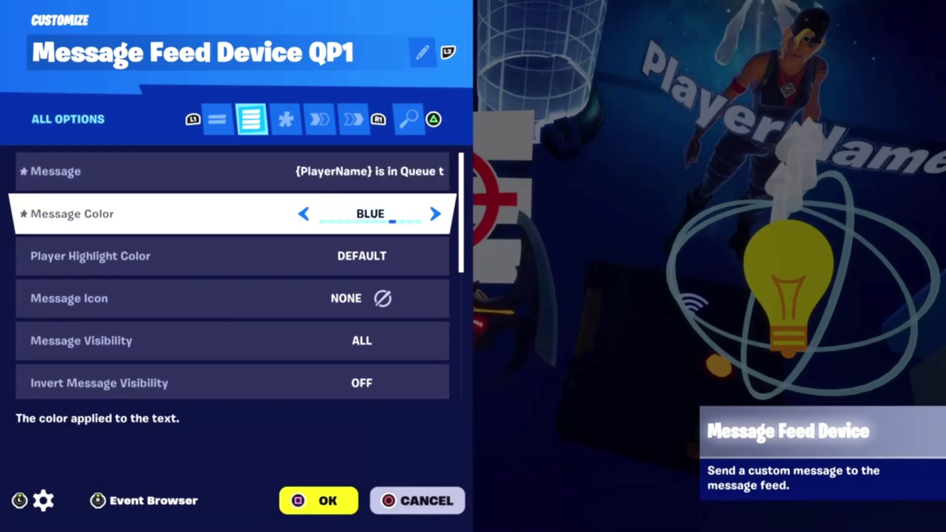
{"action": "key", "text": "Down"}
{"action": "key", "text": "Down"}
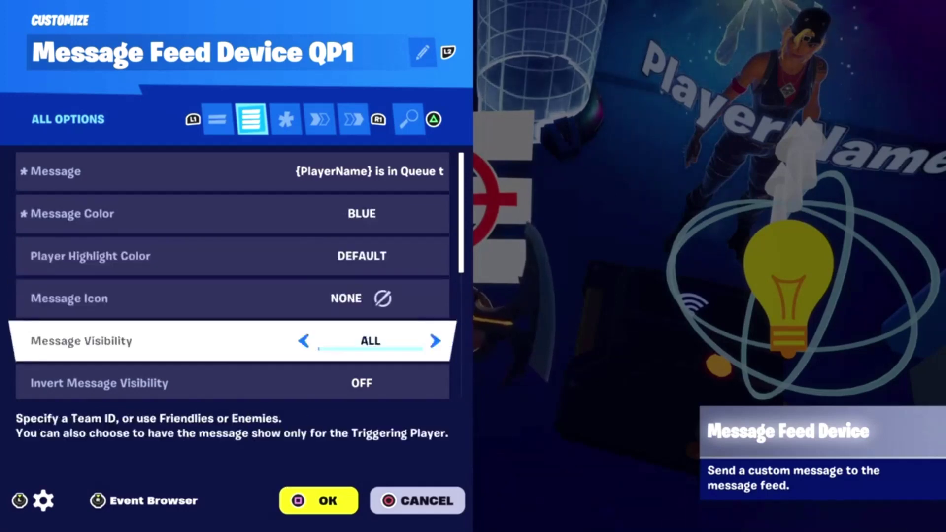
{"action": "key", "text": "Down"}
{"action": "key", "text": "Down"}
{"action": "key", "text": "Down"}
{"action": "key", "text": "Down"}
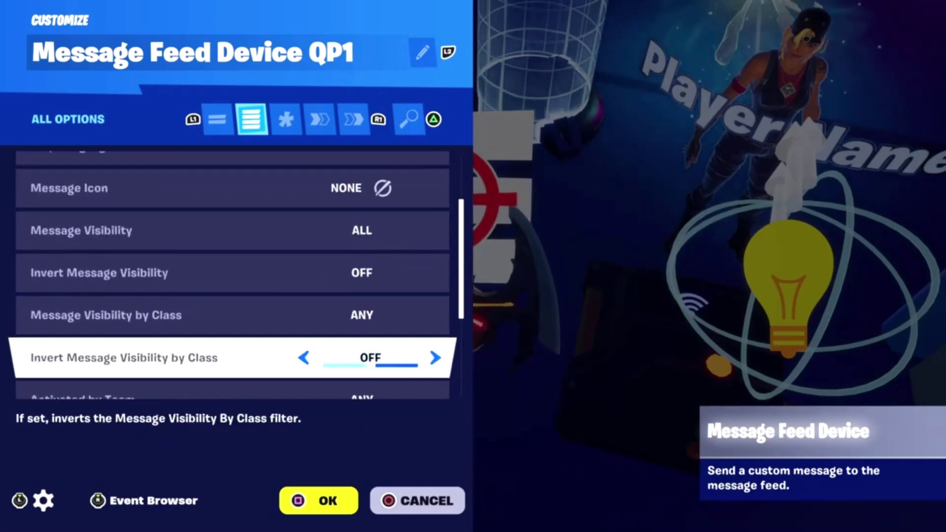
- Review Message Feed Device QP1's team and class activation options and its Enabled at Start setting
{"action": "key", "text": "Down"}
{"action": "key", "text": "Down"}
{"action": "key", "text": "Down"}
{"action": "key", "text": "Down"}
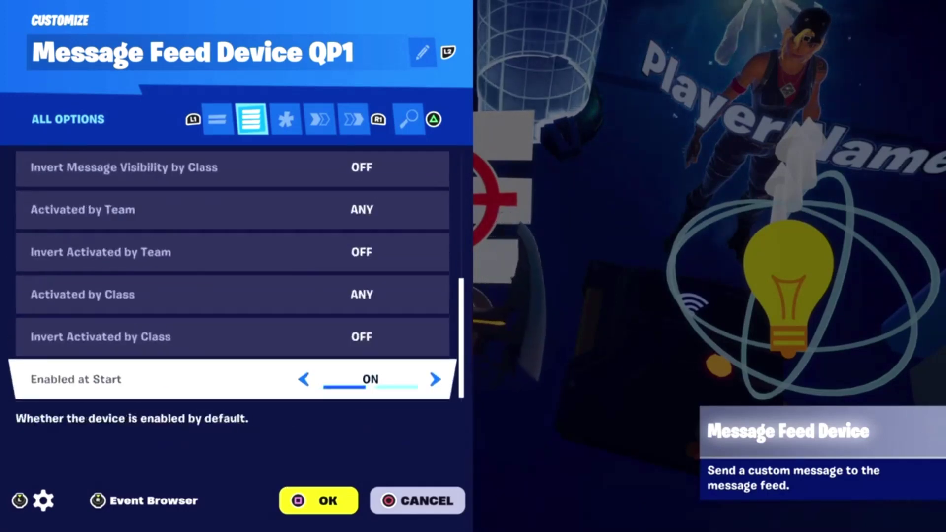
- Review Message Feed Device QP1's Activate, Enable and Disable functions and their linked devices, and close its settings
{"action": "key", "text": "e"}
{"action": "key", "text": "e"}
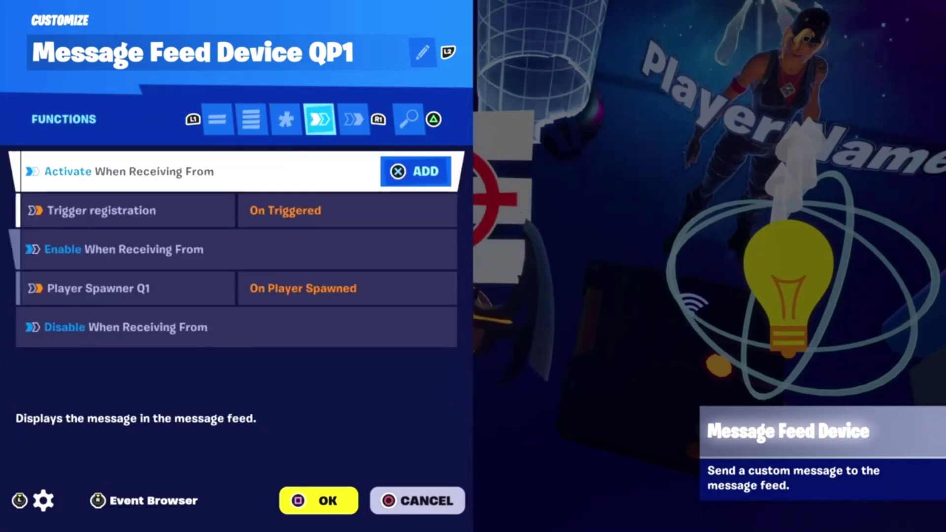
{"action": "key", "text": "Down"}
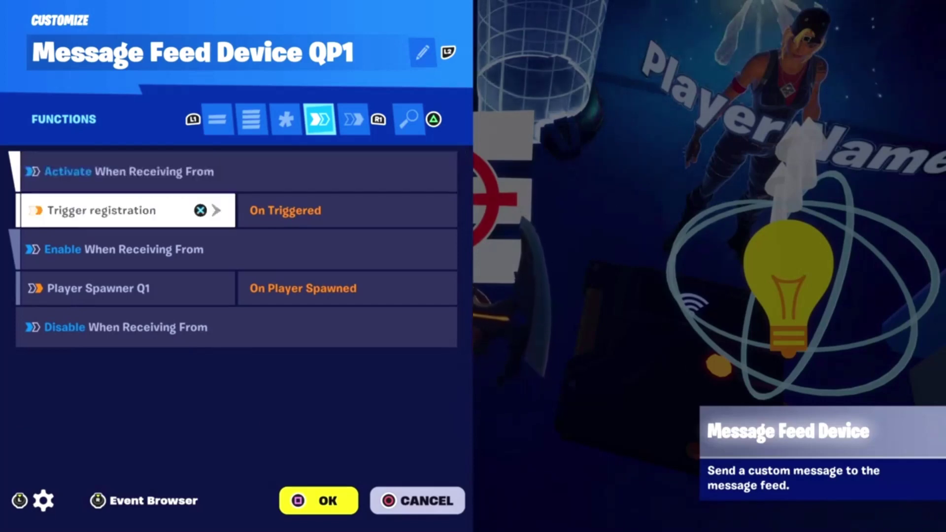
{"action": "key", "text": "Up"}
{"action": "key", "text": "Down"}
{"action": "key", "text": "Down"}
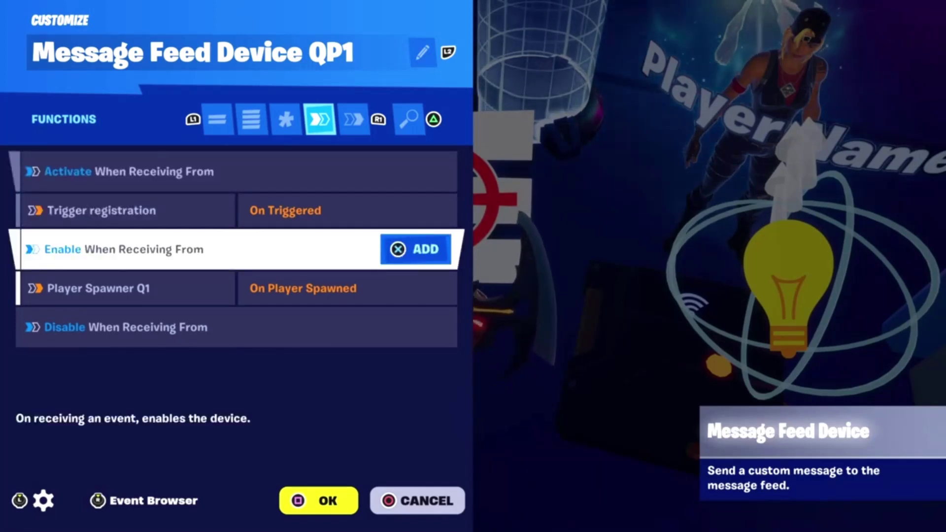
{"action": "key", "text": "Down"}
{"action": "key", "text": "Down"}
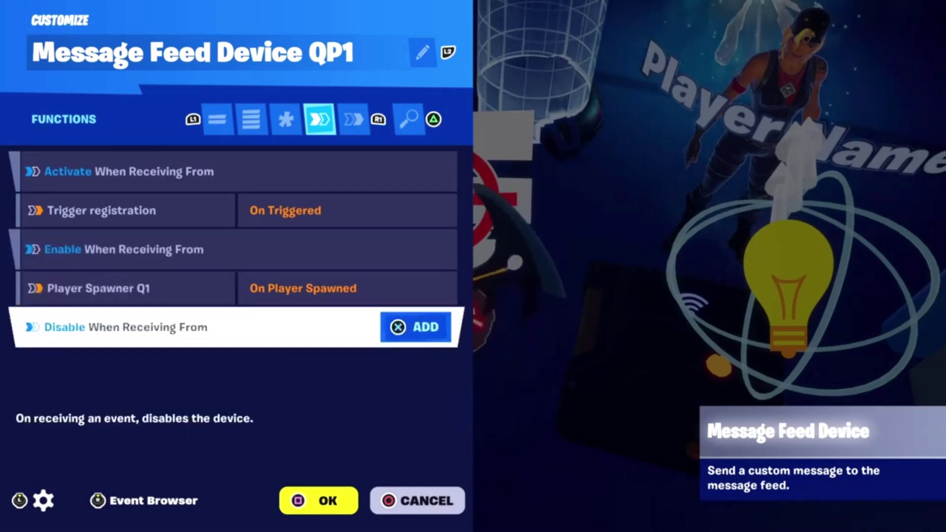
{"action": "key", "text": "e"}
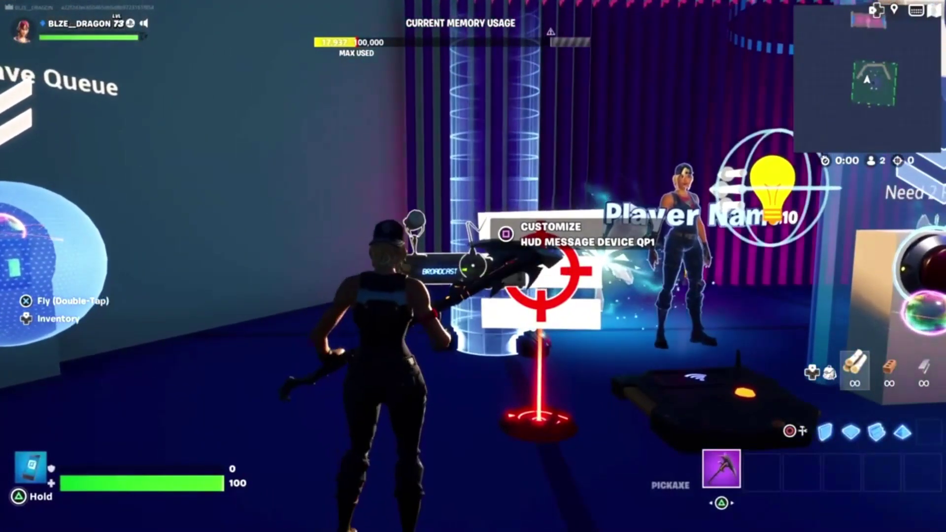
- Open HUD Message Device QP1's settings and look through its Message Recipient choices, ending on All
{"action": "key", "text": "e"}
{"action": "key", "text": "e"}
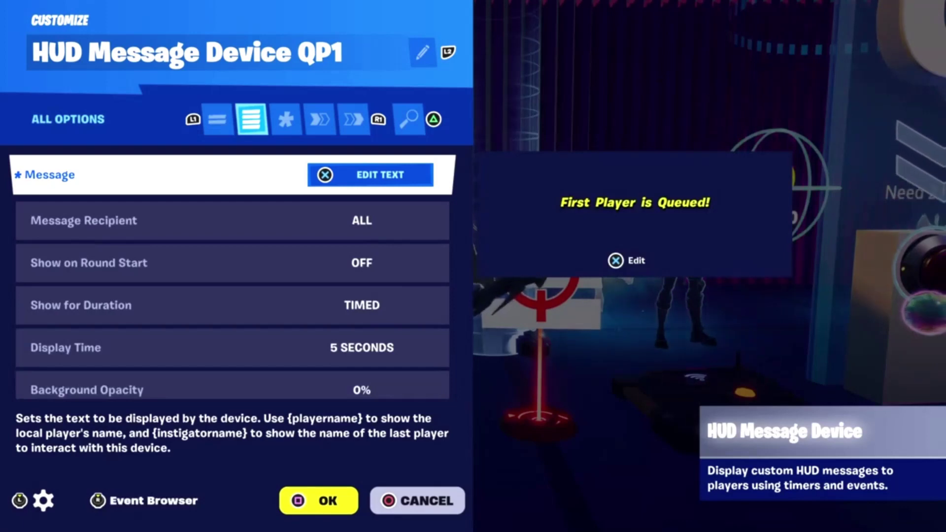
{"action": "key", "text": "Down"}
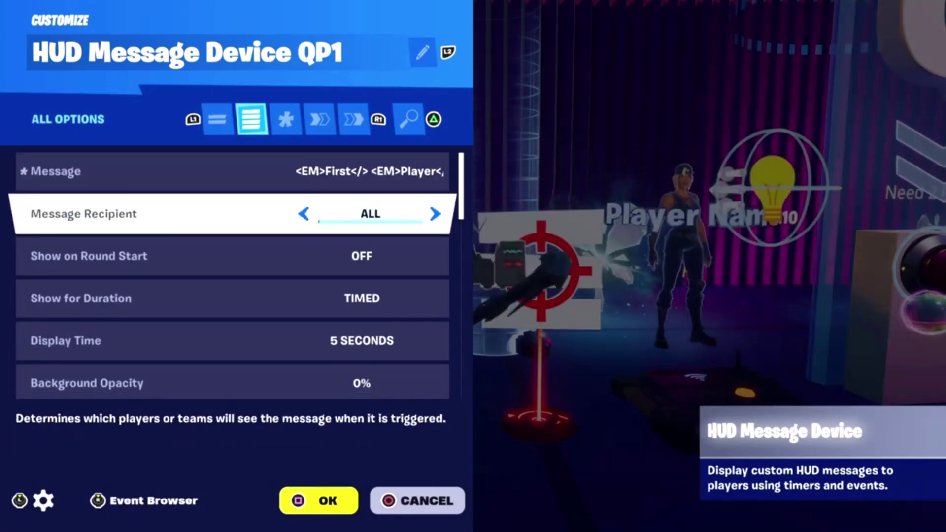
{"action": "key", "text": "Right"}
{"action": "key", "text": "Right"}
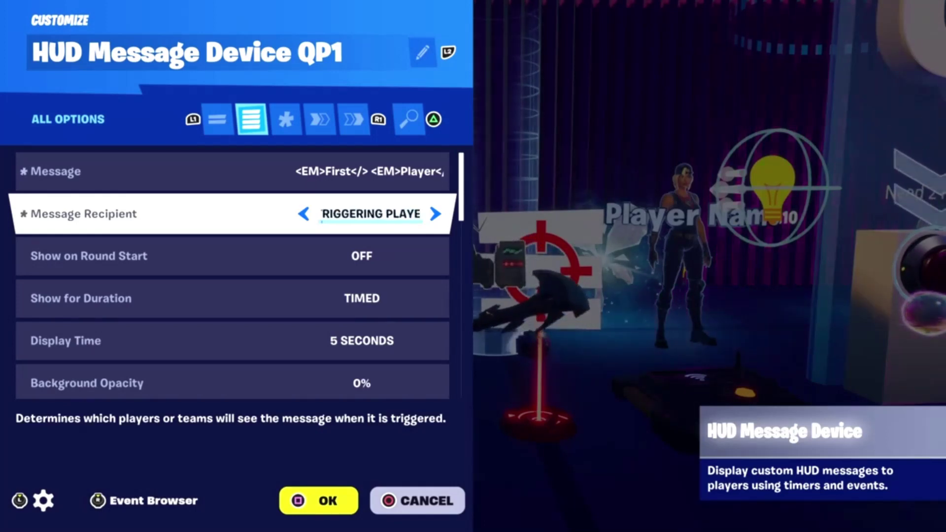
- Review HUD Message Device QP1's round start, duration, display time, background, sound and placement options
{"action": "key", "text": "Down"}
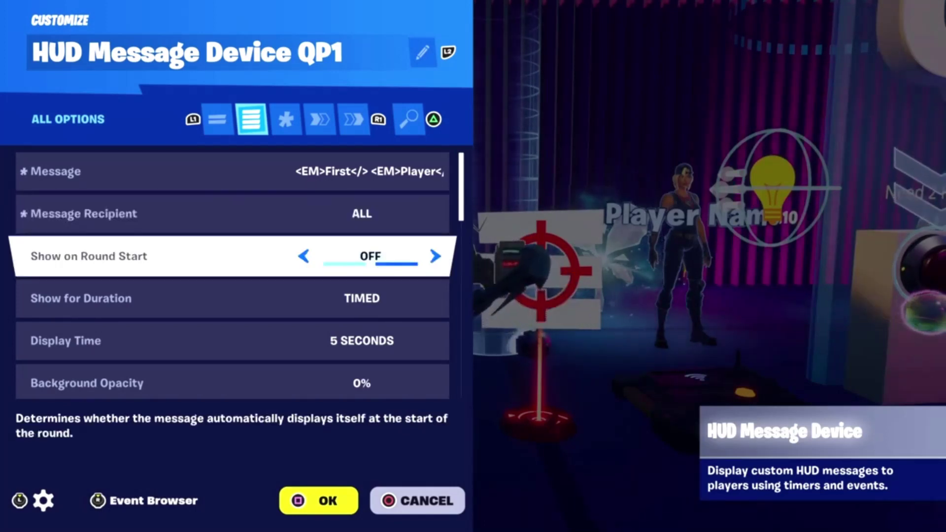
{"action": "key", "text": "Down"}
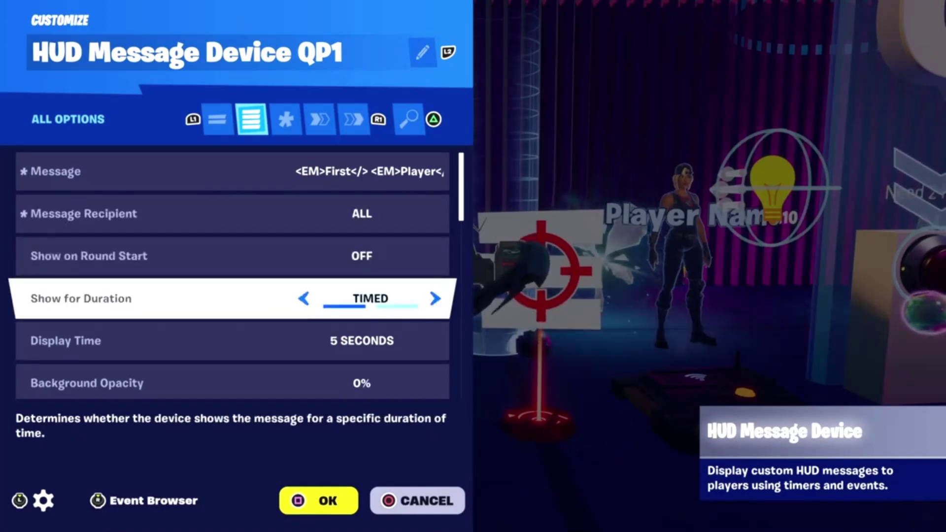
{"action": "key", "text": "Down"}
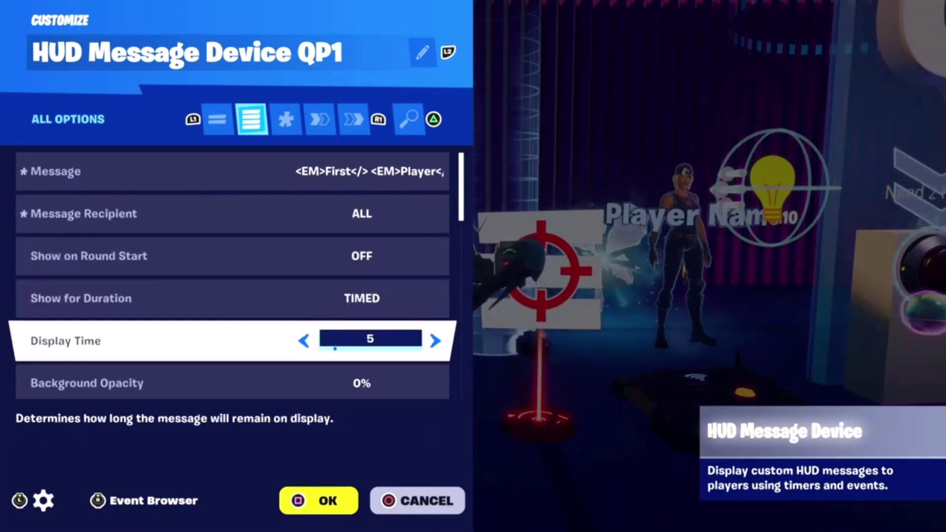
{"action": "key", "text": "Down"}
{"action": "key", "text": "Down"}
{"action": "key", "text": "Down"}
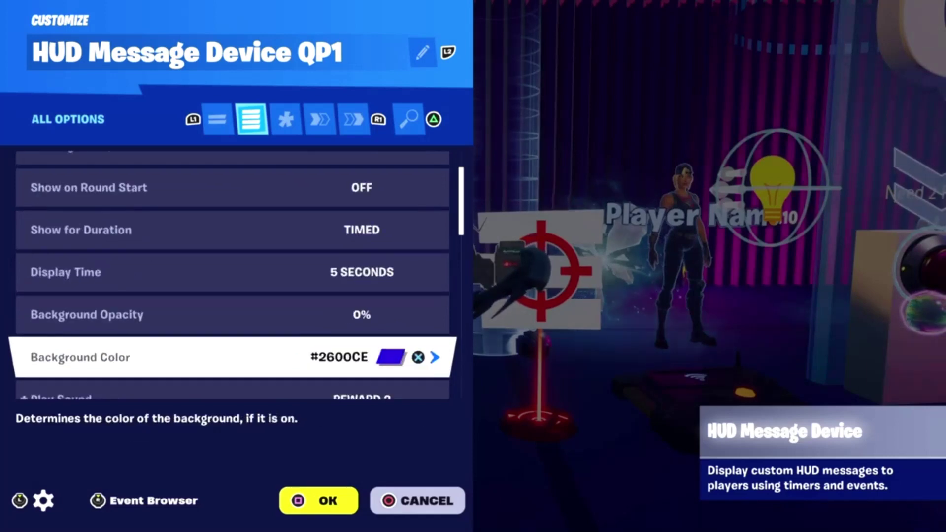
{"action": "key", "text": "Down"}
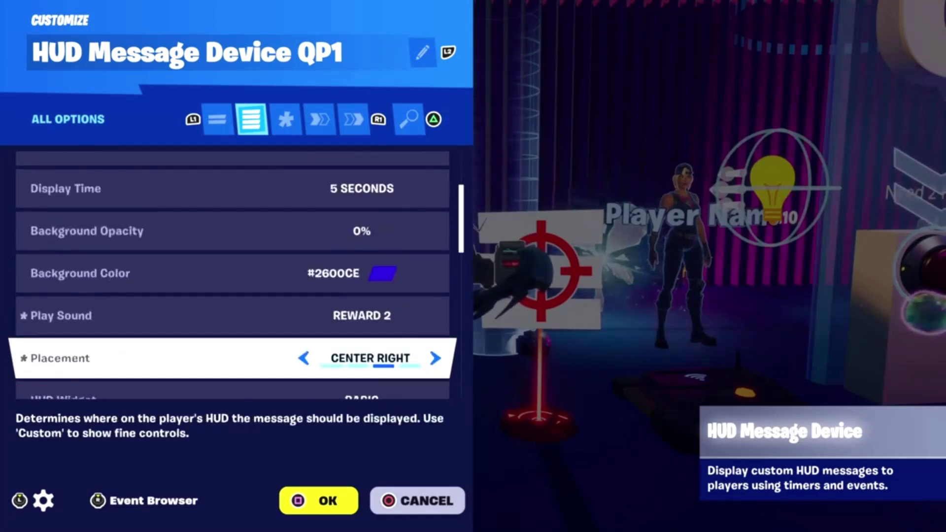
- Review HUD Message Device QP1's HUD widget, layer, priority, queue and message re-evaluation options
{"action": "key", "text": "Down"}
{"action": "key", "text": "Down"}
{"action": "key", "text": "Down"}
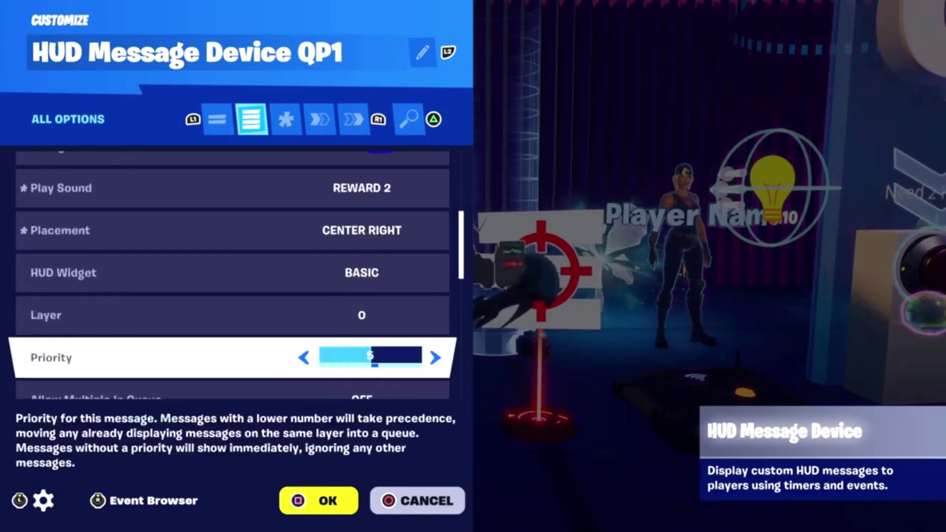
{"action": "key", "text": "Down"}
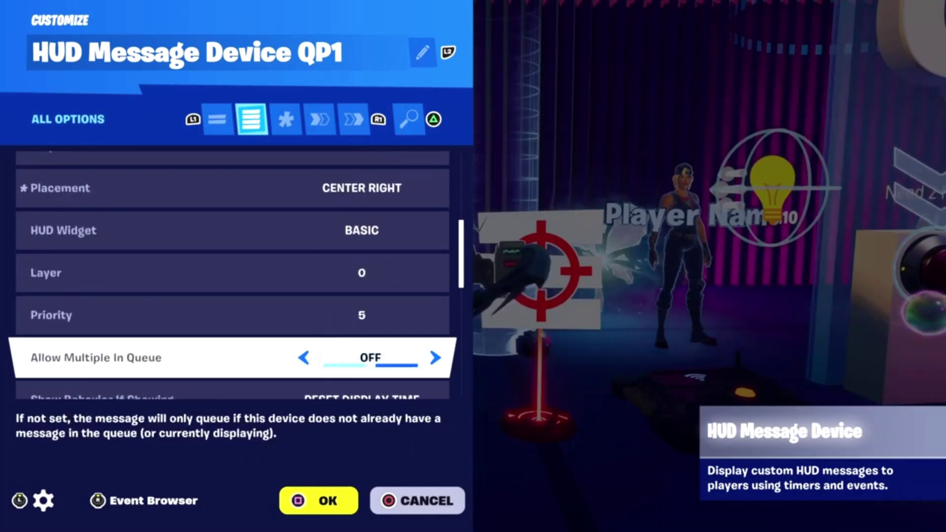
{"action": "key", "text": "Down"}
{"action": "key", "text": "Down"}
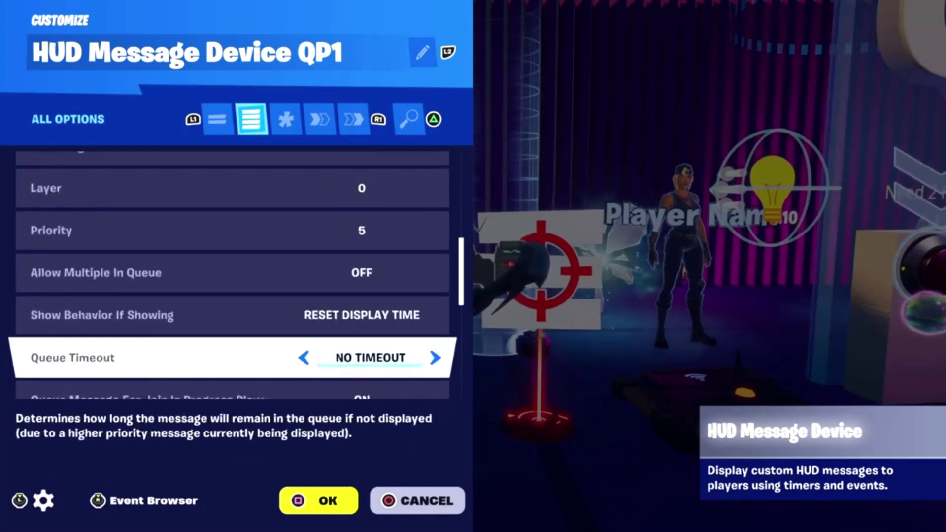
{"action": "key", "text": "Down"}
{"action": "key", "text": "Down"}
- Review HUD Message Device QP1's intro and outro animations and its text style, color, shadow, outline, size and justification options
{"action": "key", "text": "Down"}
{"action": "key", "text": "Down"}
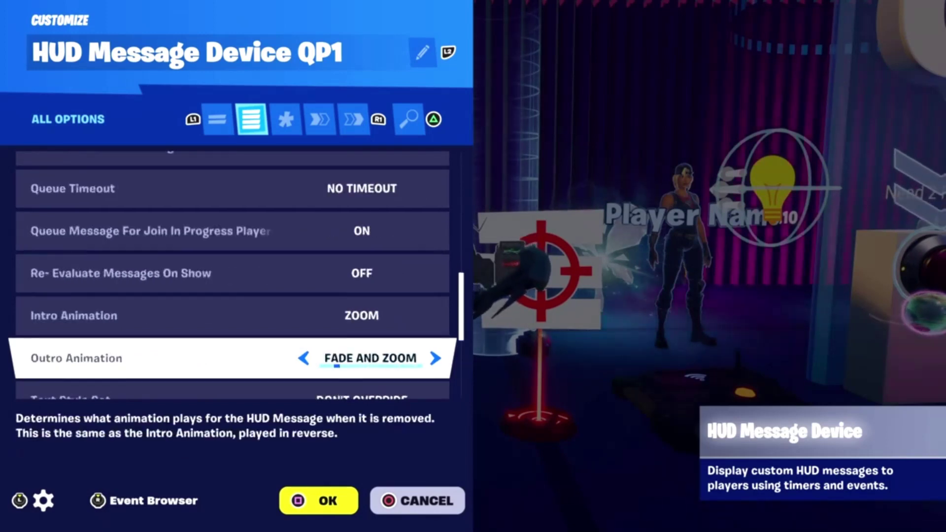
{"action": "key", "text": "Down"}
{"action": "key", "text": "Down"}
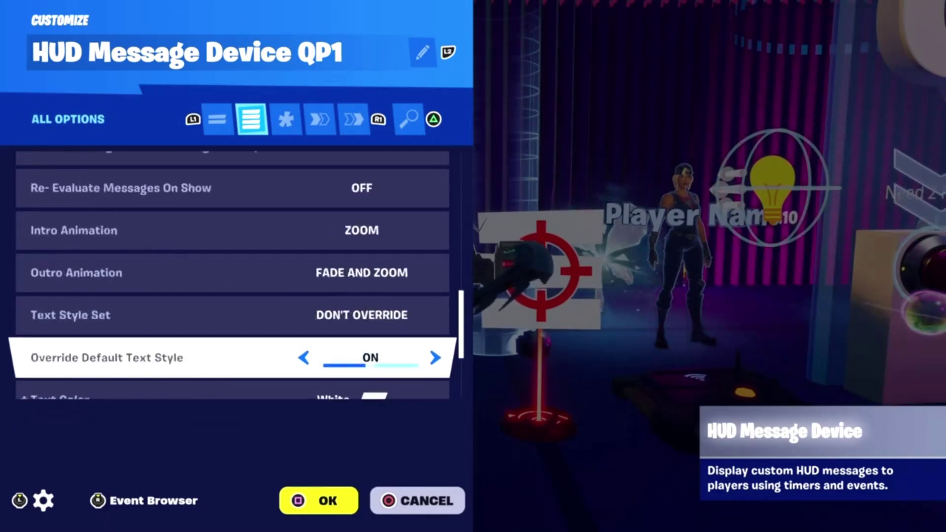
{"action": "key", "text": "Down"}
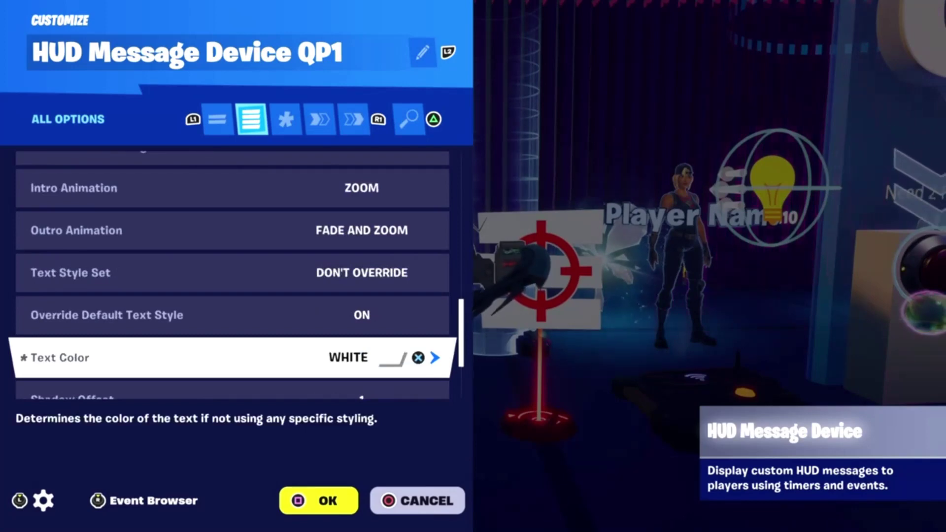
{"action": "key", "text": "Down"}
{"action": "key", "text": "Down"}
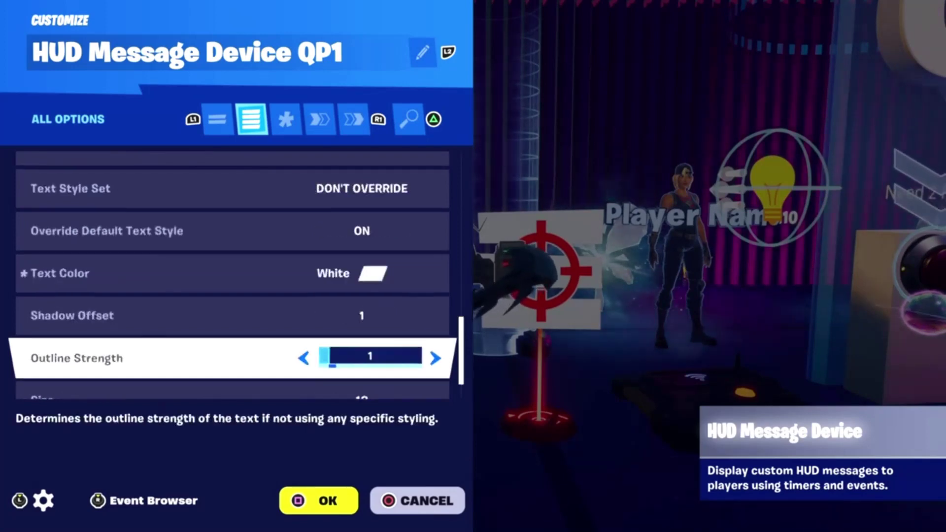
{"action": "key", "text": "Down"}
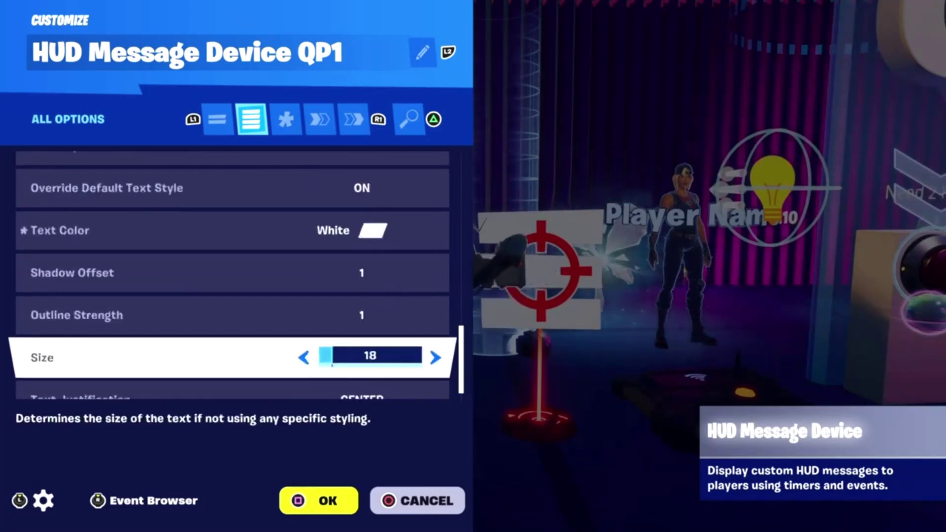
{"action": "key", "text": "Down"}
- Check HUD Message Device QP1's functions and events, and close its settings
{"action": "key", "text": "e"}
{"action": "key", "text": "e"}
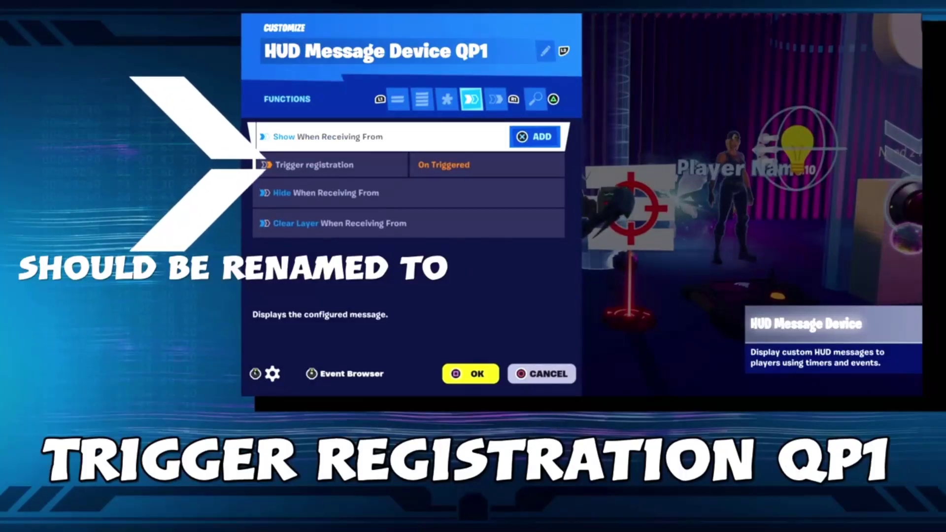
{"action": "key", "text": "e"}
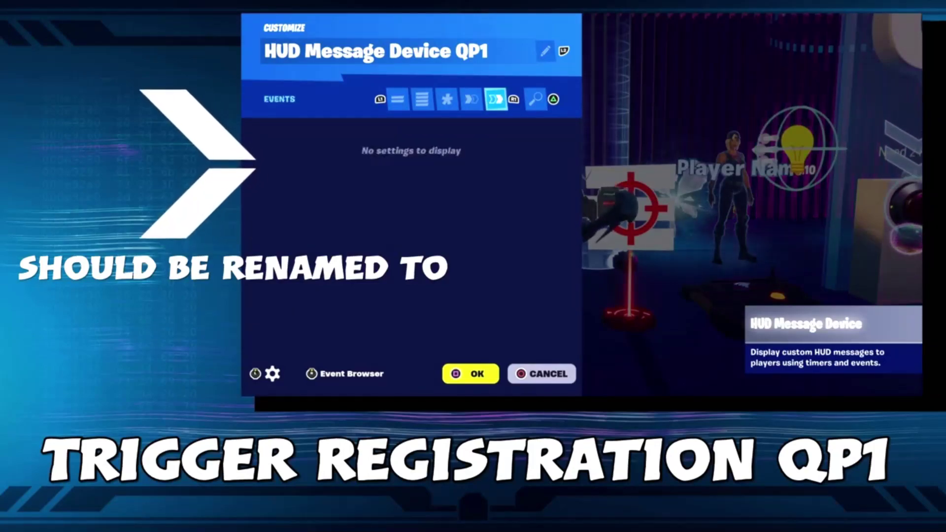
{"action": "key", "text": "Escape"}
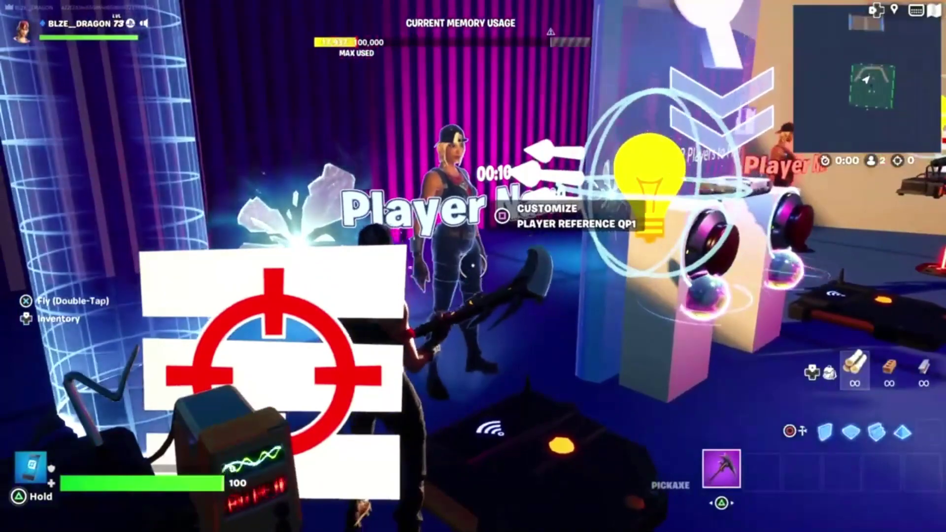
- Open Player Reference QP1's settings and review its hologram, color, visibility, player details, effect strength and base options
{"action": "key", "text": "e"}
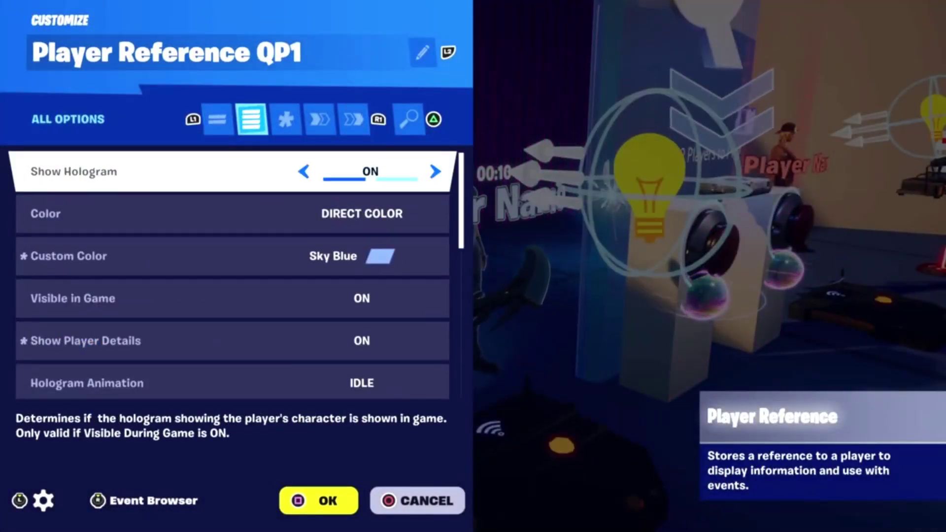
{"action": "key", "text": "Down"}
{"action": "key", "text": "Down"}
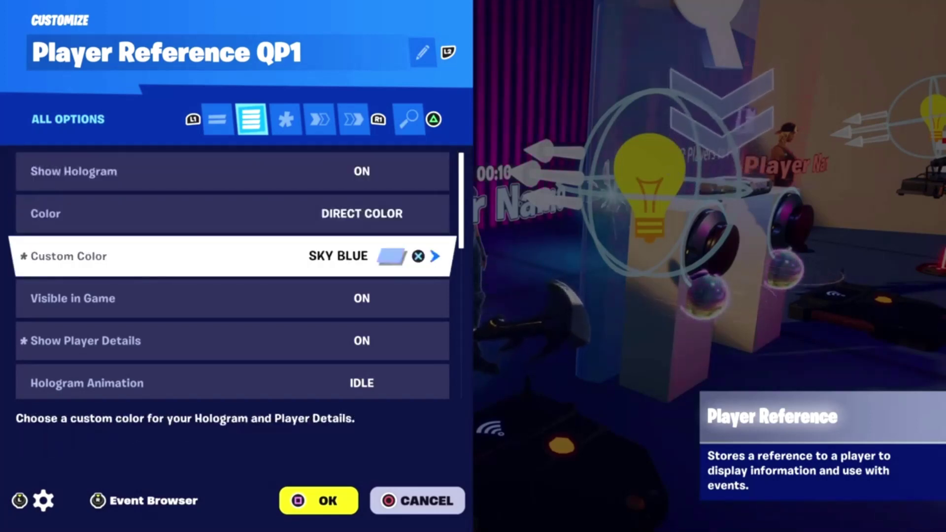
{"action": "key", "text": "Down"}
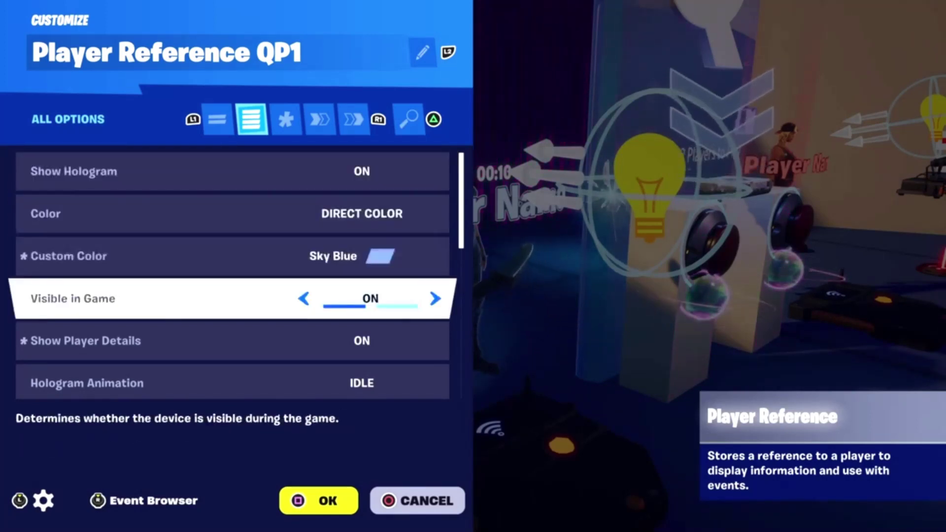
{"action": "key", "text": "Down"}
{"action": "key", "text": "Down"}
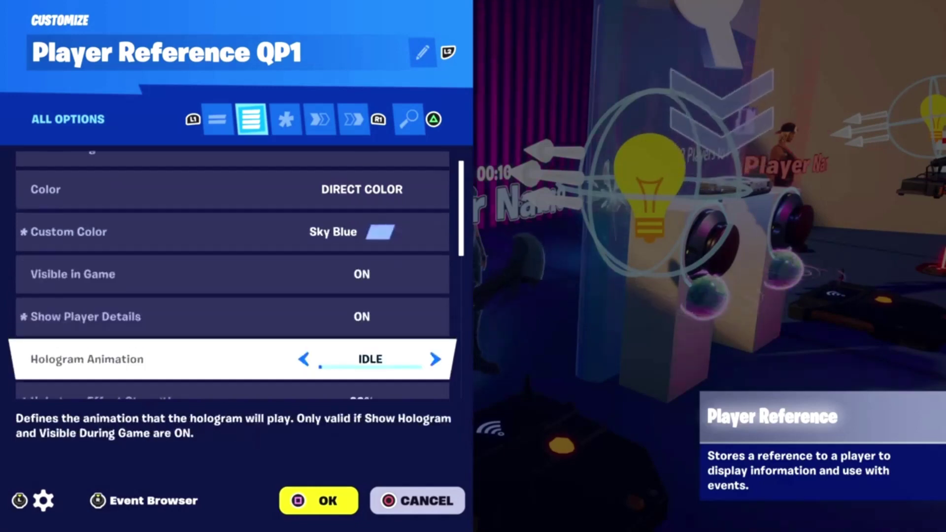
{"action": "key", "text": "Down"}
{"action": "key", "text": "Down"}
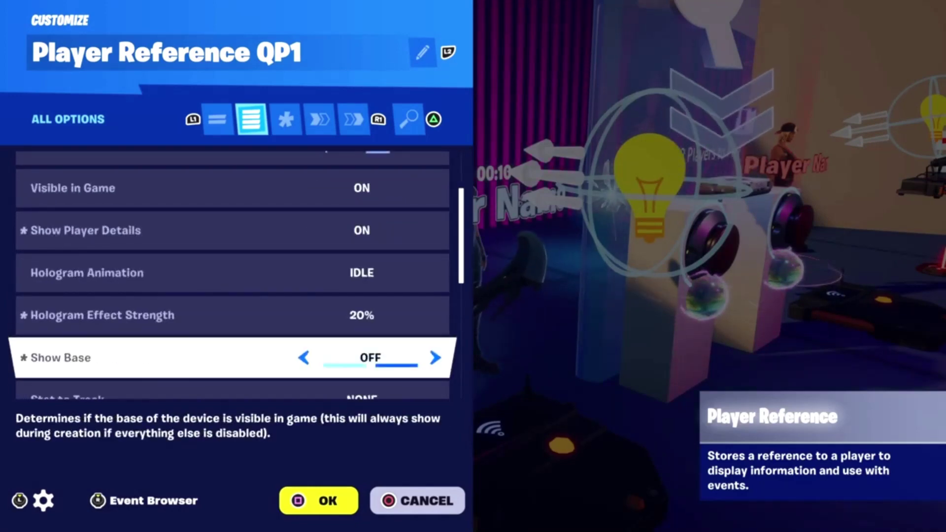
- Review Player Reference QP1's stat tracking, player details height and curve, registration, sequencer, activation and audio options
{"action": "key", "text": "Down"}
{"action": "key", "text": "Down"}
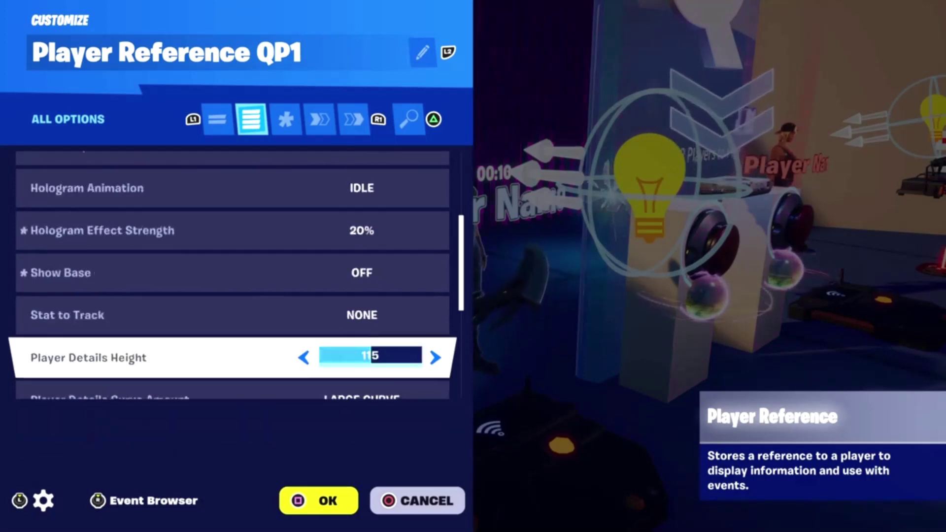
{"action": "key", "text": "Down"}
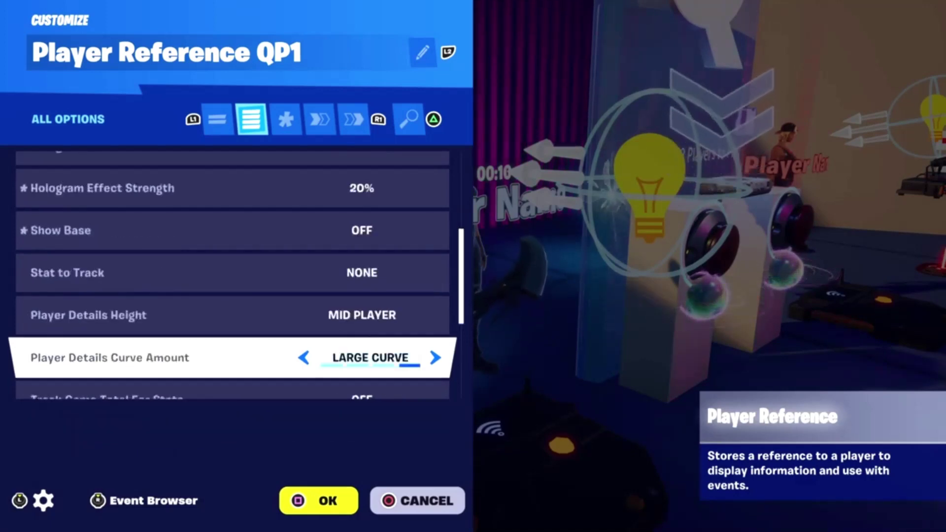
{"action": "key", "text": "Down"}
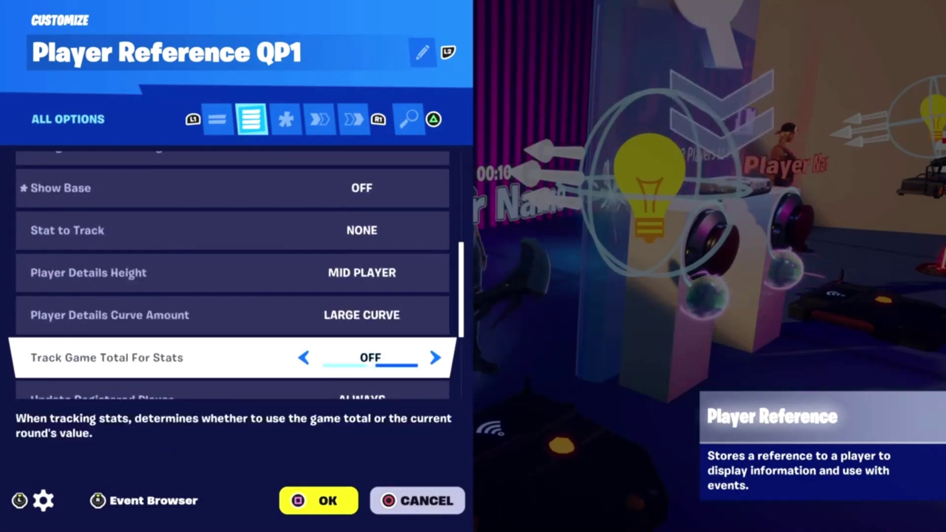
{"action": "key", "text": "Down"}
{"action": "key", "text": "Down"}
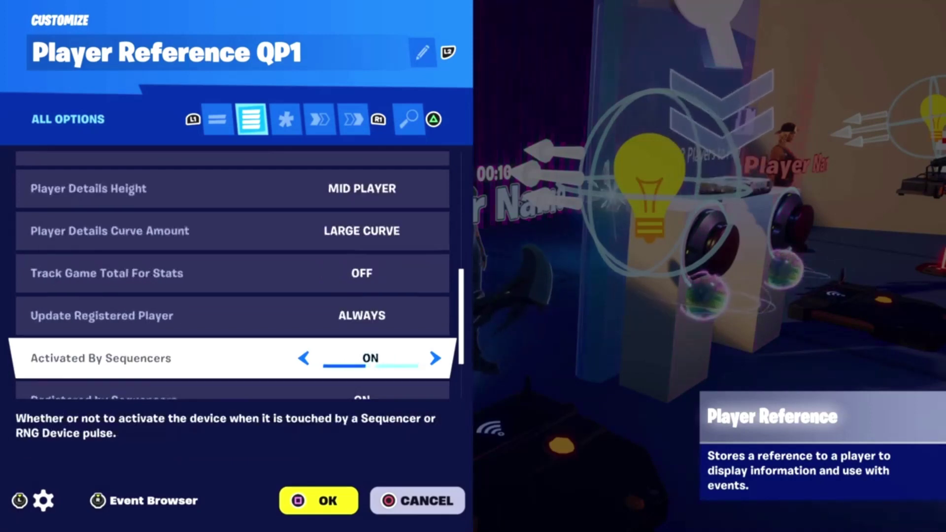
{"action": "key", "text": "Down"}
{"action": "key", "text": "Down"}
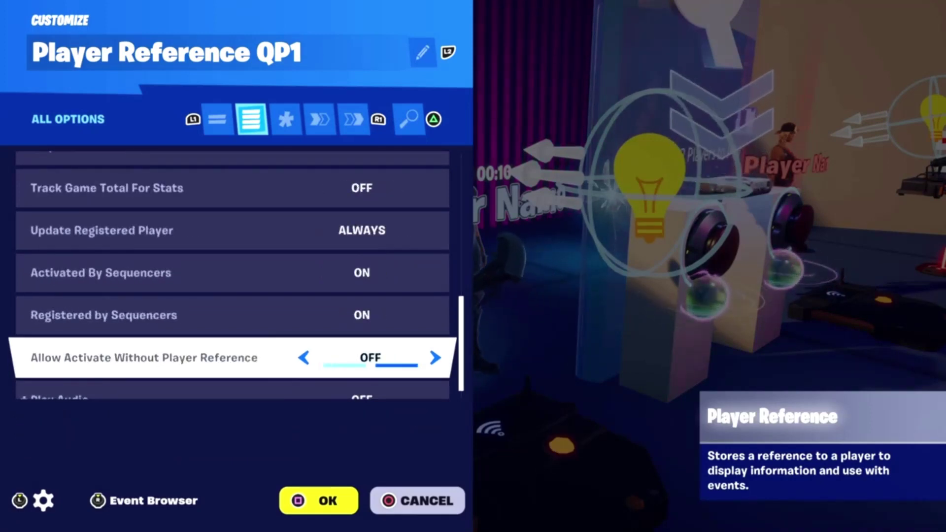
{"action": "key", "text": "Down"}
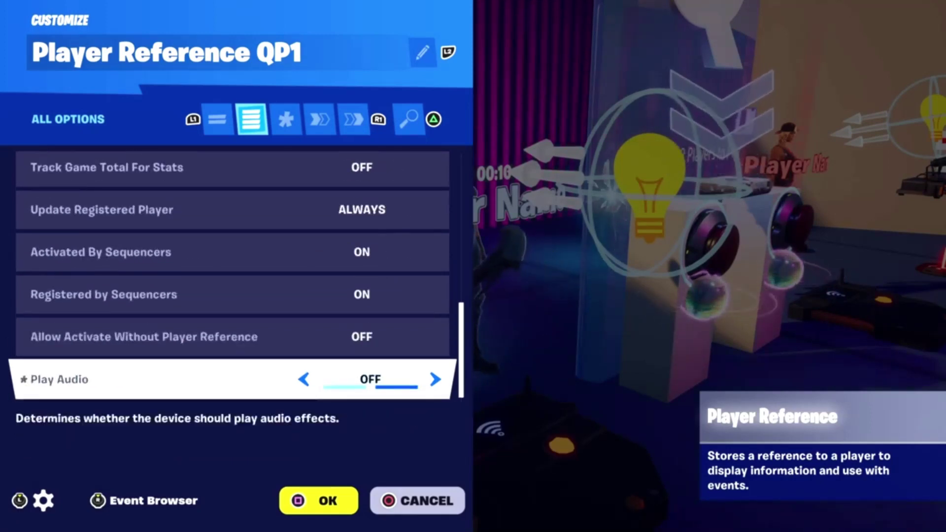
- Review which devices trigger Player Reference QP1's Register Player, Activate, Clear Player and Enable functions
{"action": "key", "text": "e"}
{"action": "key", "text": "e"}
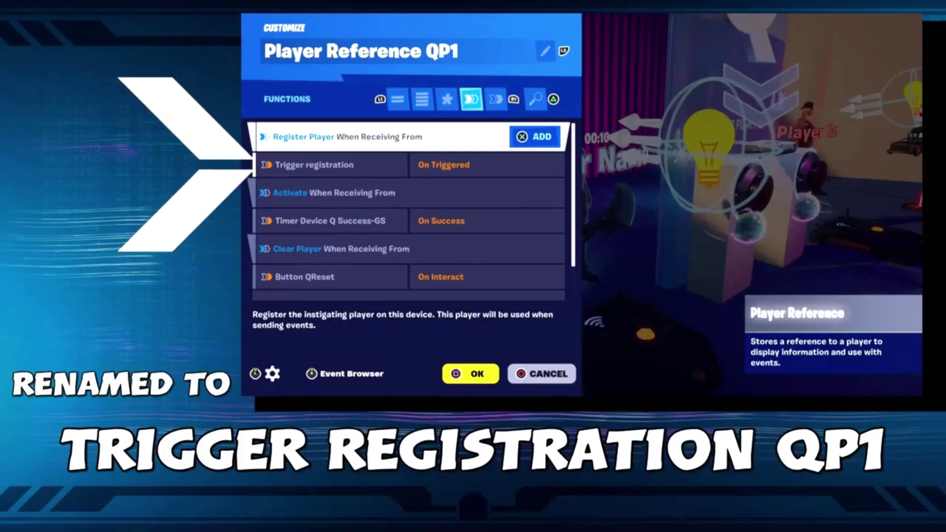
{"action": "key", "text": "Down"}
{"action": "key", "text": "Down"}
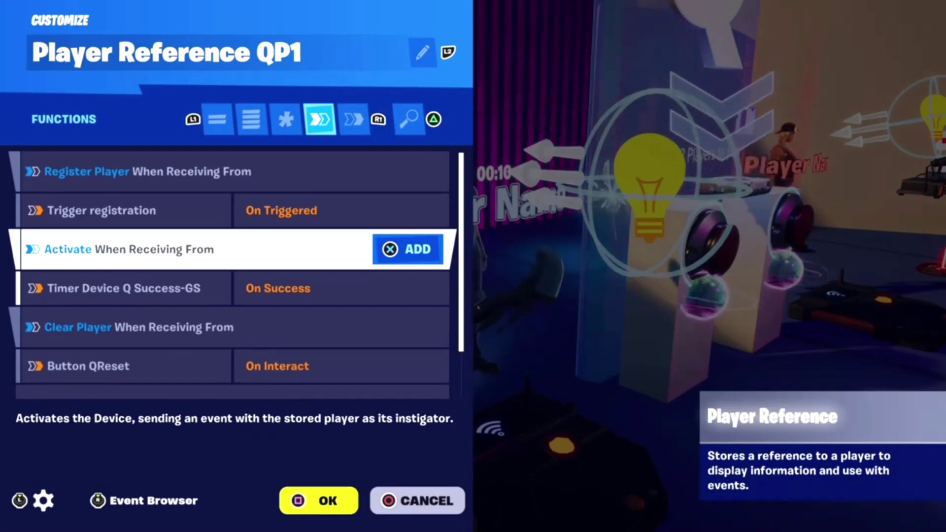
{"action": "key", "text": "Down"}
{"action": "key", "text": "Down"}
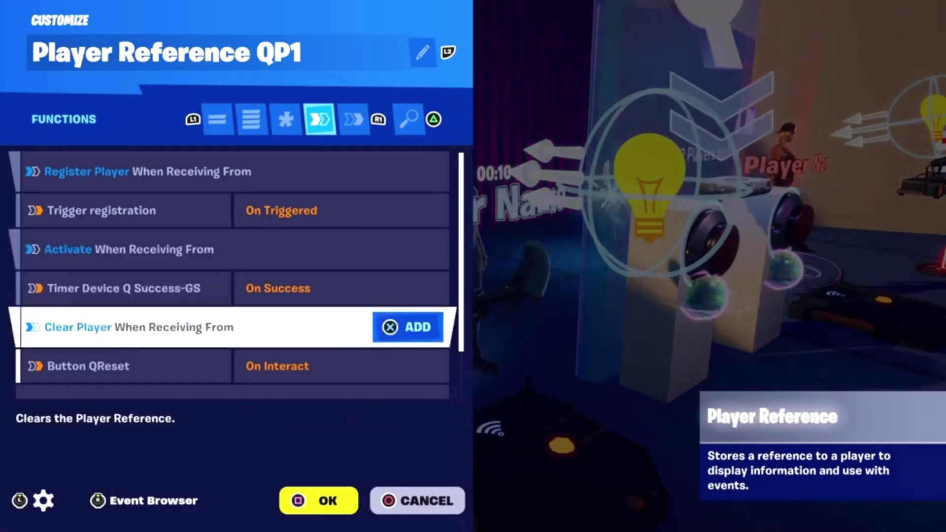
{"action": "key", "text": "Down"}
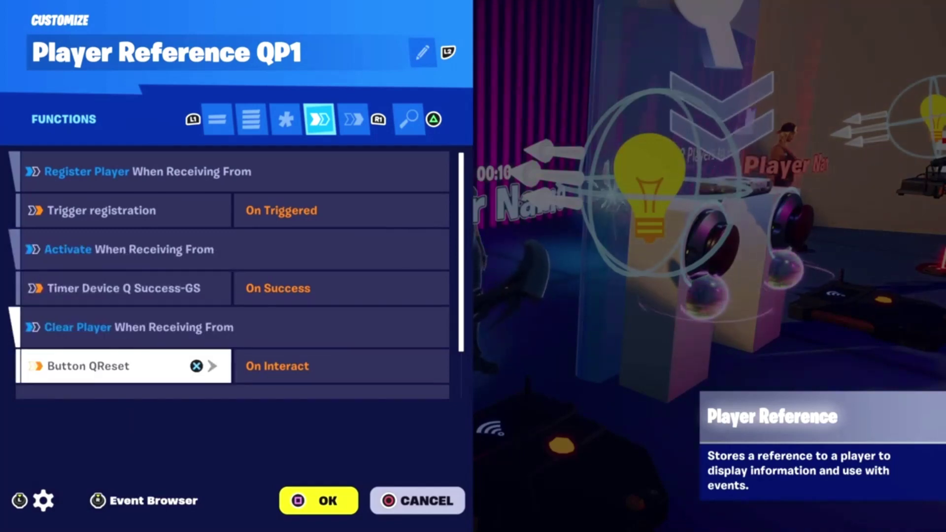
{"action": "key", "text": "Down"}
{"action": "key", "text": "Down"}
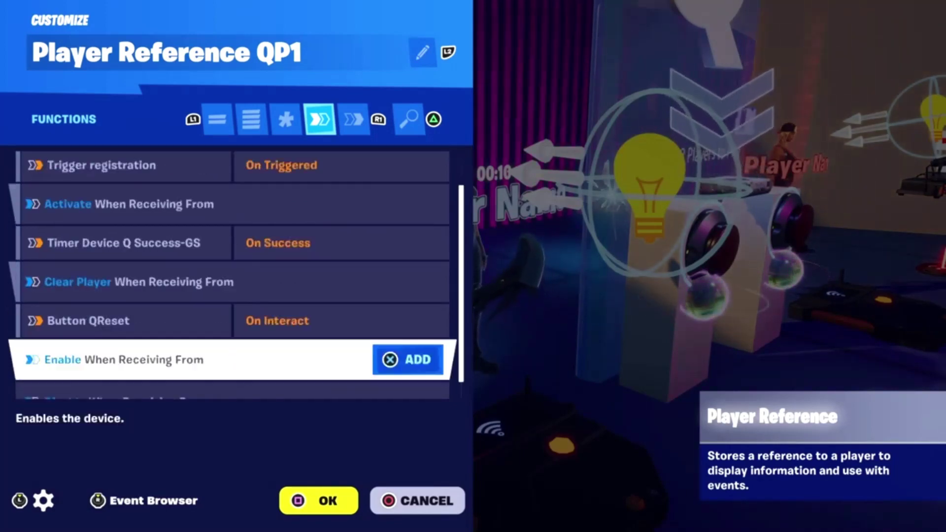
- Check the events Player Reference QP1 sends, from On Activated to On Player Replaced, and close its settings
{"action": "key", "text": "e"}
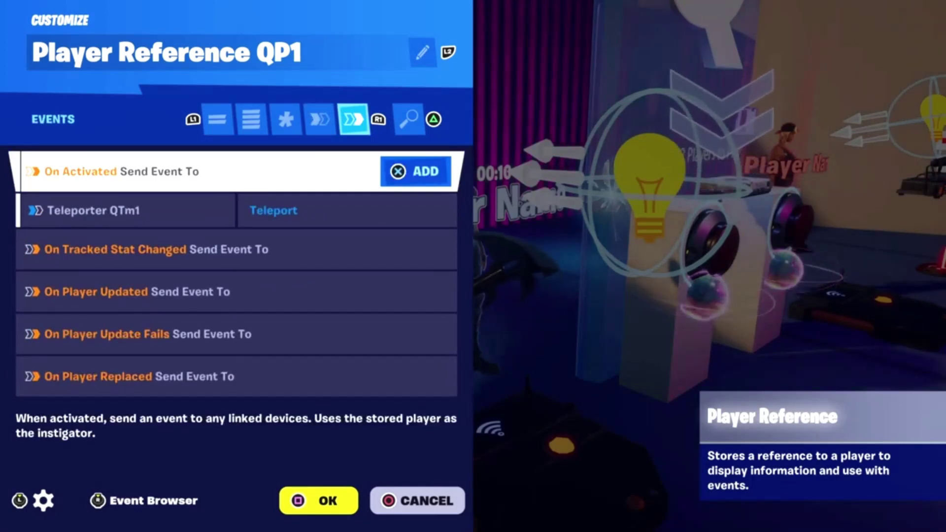
{"action": "key", "text": "Down"}
{"action": "key", "text": "Down"}
{"action": "key", "text": "Down"}
{"action": "key", "text": "Down"}
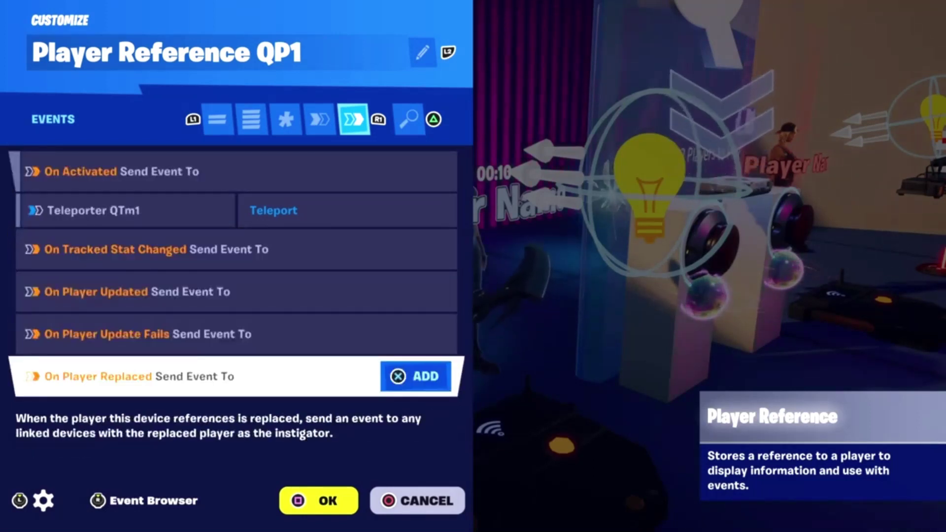
{"action": "key", "text": "Escape"}
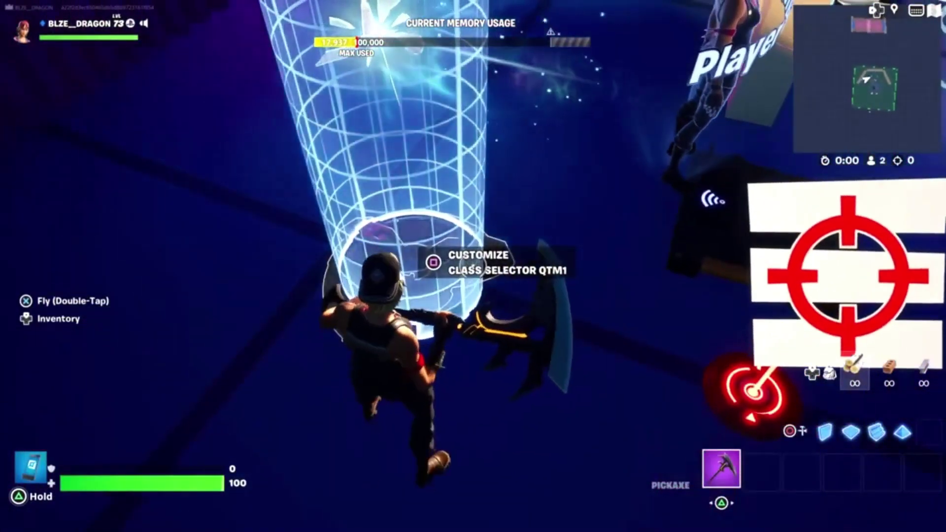
- Open Class Selector QTm1's settings and review its class, team, warmup, activating team, switch time and respawn options
{"action": "key", "text": "e"}
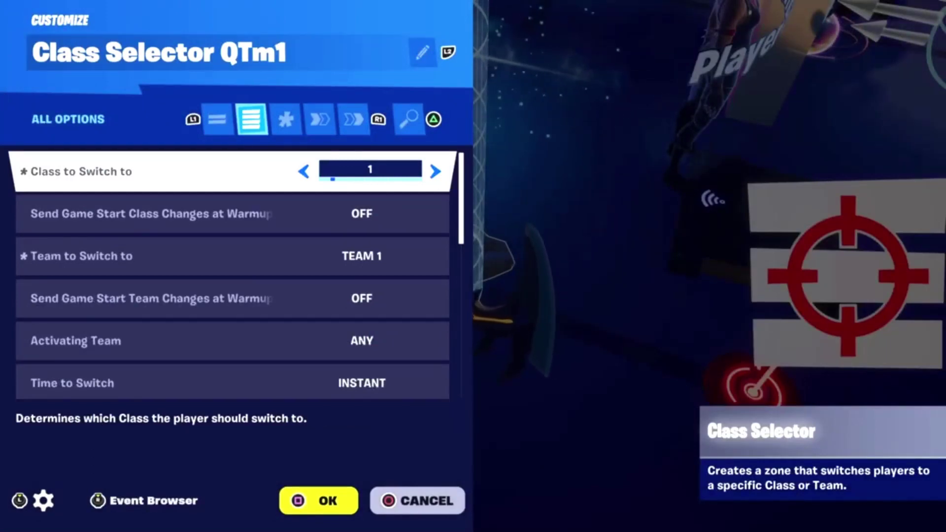
{"action": "key", "text": "Down"}
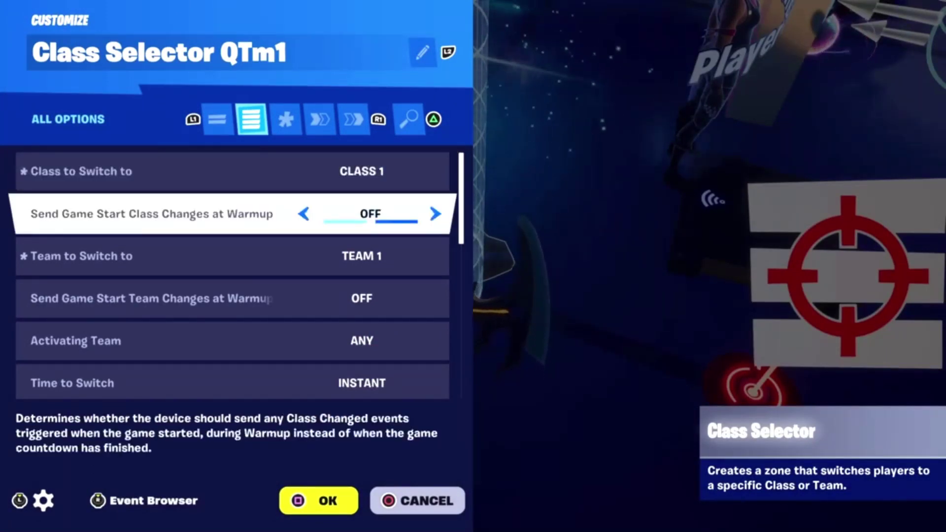
{"action": "key", "text": "Down"}
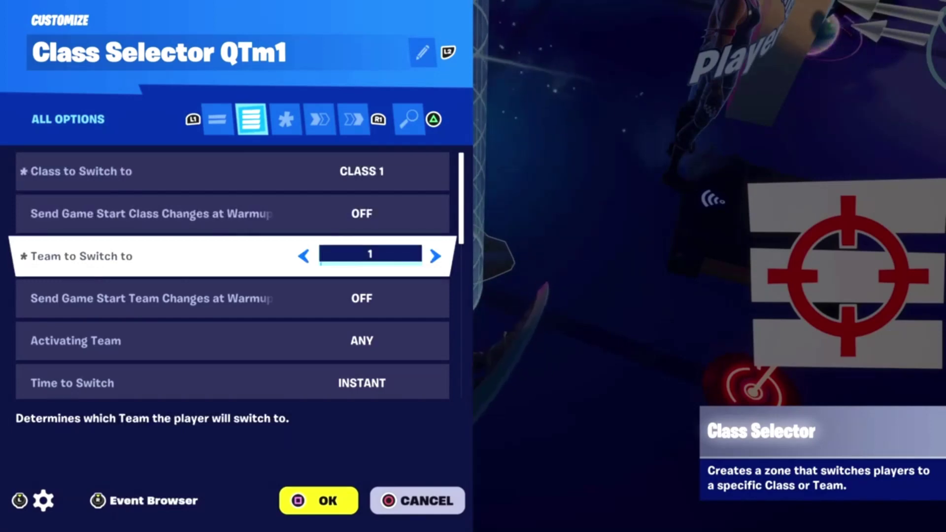
{"action": "key", "text": "Down"}
{"action": "key", "text": "Down"}
{"action": "key", "text": "Down"}
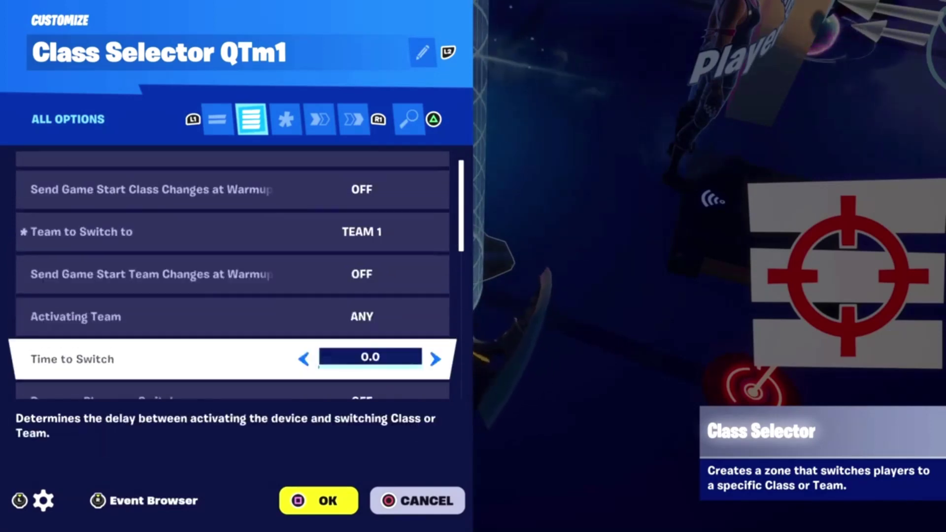
{"action": "key", "text": "Down"}
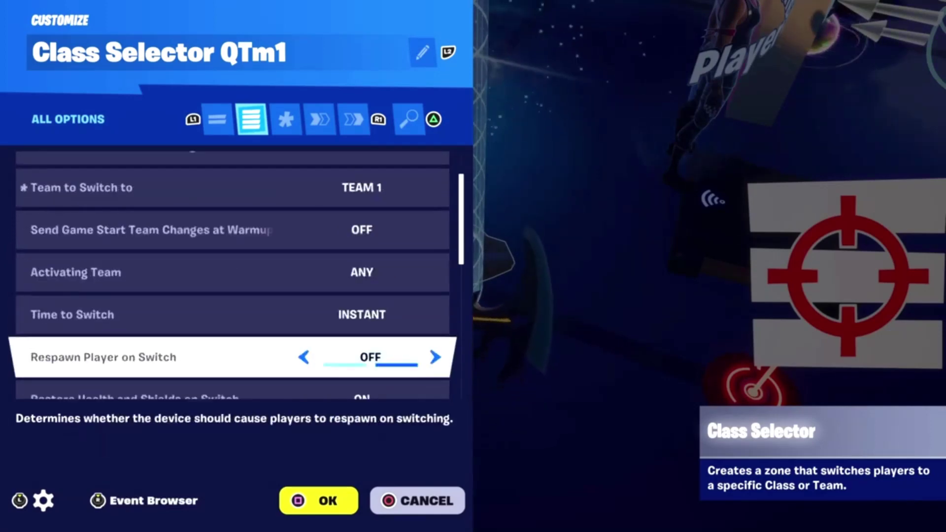
- Review Class Selector QTm1's health restore, item clearing, volume, visibility, accent color, phase, audio and VFX options
{"action": "key", "text": "Down"}
{"action": "key", "text": "Down"}
{"action": "key", "text": "Down"}
{"action": "key", "text": "Down"}
{"action": "key", "text": "Down"}
{"action": "key", "text": "Down"}
{"action": "key", "text": "Down"}
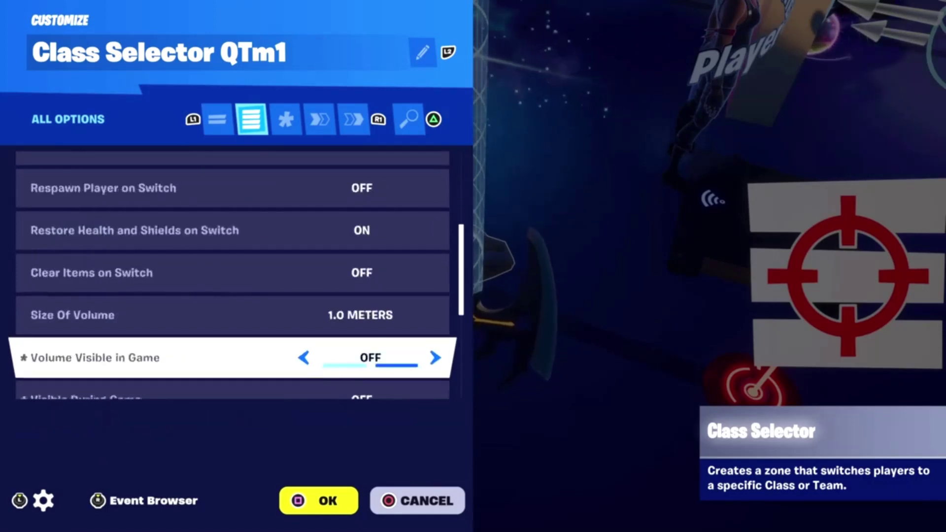
{"action": "key", "text": "Down"}
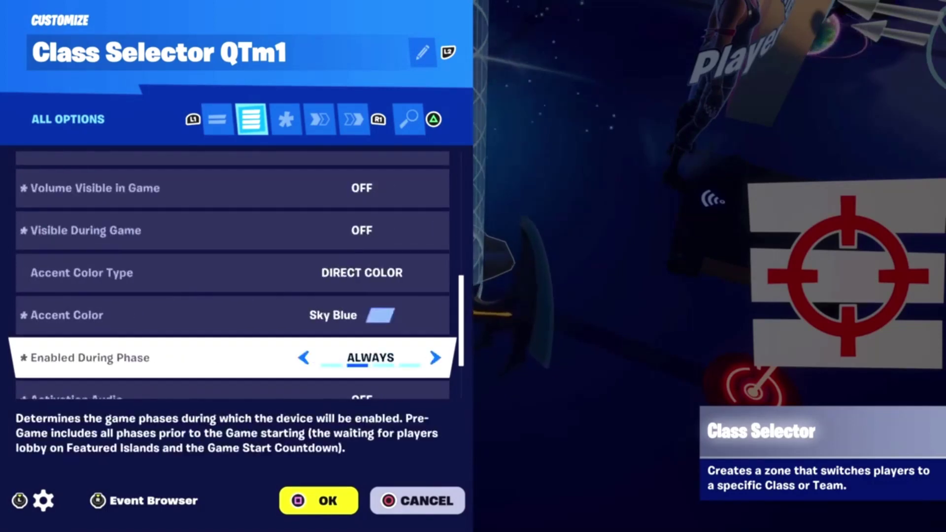
{"action": "key", "text": "Down"}
{"action": "key", "text": "Down"}
{"action": "key", "text": "Down"}
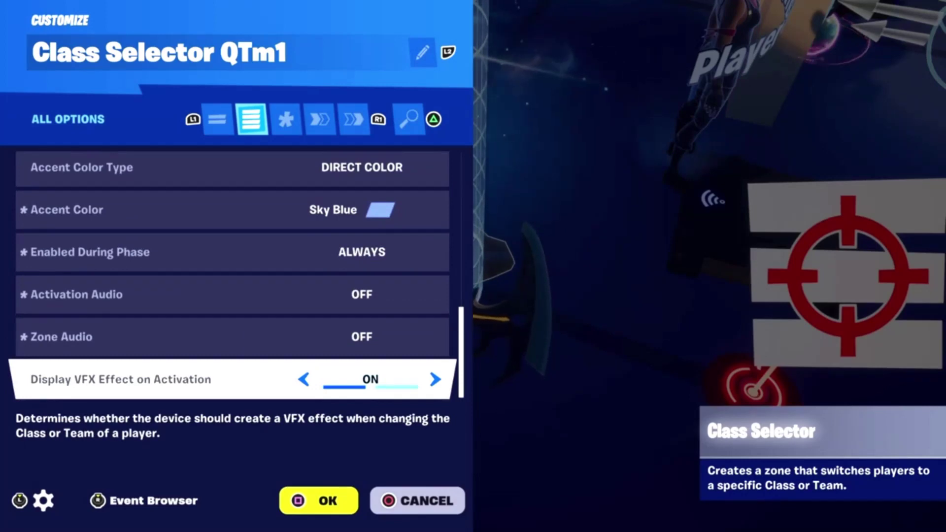
- Check Class Selector QTm1's functions and events, and close its settings
{"action": "key", "text": "e"}
{"action": "key", "text": "e"}
{"action": "key", "text": "Down"}
{"action": "key", "text": "Down"}
{"action": "key", "text": "Down"}
{"action": "key", "text": "Down"}
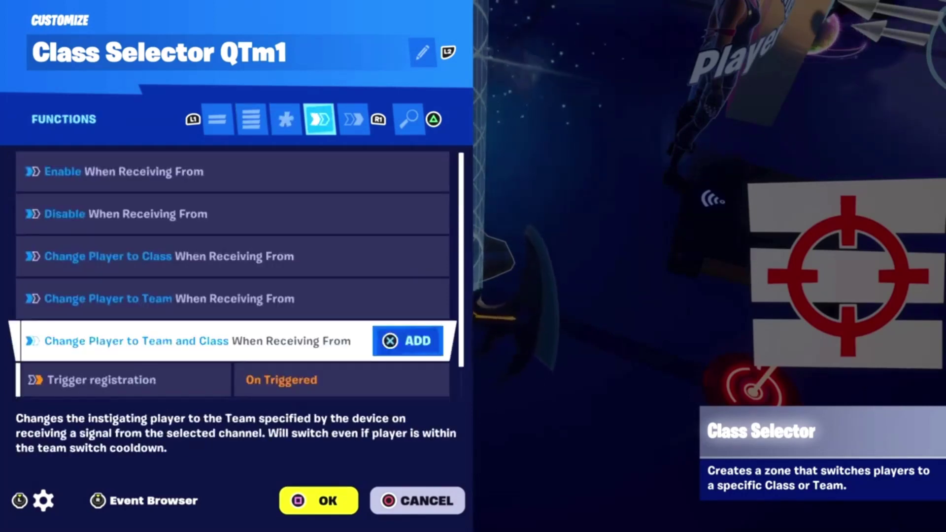
{"action": "key", "text": "Down"}
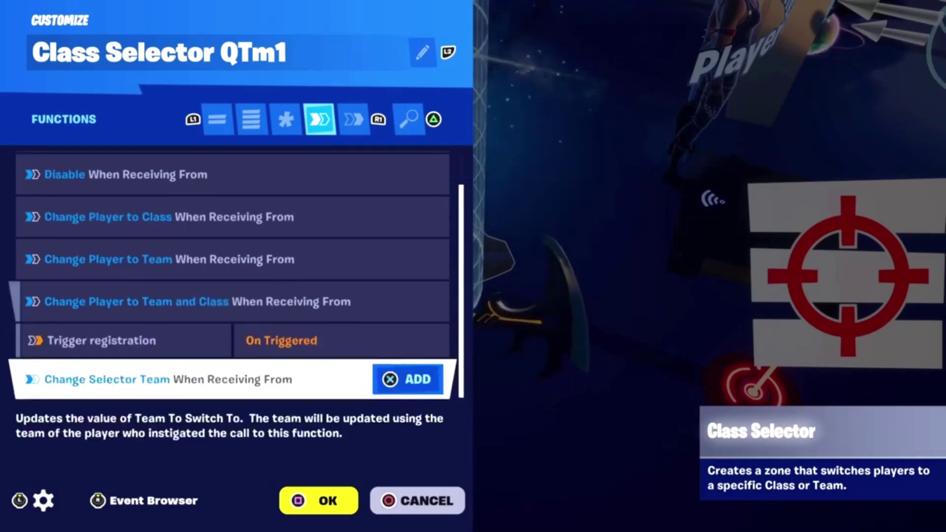
{"action": "key", "text": "e"}
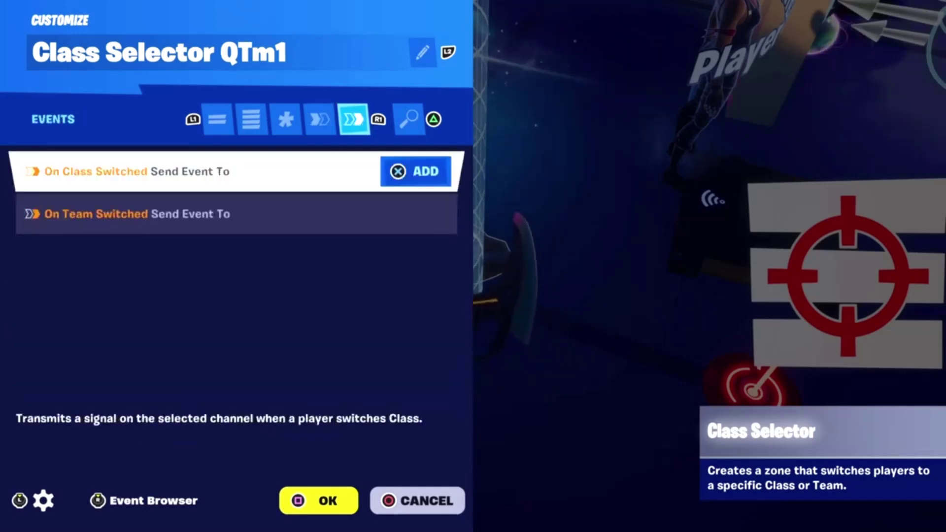
{"action": "key", "text": "Escape"}
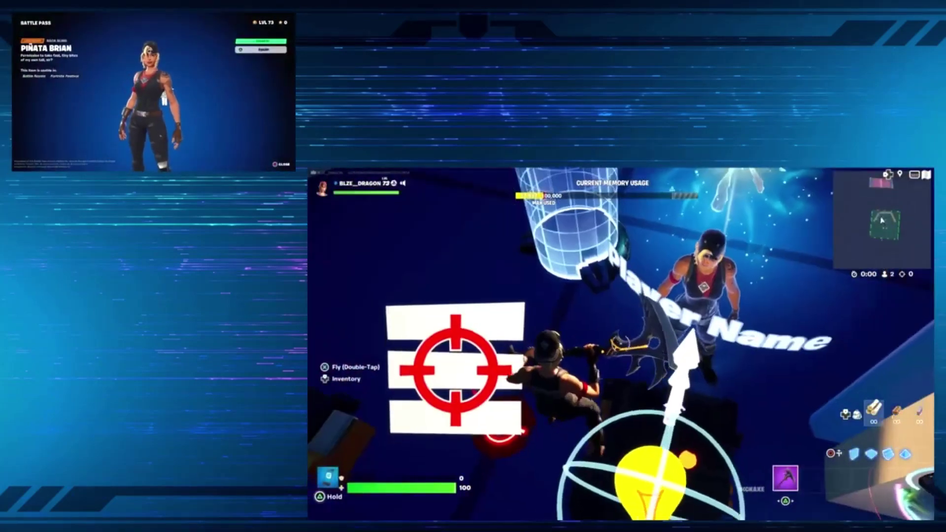
- Reopen Class Selector QTm1 and delete the Trigger registration link from its Change Player to Team and Class function
{"action": "key", "text": "e"}
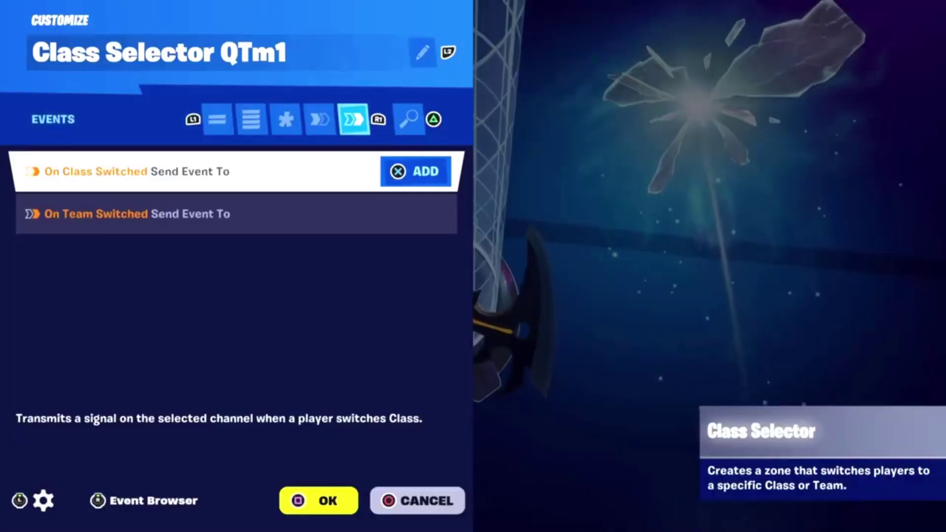
{"action": "key", "text": "e"}
{"action": "key", "text": "e"}
{"action": "key", "text": "e"}
{"action": "key", "text": "e"}
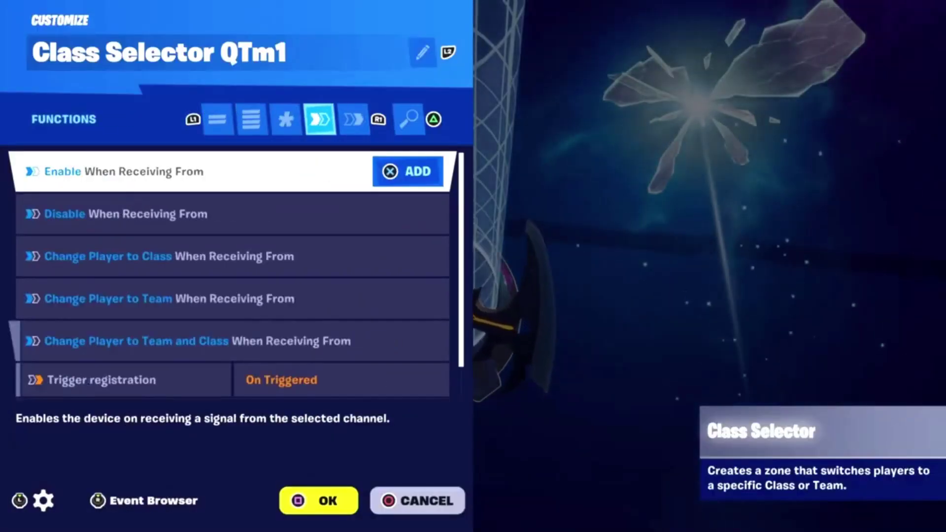
{"action": "key", "text": "Down"}
{"action": "key", "text": "Down"}
{"action": "key", "text": "Down"}
{"action": "key", "text": "Down"}
{"action": "key", "text": "Down"}
{"action": "key", "text": "Up"}
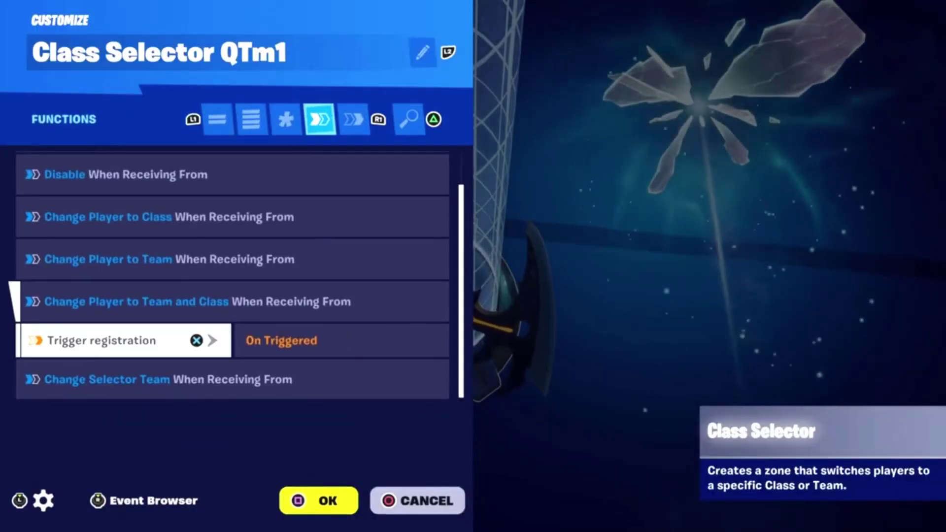
{"action": "key", "text": "Up"}
{"action": "key", "text": "Up"}
{"action": "key", "text": "Down"}
{"action": "key", "text": "Down"}
{"action": "key", "text": "Return"}
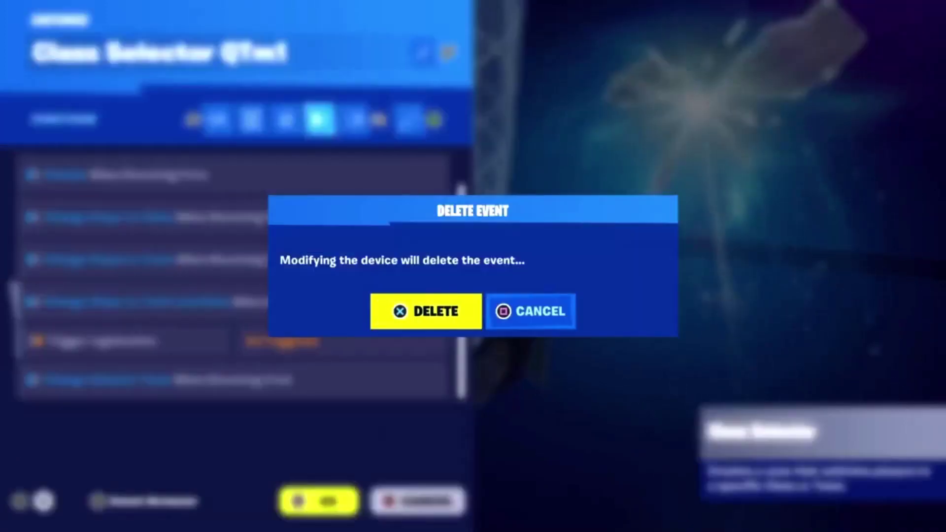
{"action": "key", "text": "Return"}
- Link Class Selector QTm1's Change Player to Team and Class function to Trigger registration QP1's On Triggered event, and close the settings
{"action": "key", "text": "Escape"}
{"action": "key", "text": "Return"}
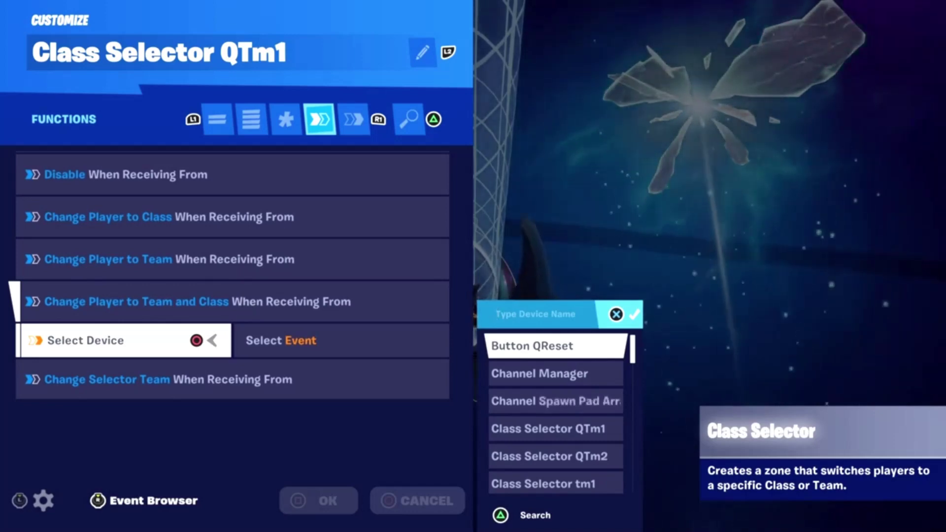
{"action": "type", "text": "Trigger"}
{"action": "key", "text": "Down"}
{"action": "key", "text": "Down"}
{"action": "key", "text": "Down"}
{"action": "key", "text": "Down"}
{"action": "key", "text": "Down"}
{"action": "key", "text": "Down"}
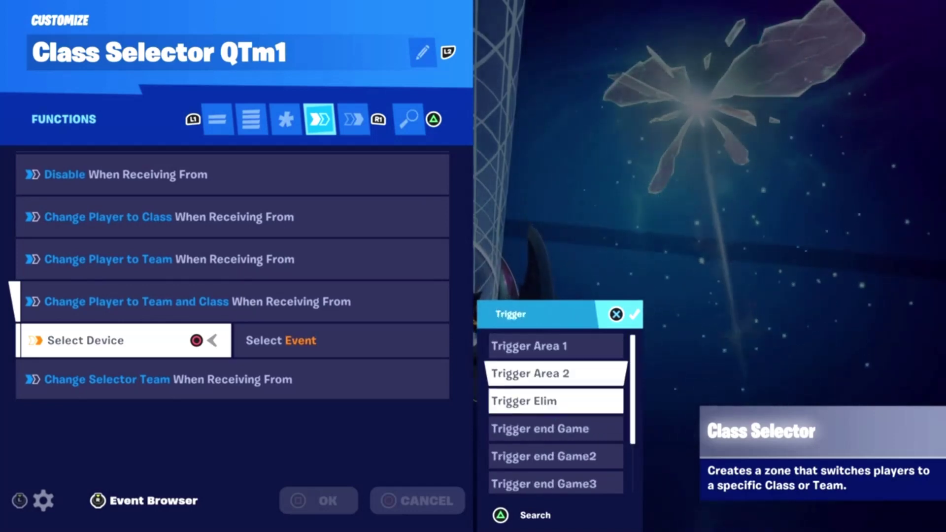
{"action": "key", "text": "Down"}
{"action": "key", "text": "Down"}
{"action": "key", "text": "Return"}
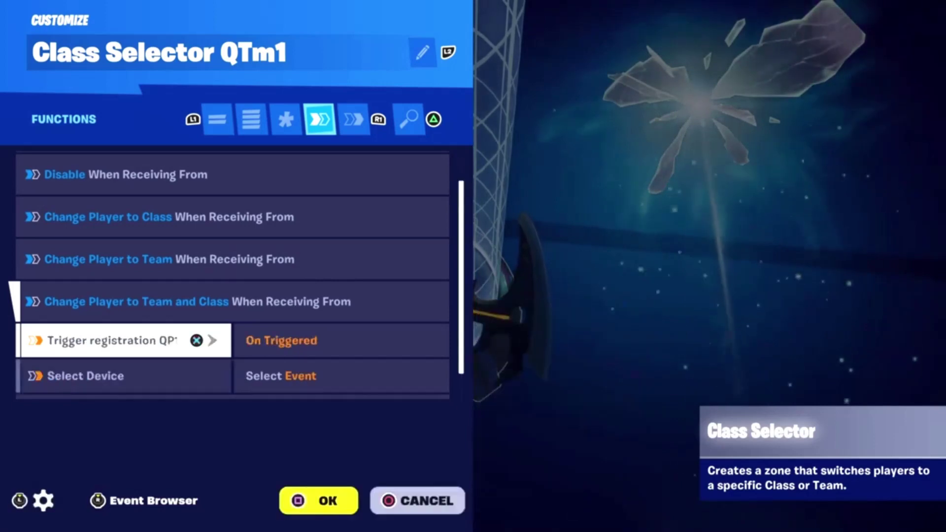
{"action": "key", "text": "Escape"}
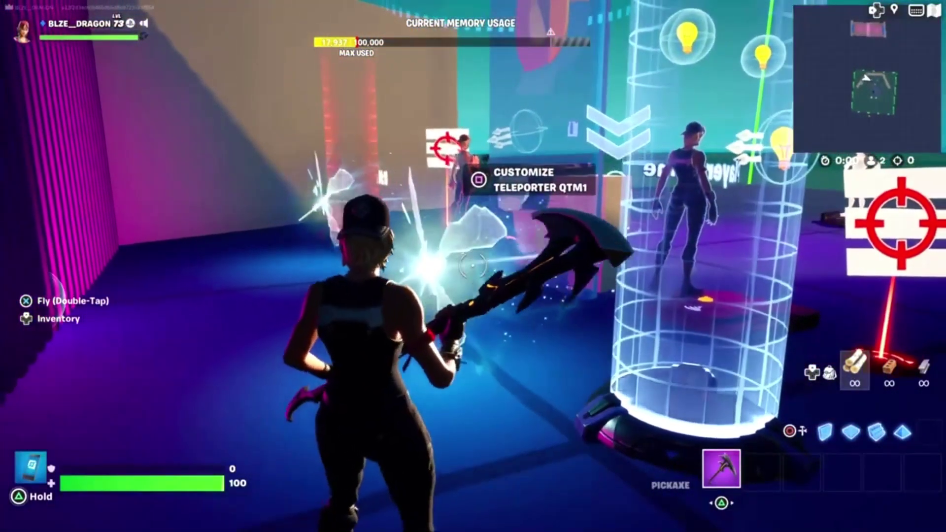
- Open Teleporter QTm1's settings and review its teleporter group, target group, enabled phase and team selection options
{"action": "key", "text": "e"}
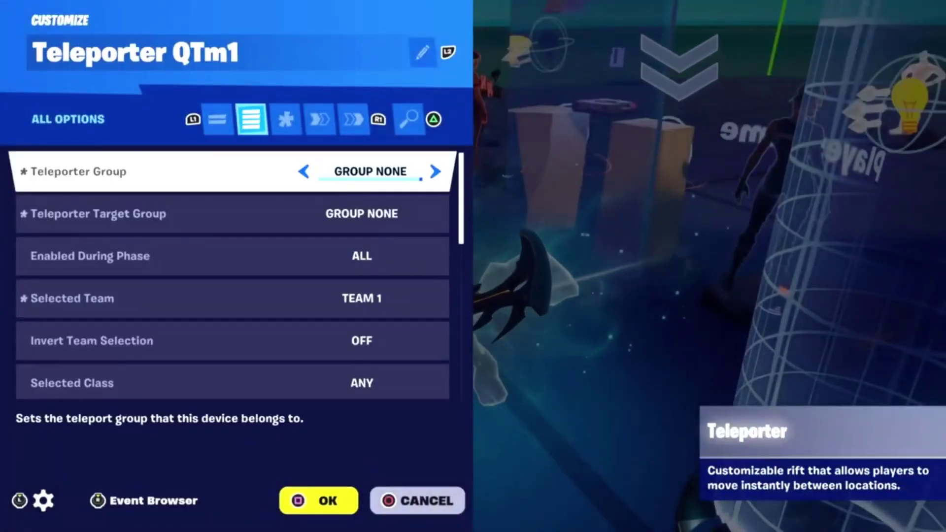
{"action": "key", "text": "Down"}
{"action": "key", "text": "Down"}
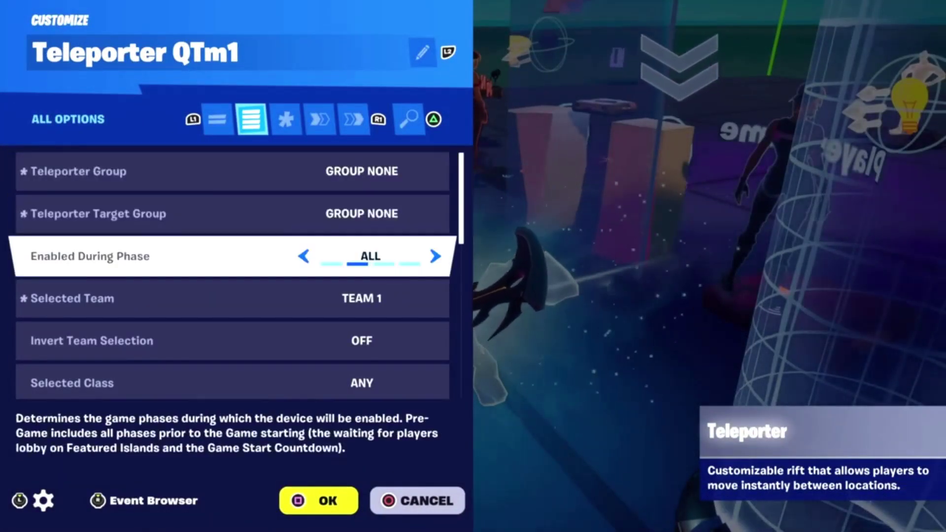
{"action": "key", "text": "Down"}
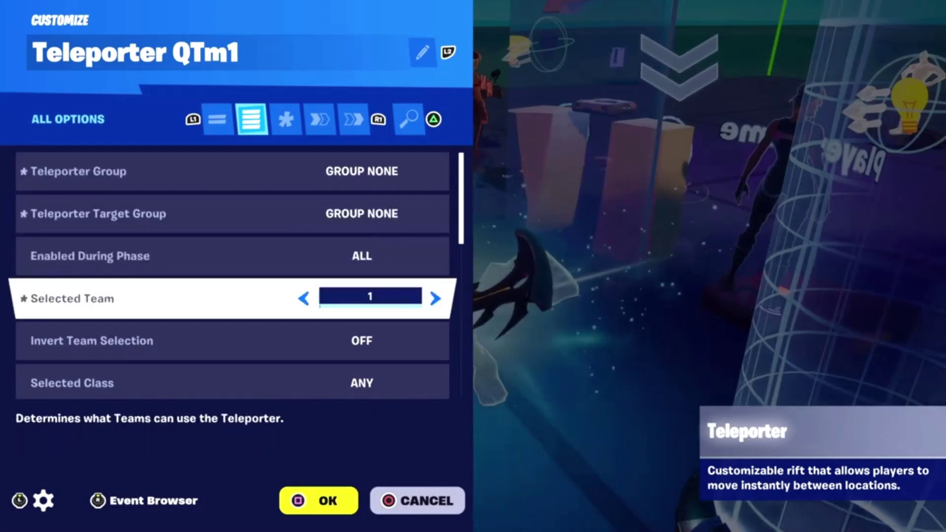
{"action": "key", "text": "Down"}
{"action": "key", "text": "Down"}
{"action": "key", "text": "Down"}
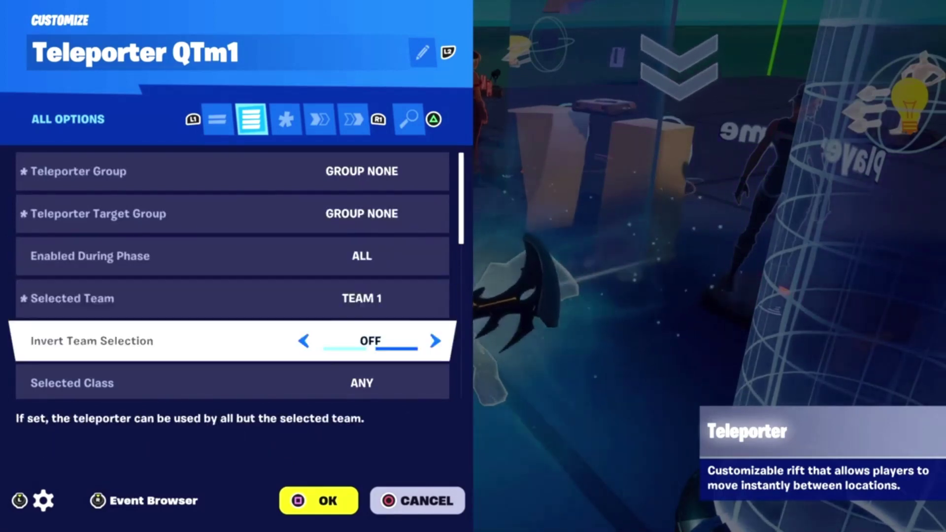
- Review Teleporter QTm1's class selection, target change, target link, rift visibility and visual effects options
{"action": "key", "text": "Down"}
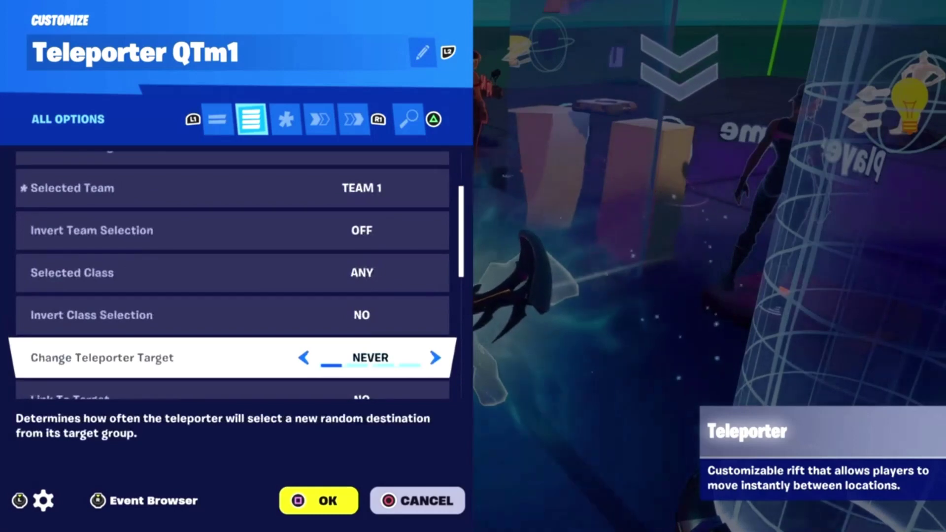
{"action": "key", "text": "Down"}
{"action": "key", "text": "Down"}
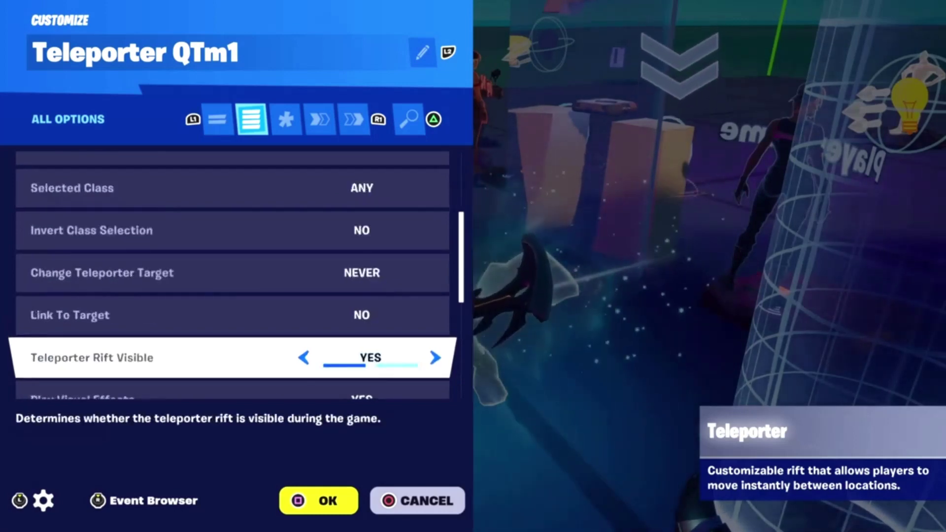
{"action": "key", "text": "Down"}
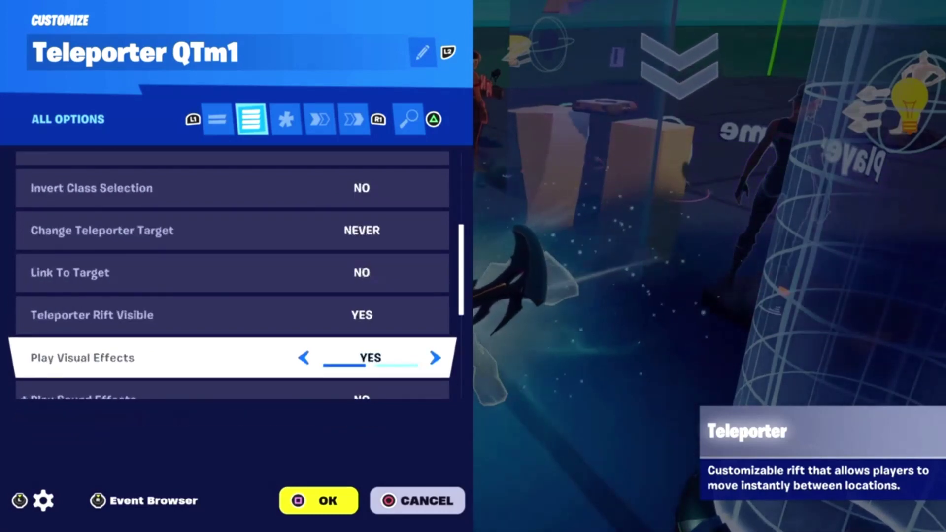
{"action": "key", "text": "Up"}
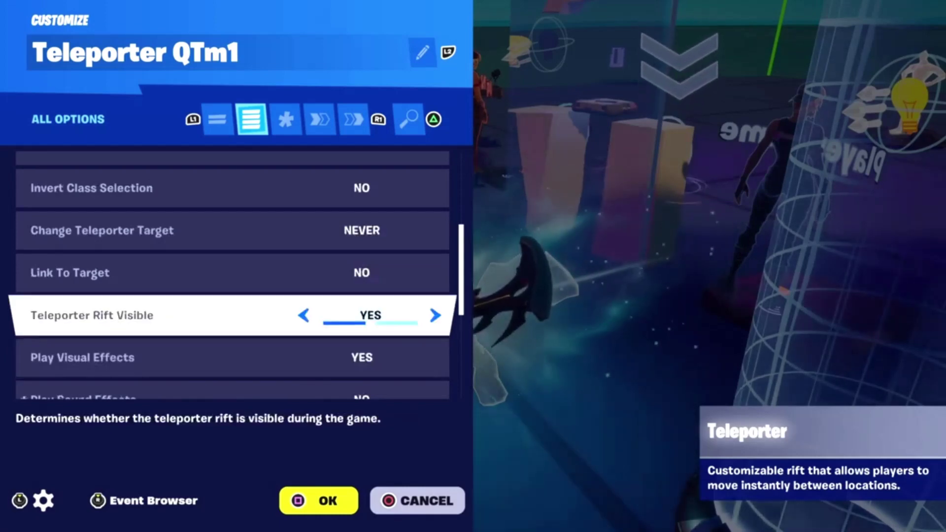
- Review Teleporter QTm1's sound, momentum, player facing direction, effect radius, relative position and skydive options
{"action": "key", "text": "Down"}
{"action": "key", "text": "Down"}
{"action": "key", "text": "Down"}
{"action": "key", "text": "Down"}
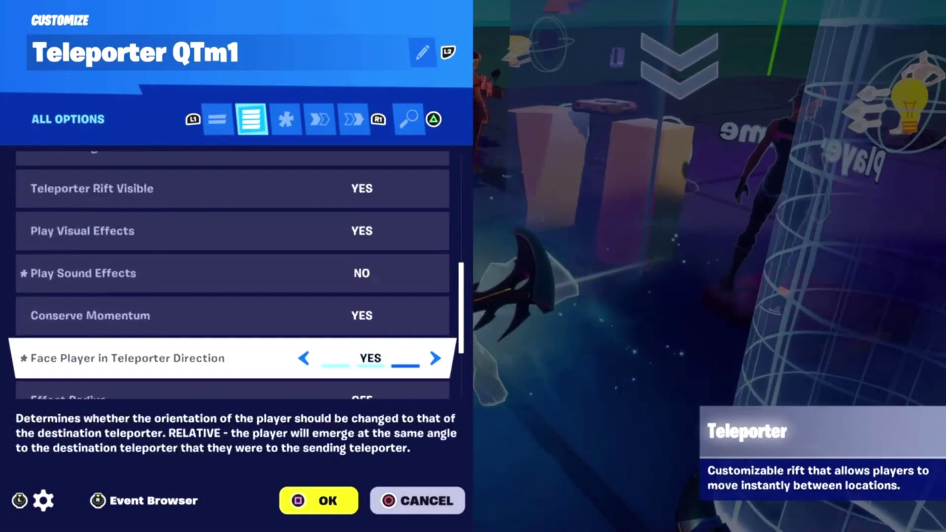
{"action": "key", "text": "Down"}
{"action": "key", "text": "Down"}
{"action": "key", "text": "Down"}
{"action": "key", "text": "Down"}
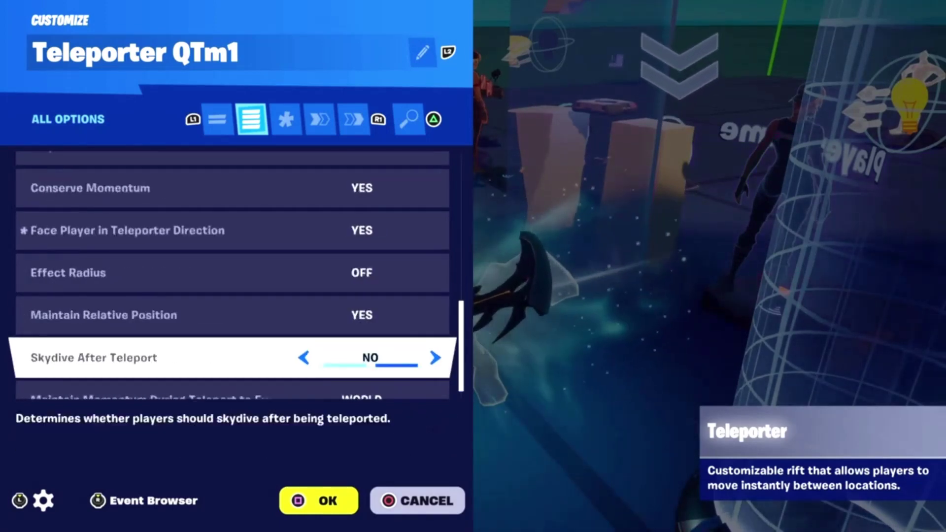
- Check the device links on Teleporter QTm1's functions and events, especially the Teleport function, and close its settings
{"action": "key", "text": "e"}
{"action": "key", "text": "e"}
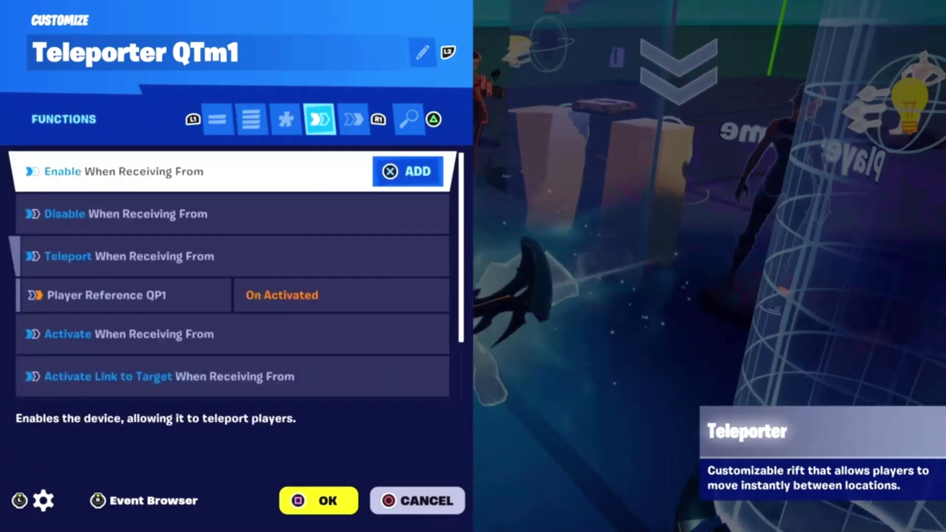
{"action": "key", "text": "Down"}
{"action": "key", "text": "Down"}
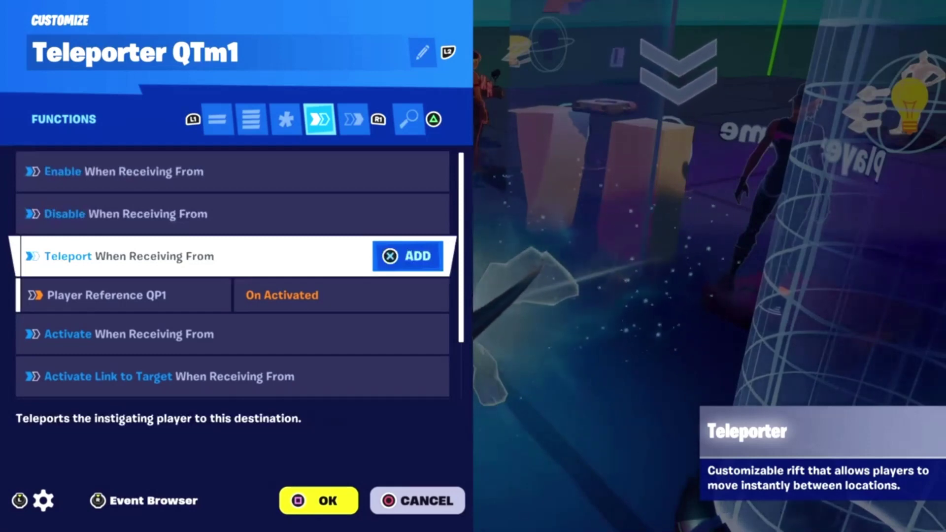
{"action": "key", "text": "Down"}
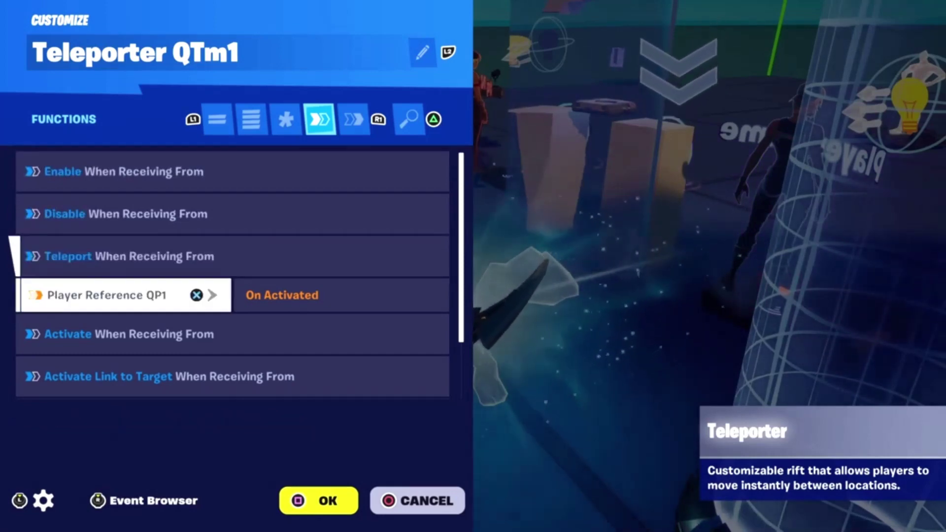
{"action": "key", "text": "Down"}
{"action": "key", "text": "Down"}
{"action": "key", "text": "Down"}
{"action": "key", "text": "Down"}
{"action": "key", "text": "e"}
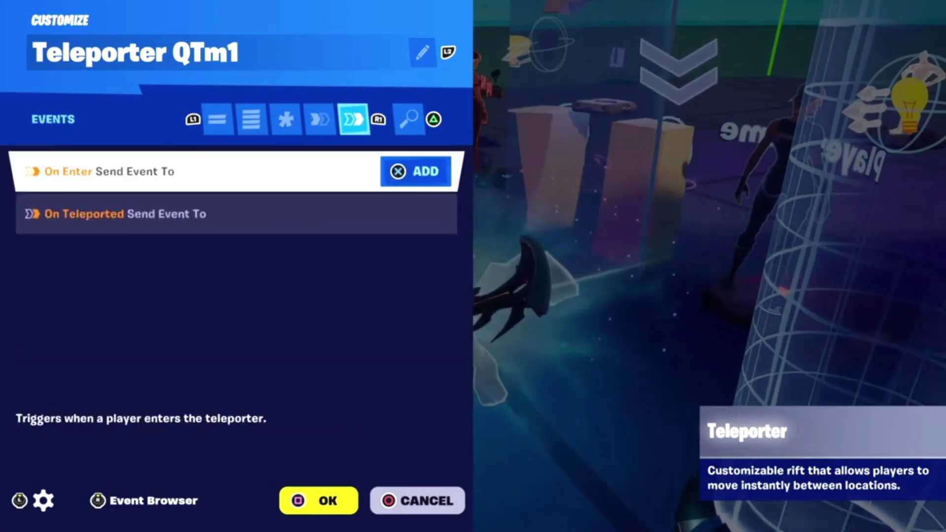
{"action": "key", "text": "Down"}
{"action": "key", "text": "Escape"}
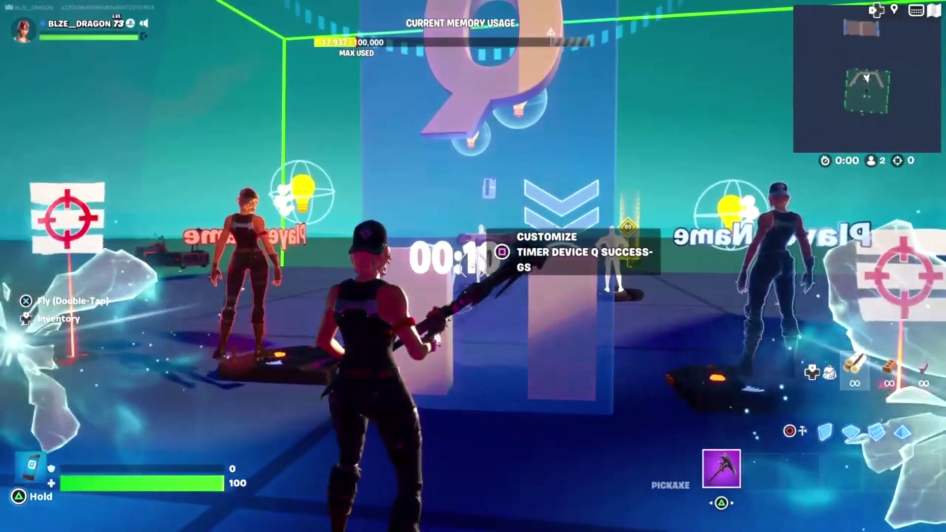
- Open Timer Device Q Success-GS's settings and review its duration, name, count direction, start, interaction, team, applies-to and timer-end success options
{"action": "key", "text": "e"}
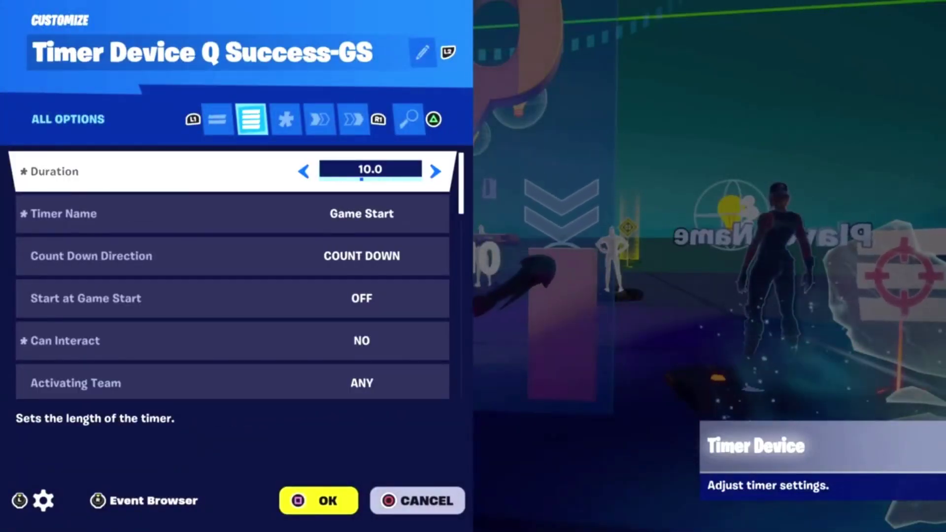
{"action": "key", "text": "Down"}
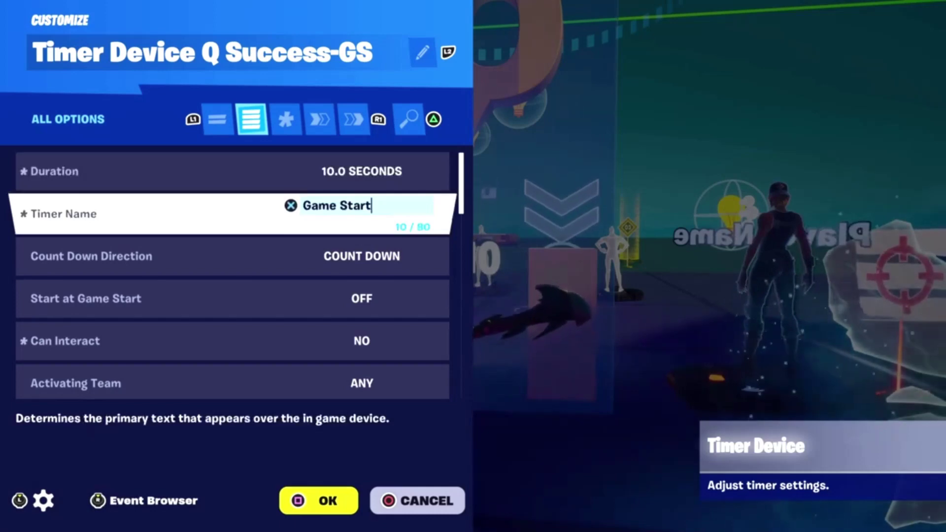
{"action": "key", "text": "Down"}
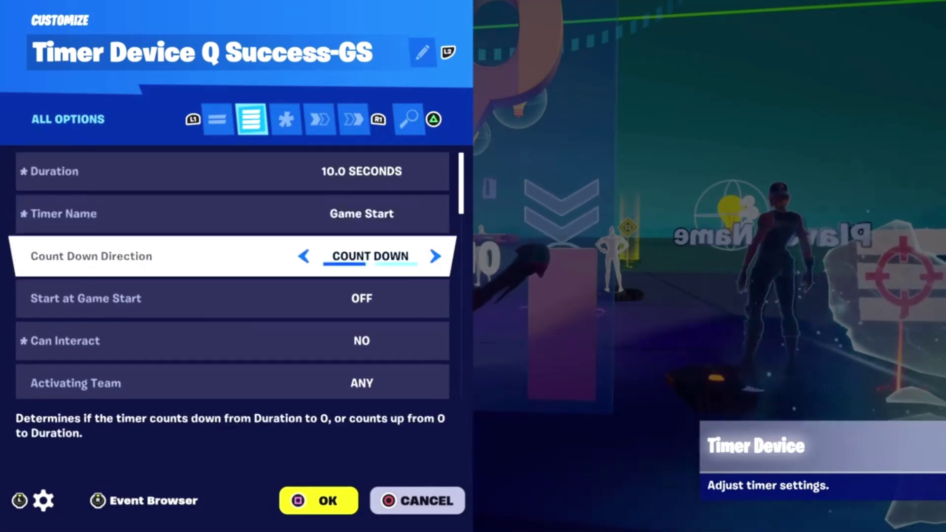
{"action": "key", "text": "Down"}
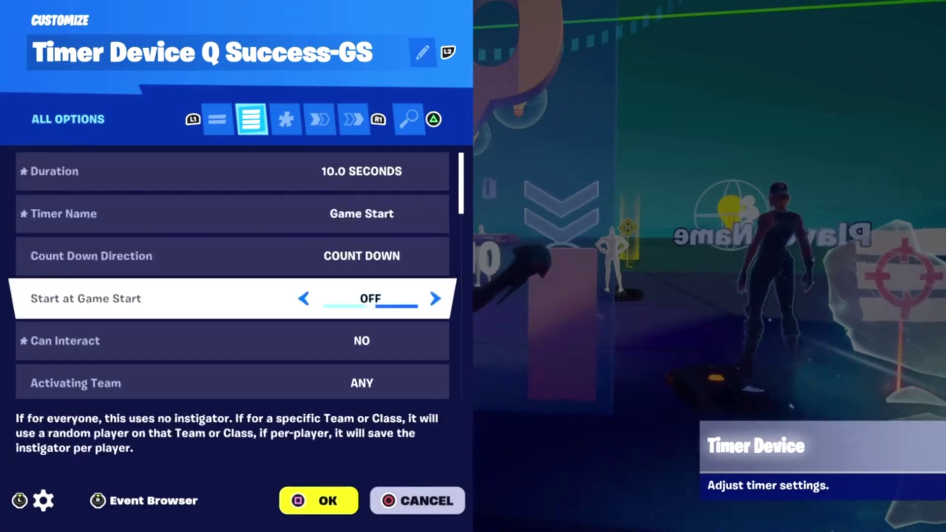
{"action": "key", "text": "Down"}
{"action": "key", "text": "Down"}
{"action": "key", "text": "Down"}
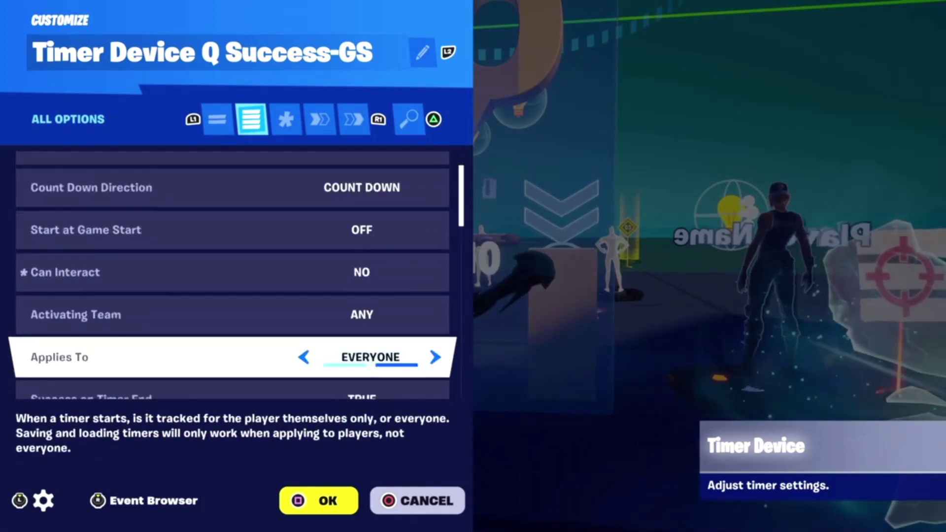
{"action": "key", "text": "Down"}
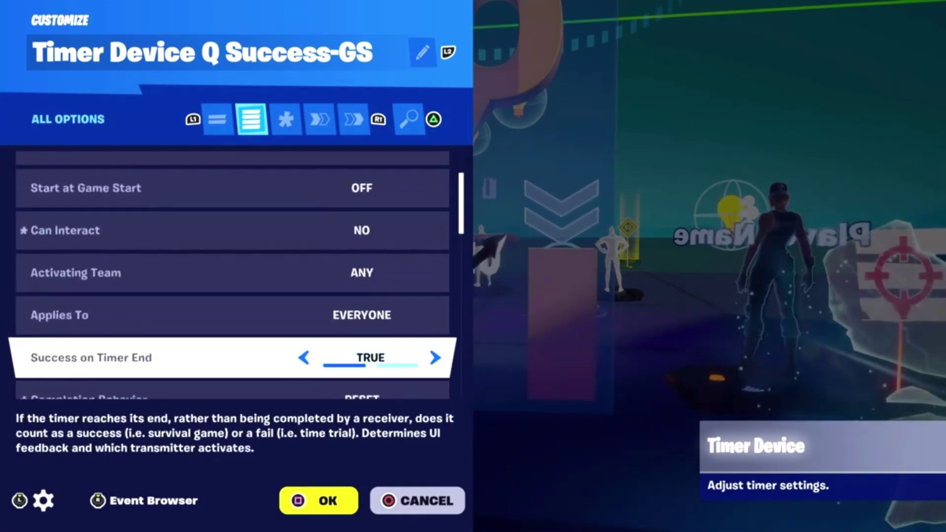
- Review the timer's completion behavior, in-game visibility, color, time display and not-started and running text options
{"action": "key", "text": "Down"}
{"action": "key", "text": "Down"}
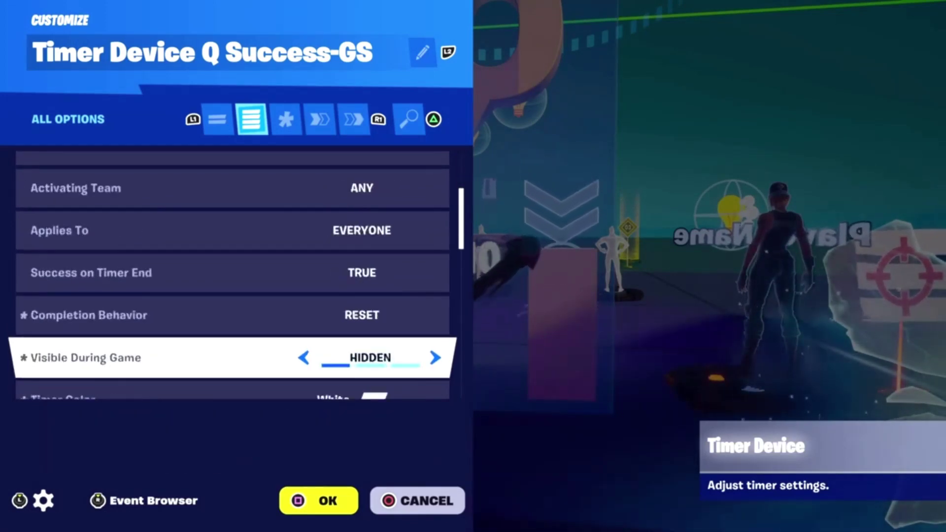
{"action": "key", "text": "Down"}
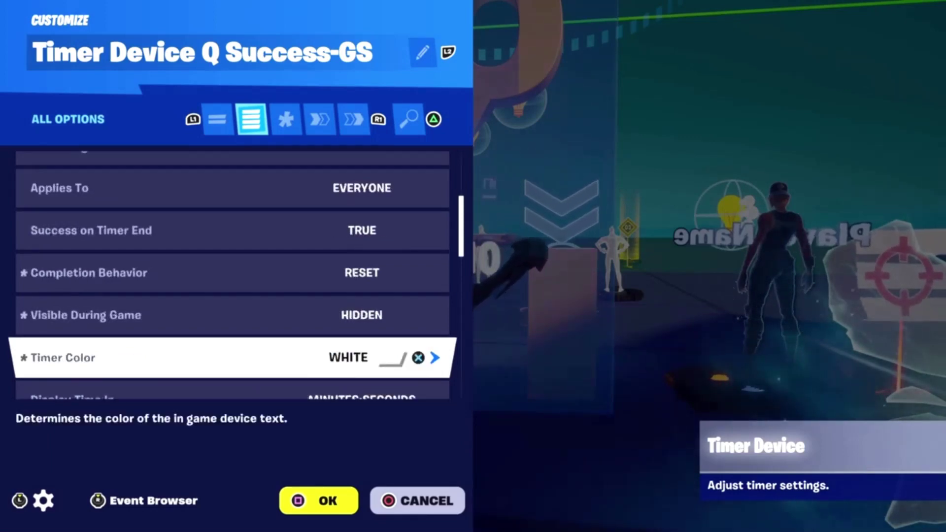
{"action": "key", "text": "Down"}
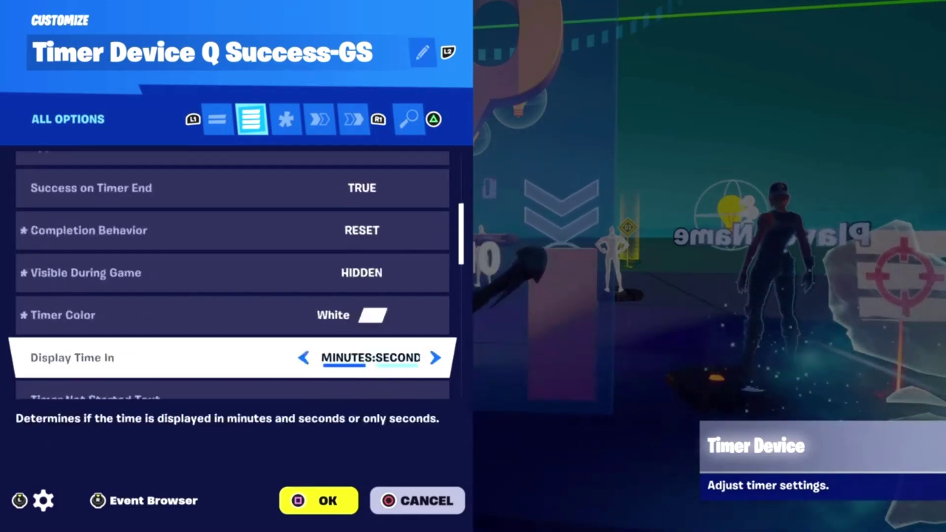
{"action": "key", "text": "Down"}
{"action": "key", "text": "Down"}
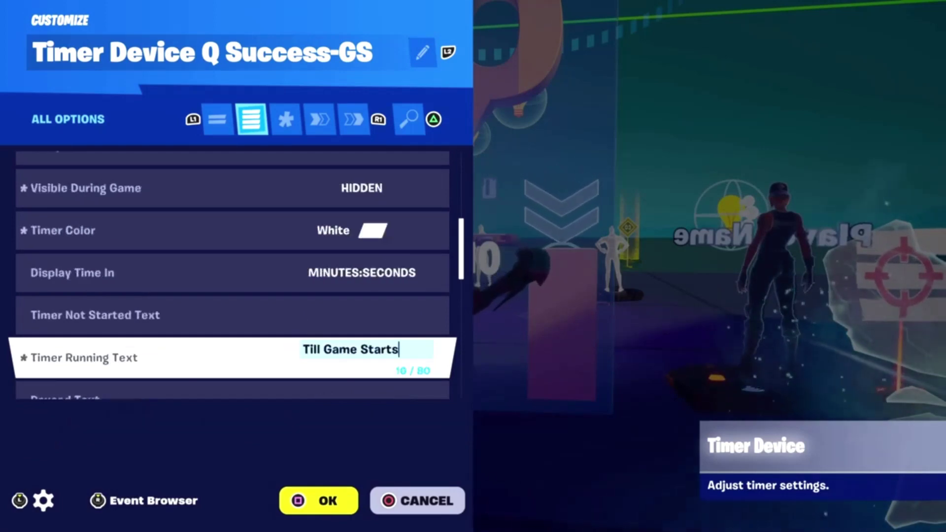
- Review the timer's paused text, score values, HUD display, label text style and save options
{"action": "key", "text": "Down"}
{"action": "key", "text": "Down"}
{"action": "key", "text": "Down"}
{"action": "key", "text": "Down"}
{"action": "key", "text": "Down"}
{"action": "key", "text": "Down"}
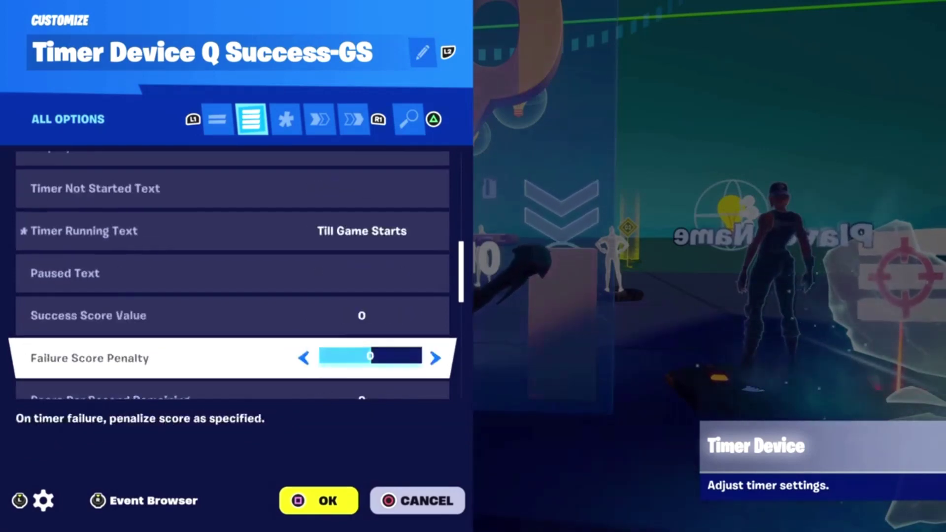
{"action": "key", "text": "Down"}
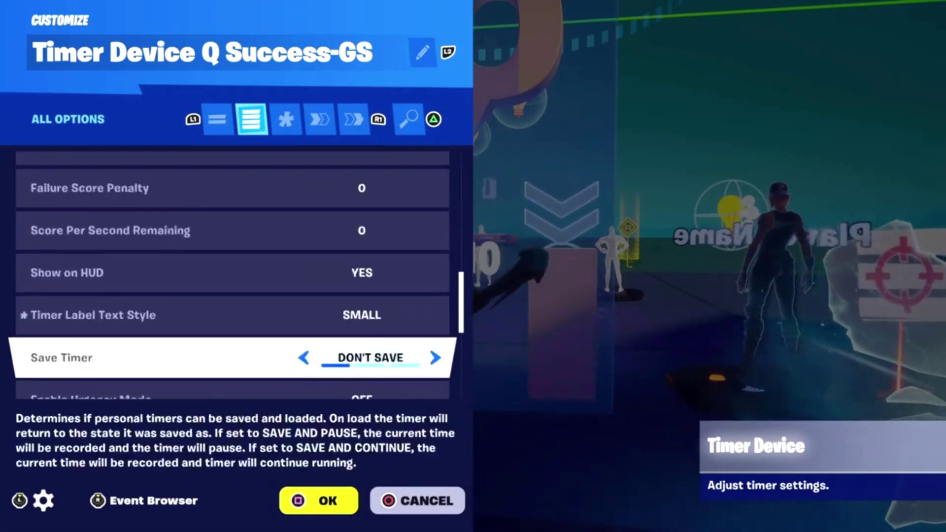
- Review the timer's urgency mode, audio, instigating player, lap time, activating class and team or class check options
{"action": "key", "text": "Down"}
{"action": "key", "text": "Down"}
{"action": "key", "text": "Down"}
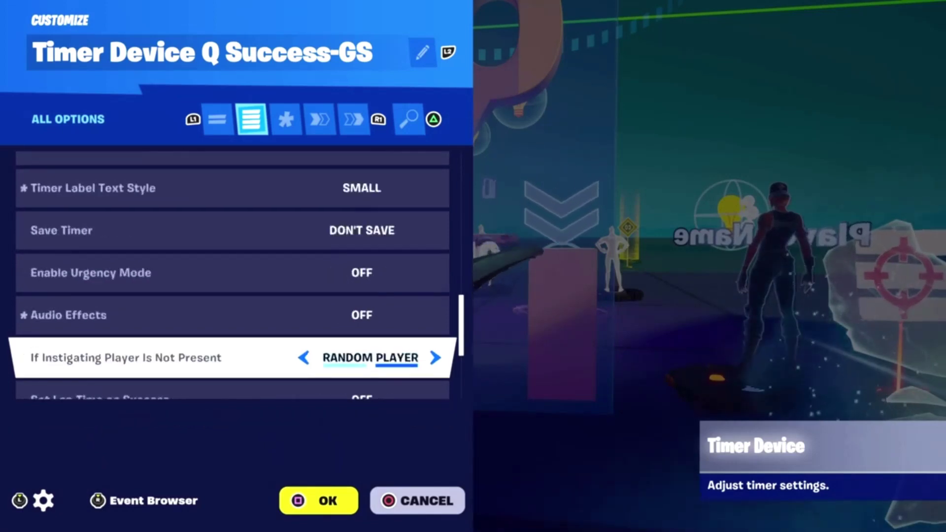
{"action": "key", "text": "Down"}
{"action": "key", "text": "Down"}
{"action": "key", "text": "Down"}
{"action": "key", "text": "Down"}
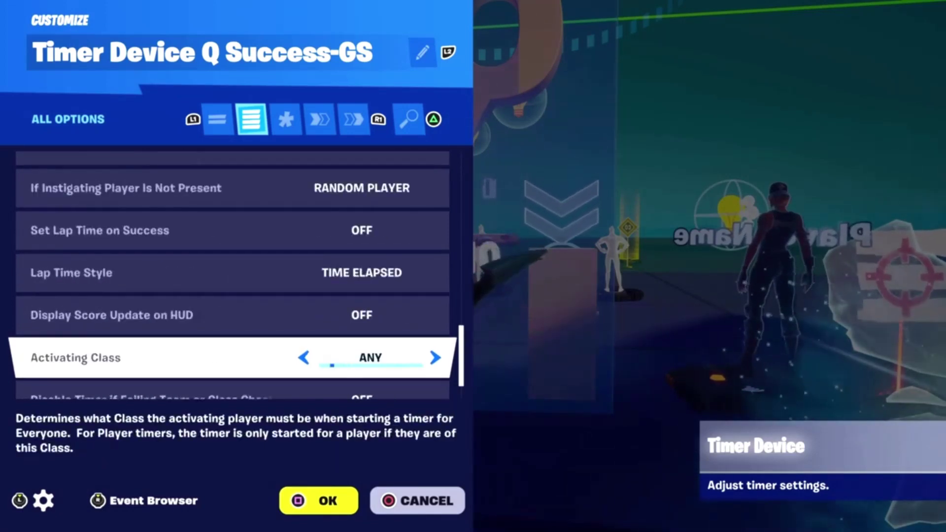
{"action": "key", "text": "Down"}
{"action": "key", "text": "Down"}
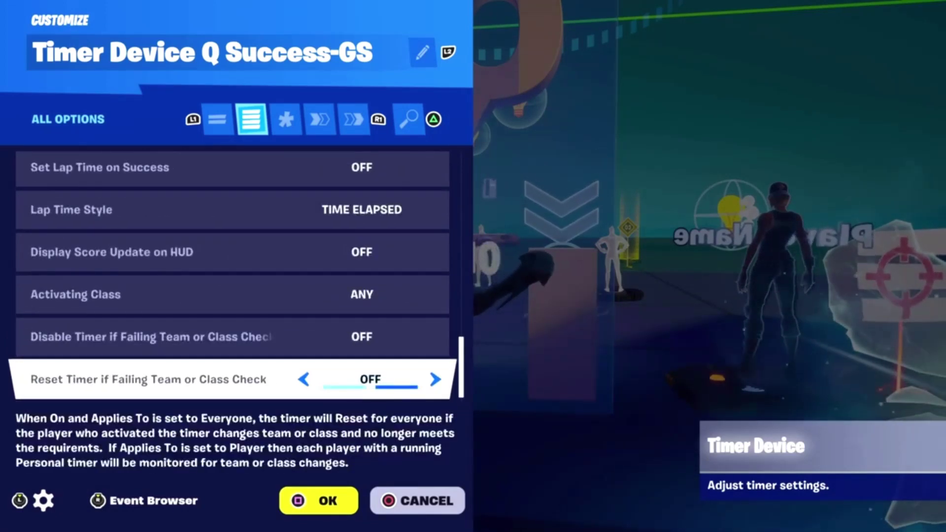
- Check the device links on Timer Device Q Success-GS's functions, including Start and Reset
{"action": "key", "text": "e"}
{"action": "key", "text": "e"}
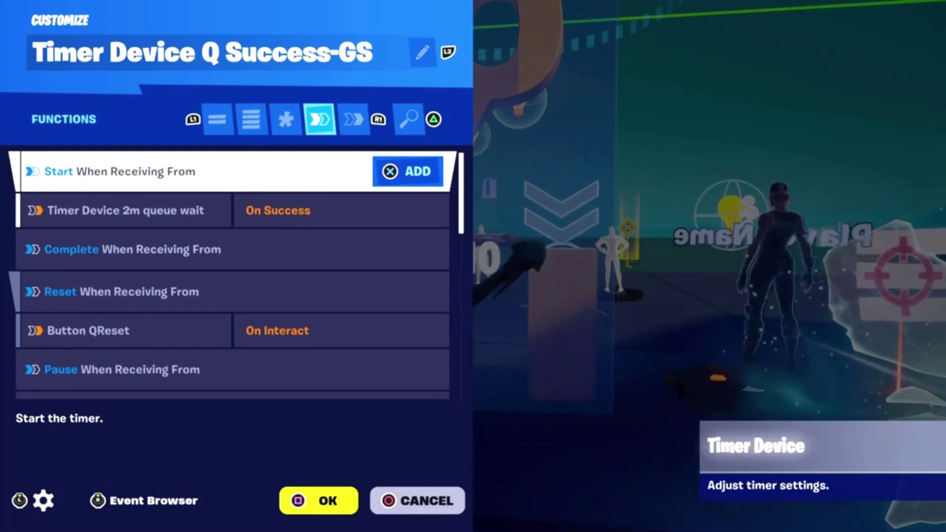
{"action": "key", "text": "Down"}
{"action": "key", "text": "Down"}
{"action": "key", "text": "Down"}
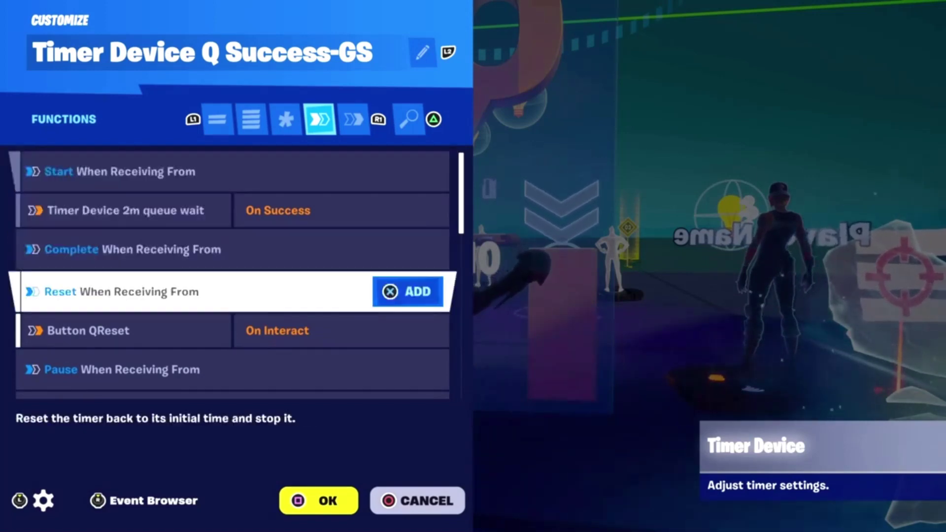
{"action": "key", "text": "Down"}
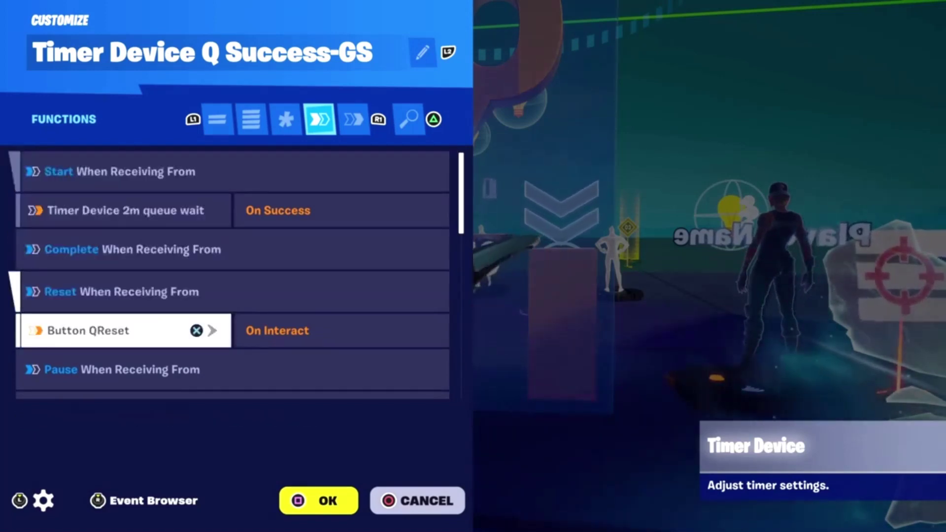
{"action": "key", "text": "Down"}
{"action": "key", "text": "Down"}
{"action": "key", "text": "Down"}
{"action": "key", "text": "Down"}
{"action": "key", "text": "Down"}
{"action": "key", "text": "Down"}
{"action": "key", "text": "Down"}
{"action": "key", "text": "Down"}
{"action": "key", "text": "Down"}
{"action": "key", "text": "Down"}
{"action": "key", "text": "Down"}
{"action": "key", "text": "Down"}
{"action": "key", "text": "Down"}
{"action": "key", "text": "Down"}
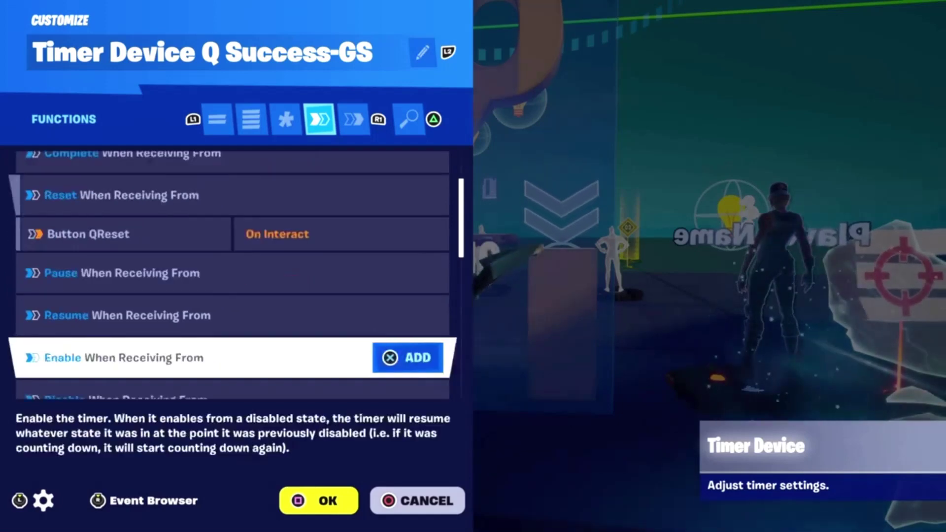
{"action": "key", "text": "Down"}
{"action": "key", "text": "Down"}
{"action": "key", "text": "Down"}
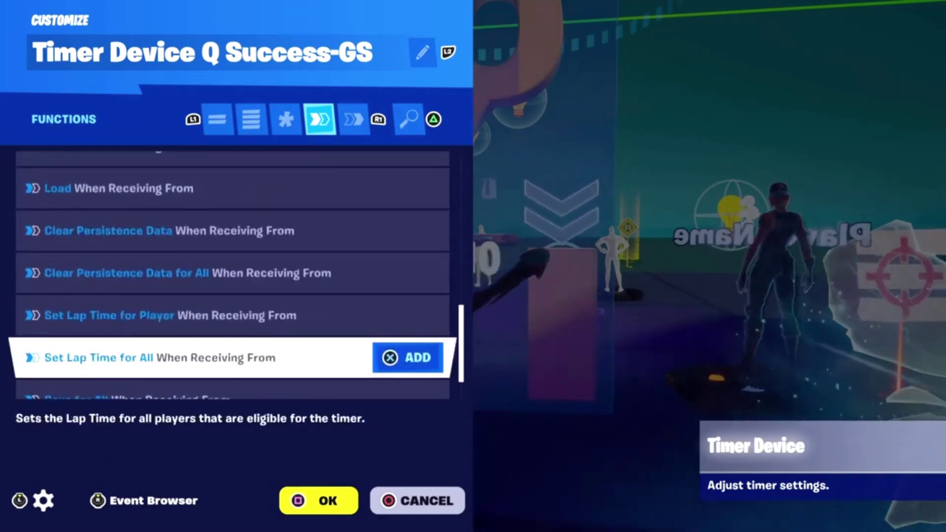
- Check which devices Timer Device Q Success-GS's On Success and other events are sent to, and close its settings
{"action": "key", "text": "Tab"}
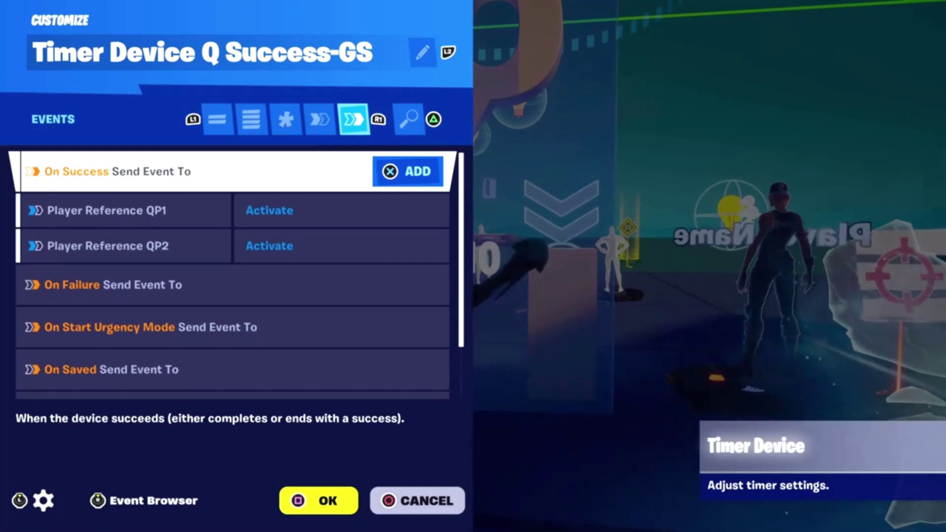
{"action": "key", "text": "Down"}
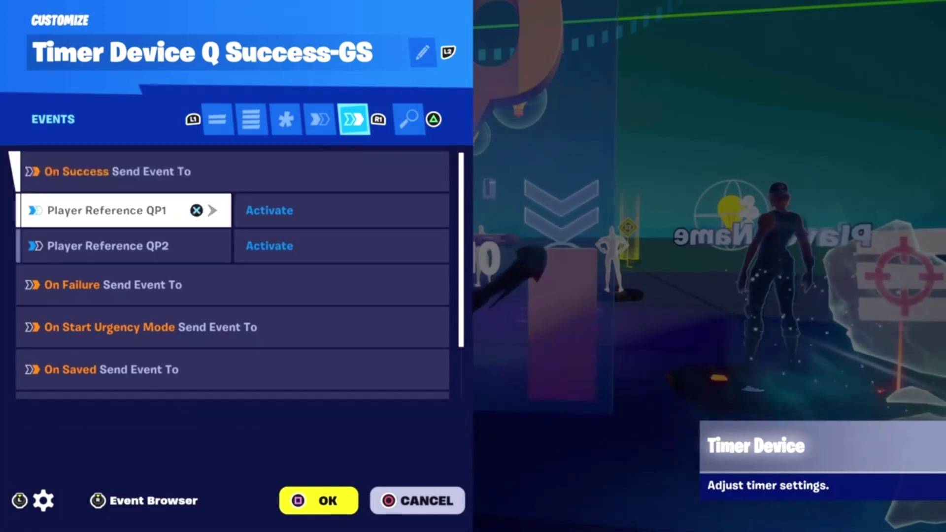
{"action": "key", "text": "Down"}
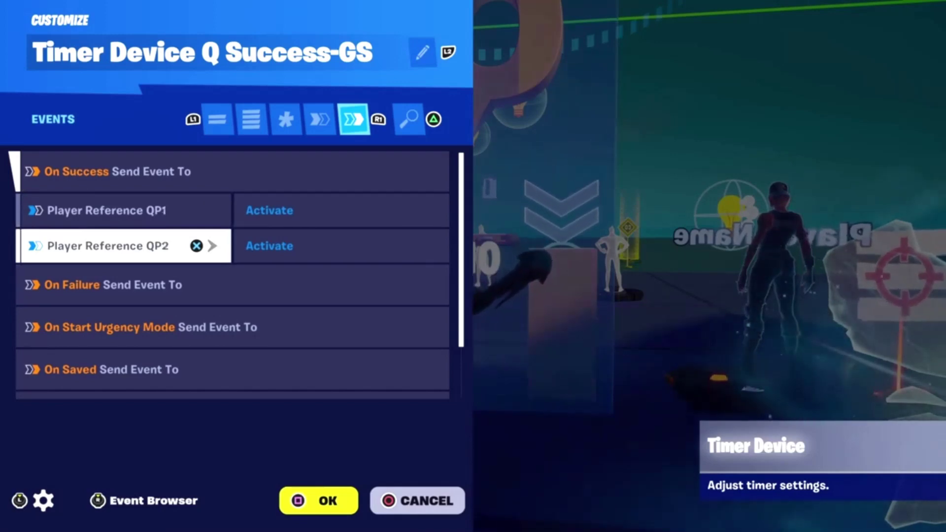
{"action": "key", "text": "Down"}
{"action": "key", "text": "Down"}
{"action": "key", "text": "Down"}
{"action": "key", "text": "Down"}
{"action": "key", "text": "Down"}
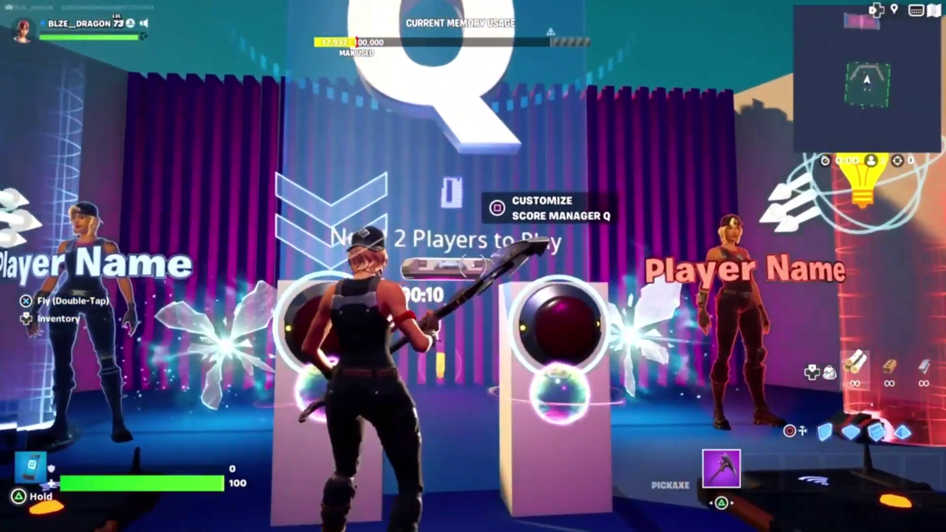
- Open the settings of Score Manager Q and review all its options from Score Value to Display Score Update on HUD
{"action": "key", "text": "e"}
{"action": "key", "text": "e"}
{"action": "key", "text": "e"}
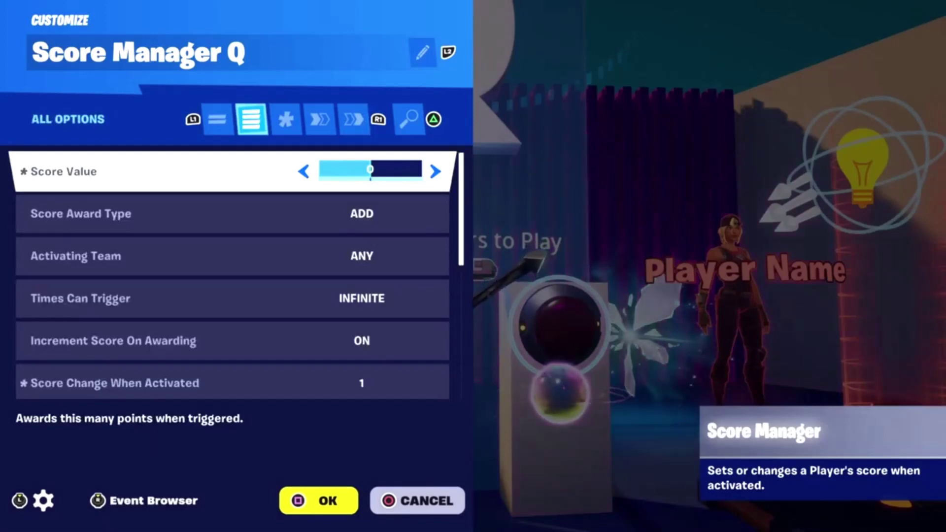
{"action": "key", "text": "Down"}
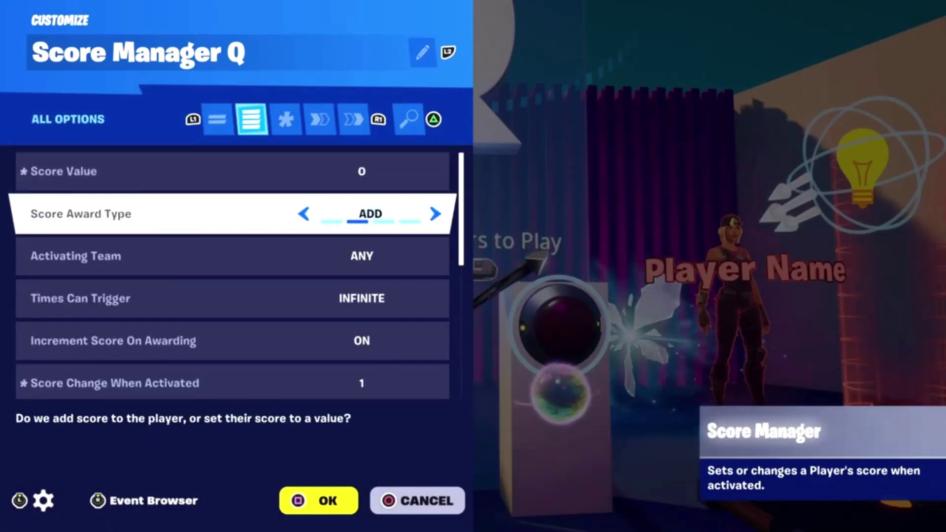
{"action": "key", "text": "Down"}
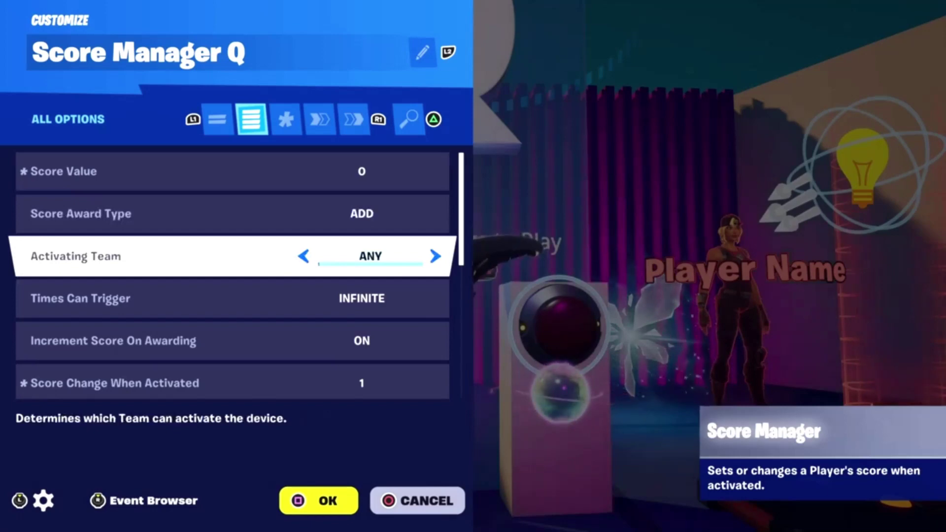
{"action": "key", "text": "Down"}
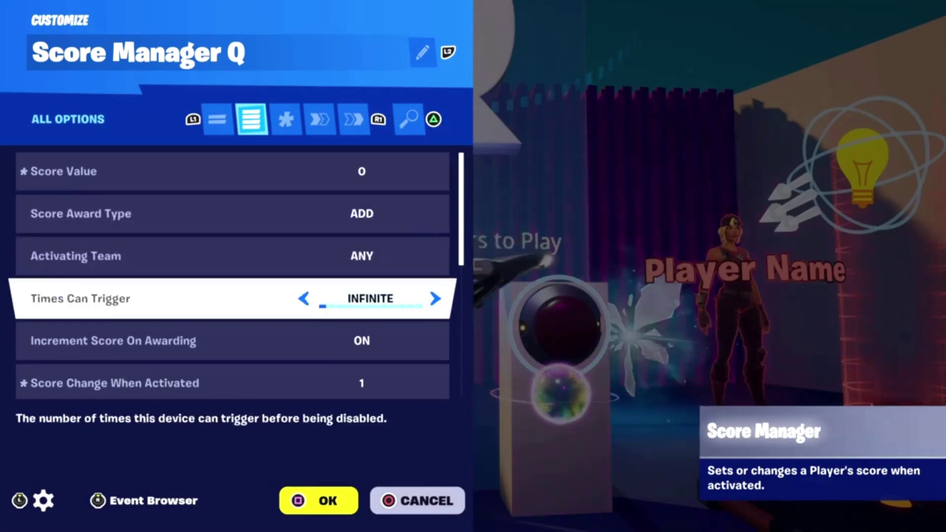
{"action": "key", "text": "Down"}
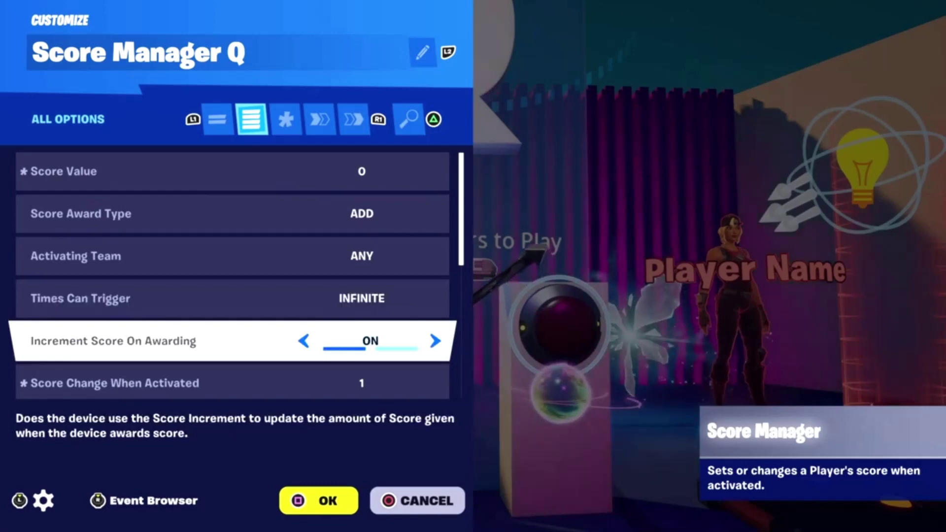
{"action": "scroll", "coordinate": [232, 276], "scroll_direction": "down", "scroll_amount": 2}
{"action": "key", "text": "Down"}
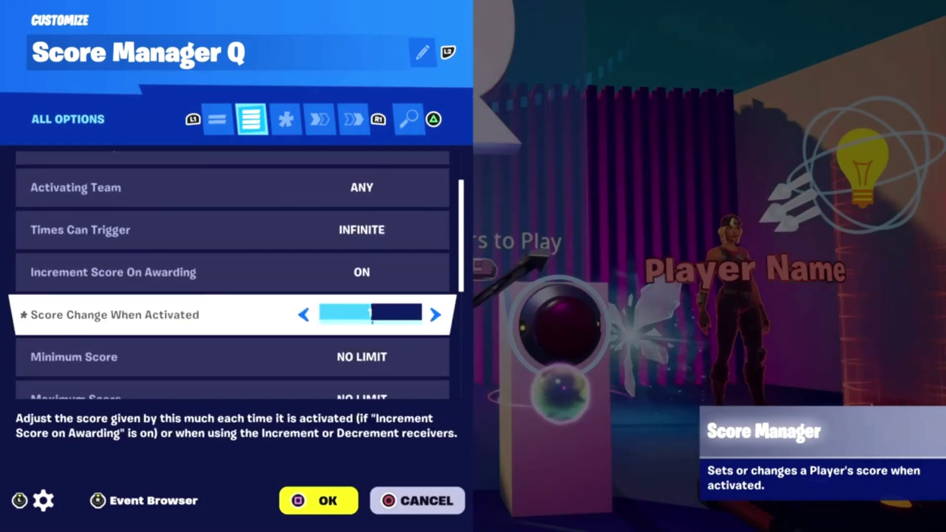
{"action": "key", "text": "Down"}
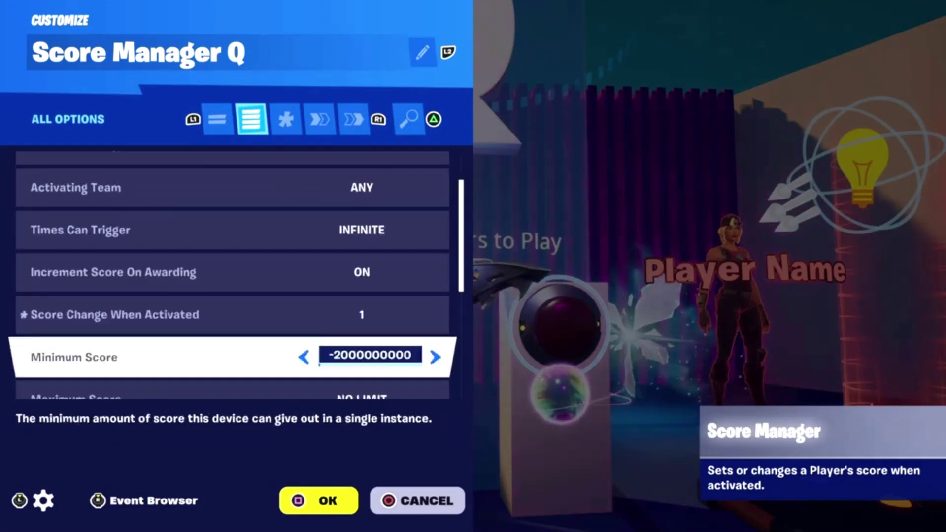
{"action": "key", "text": "Down"}
{"action": "key", "text": "Down"}
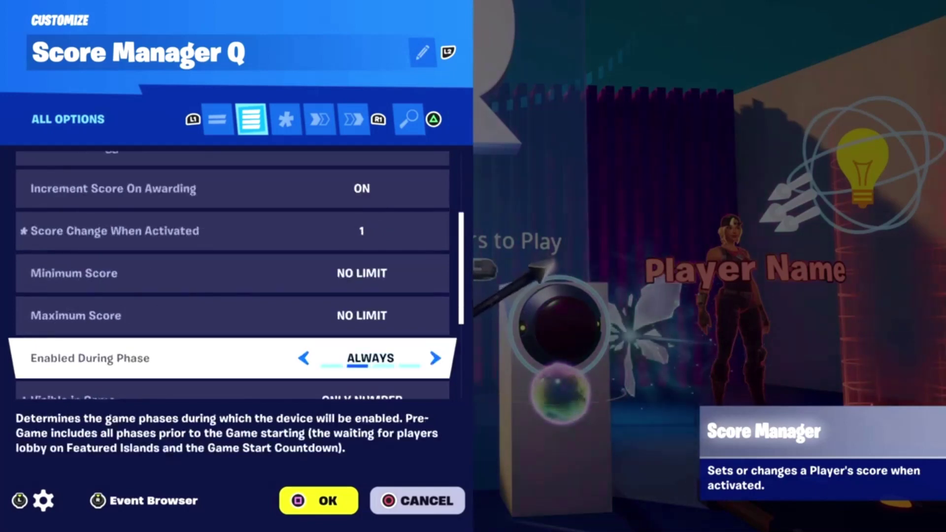
{"action": "key", "text": "Down"}
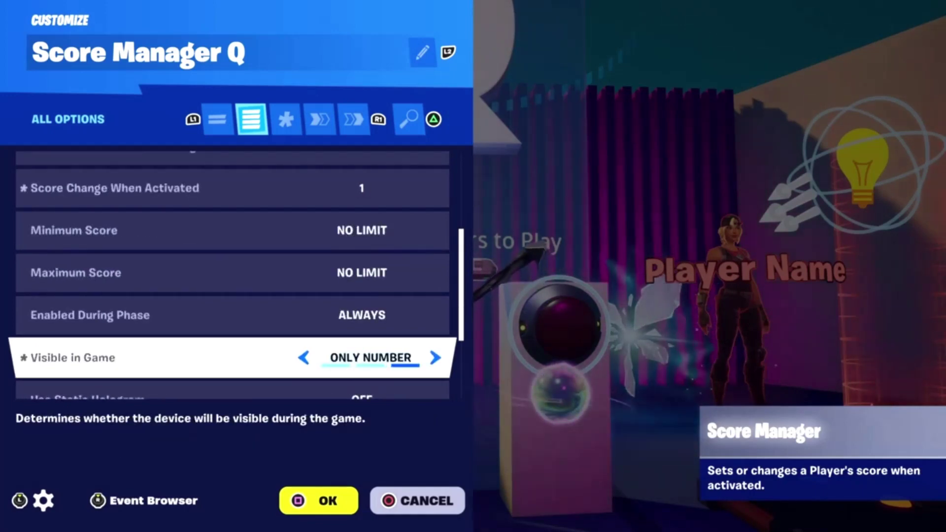
{"action": "key", "text": "Down"}
{"action": "key", "text": "Down"}
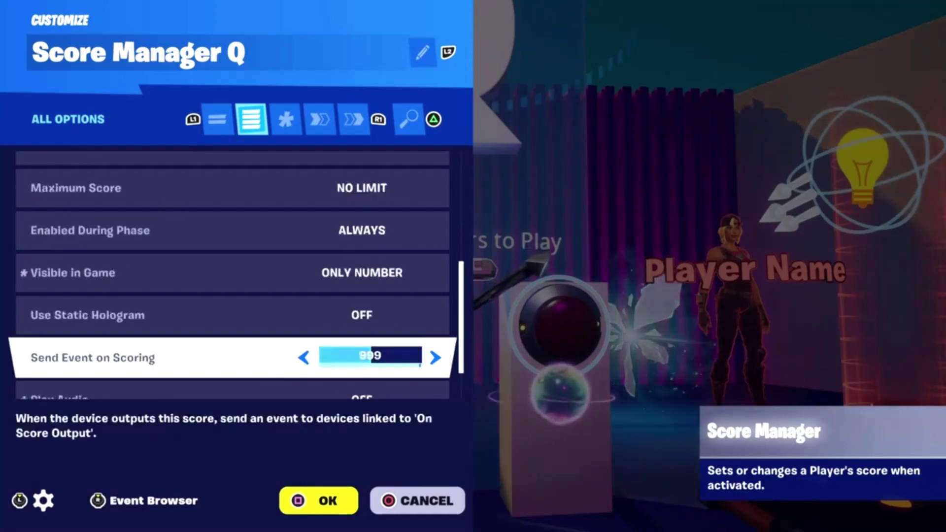
{"action": "key", "text": "Down"}
{"action": "key", "text": "Down"}
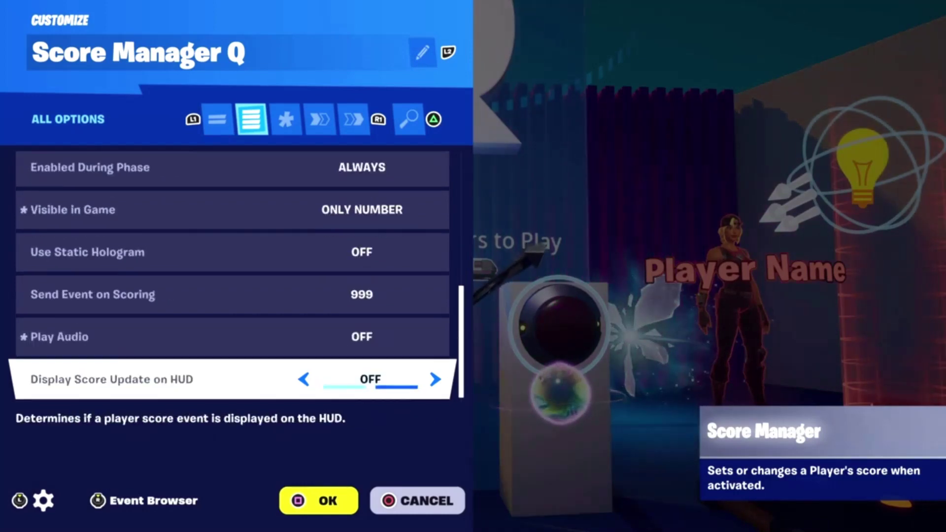
- Examine Score Manager Q's function bindings, including Reset and Increment, and its events, and close its settings
{"action": "key", "text": "e"}
{"action": "key", "text": "e"}
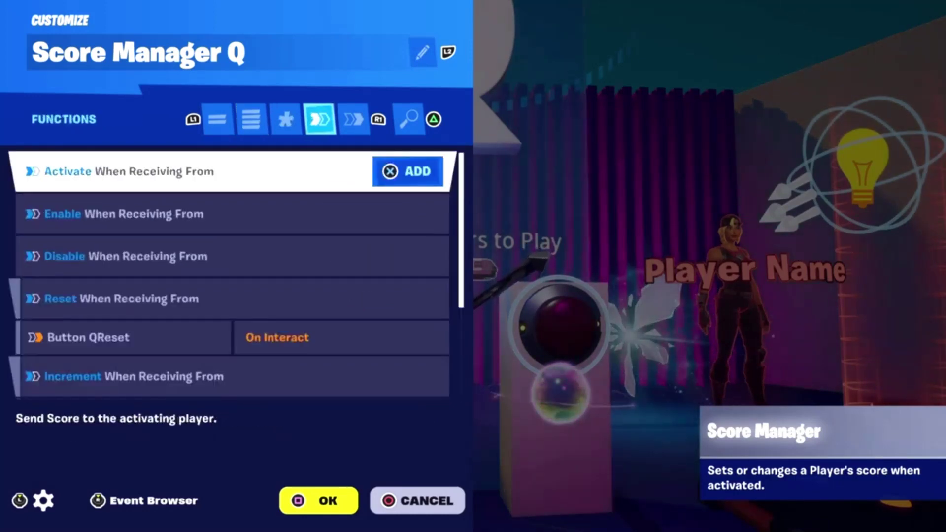
{"action": "key", "text": "Down"}
{"action": "key", "text": "Down"}
{"action": "key", "text": "Down"}
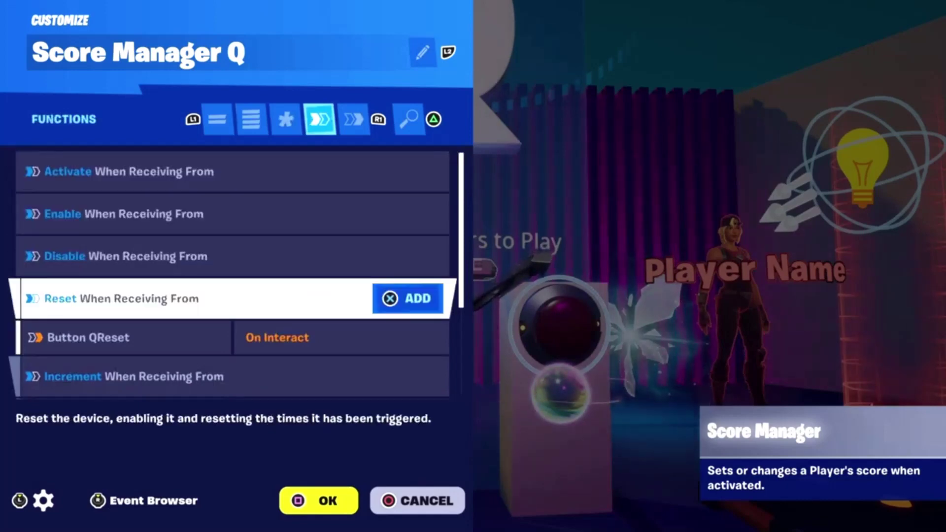
{"action": "key", "text": "Down"}
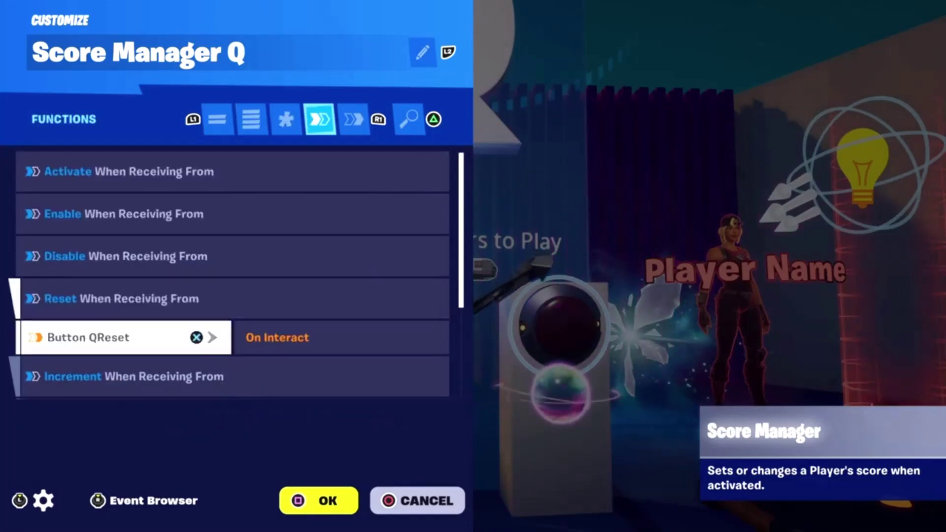
{"action": "key", "text": "Down"}
{"action": "key", "text": "Up"}
{"action": "key", "text": "Down"}
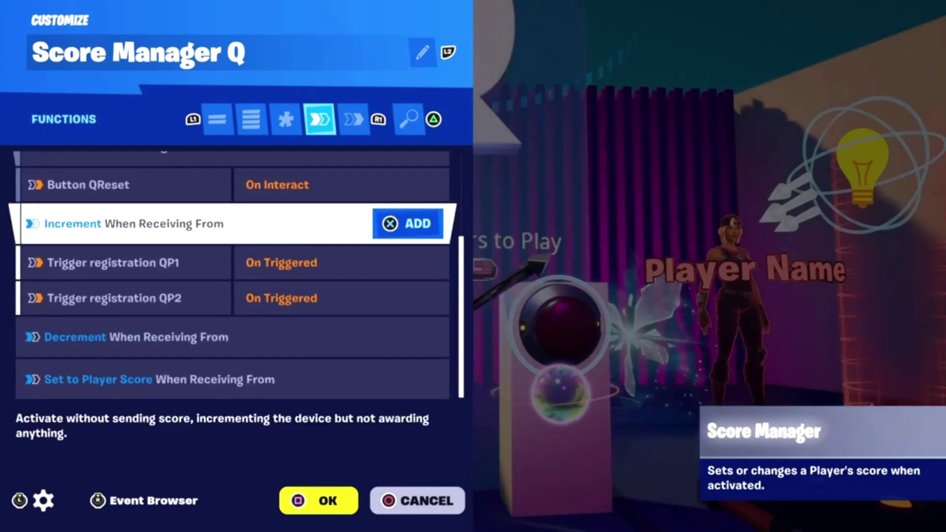
{"action": "key", "text": "Down"}
{"action": "key", "text": "Down"}
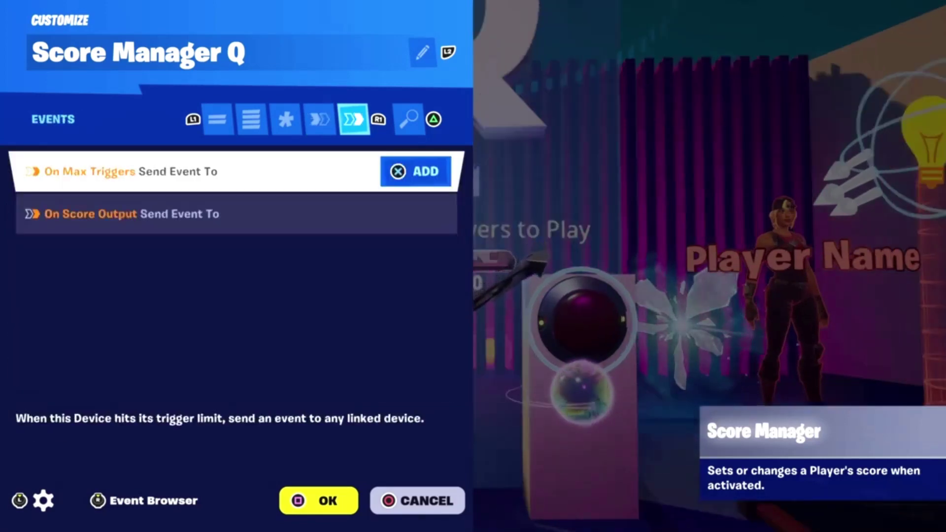
{"action": "key", "text": "Escape"}
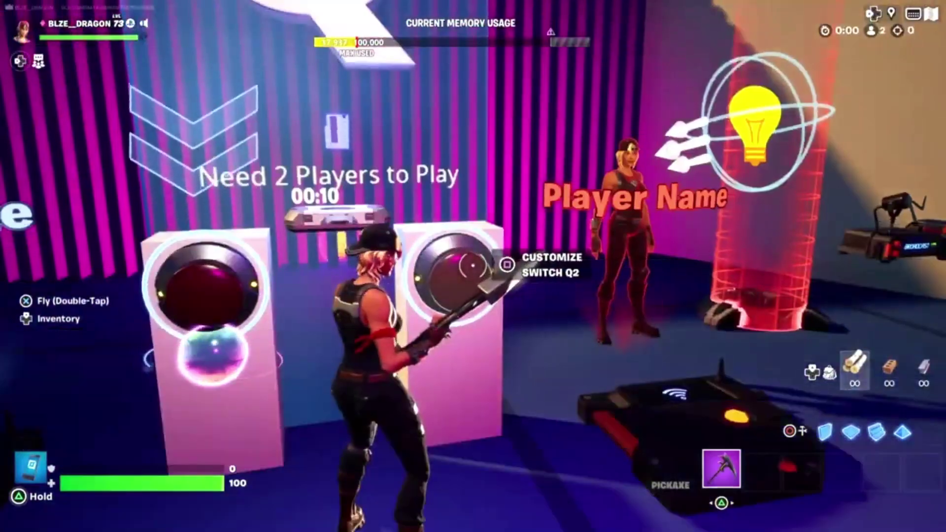
- Open the settings of Switch Q2 and review its options from Enabled at Game Start to Allowed Class
{"action": "key", "text": "e"}
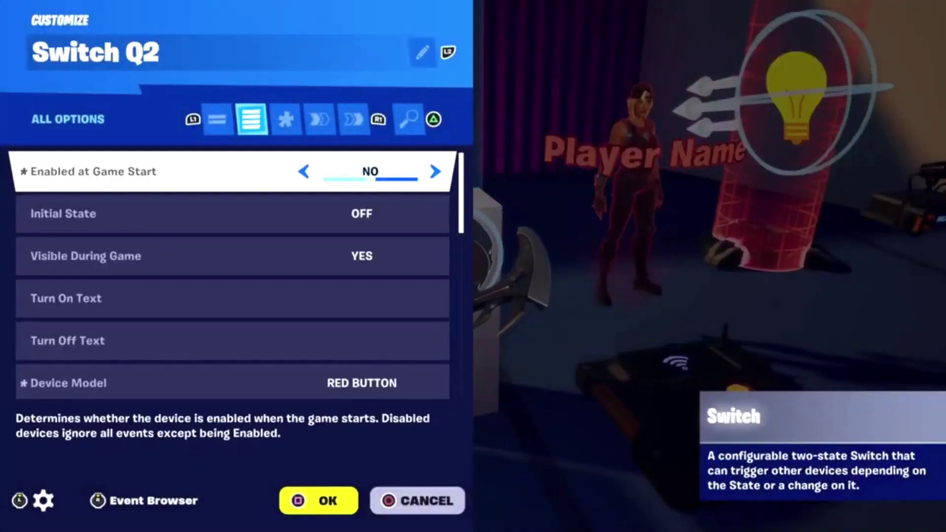
{"action": "key", "text": "Down"}
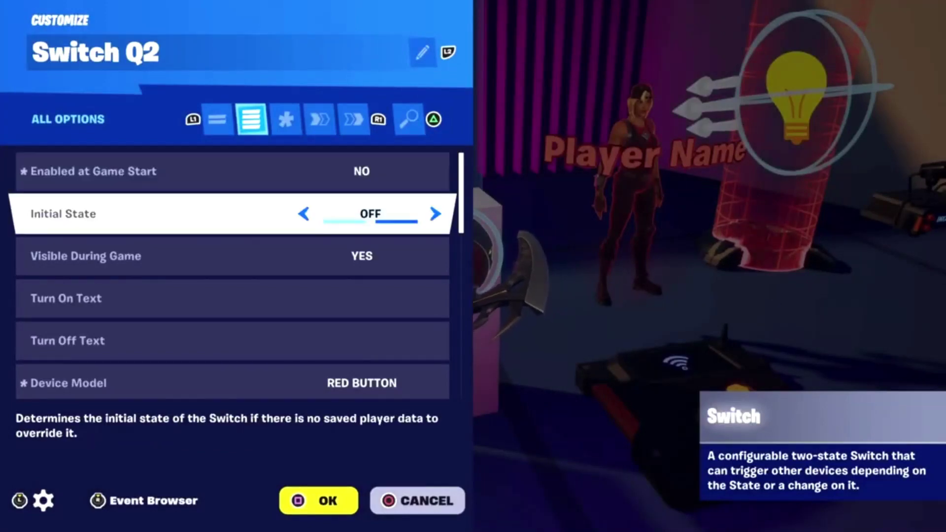
{"action": "key", "text": "Down"}
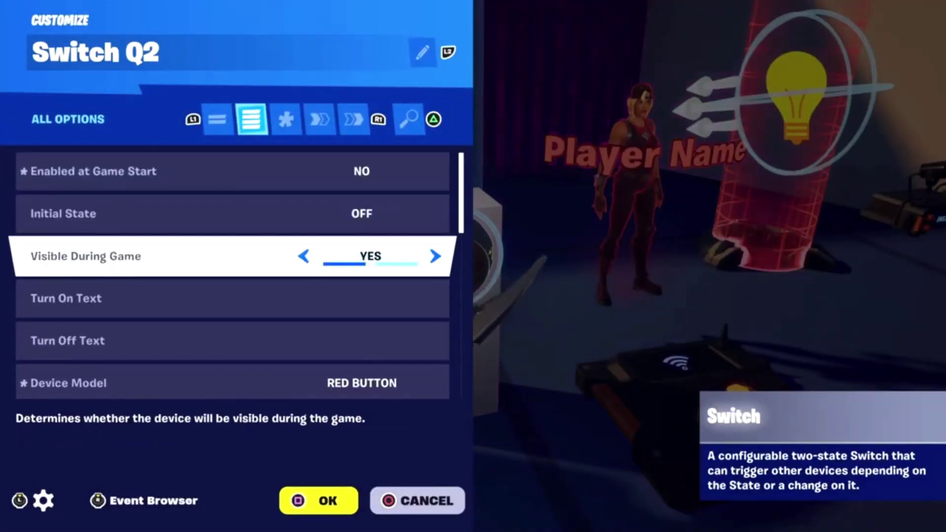
{"action": "key", "text": "Down"}
{"action": "key", "text": "Down"}
{"action": "key", "text": "Down"}
{"action": "key", "text": "Down"}
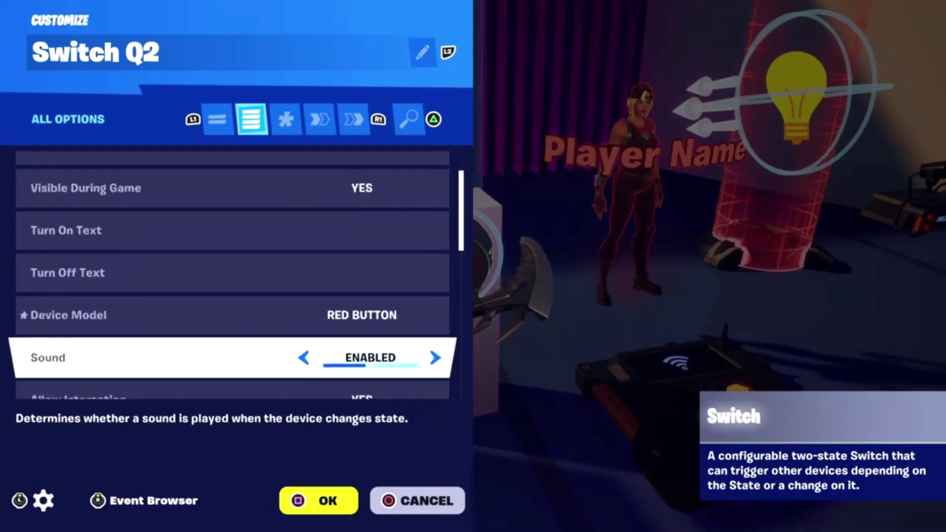
{"action": "key", "text": "Down"}
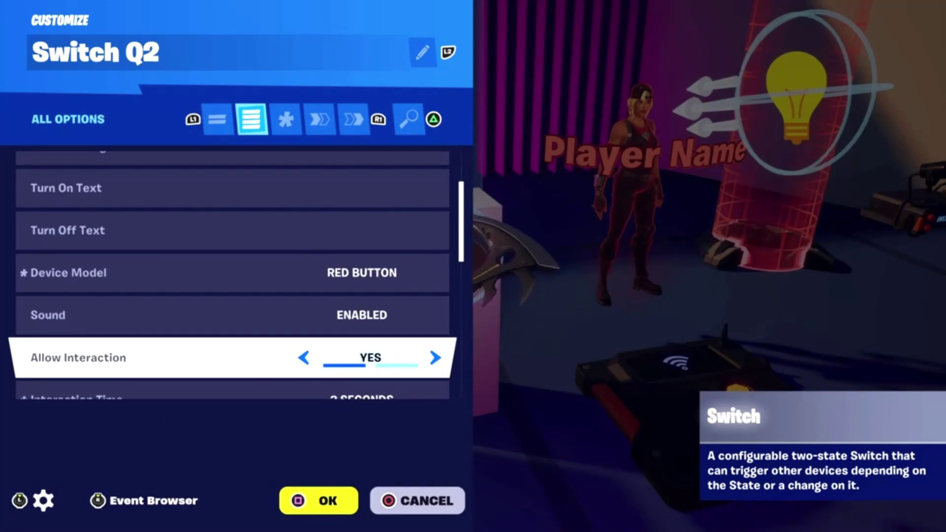
{"action": "key", "text": "Down"}
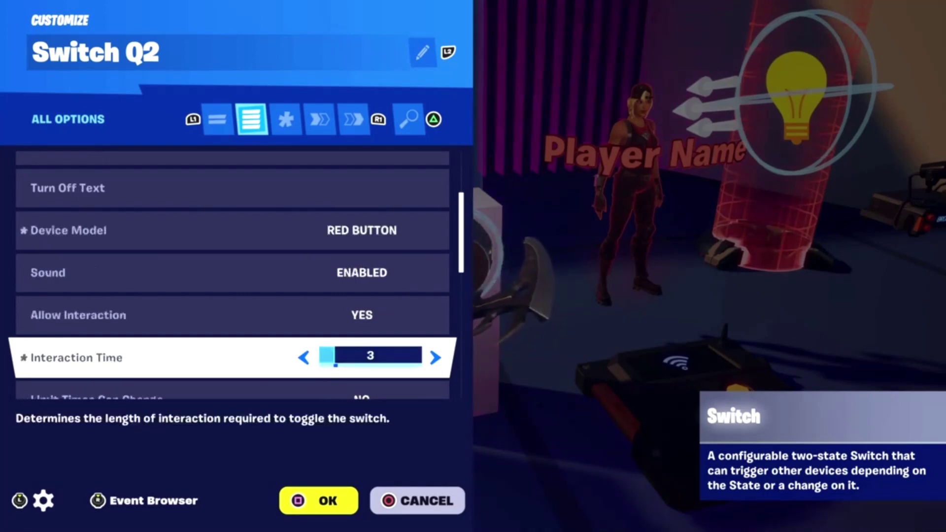
{"action": "key", "text": "Down"}
{"action": "key", "text": "Down"}
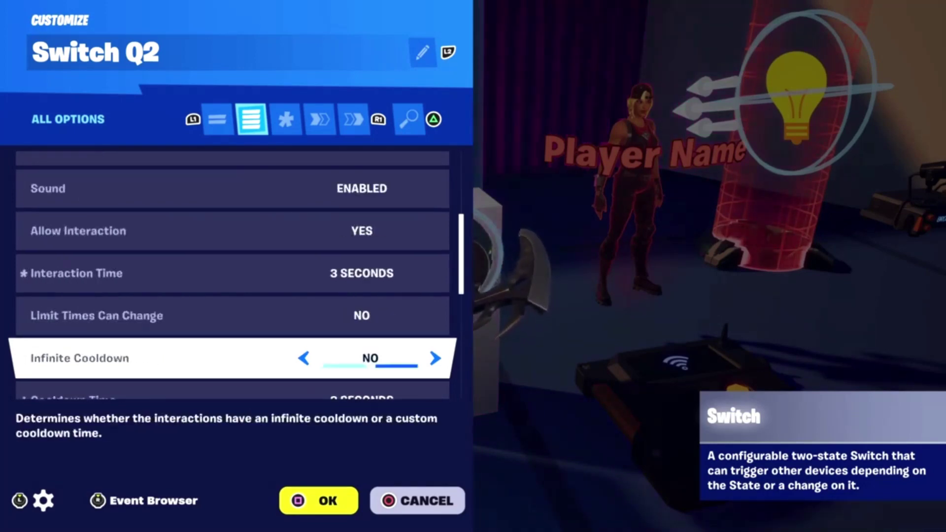
{"action": "key", "text": "Down"}
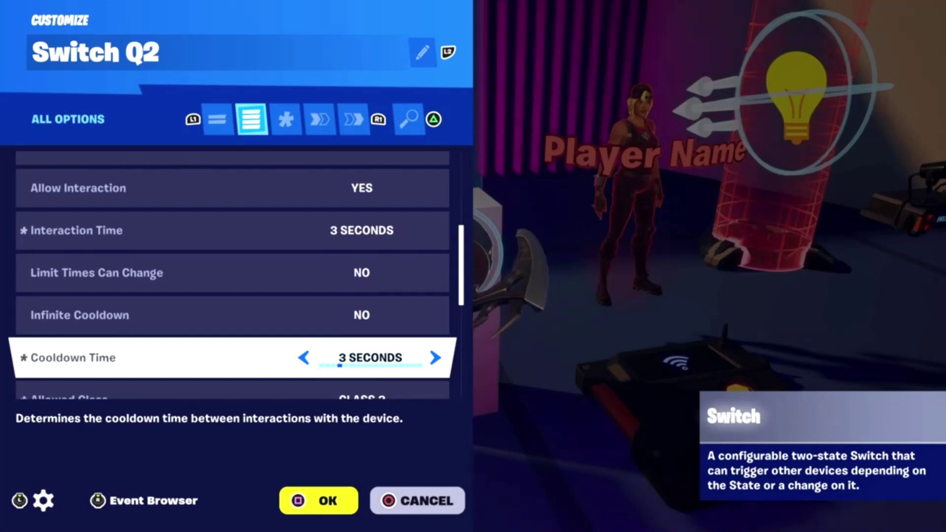
{"action": "key", "text": "Down"}
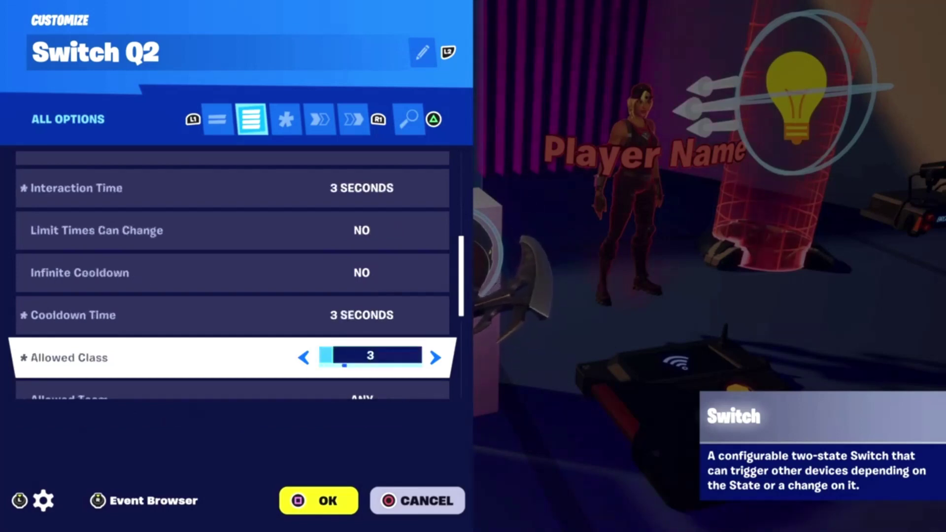
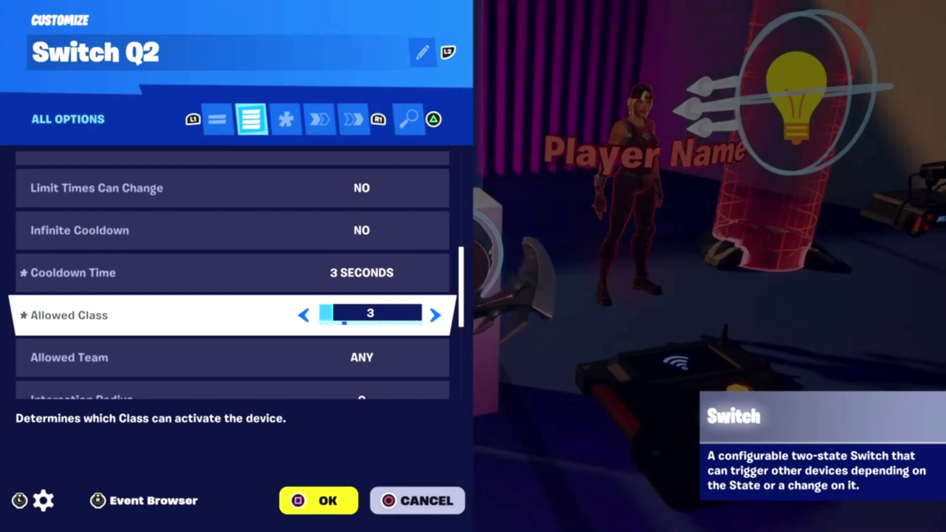
- Review Switch Q2's remaining options from Allowed Team to Check Switch State When Disabled, plus its list of modified options
{"action": "key", "text": "Down"}
{"action": "key", "text": "Down"}
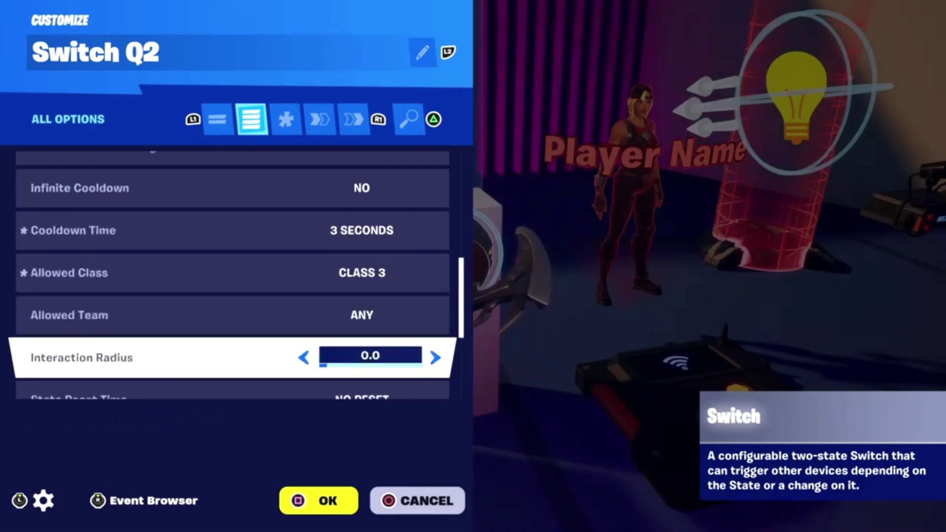
{"action": "key", "text": "Down"}
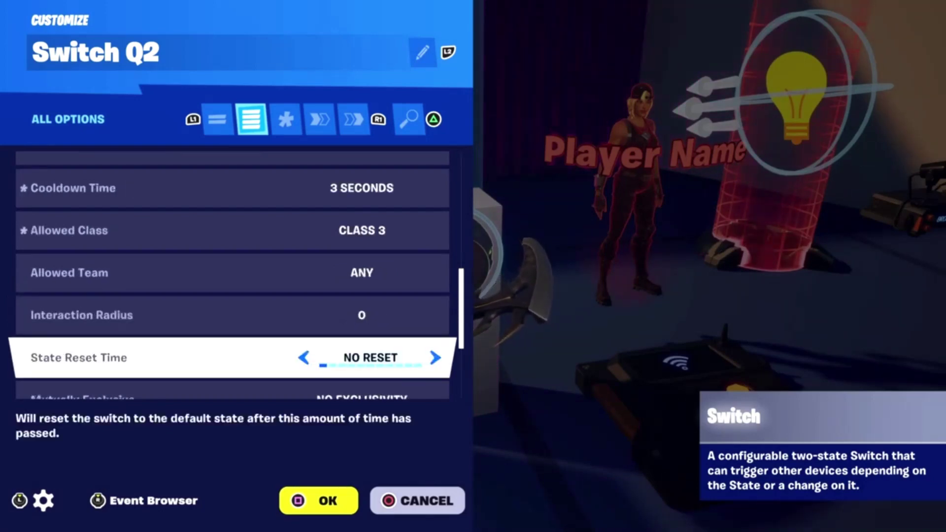
{"action": "key", "text": "Down"}
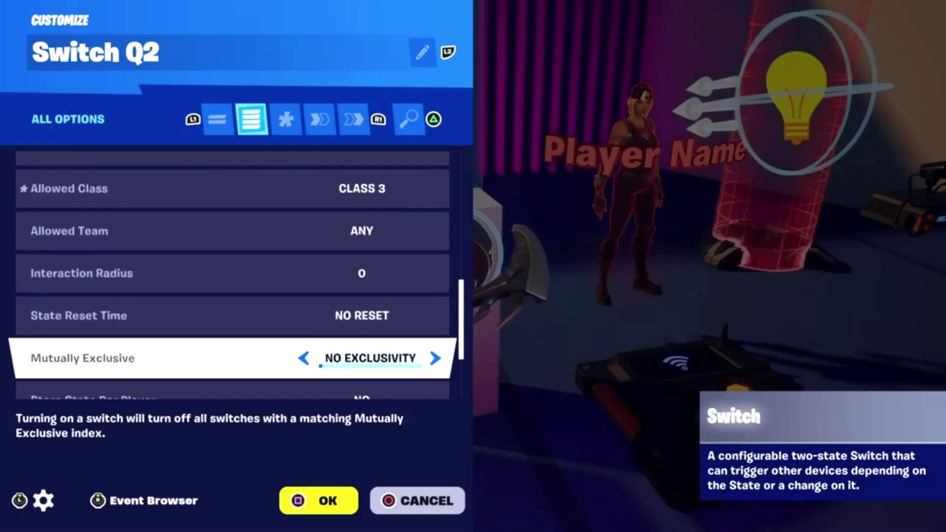
{"action": "key", "text": "Down"}
{"action": "key", "text": "Down"}
{"action": "key", "text": "Down"}
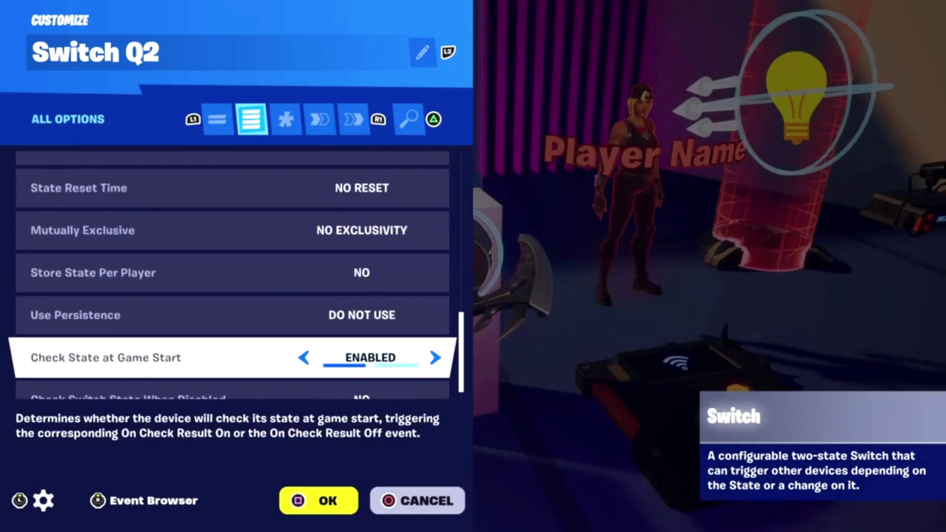
{"action": "key", "text": "Down"}
{"action": "key", "text": "e"}
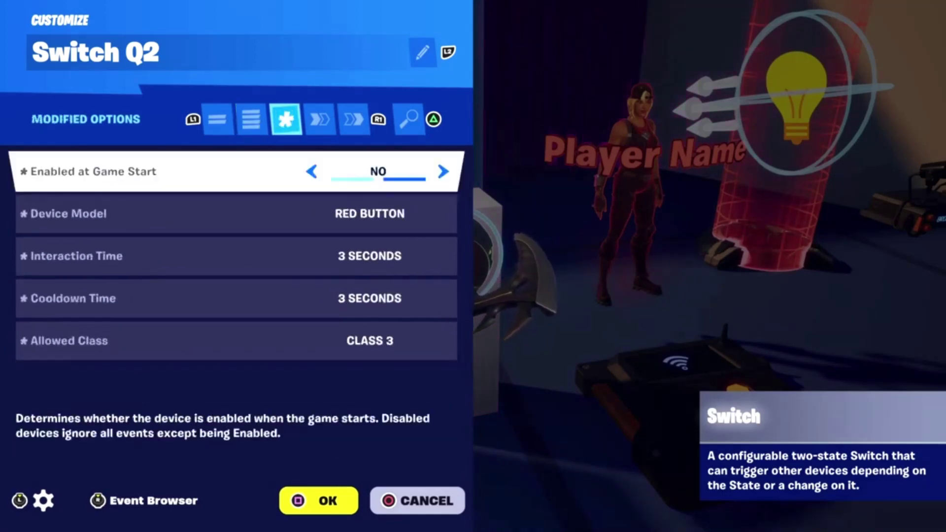
- Examine the devices and events bound to Switch Q2's Enable and Disable functions
{"action": "key", "text": "e"}
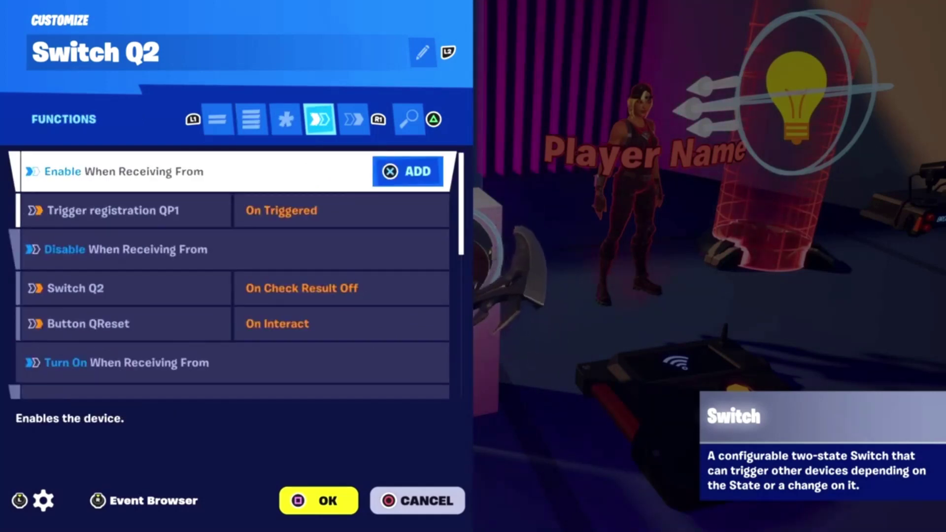
{"action": "left_click", "coordinate": [123, 210]}
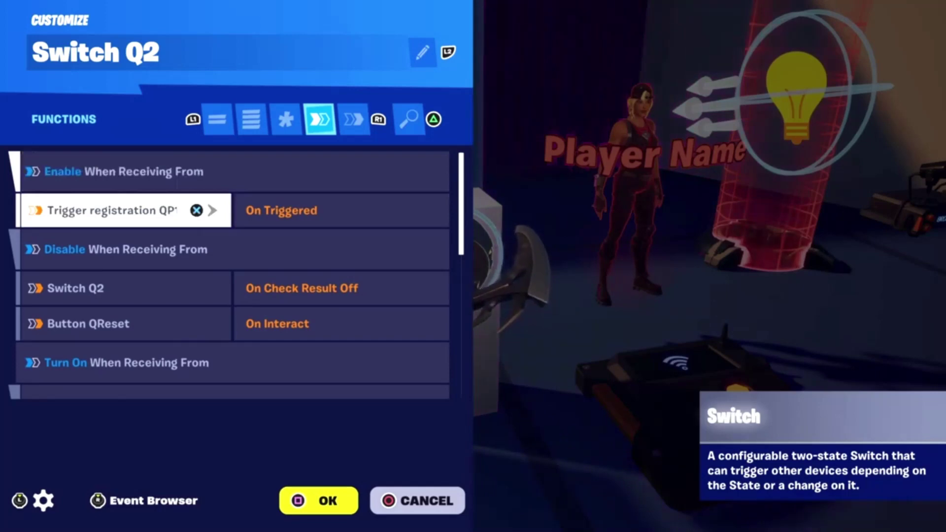
{"action": "left_click", "coordinate": [197, 249]}
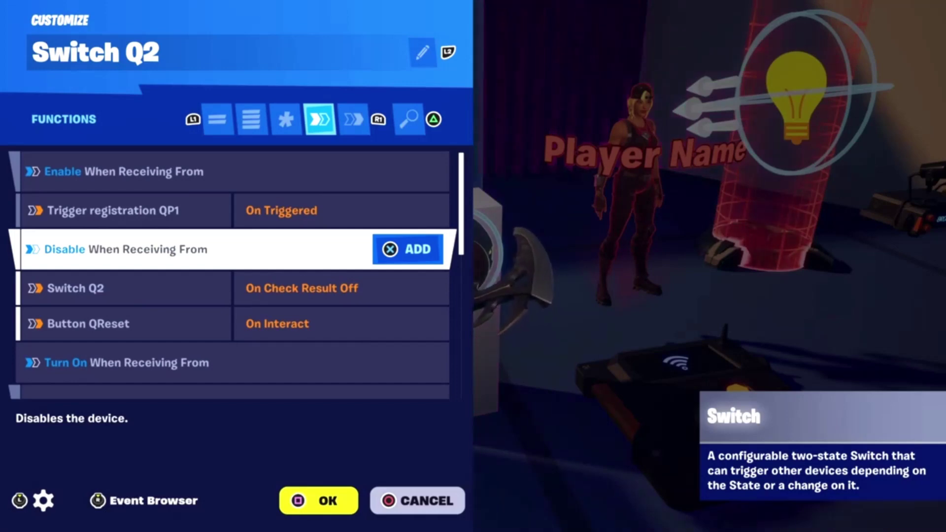
{"action": "left_click", "coordinate": [123, 288]}
{"action": "left_click", "coordinate": [123, 324]}
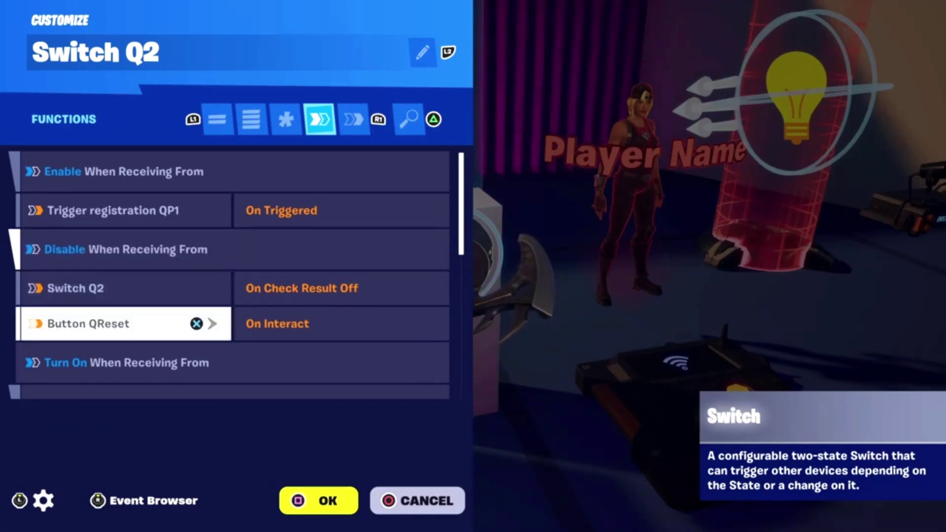
- Review Switch Q2's remaining function bindings from Turn On and Turn Off through Clear All Persistence Data For Current Players
{"action": "key", "text": "Down"}
{"action": "key", "text": "Down"}
{"action": "key", "text": "Down"}
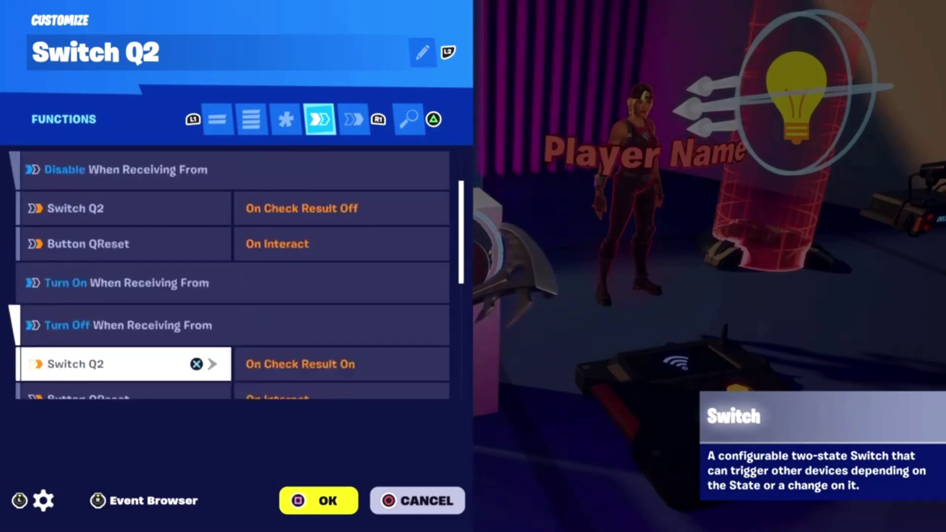
{"action": "key", "text": "Up"}
{"action": "key", "text": "Down"}
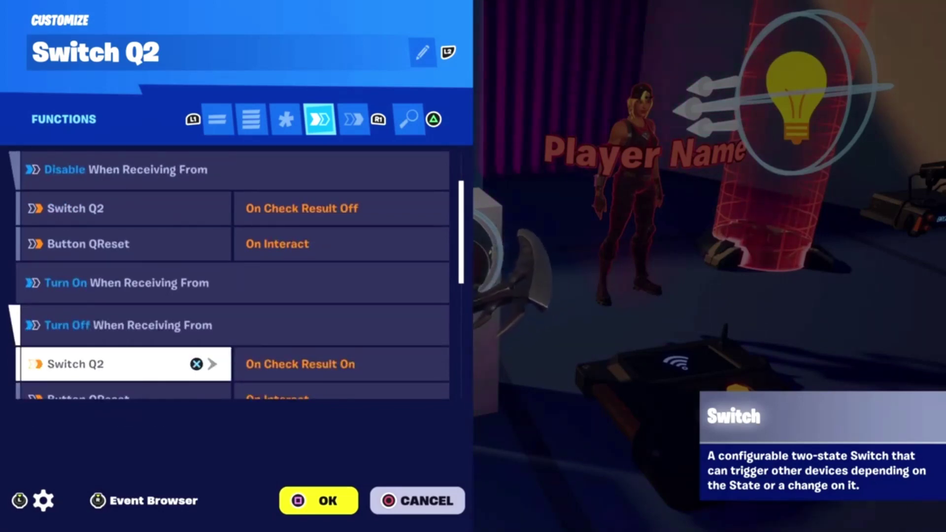
{"action": "key", "text": "Down"}
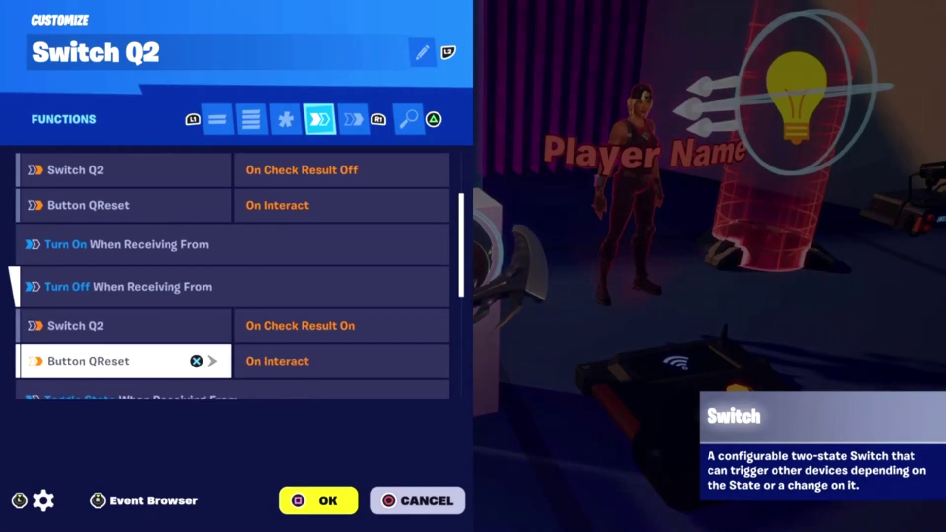
{"action": "key", "text": "Down"}
{"action": "key", "text": "Down"}
{"action": "key", "text": "Down"}
{"action": "key", "text": "Down"}
{"action": "key", "text": "Down"}
{"action": "key", "text": "Down"}
{"action": "key", "text": "Down"}
{"action": "key", "text": "Down"}
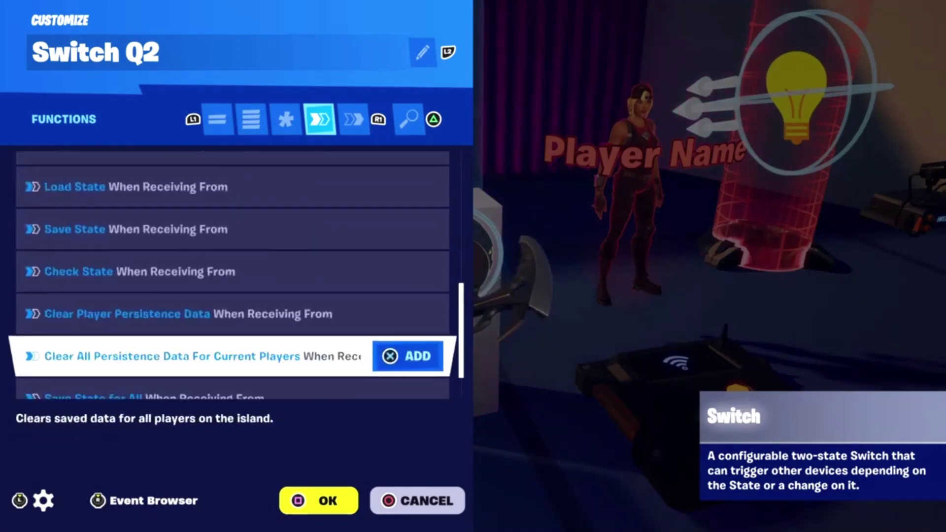
- Examine the receivers of Switch Q2's outgoing events from On Turned On to On Check Result Off
{"action": "key", "text": "Tab"}
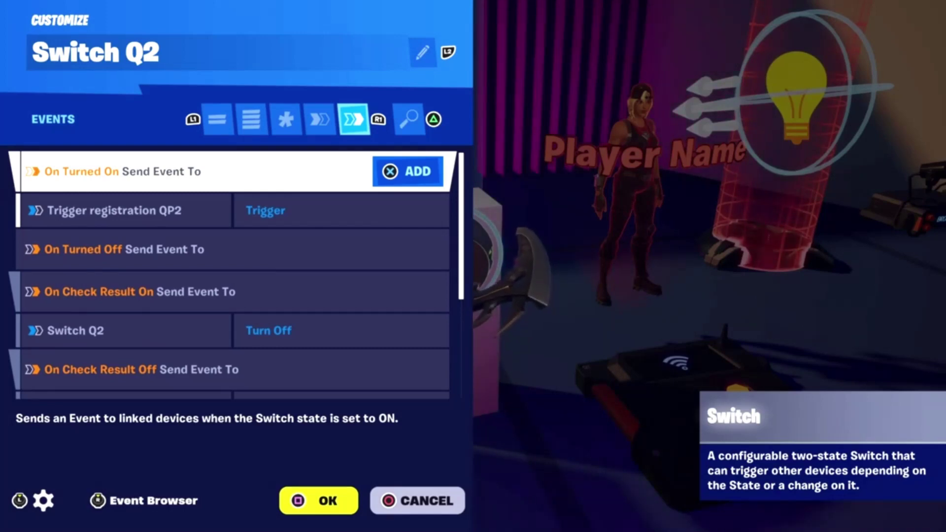
{"action": "key", "text": "Down"}
{"action": "key", "text": "Down"}
{"action": "key", "text": "Down"}
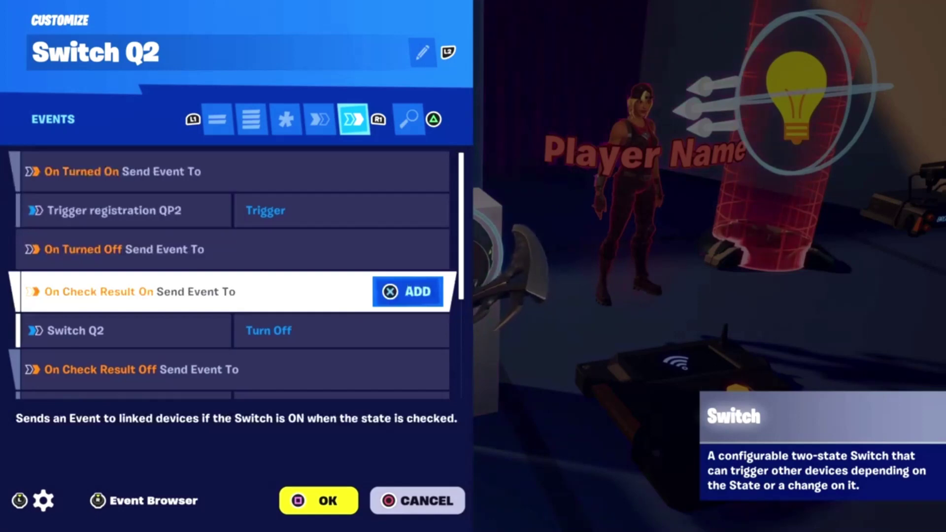
{"action": "key", "text": "Down"}
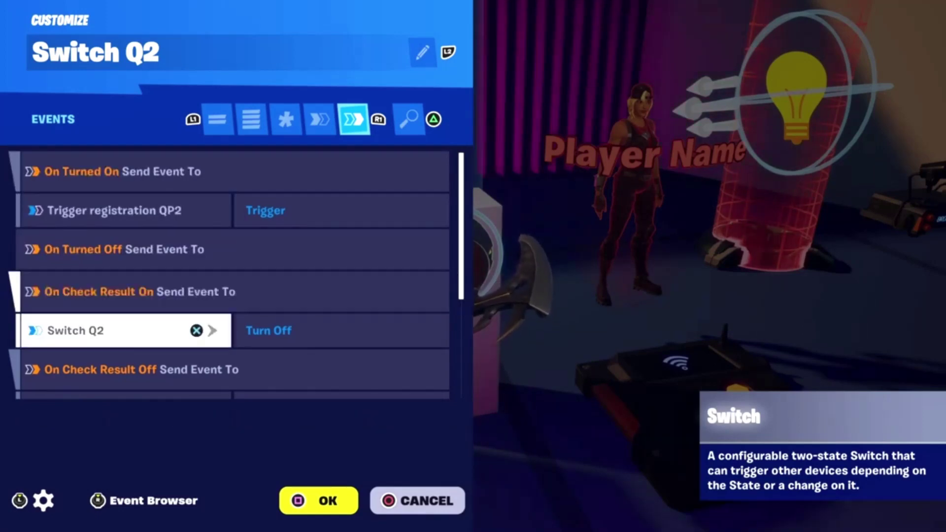
{"action": "key", "text": "Down"}
{"action": "key", "text": "Down"}
{"action": "key", "text": "Down"}
{"action": "key", "text": "Up"}
{"action": "key", "text": "Up"}
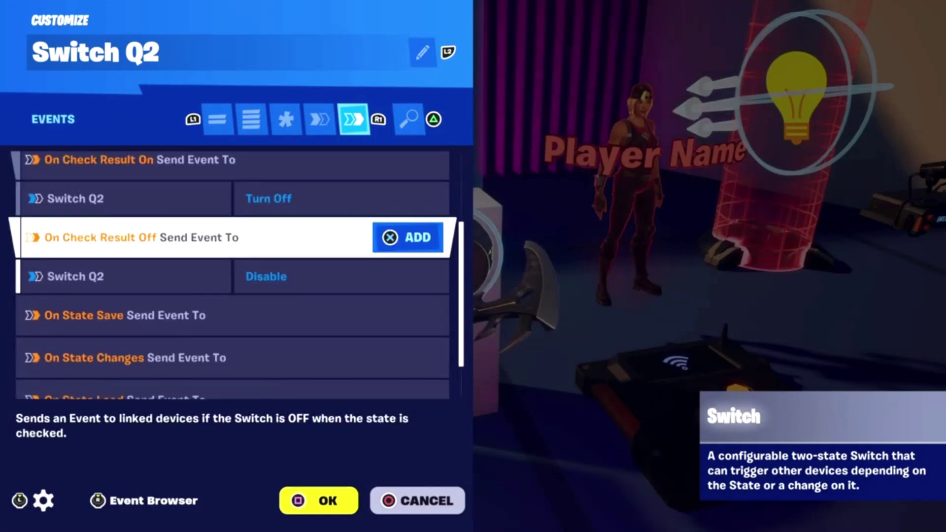
- Check Switch Q2's remaining events from On State Save to On Cleared, and close its settings
{"action": "key", "text": "Down"}
{"action": "key", "text": "Down"}
{"action": "key", "text": "Down"}
{"action": "key", "text": "Down"}
{"action": "key", "text": "Down"}
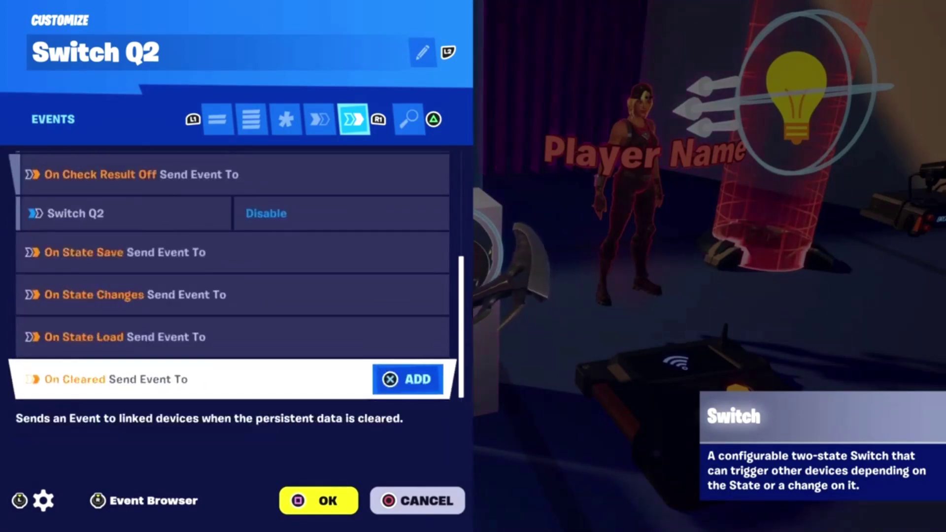
{"action": "key", "text": "Escape"}
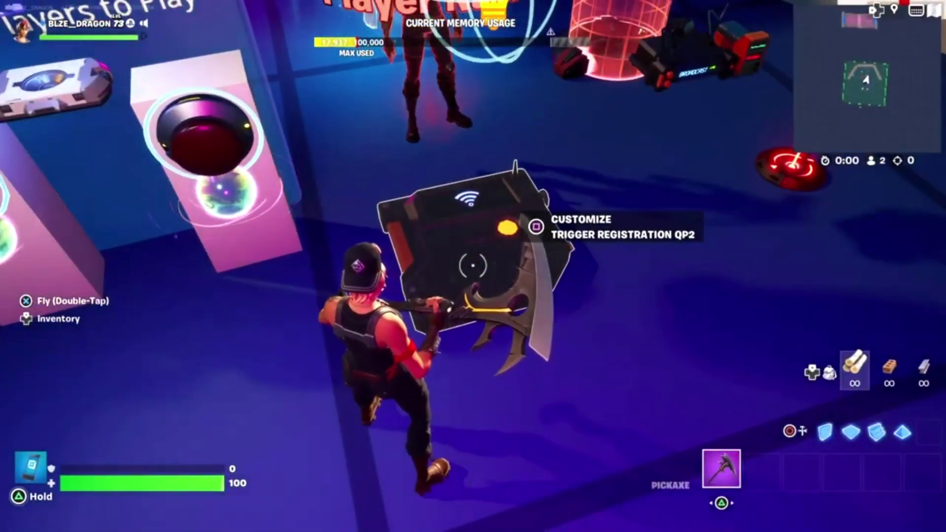
- Open the settings of Trigger registration QP2 and review all its options from Activating Team to Enabled on Game Start
{"action": "key", "text": "e"}
{"action": "key", "text": "e"}
{"action": "key", "text": "e"}
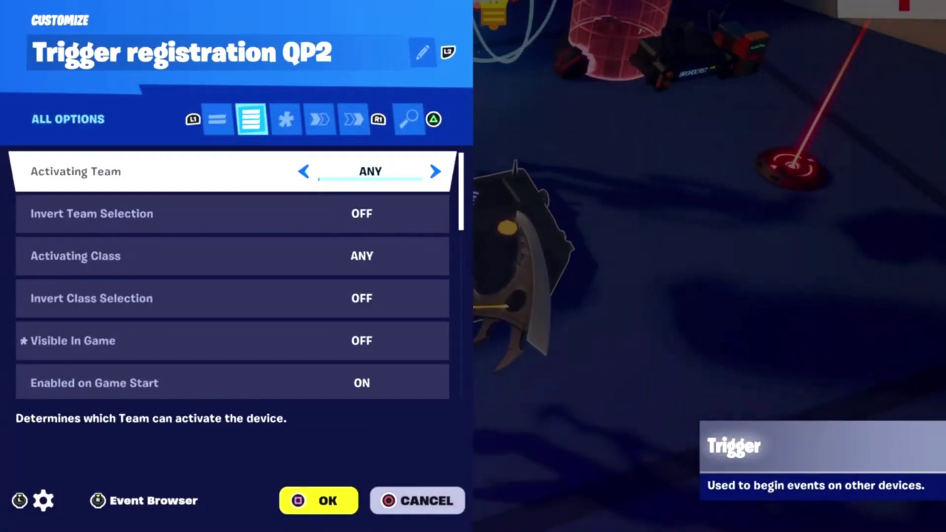
{"action": "key", "text": "Down"}
{"action": "key", "text": "Down"}
{"action": "key", "text": "Down"}
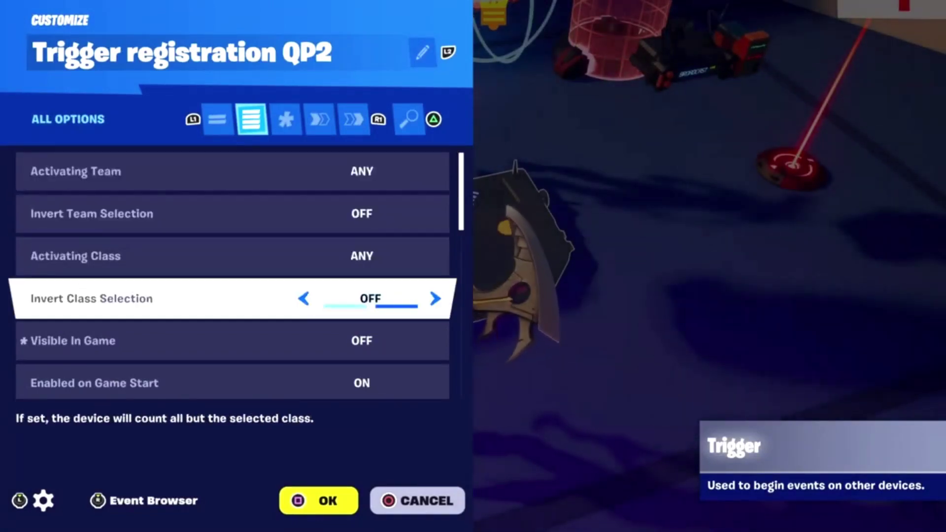
{"action": "key", "text": "Down"}
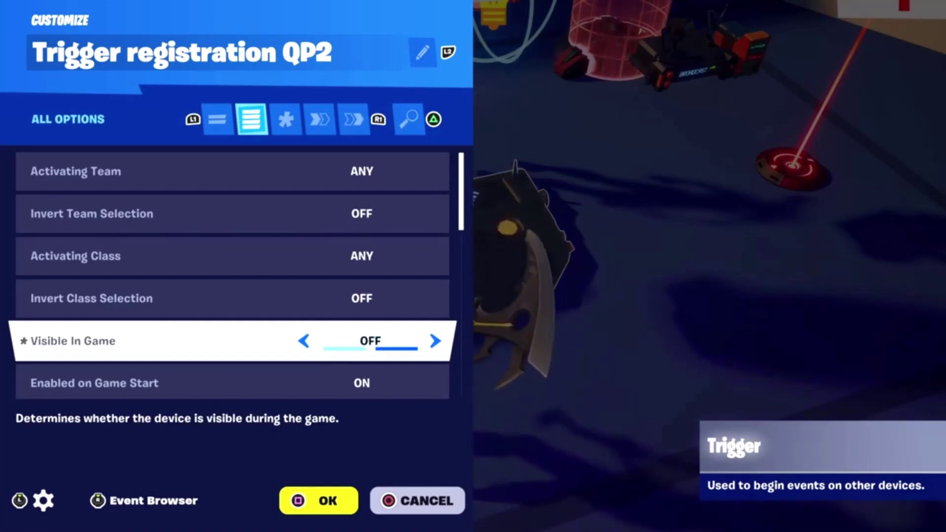
{"action": "key", "text": "Down"}
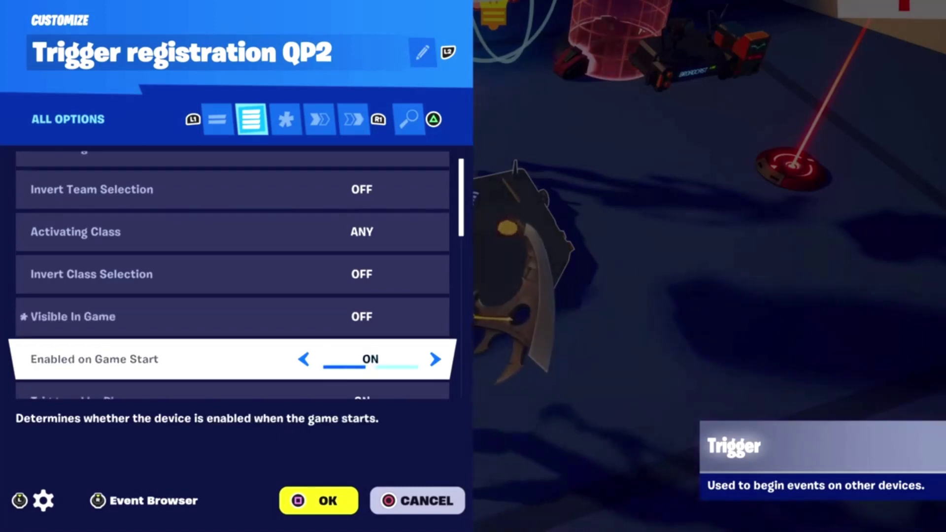
- Review Trigger registration QP2's activation options from Triggered by Player to Activate on Game Phase
{"action": "key", "text": "Down"}
{"action": "key", "text": "Down"}
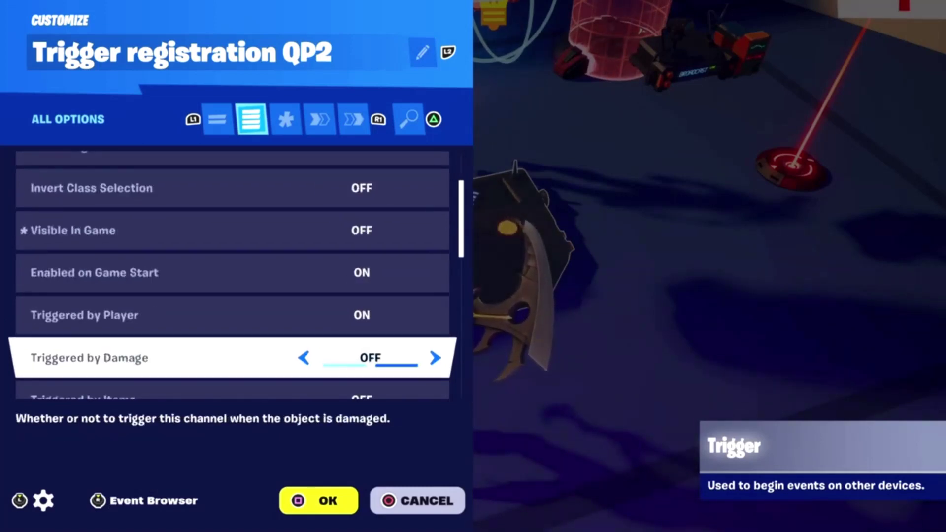
{"action": "key", "text": "Down"}
{"action": "key", "text": "Down"}
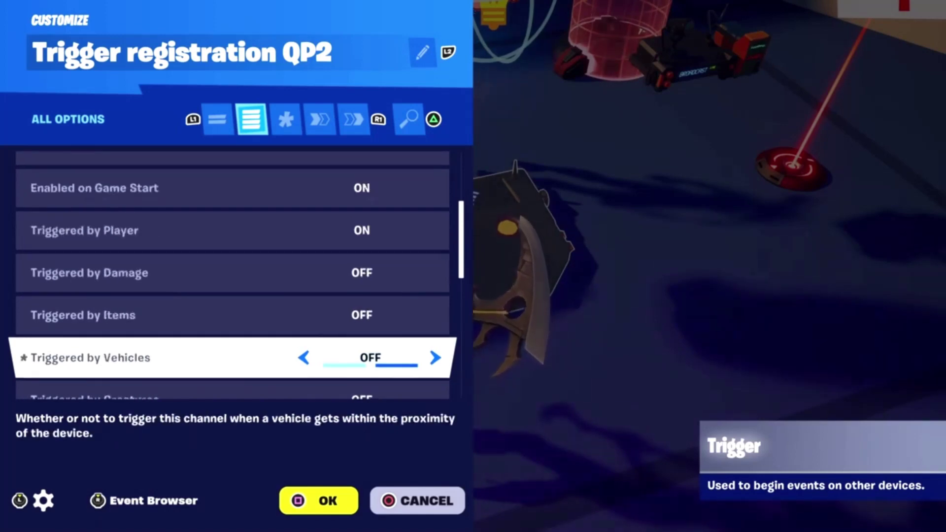
{"action": "key", "text": "Down"}
{"action": "key", "text": "Down"}
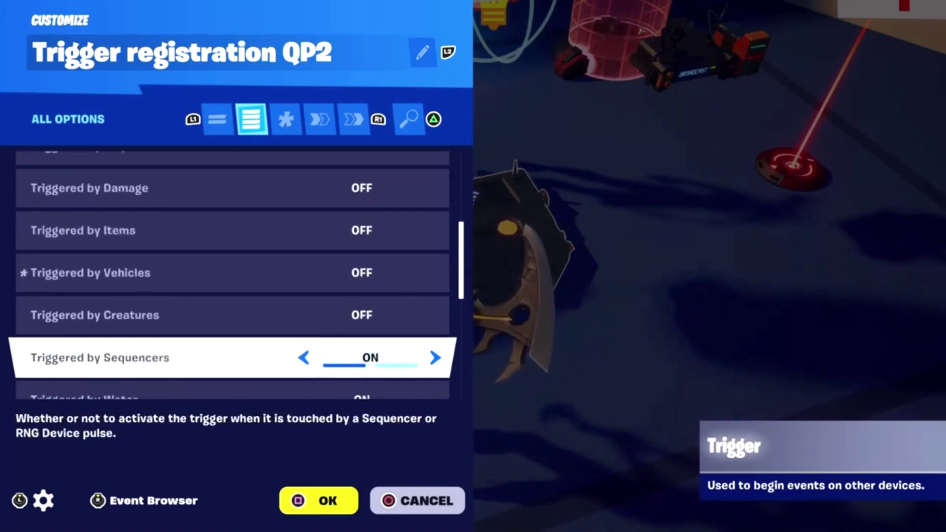
{"action": "key", "text": "Down"}
{"action": "key", "text": "Down"}
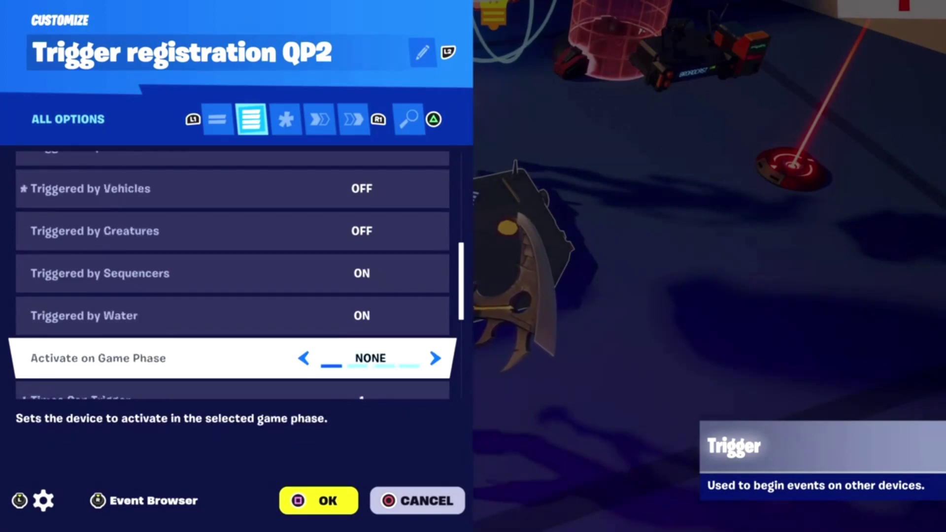
- Review Trigger registration QP2's remaining options from Times Can Trigger to Transmit Every X Triggers
{"action": "key", "text": "Down"}
{"action": "key", "text": "Down"}
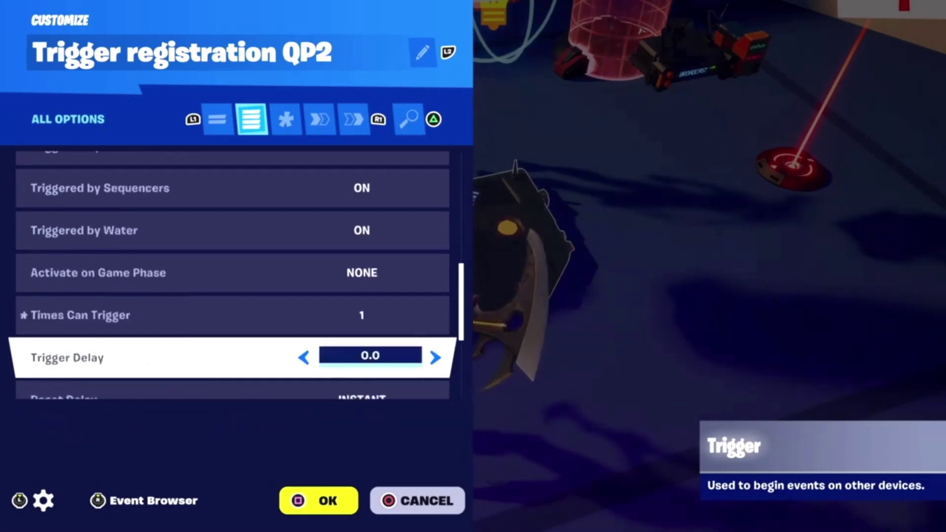
{"action": "key", "text": "Down"}
{"action": "key", "text": "Down"}
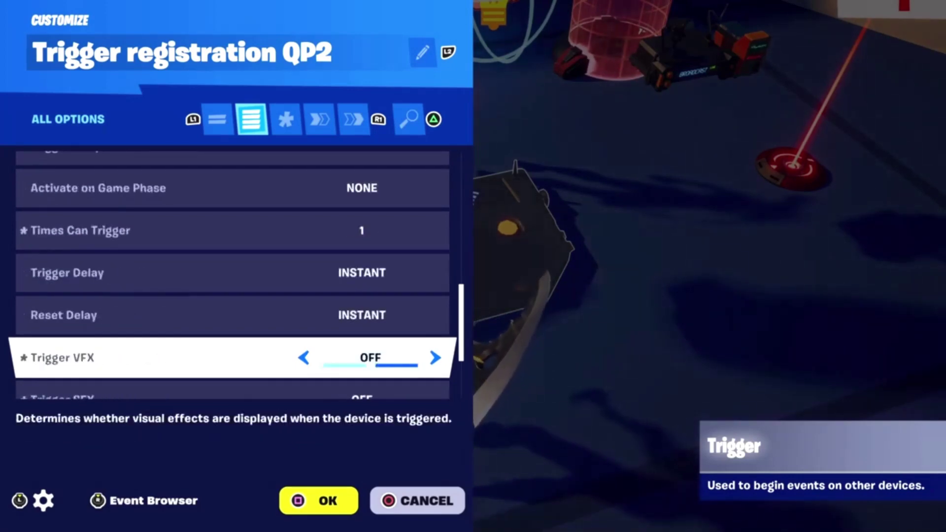
{"action": "key", "text": "Down"}
{"action": "key", "text": "Down"}
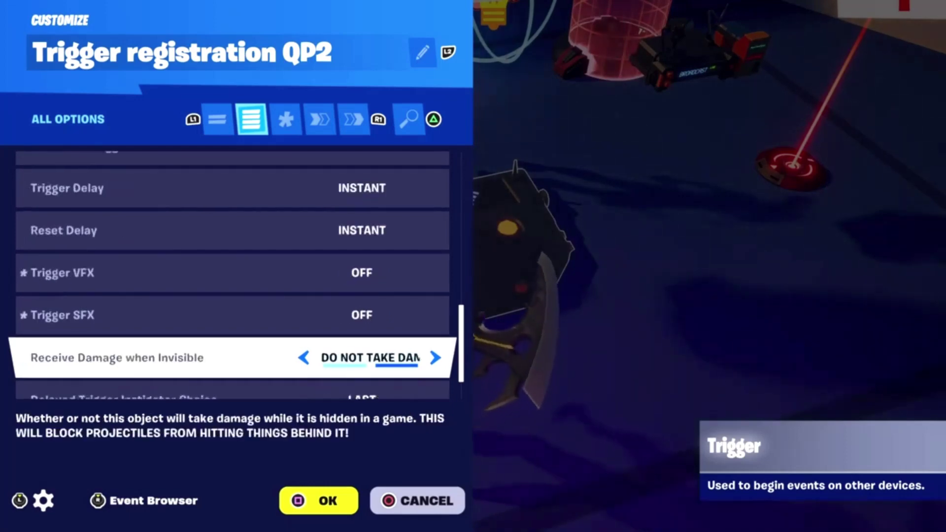
{"action": "key", "text": "Down"}
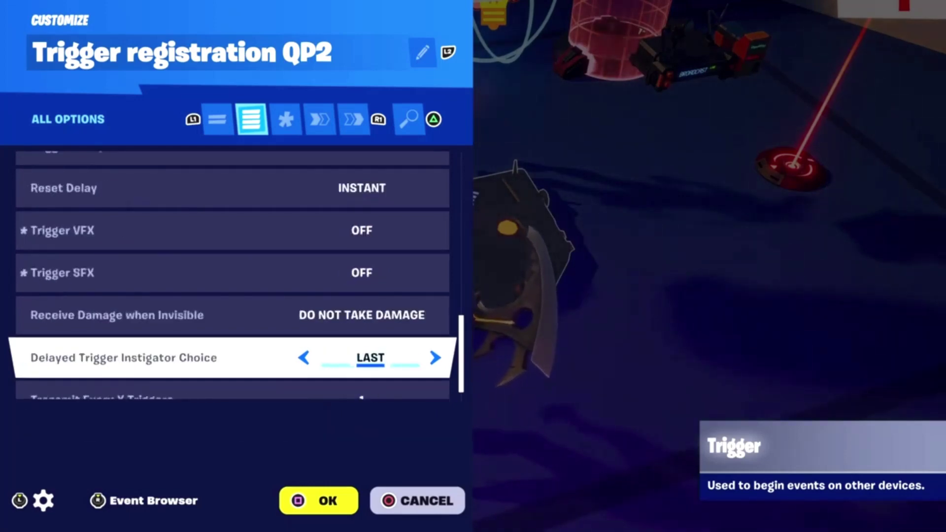
{"action": "key", "text": "Down"}
- Examine Trigger registration QP2's function bindings for Enable, Disable, Reset Times Triggered and Trigger
{"action": "key", "text": "e"}
{"action": "key", "text": "e"}
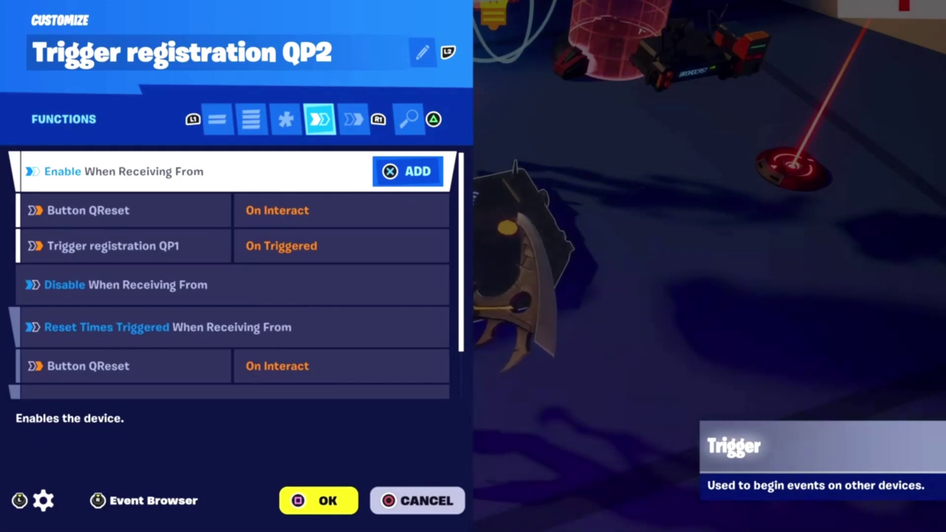
{"action": "key", "text": "Down"}
{"action": "key", "text": "Down"}
{"action": "key", "text": "Down"}
{"action": "key", "text": "Down"}
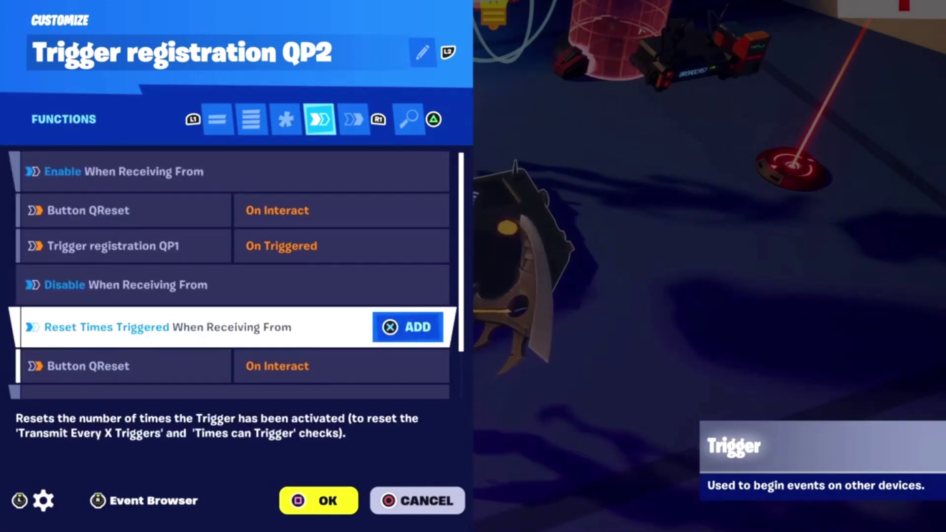
{"action": "key", "text": "Down"}
{"action": "key", "text": "Down"}
{"action": "key", "text": "Down"}
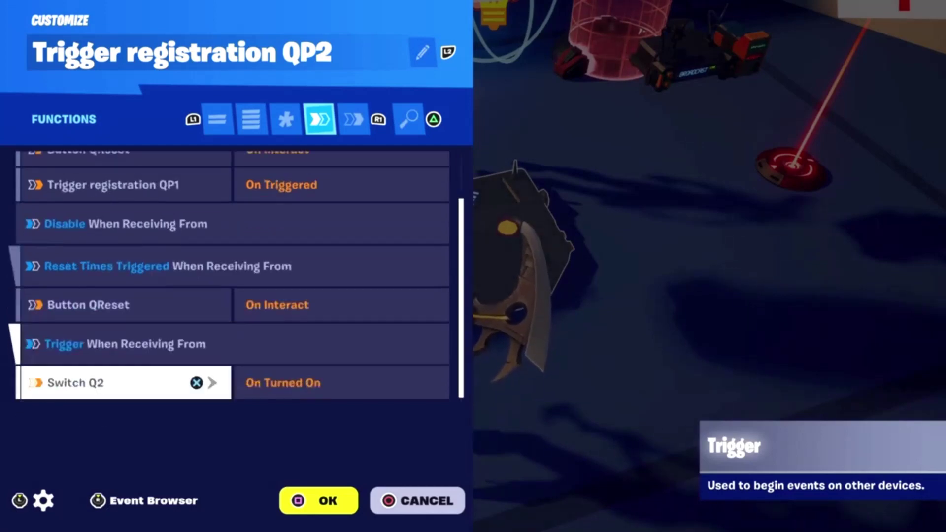
{"action": "key", "text": "Up"}
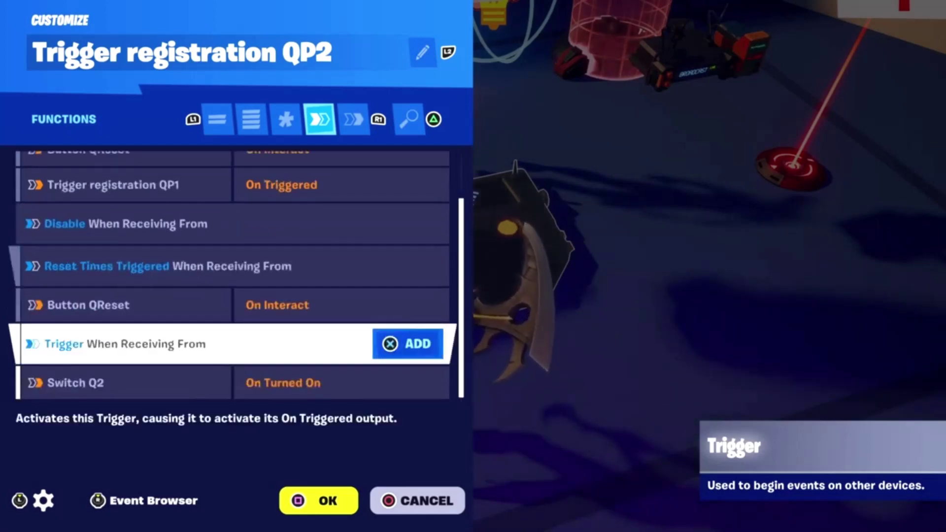
{"action": "key", "text": "Down"}
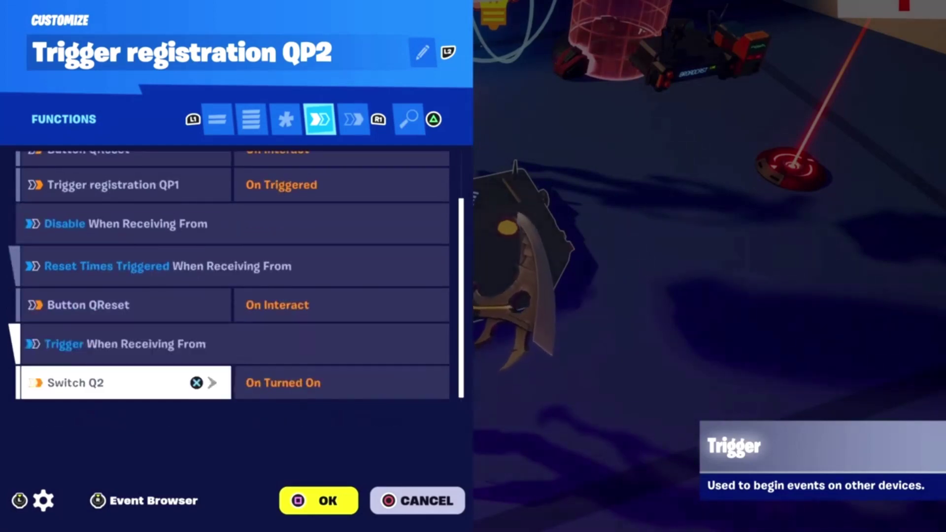
- Examine Trigger registration QP2's On Triggered event bindings, from Timer Device 2m queue wait to the Message Feed Device, and close its settings
{"action": "key", "text": "e"}
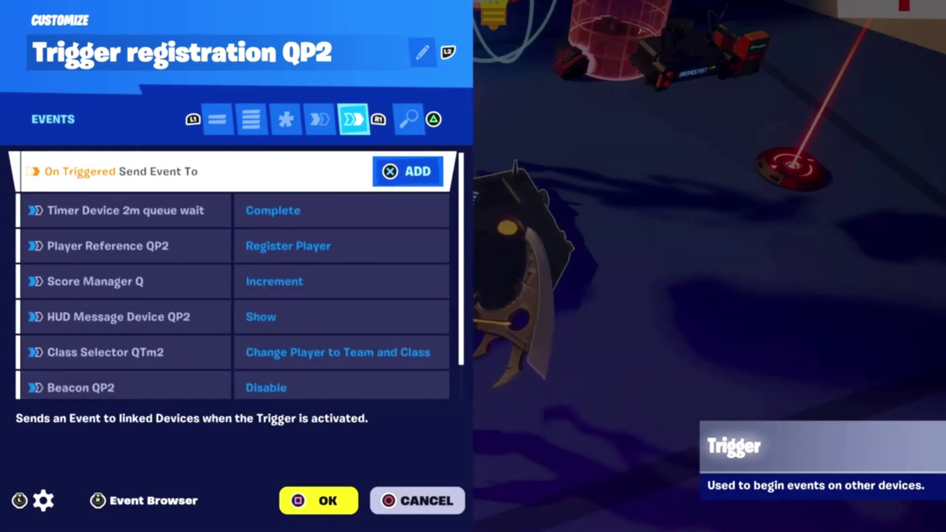
{"action": "key", "text": "Down"}
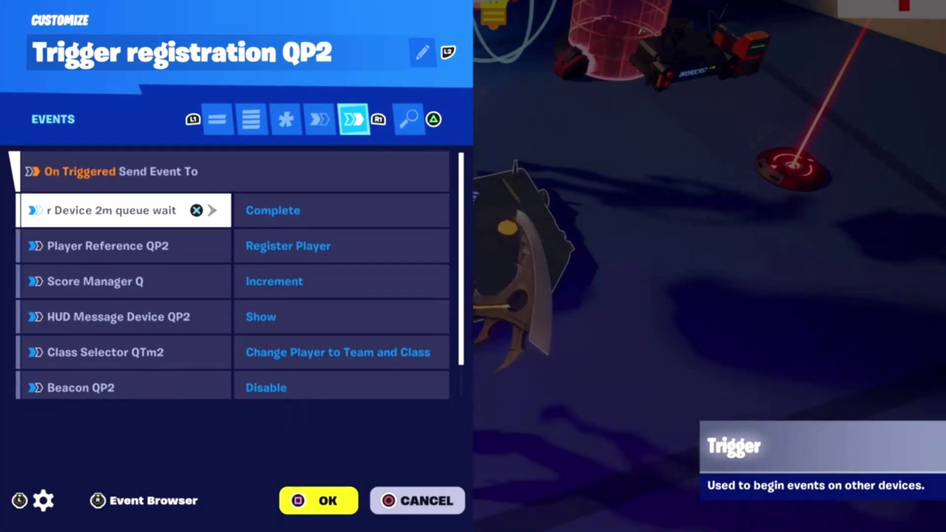
{"action": "key", "text": "Down"}
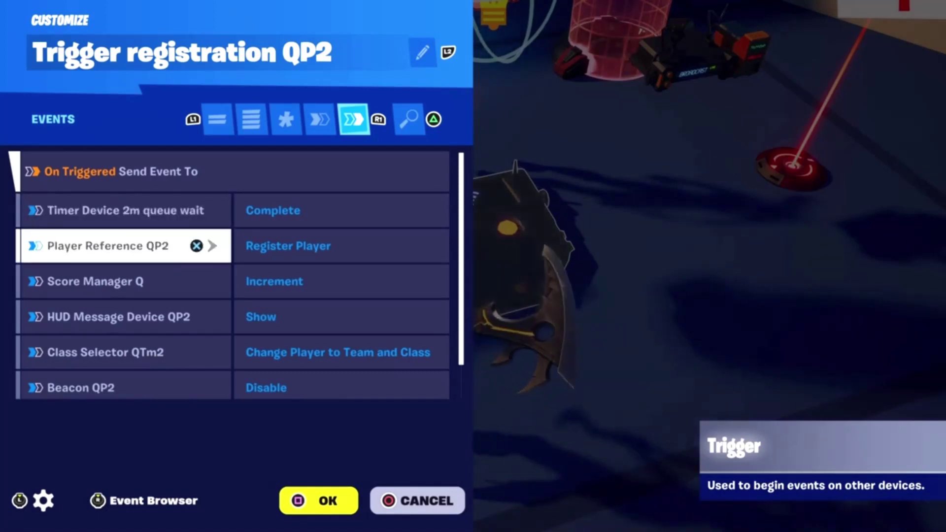
{"action": "key", "text": "Down"}
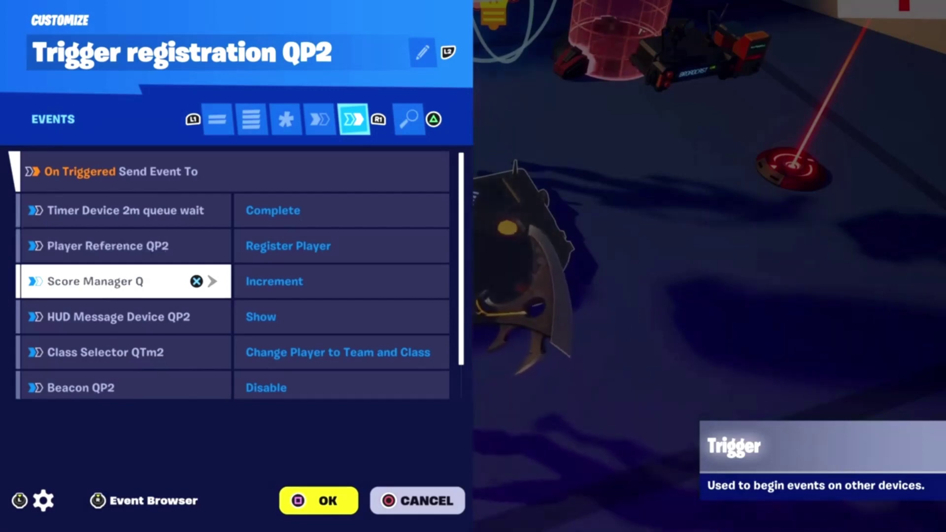
{"action": "key", "text": "Down"}
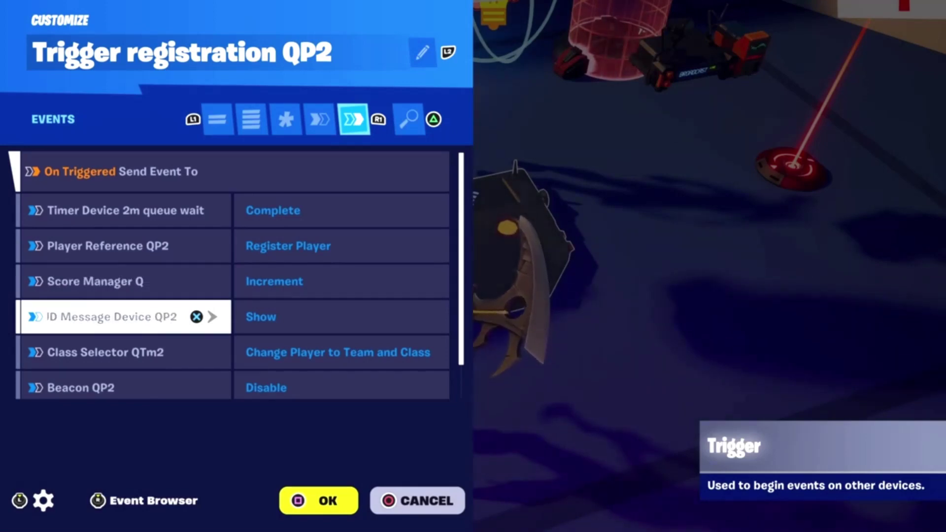
{"action": "key", "text": "Down"}
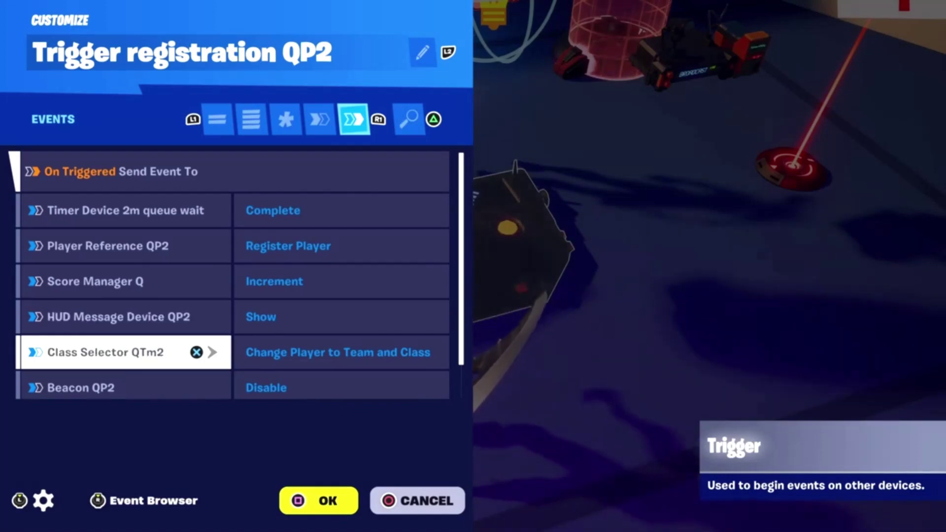
{"action": "key", "text": "Down"}
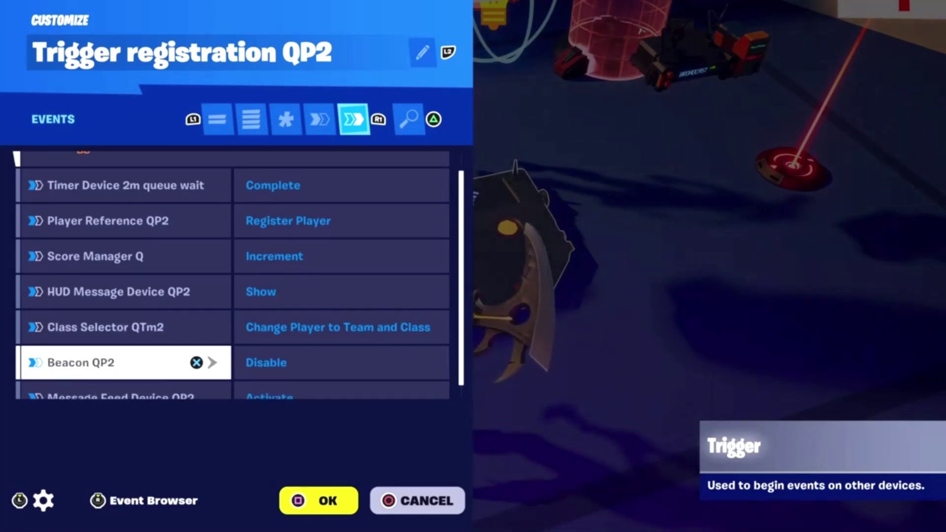
{"action": "key", "text": "Down"}
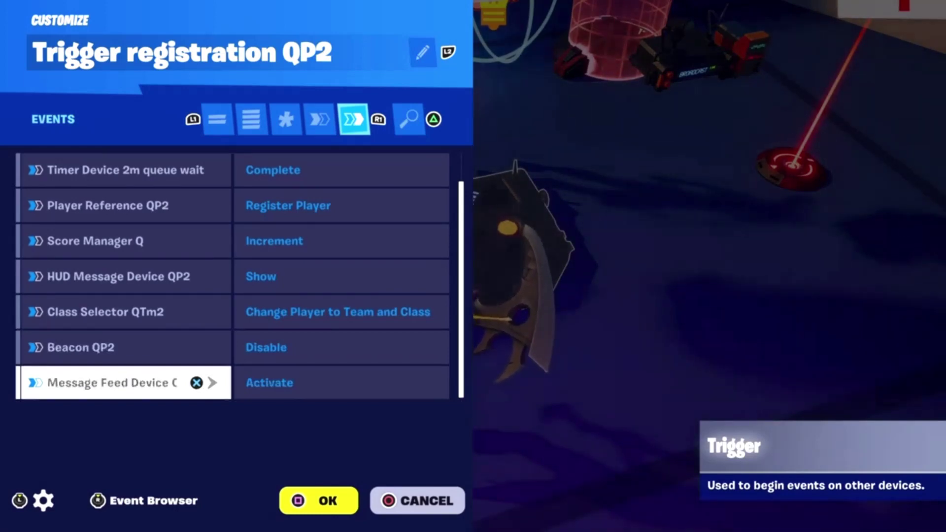
{"action": "key", "text": "Escape"}
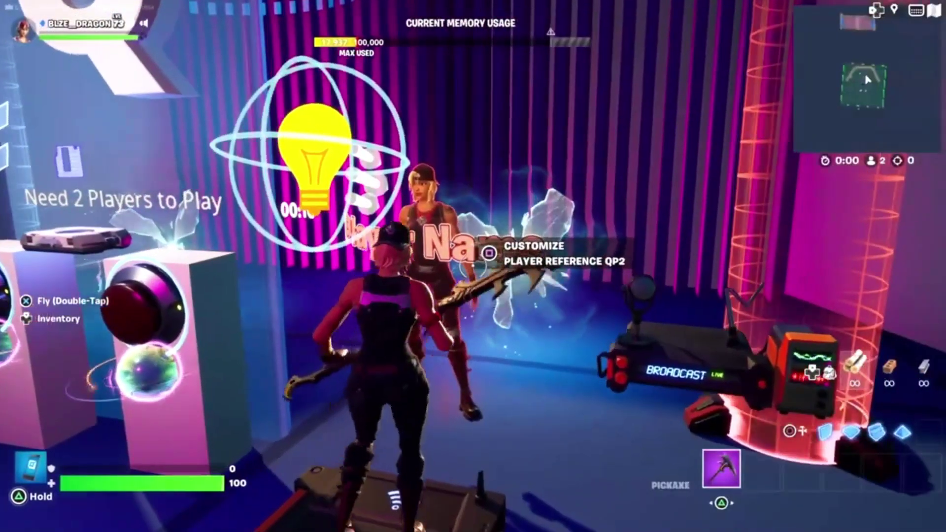
- Open the settings of Player Reference QP2 and review its display options from Show Hologram to Show Player Details
{"action": "key", "text": "e"}
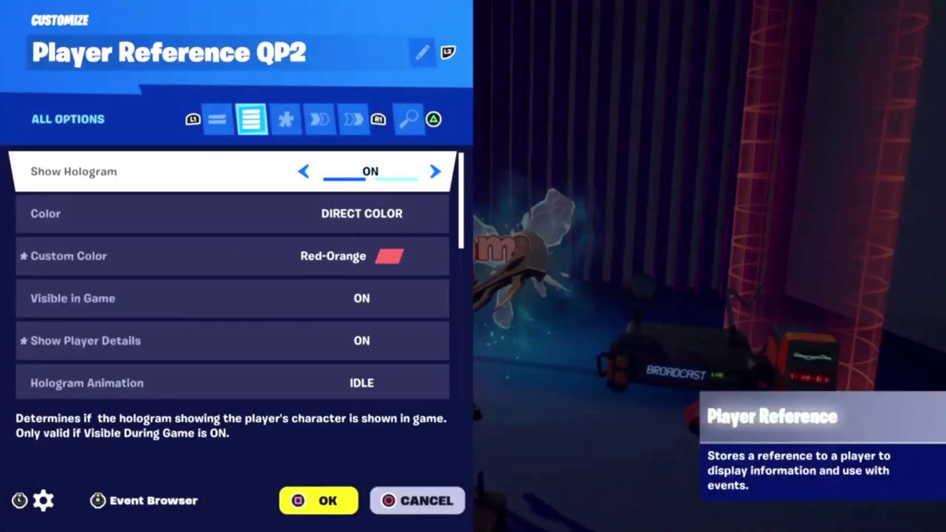
{"action": "key", "text": "Down"}
{"action": "key", "text": "Down"}
{"action": "key", "text": "Down"}
{"action": "key", "text": "Down"}
{"action": "key", "text": "Down"}
{"action": "key", "text": "Down"}
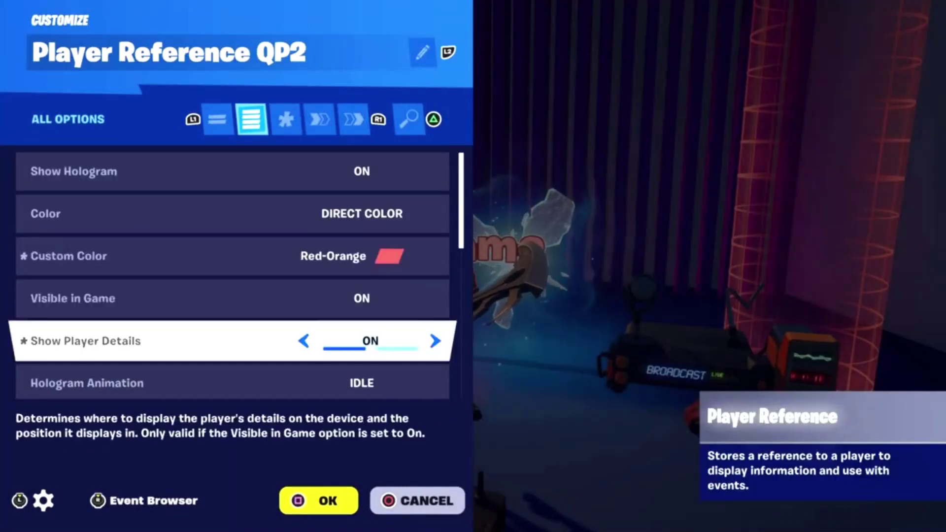
- Review Player Reference QP2's remaining options, from Hologram Animation through Player Details Height to Update Registered Player
{"action": "key", "text": "Down"}
{"action": "key", "text": "Down"}
{"action": "key", "text": "Down"}
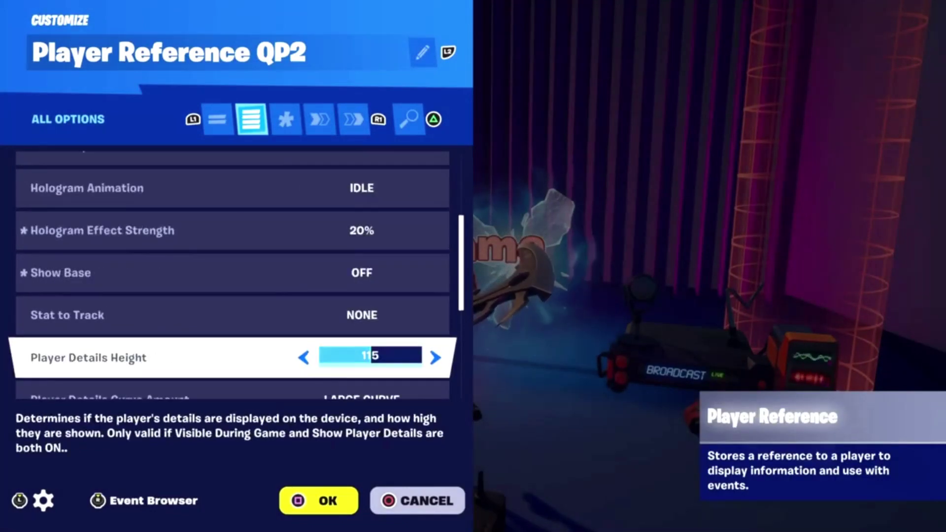
{"action": "key", "text": "Down"}
{"action": "key", "text": "Down"}
{"action": "key", "text": "Down"}
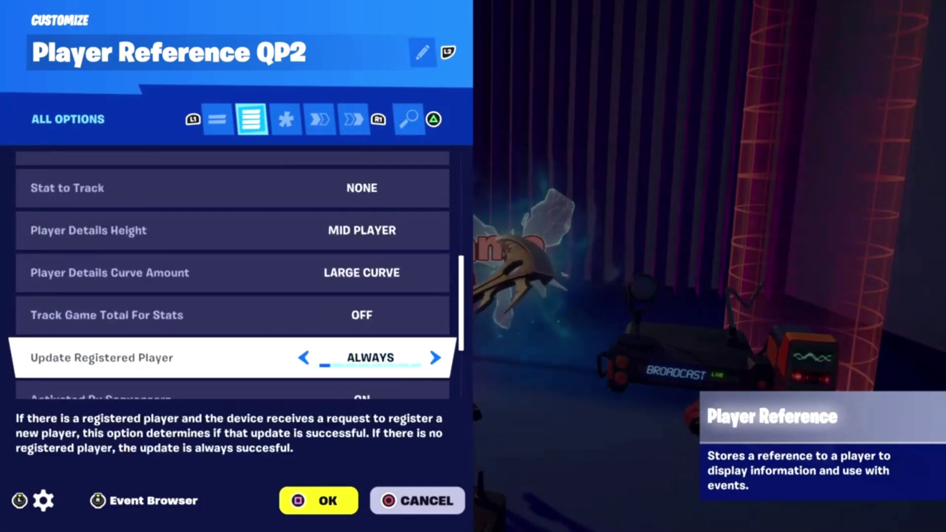
{"action": "key", "text": "Down"}
{"action": "key", "text": "Down"}
- Examine Player Reference QP2's function bindings for Register Player, Activate, Clear Player, Enable and Disable
{"action": "key", "text": "e"}
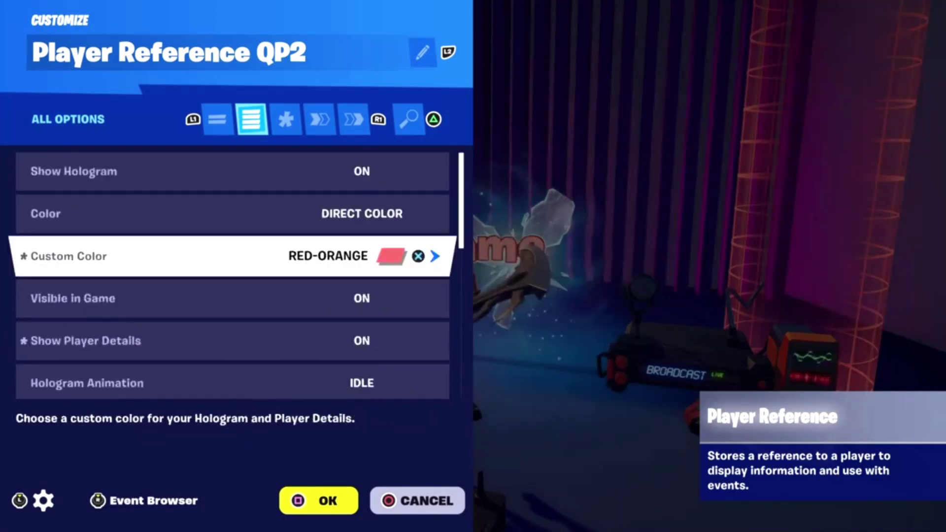
{"action": "key", "text": "e"}
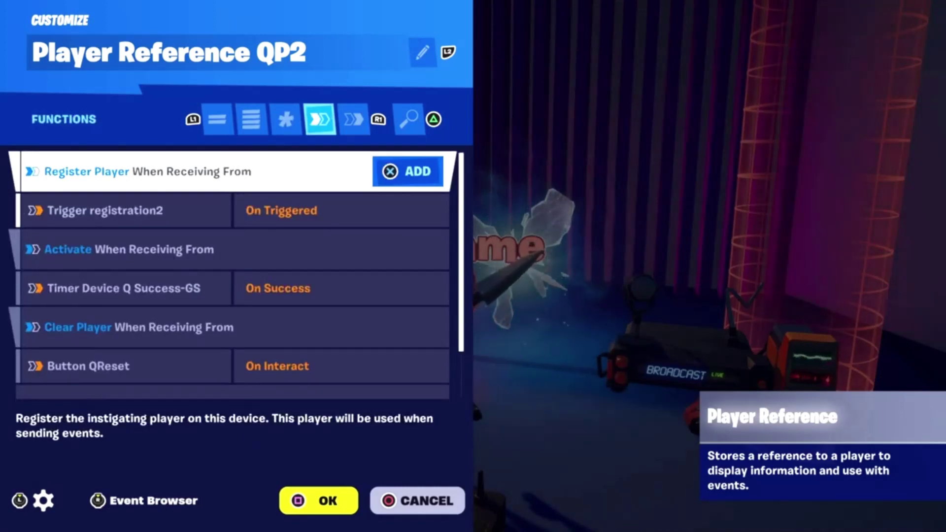
{"action": "key", "text": "Down"}
{"action": "key", "text": "Down"}
{"action": "key", "text": "Down"}
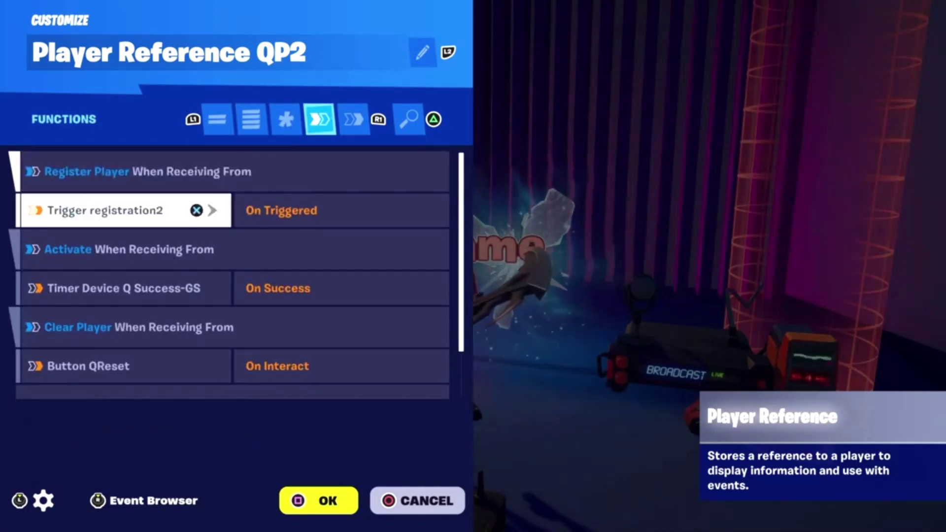
{"action": "key", "text": "Up"}
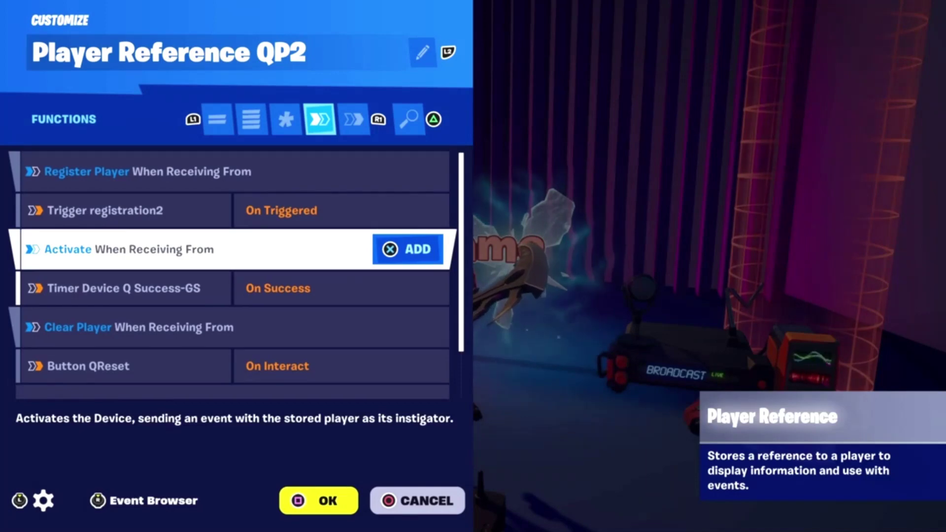
{"action": "key", "text": "Down"}
{"action": "key", "text": "Down"}
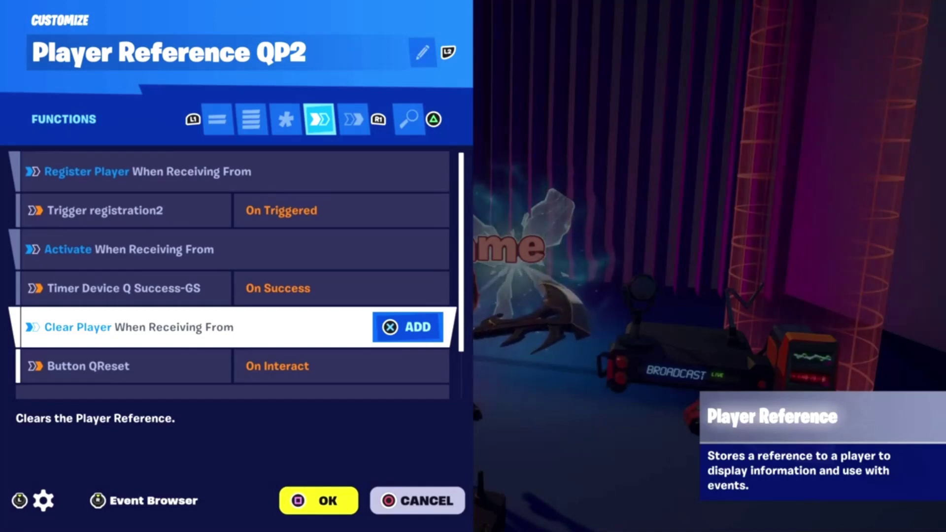
{"action": "key", "text": "Down"}
{"action": "key", "text": "Down"}
{"action": "key", "text": "Down"}
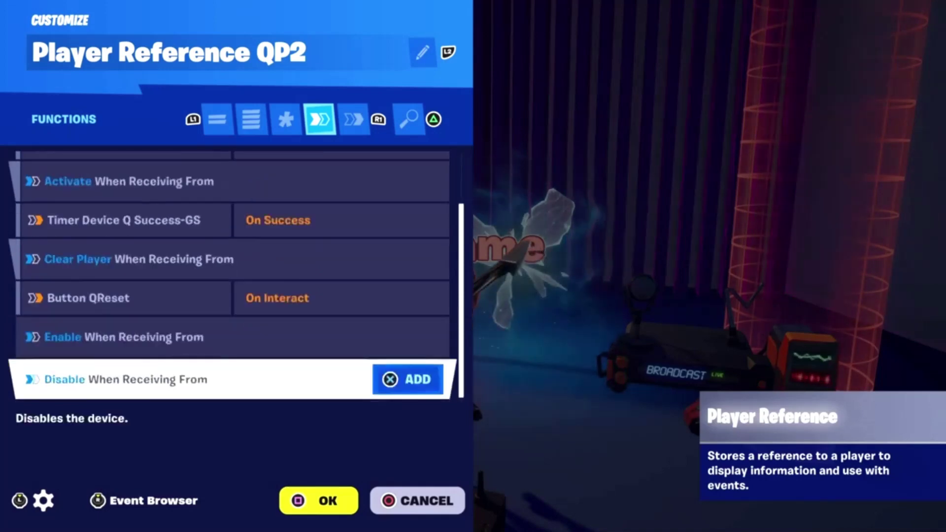
- Examine Player Reference QP2's event bindings from On Activated to On Player Replaced and close its settings
{"action": "key", "text": "e"}
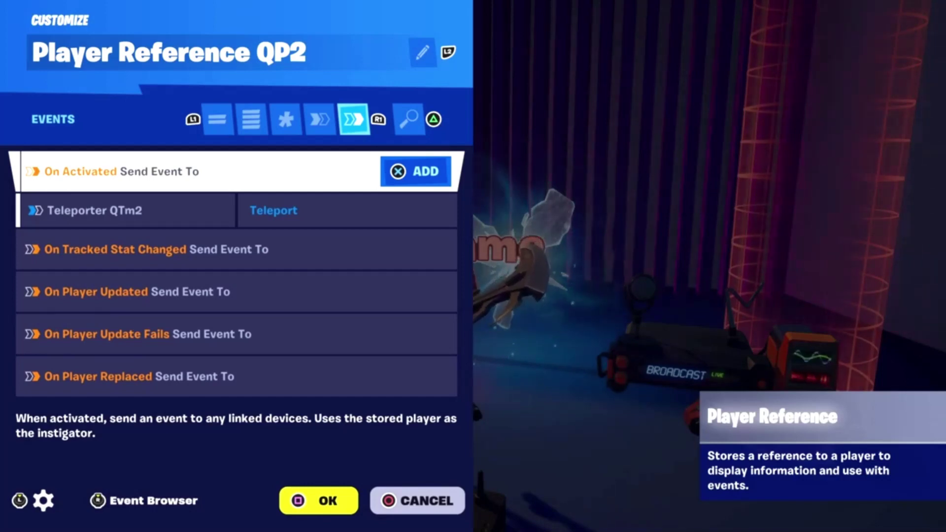
{"action": "key", "text": "Down"}
{"action": "key", "text": "Down"}
{"action": "key", "text": "Down"}
{"action": "key", "text": "Down"}
{"action": "key", "text": "Down"}
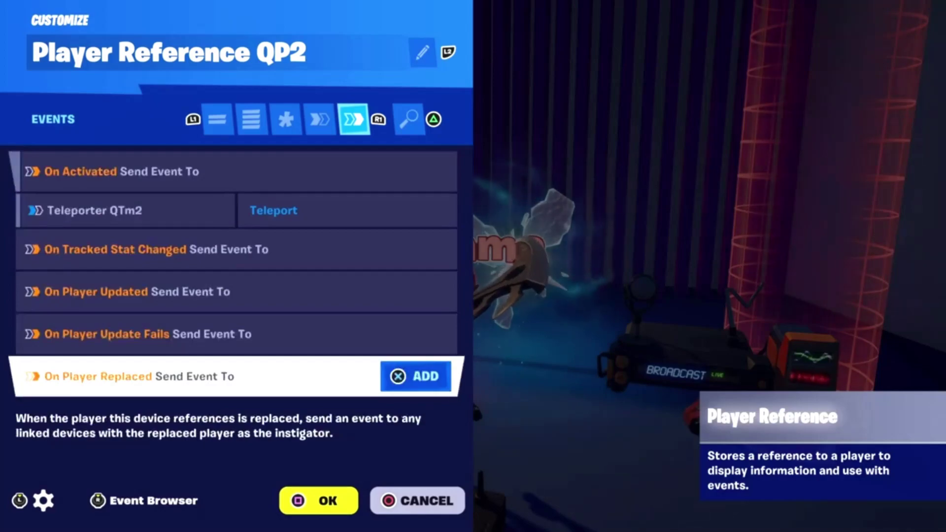
{"action": "key", "text": "Escape"}
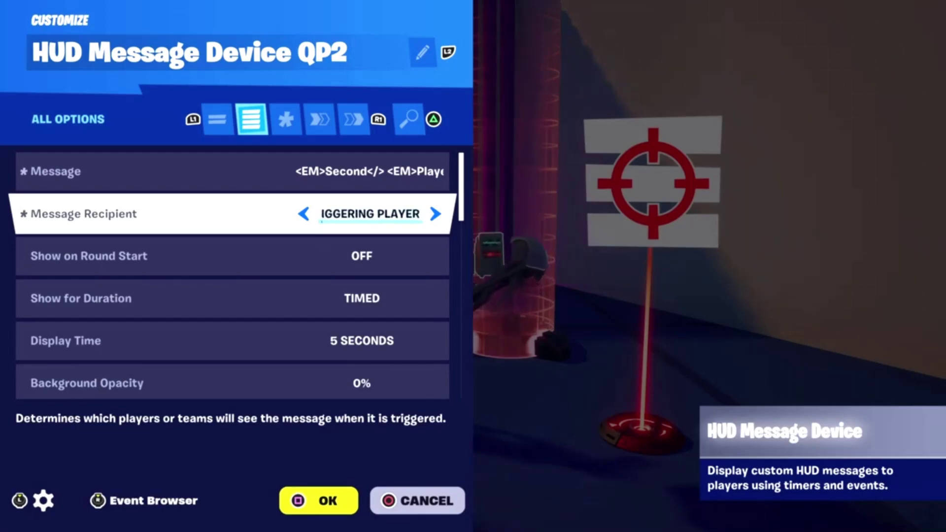
- Set HUD Message Device QP2's Message Recipient to All and review its options from Show on Round Start to Background Color
{"action": "key", "text": "Right"}
{"action": "key", "text": "Down"}
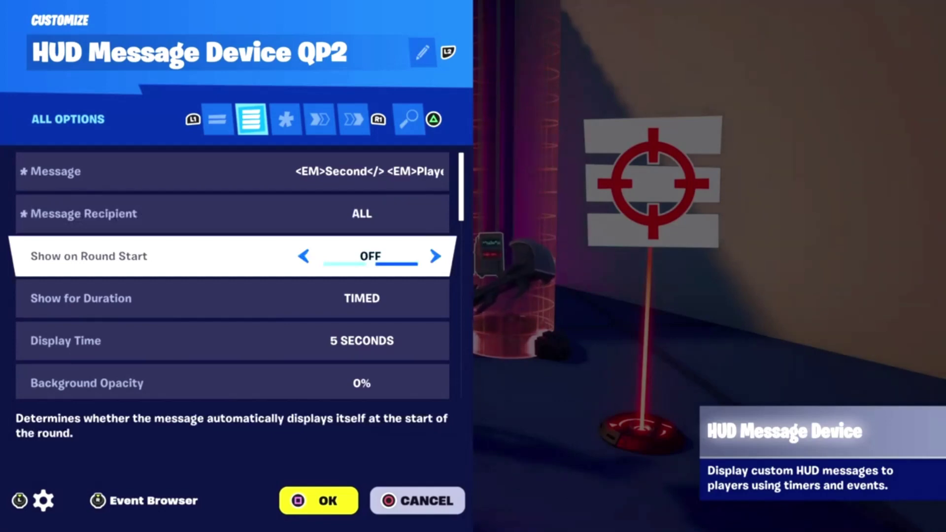
{"action": "key", "text": "Down"}
{"action": "key", "text": "Down"}
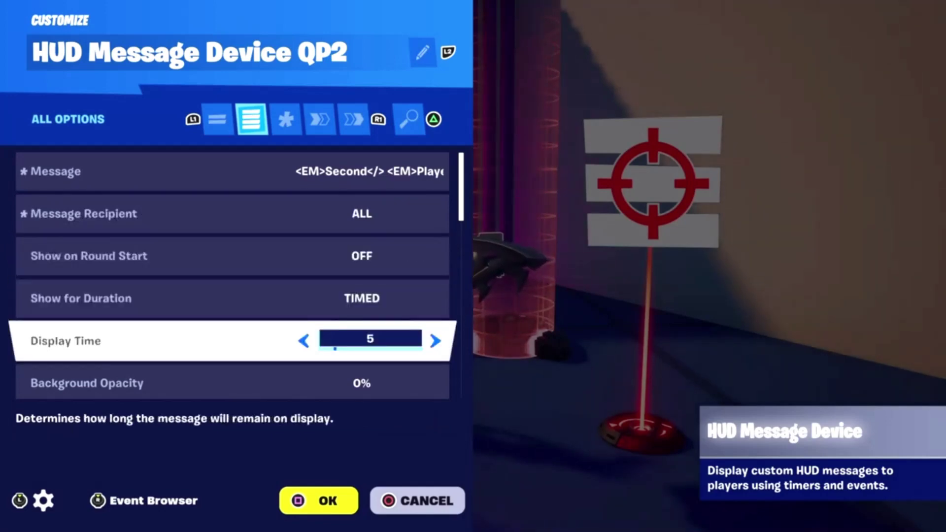
{"action": "key", "text": "Down"}
{"action": "key", "text": "Down"}
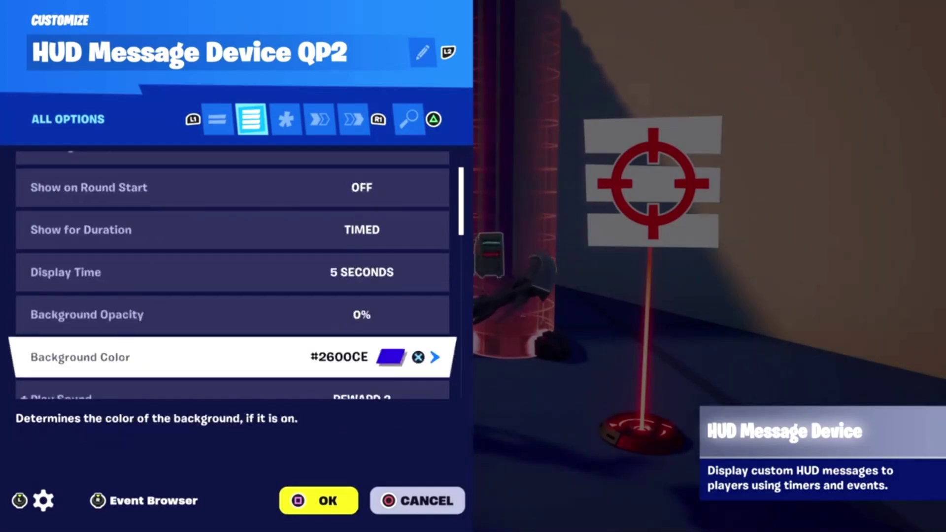
- Review HUD Message Device QP2's options from Play Sound and Placement to Queue Timeout
{"action": "key", "text": "Down"}
{"action": "key", "text": "Down"}
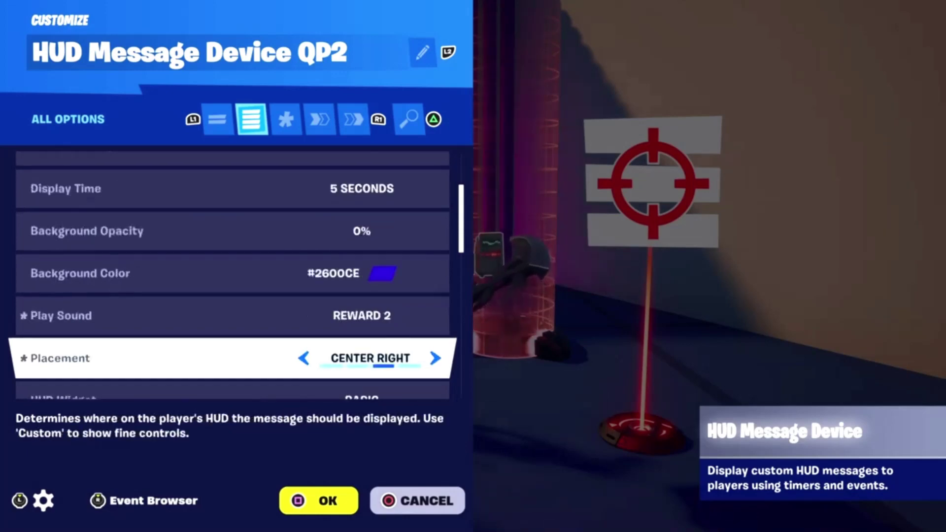
{"action": "key", "text": "Down"}
{"action": "key", "text": "Down"}
{"action": "key", "text": "Down"}
{"action": "key", "text": "Down"}
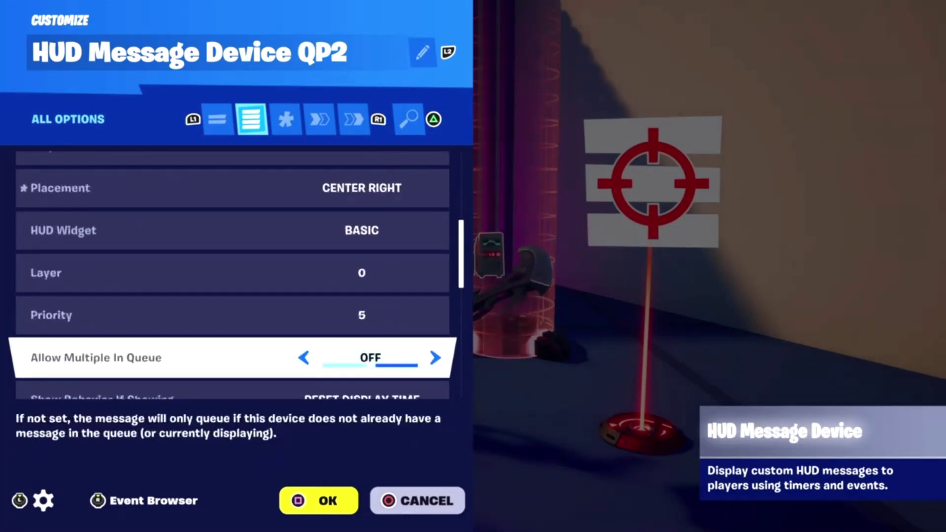
{"action": "key", "text": "Down"}
{"action": "key", "text": "Down"}
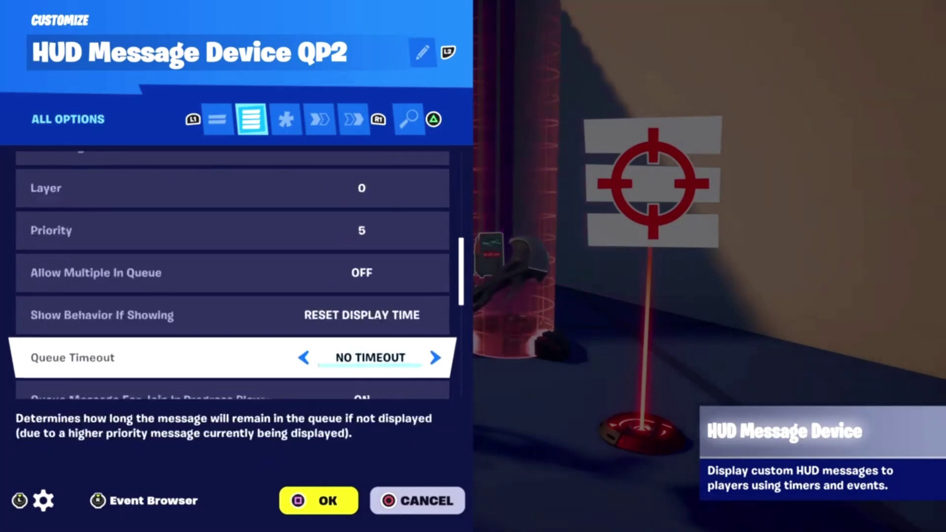
- Review HUD Message Device QP2's remaining options, including the join-in-progress queueing, intro and outro animations and text style
{"action": "key", "text": "Down"}
{"action": "key", "text": "Down"}
{"action": "key", "text": "Down"}
{"action": "key", "text": "Down"}
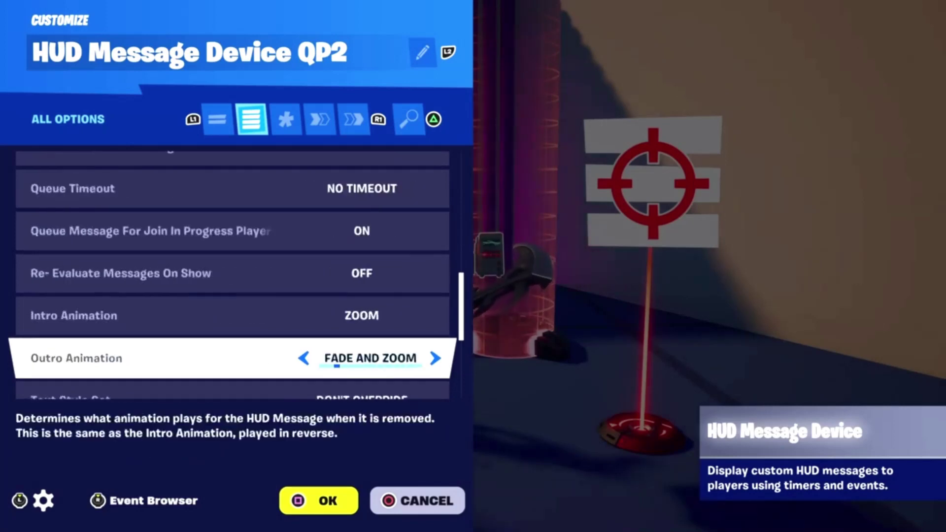
{"action": "key", "text": "Down"}
{"action": "key", "text": "Down"}
{"action": "key", "text": "Down"}
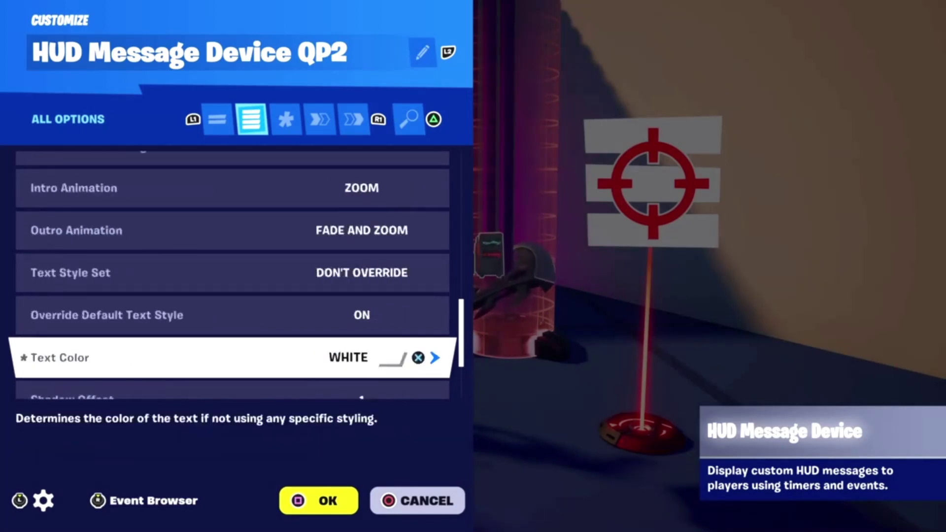
{"action": "key", "text": "Down"}
{"action": "key", "text": "Down"}
{"action": "key", "text": "Down"}
- Examine HUD Message Device QP2's function and event bindings and close its settings
{"action": "key", "text": "Down"}
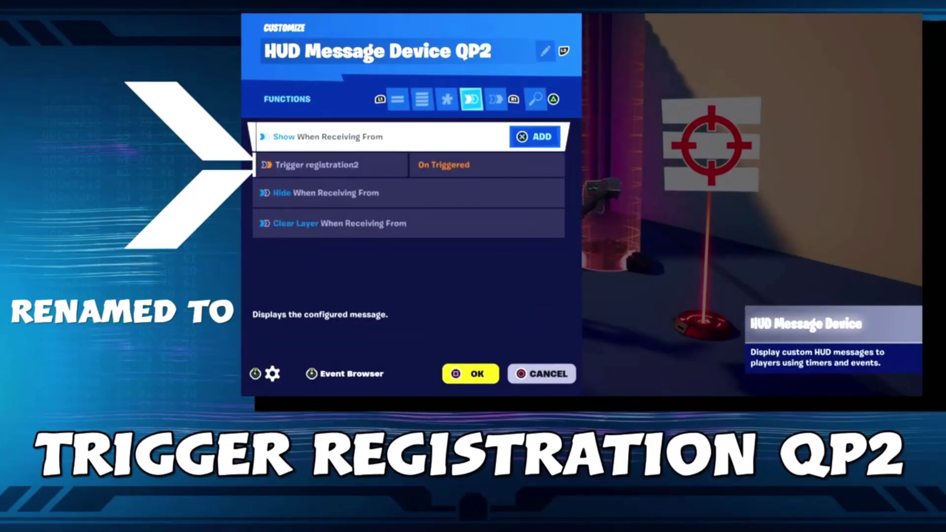
{"action": "left_click", "coordinate": [331, 164]}
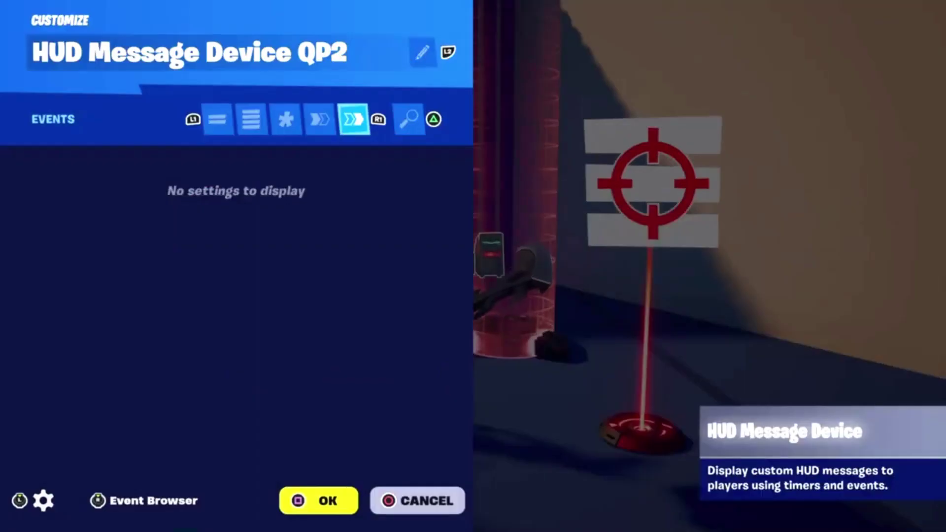
{"action": "key", "text": "Escape"}
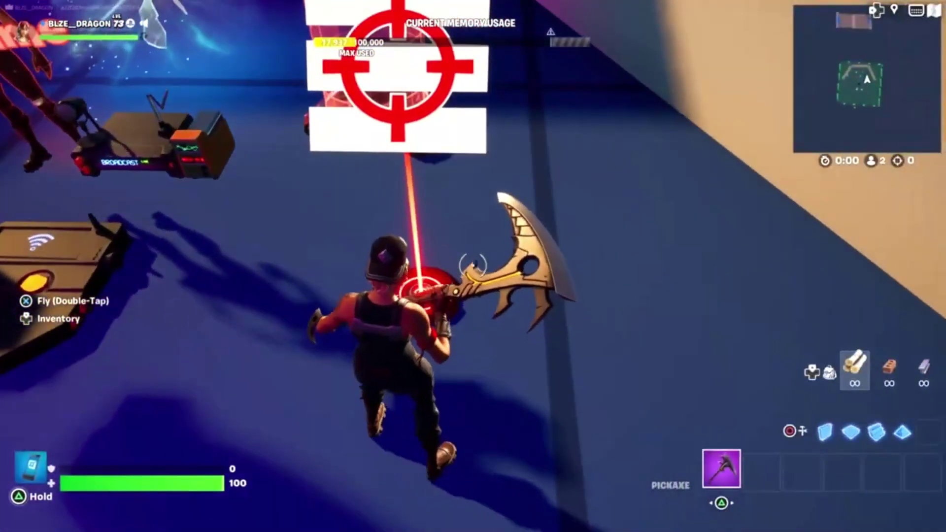
- Open Message Feed Device QP2's settings and review its options from Message and Message Color to class-based message visibility
{"action": "key", "text": "e"}
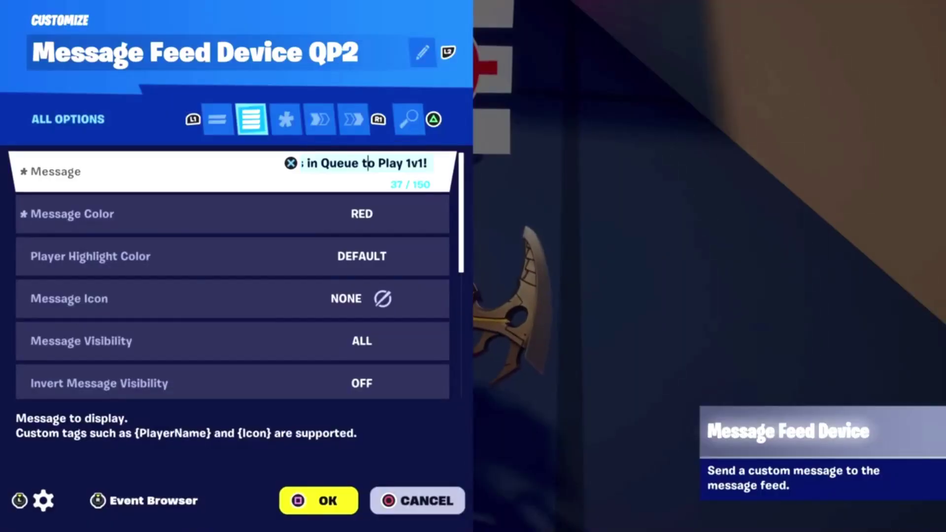
{"action": "key", "text": "Down"}
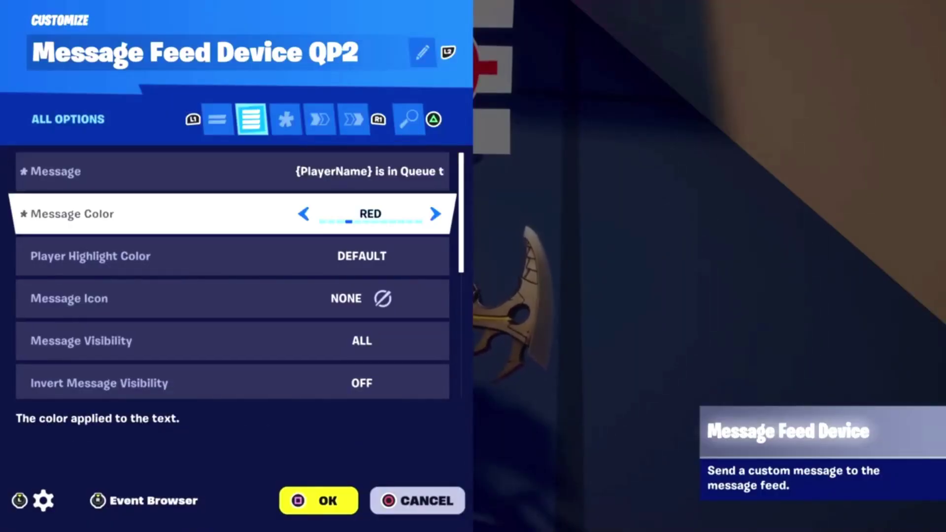
{"action": "key", "text": "Down"}
{"action": "key", "text": "Down"}
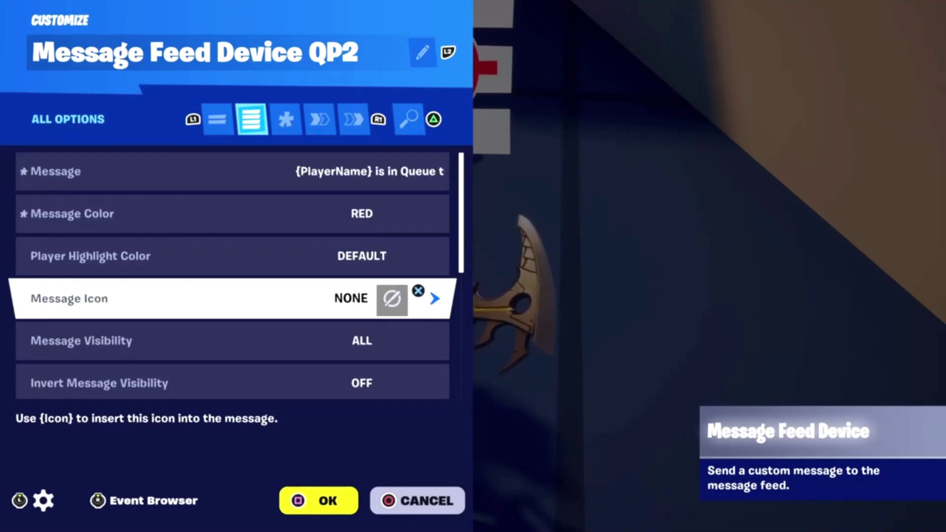
{"action": "key", "text": "Down"}
{"action": "key", "text": "Down"}
{"action": "key", "text": "Down"}
{"action": "key", "text": "Down"}
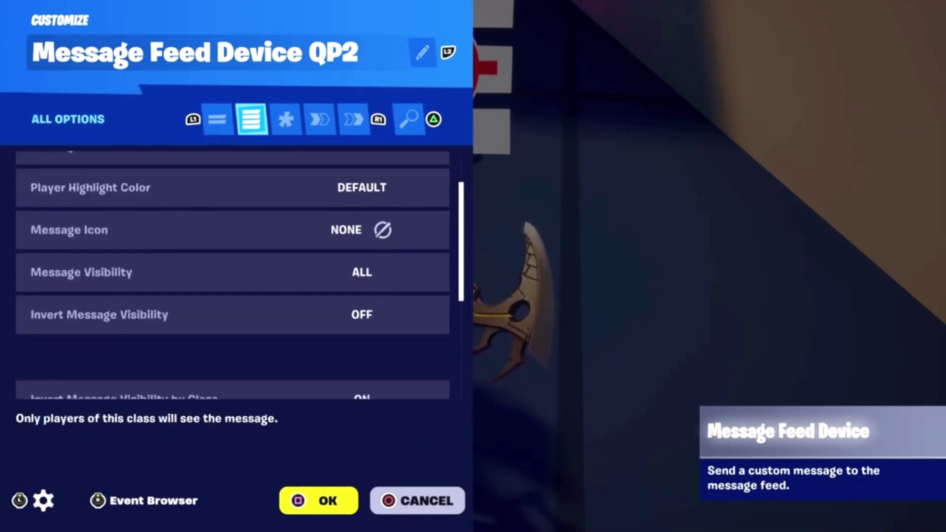
- Review Message Feed Device QP2's options from Invert Message Visibility by Class to Invert Activated by Class
{"action": "key", "text": "Down"}
{"action": "key", "text": "Down"}
{"action": "key", "text": "Down"}
{"action": "key", "text": "Down"}
{"action": "key", "text": "Down"}
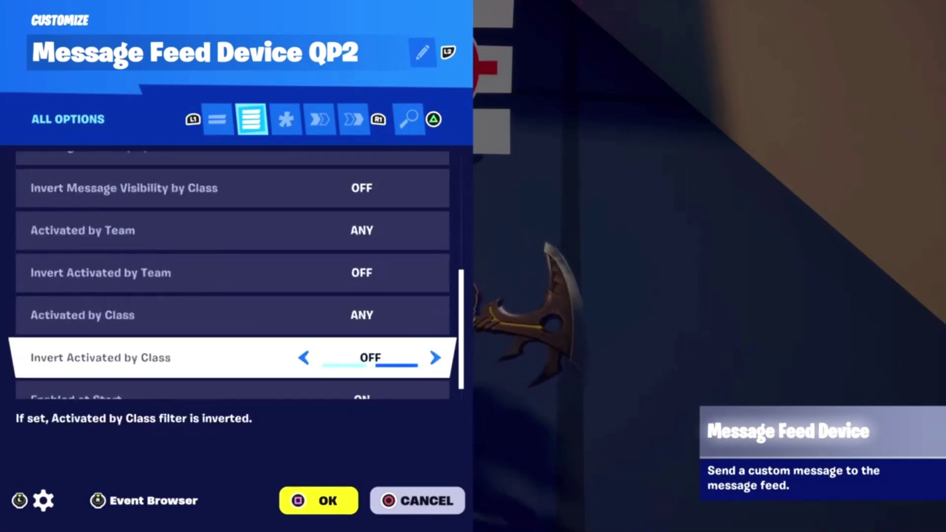
- Examine Message Feed Device QP2's function and event bindings and close its settings
{"action": "key", "text": "e"}
{"action": "key", "text": "e"}
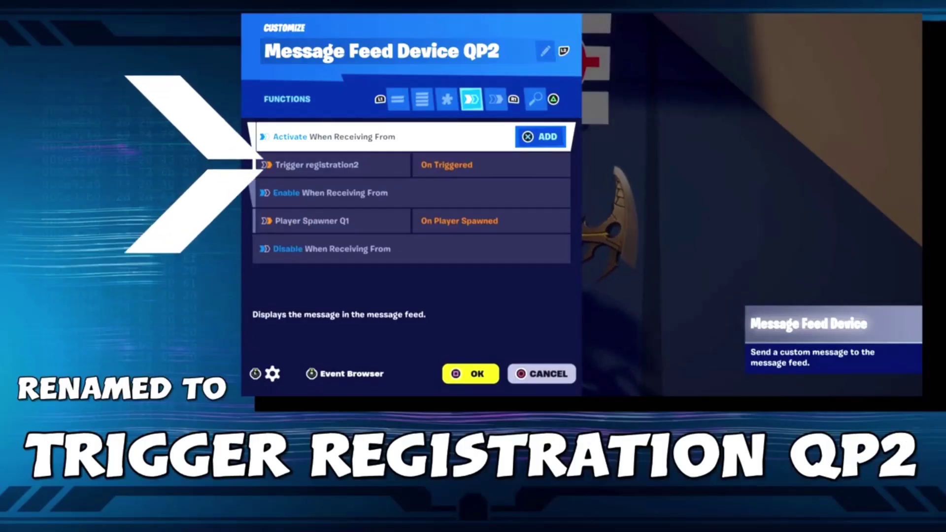
{"action": "key", "text": "Down"}
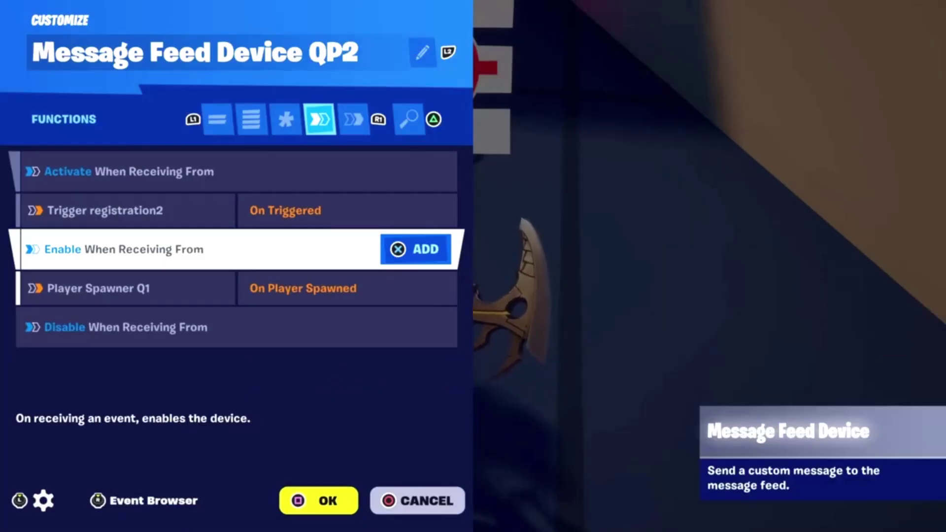
{"action": "key", "text": "Down"}
{"action": "key", "text": "e"}
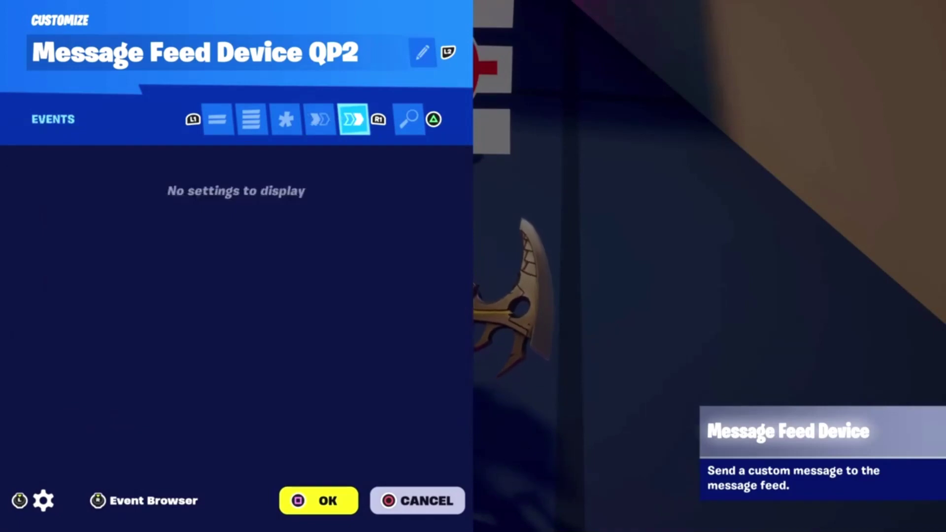
{"action": "key", "text": "Escape"}
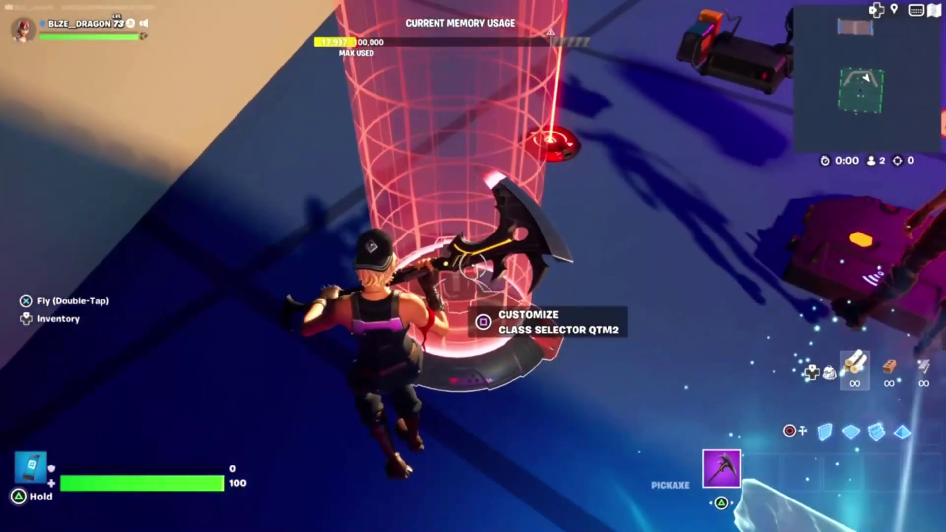
- Open Class Selector QTm2's settings and review its options from Class to Switch to through Activating Team
{"action": "key", "text": "e"}
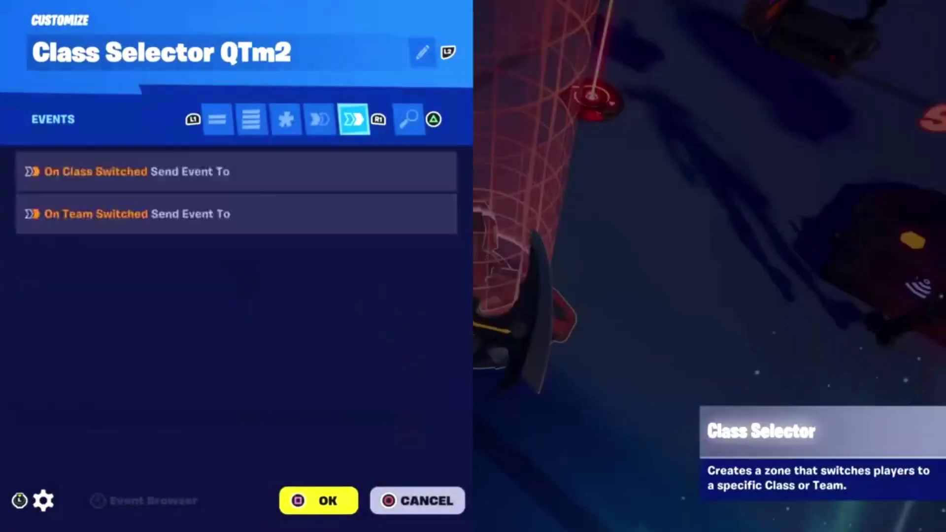
{"action": "key", "text": "q"}
{"action": "key", "text": "q"}
{"action": "key", "text": "q"}
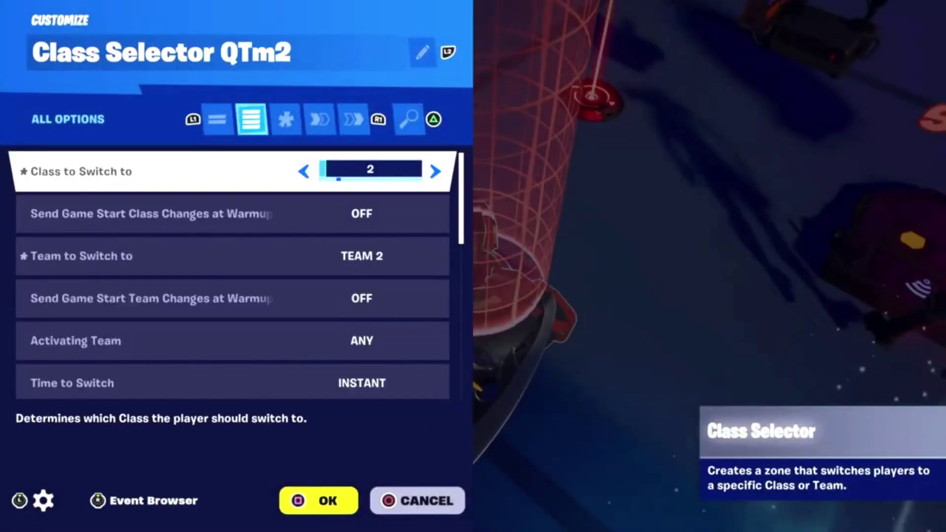
{"action": "key", "text": "Down"}
{"action": "key", "text": "Down"}
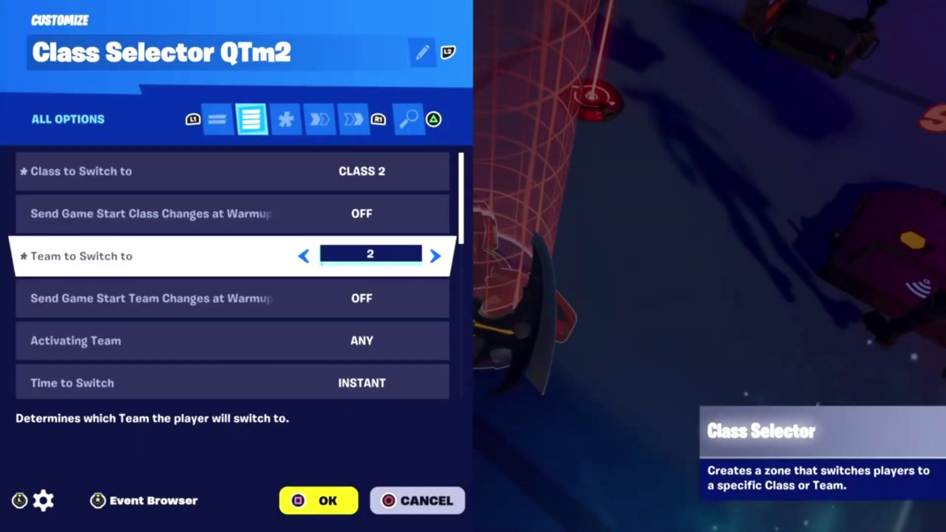
{"action": "key", "text": "Down"}
{"action": "key", "text": "Down"}
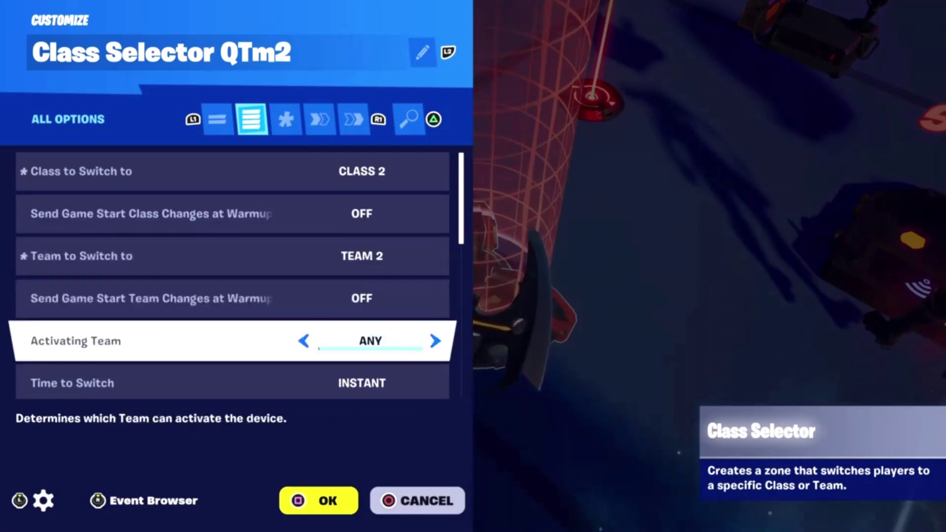
- Review Class Selector QTm2's options from Time to Switch through Visible During Game
{"action": "key", "text": "Down"}
{"action": "key", "text": "Down"}
{"action": "key", "text": "Down"}
{"action": "key", "text": "Down"}
{"action": "key", "text": "Down"}
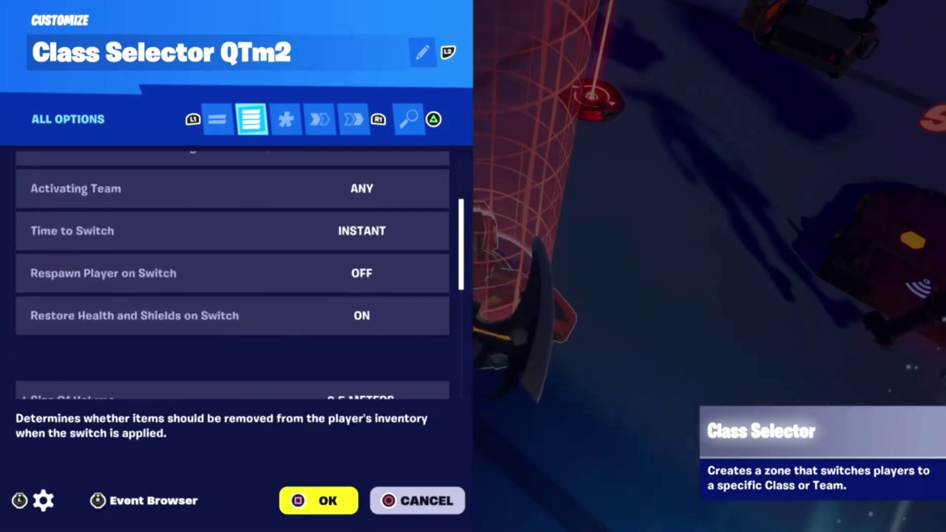
{"action": "key", "text": "Down"}
{"action": "key", "text": "Down"}
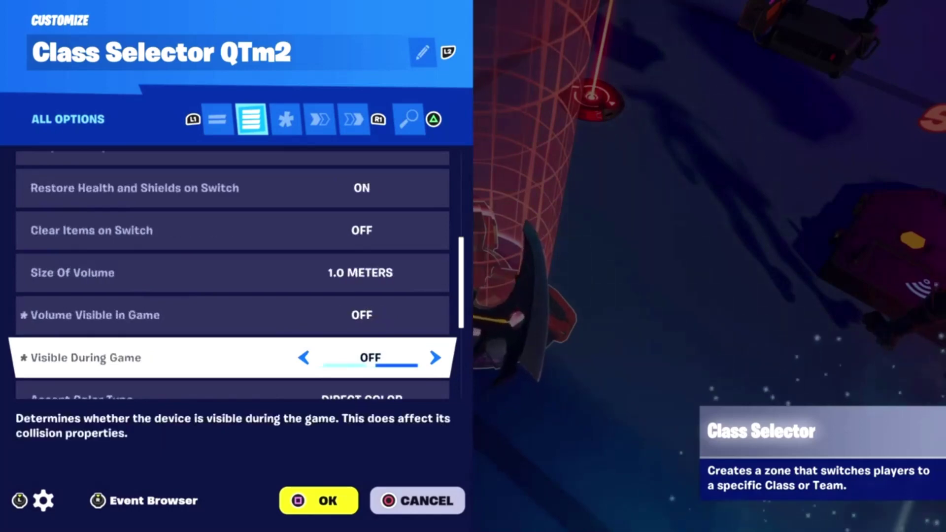
- Review Class Selector QTm2's accent color, enabled phase, audio and activation VFX options
{"action": "key", "text": "Down"}
{"action": "key", "text": "Down"}
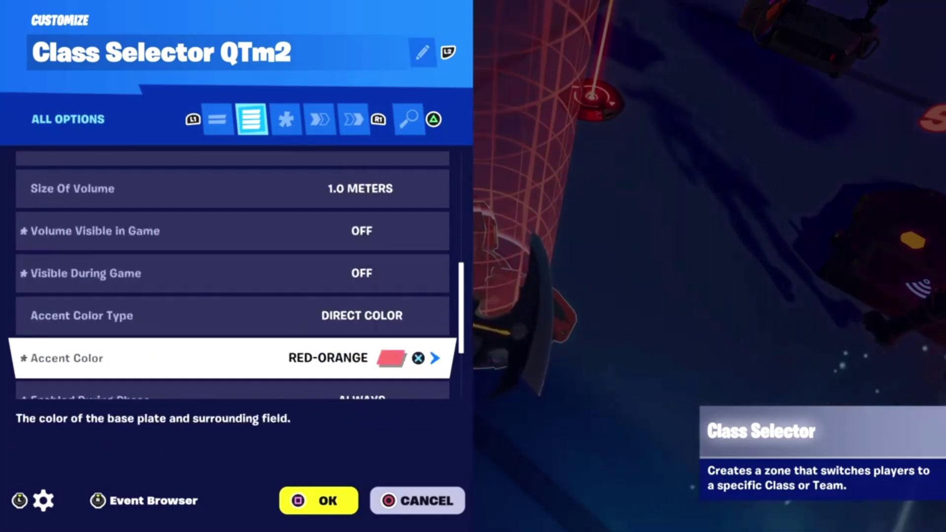
{"action": "key", "text": "Down"}
{"action": "key", "text": "Down"}
{"action": "key", "text": "Down"}
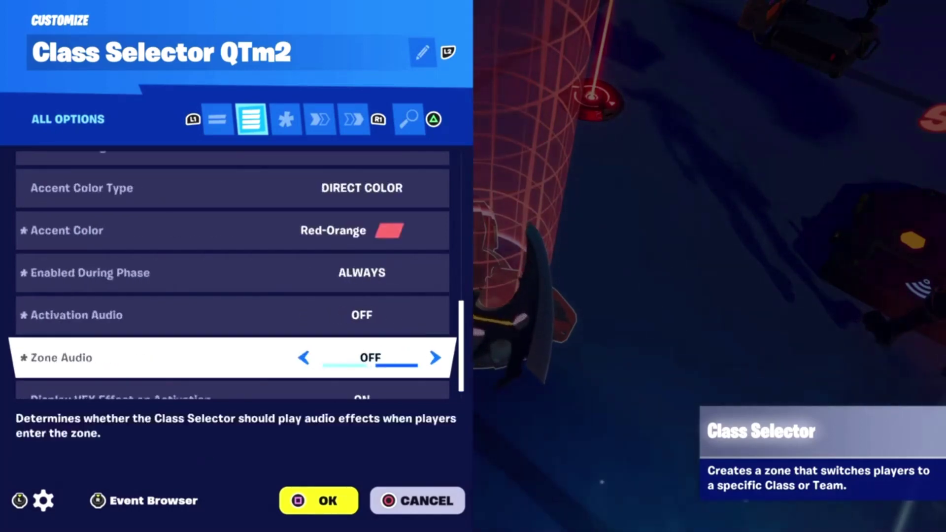
{"action": "key", "text": "Down"}
- Examine Class Selector QTm2's function and event bindings, including Change Player to Team and Class, and close its settings
{"action": "key", "text": "e"}
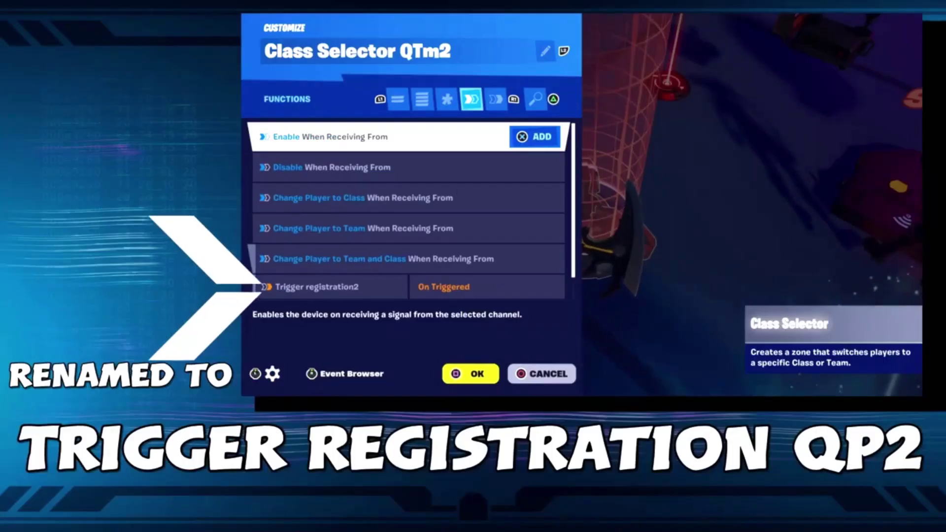
{"action": "key", "text": "Down"}
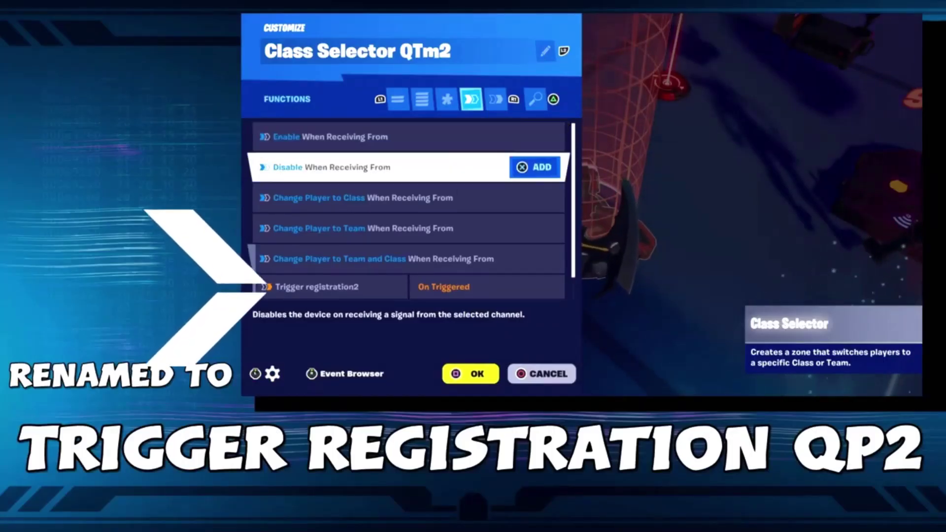
{"action": "key", "text": "Down"}
{"action": "key", "text": "Down"}
{"action": "key", "text": "Down"}
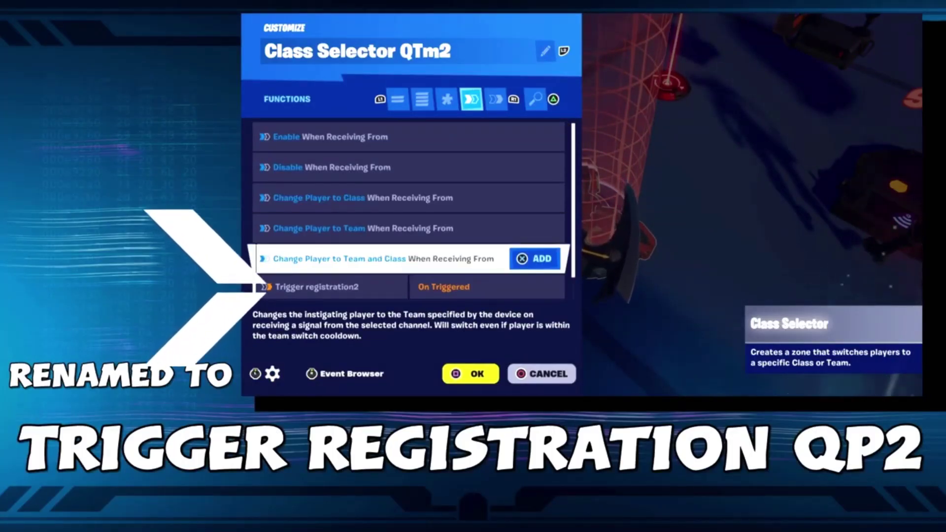
{"action": "key", "text": "Down"}
{"action": "key", "text": "Down"}
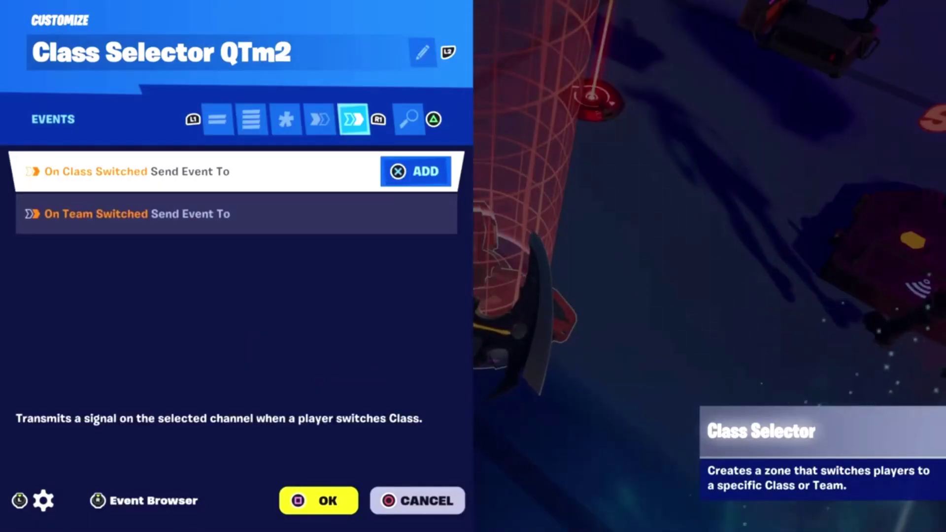
{"action": "key", "text": "Escape"}
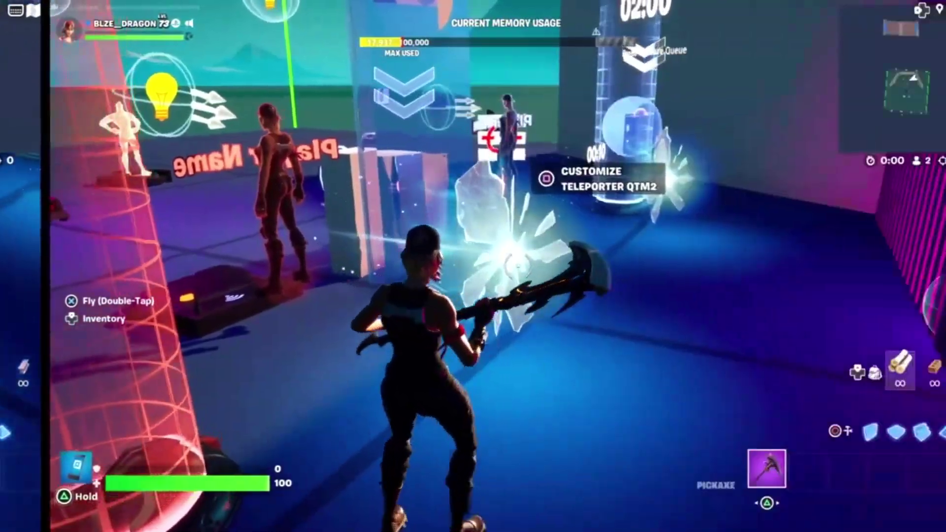
- Open Teleporter QTm2's settings and review its options from Teleporter Group through Selected Class
{"action": "key", "text": "e"}
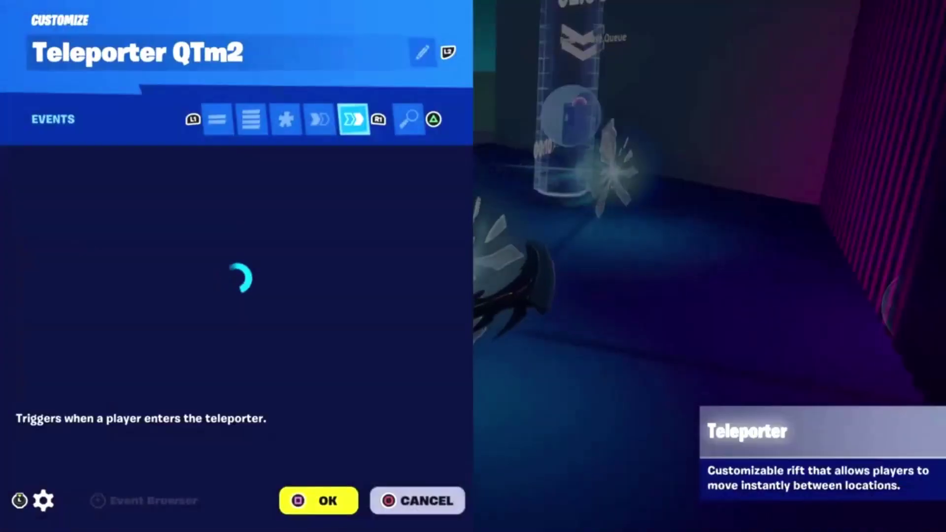
{"action": "key", "text": "Down"}
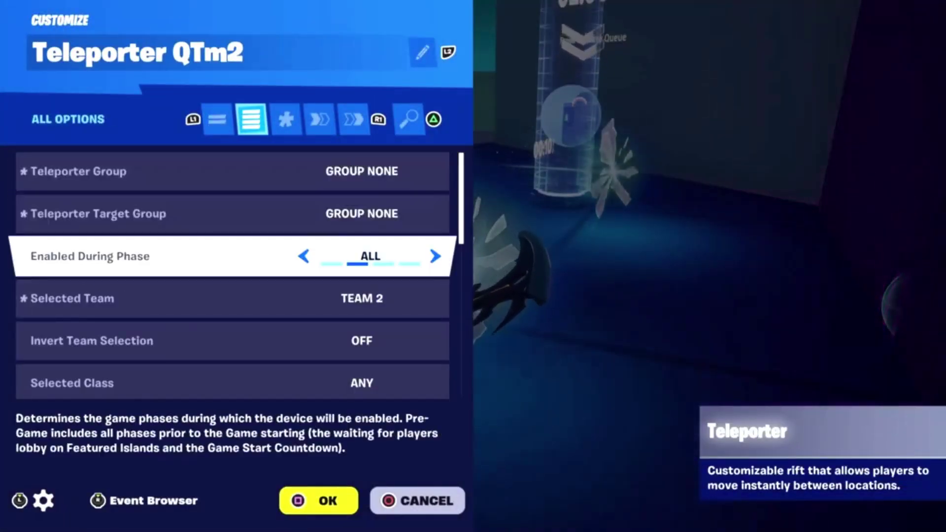
{"action": "key", "text": "Down"}
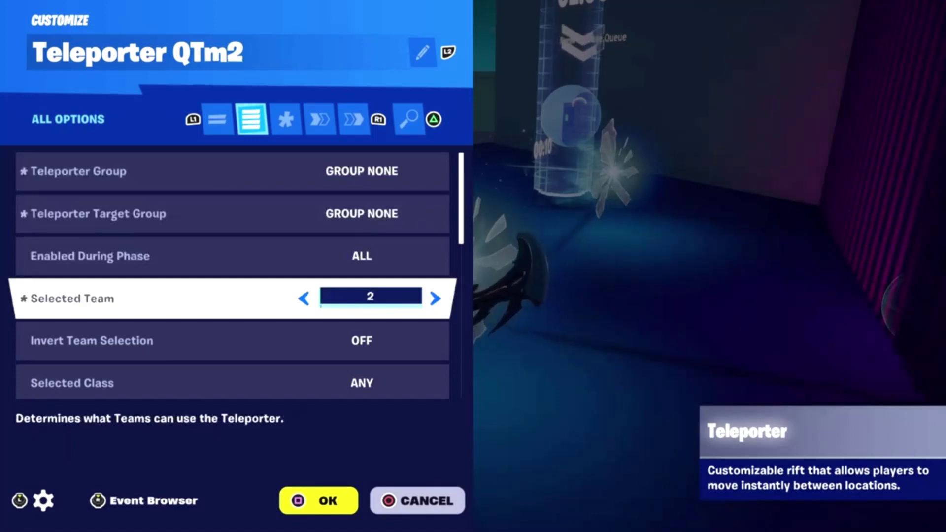
{"action": "key", "text": "Down"}
{"action": "key", "text": "Down"}
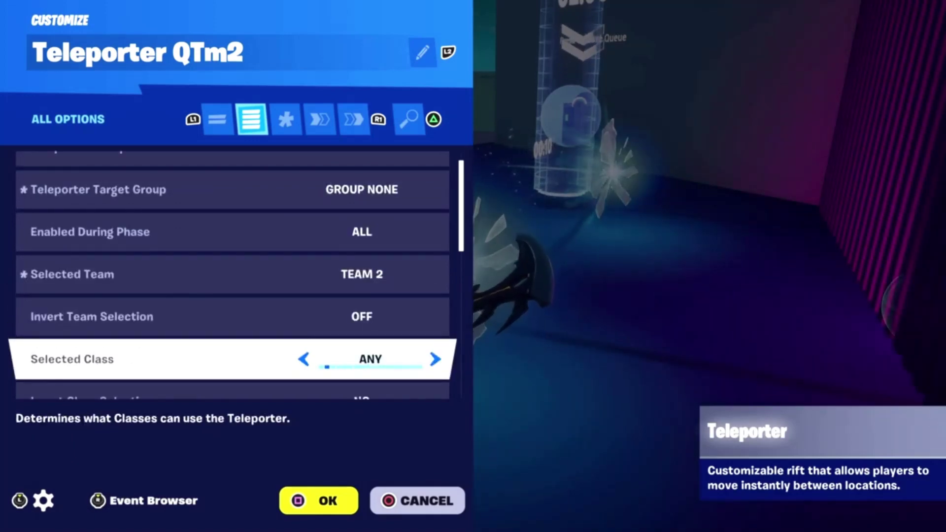
- Review Teleporter QTm2's options from Invert Class Selection through Conserve Momentum, including rift visibility and sound effects
{"action": "key", "text": "Down"}
{"action": "key", "text": "Down"}
{"action": "key", "text": "Down"}
{"action": "key", "text": "Down"}
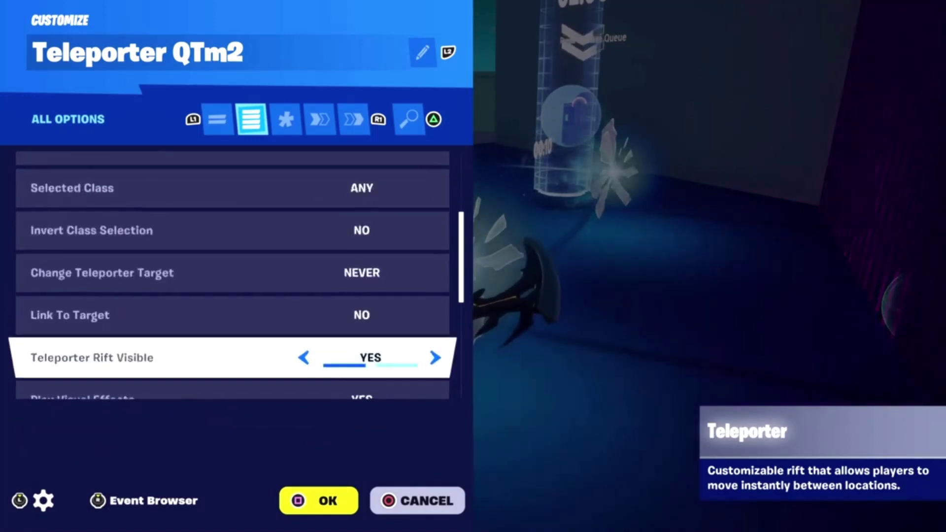
{"action": "key", "text": "Down"}
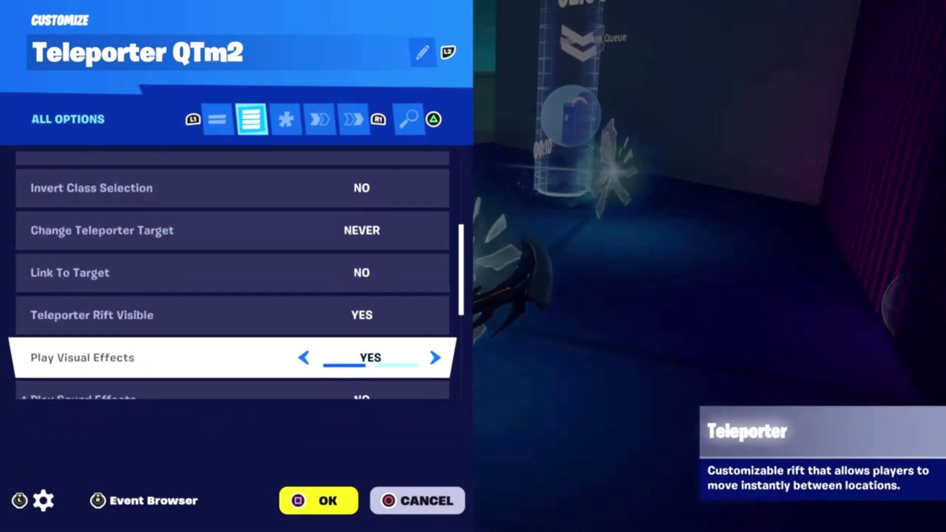
{"action": "key", "text": "Down"}
{"action": "key", "text": "Right"}
{"action": "key", "text": "Down"}
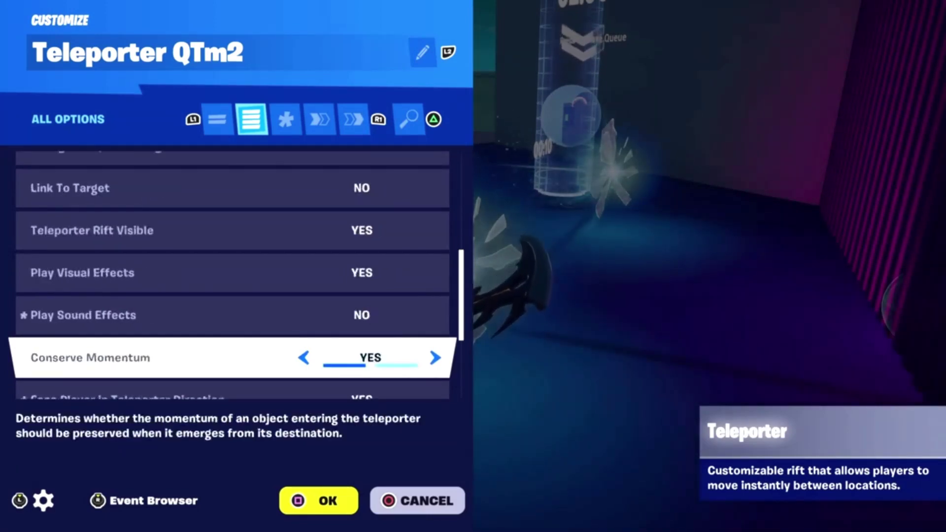
- Review Teleporter QTm2's options from Face Player in Teleporter Direction through Maintain Momentum During Teleport to Event
{"action": "key", "text": "Down"}
{"action": "key", "text": "Down"}
{"action": "key", "text": "Down"}
{"action": "key", "text": "Down"}
{"action": "key", "text": "Down"}
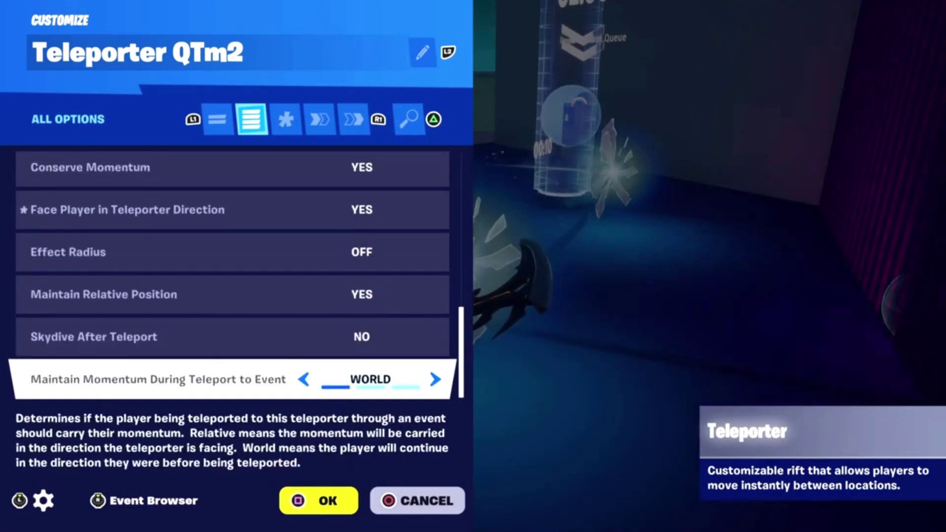
- Examine Teleporter QTm2's function and event bindings, including Teleport When Receiving From, and close its settings
{"action": "key", "text": "e"}
{"action": "key", "text": "e"}
{"action": "key", "text": "Down"}
{"action": "key", "text": "Down"}
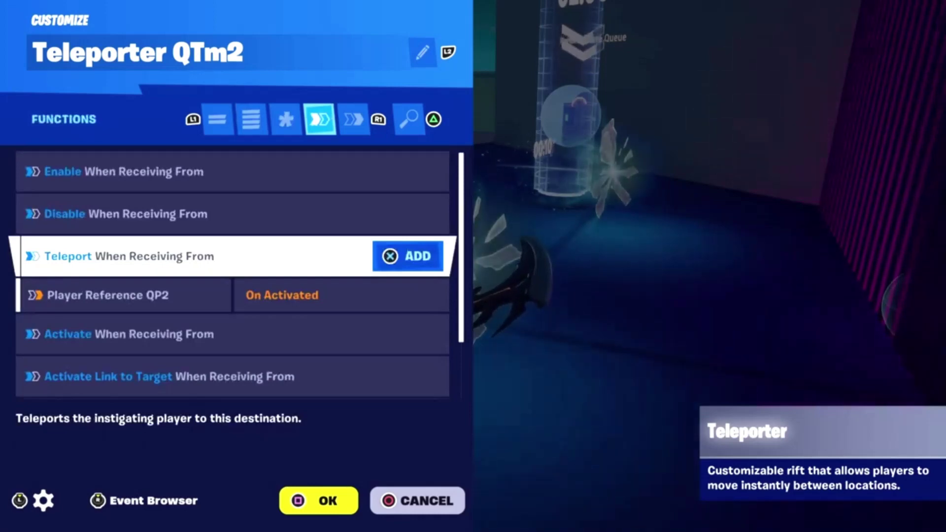
{"action": "key", "text": "Down"}
{"action": "key", "text": "Down"}
{"action": "key", "text": "Down"}
{"action": "key", "text": "Down"}
{"action": "key", "text": "Down"}
{"action": "key", "text": "e"}
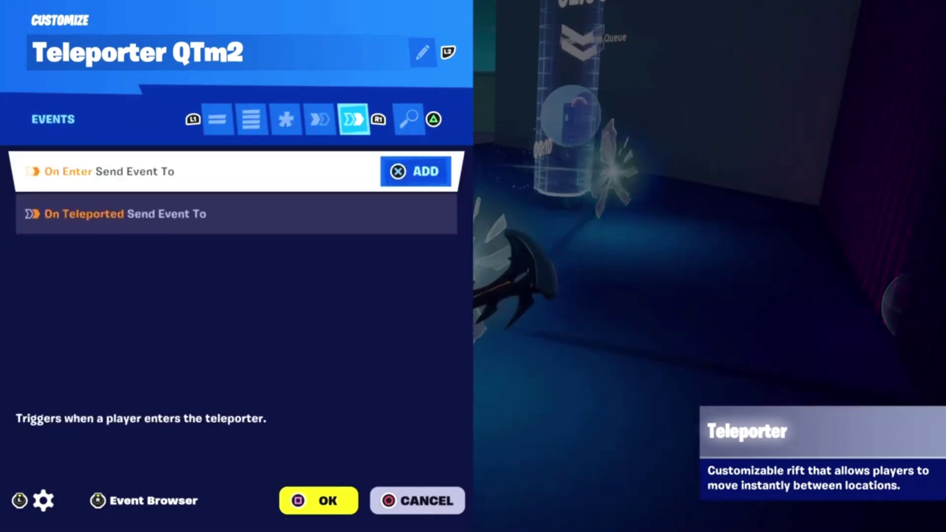
{"action": "key", "text": "Escape"}
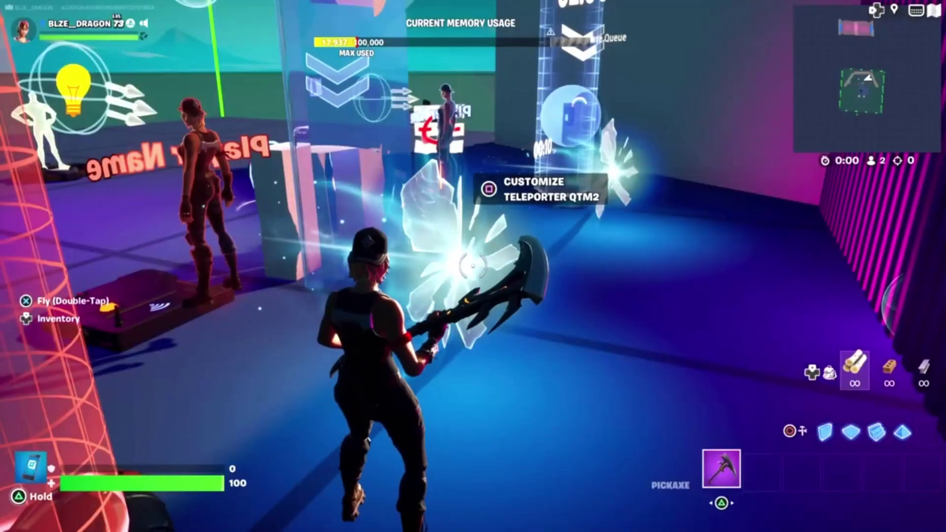
- Fly to Timer Device 2m Queue Wait and open its full list of options
{"action": "key", "text": "space"}
{"action": "key", "text": "space"}
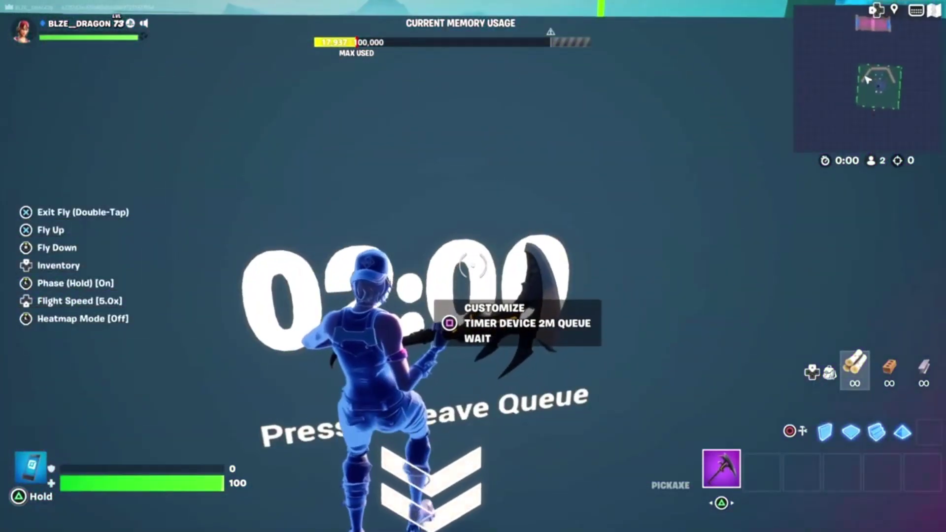
{"action": "key", "text": "e"}
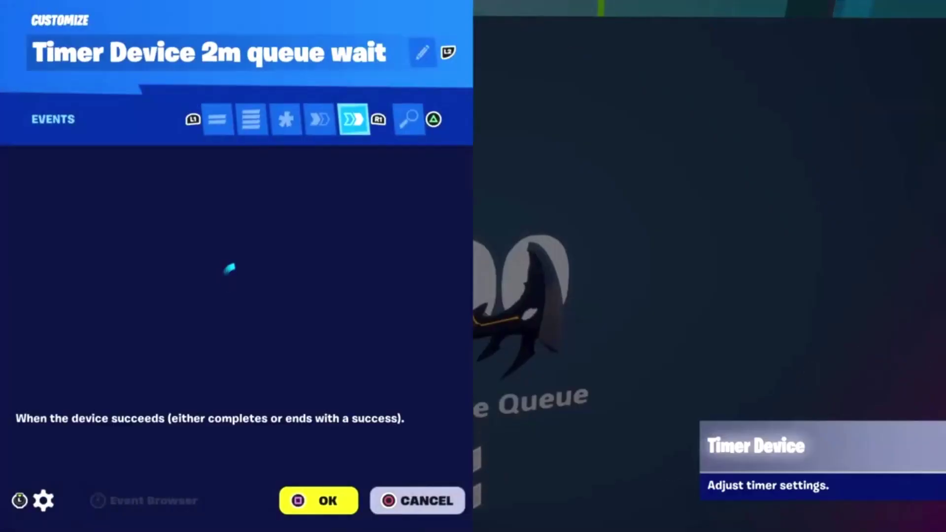
{"action": "key", "text": "q"}
{"action": "key", "text": "q"}
{"action": "key", "text": "q"}
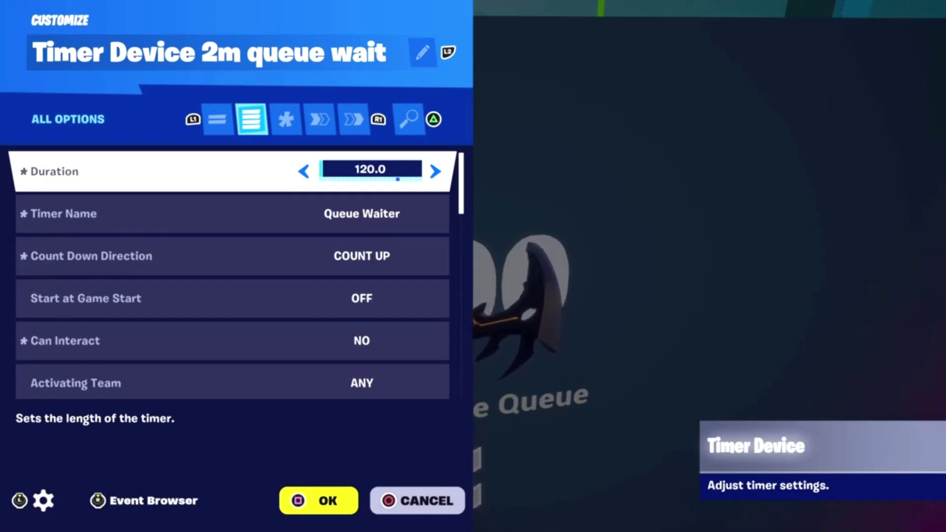
- Review the queue wait timer's options from Timer Name through Timer Color, including Success on Timer End and Completion Behavior
{"action": "key", "text": "Down"}
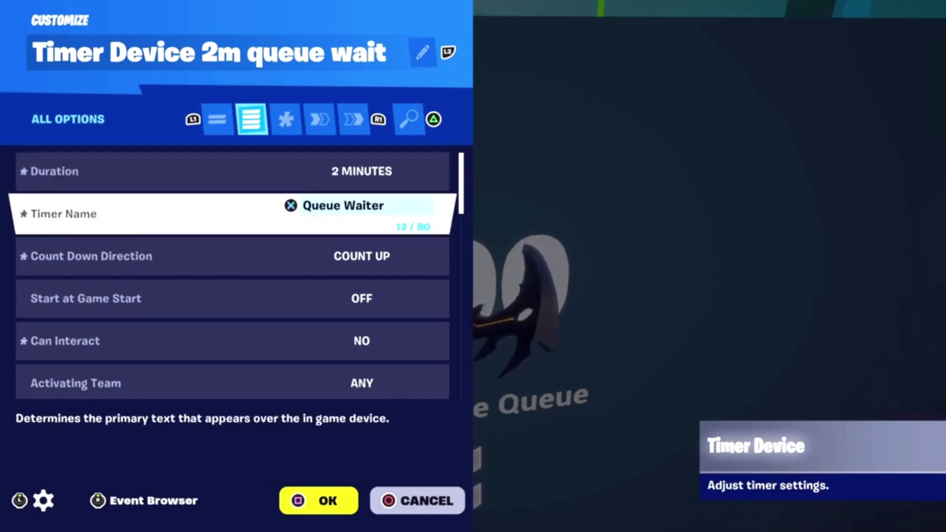
{"action": "key", "text": "Down"}
{"action": "key", "text": "Down"}
{"action": "key", "text": "Down"}
{"action": "key", "text": "Down"}
{"action": "key", "text": "Down"}
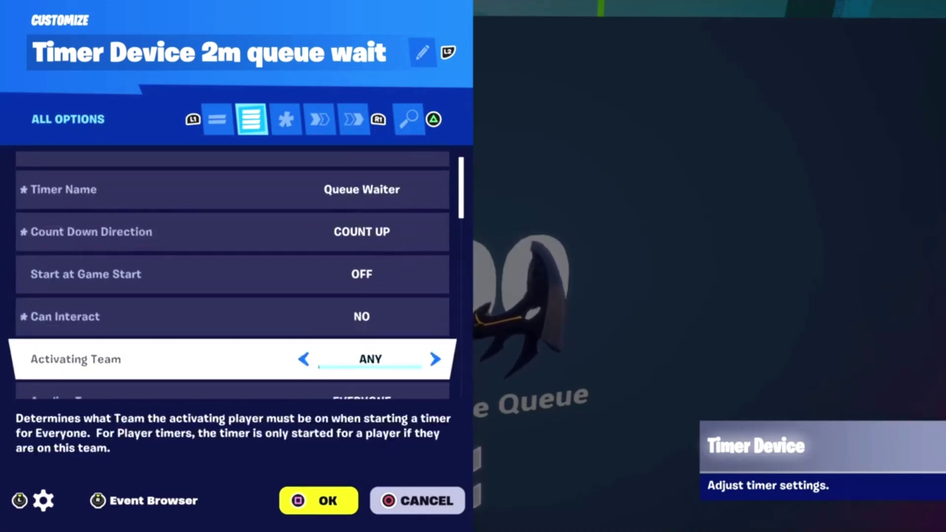
{"action": "key", "text": "Down"}
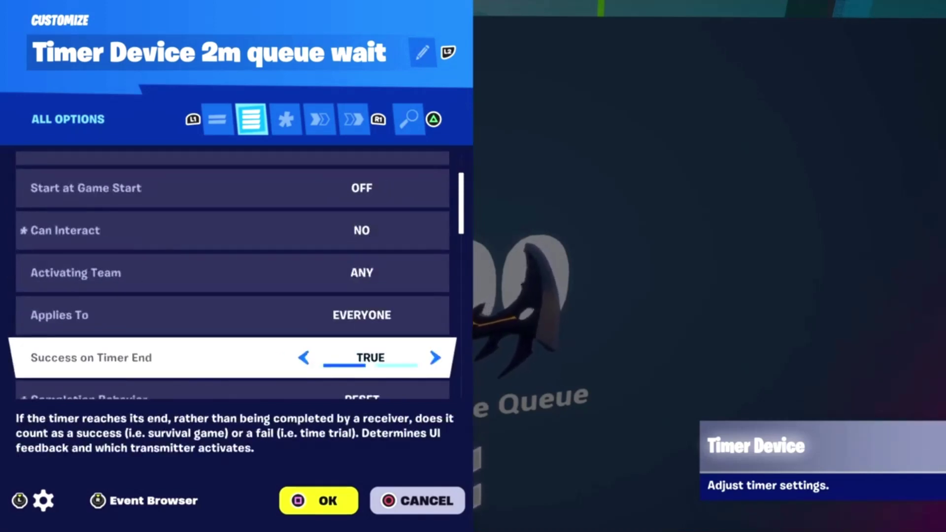
{"action": "key", "text": "Down"}
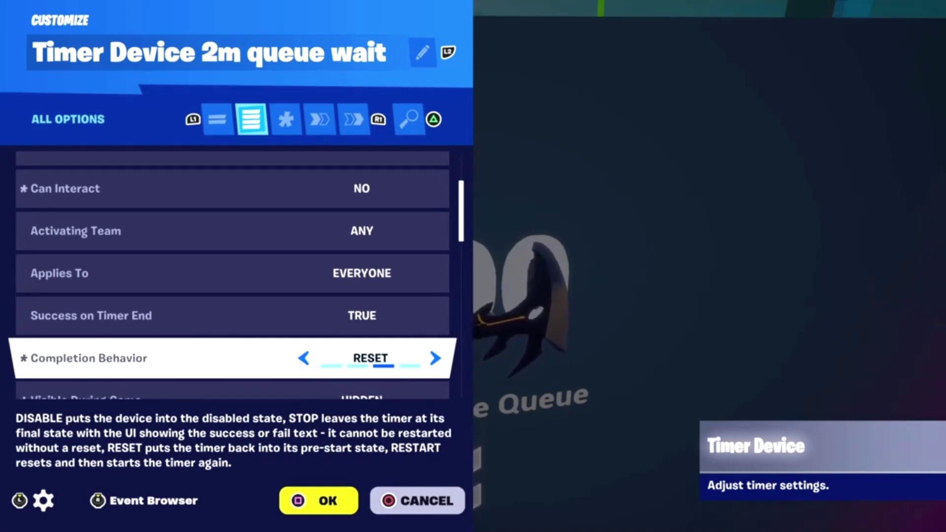
{"action": "key", "text": "Down"}
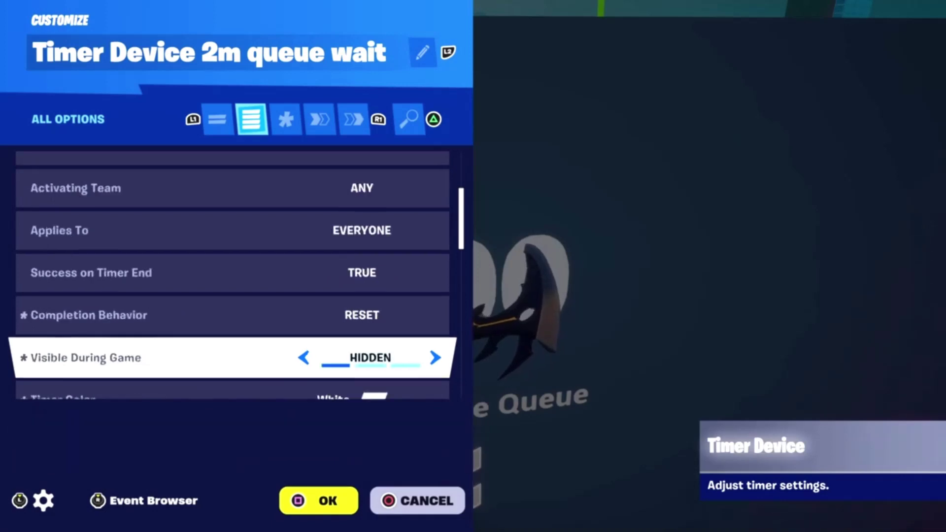
{"action": "key", "text": "Down"}
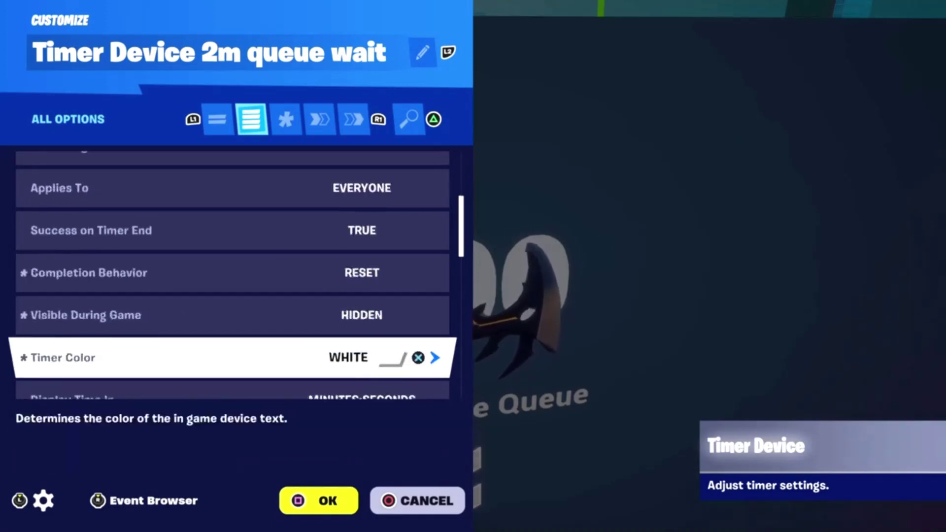
- Review the timer's options from Display Time In through Timer Label Text Style, including the running text and HUD display
{"action": "key", "text": "Down"}
{"action": "key", "text": "Down"}
{"action": "key", "text": "Down"}
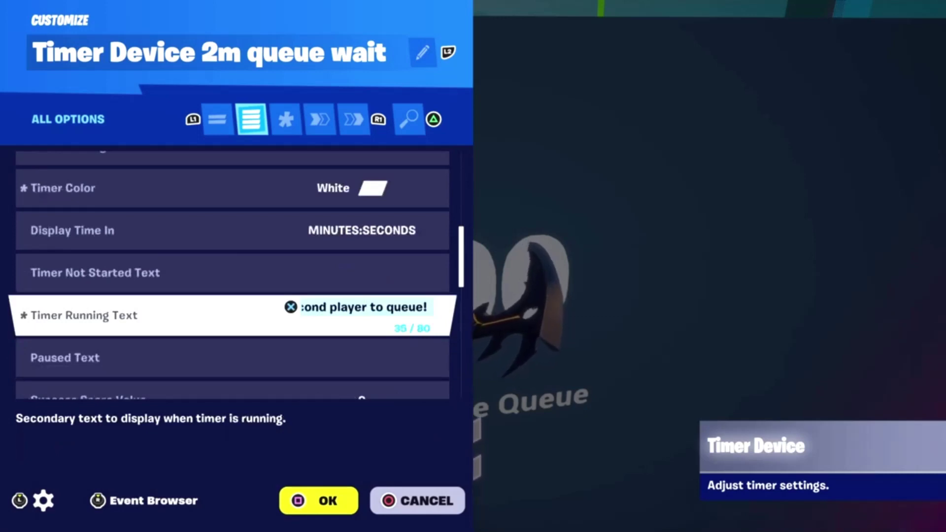
{"action": "key", "text": "Down"}
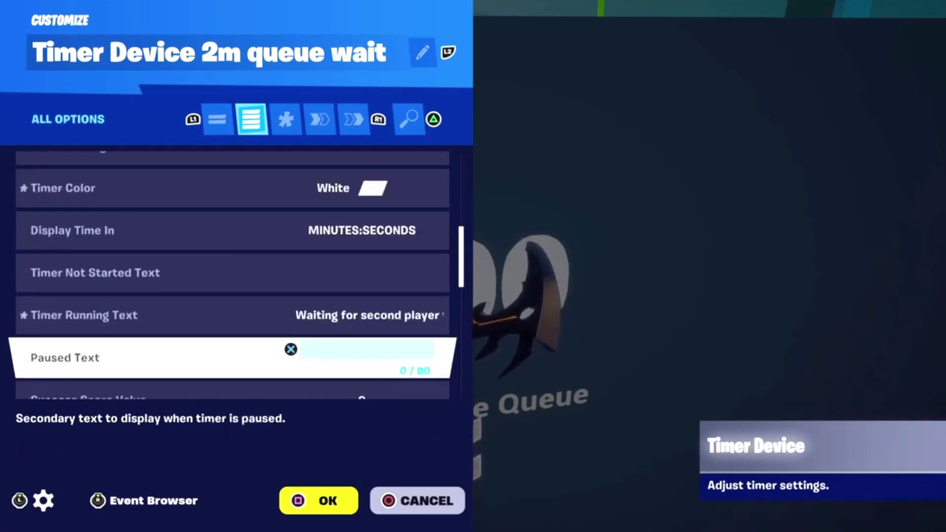
{"action": "key", "text": "Down"}
{"action": "key", "text": "Down"}
{"action": "key", "text": "Down"}
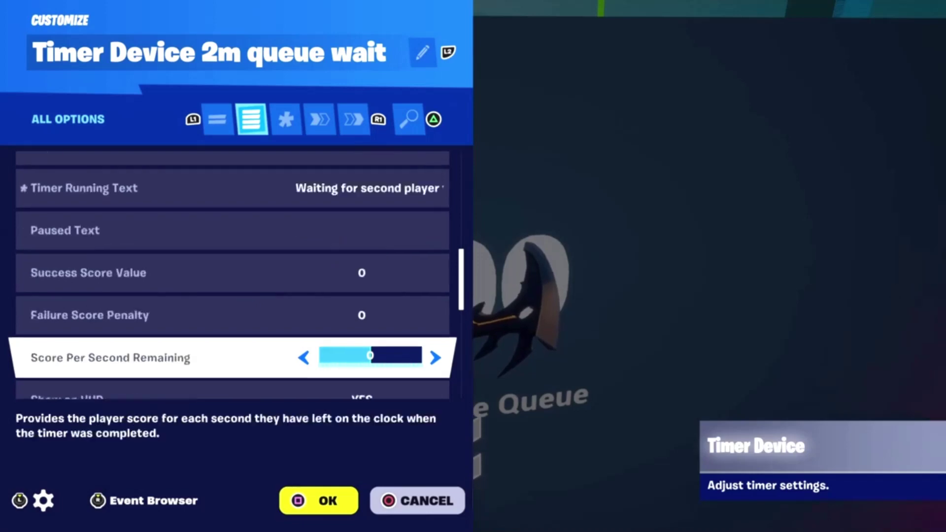
{"action": "key", "text": "Down"}
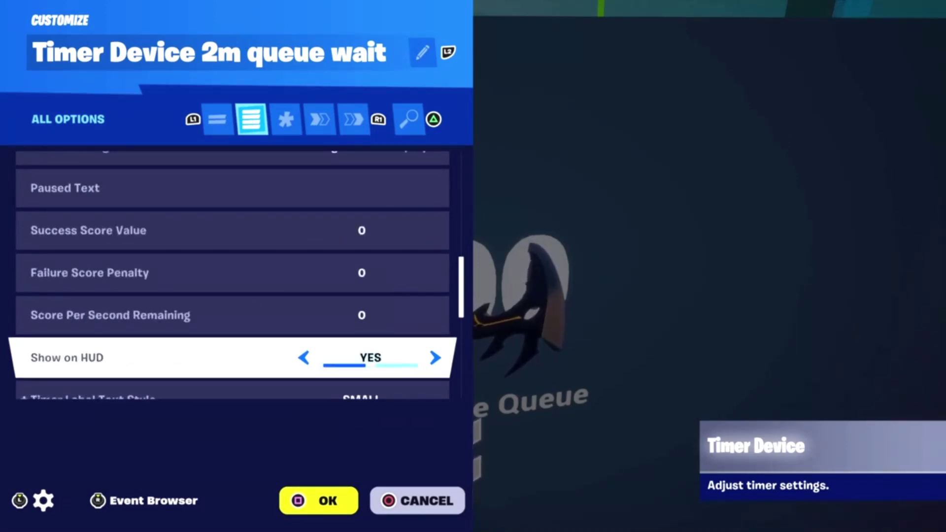
{"action": "key", "text": "Down"}
{"action": "key", "text": "Up"}
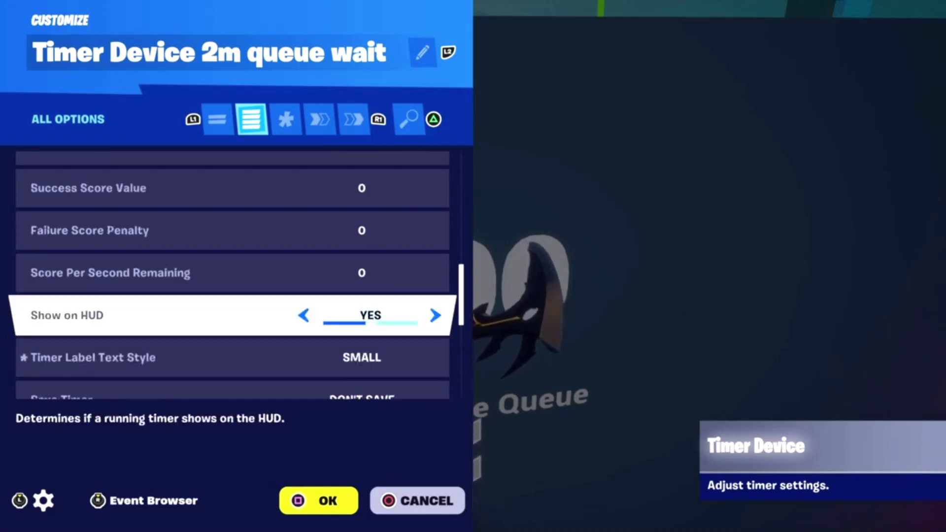
{"action": "key", "text": "Down"}
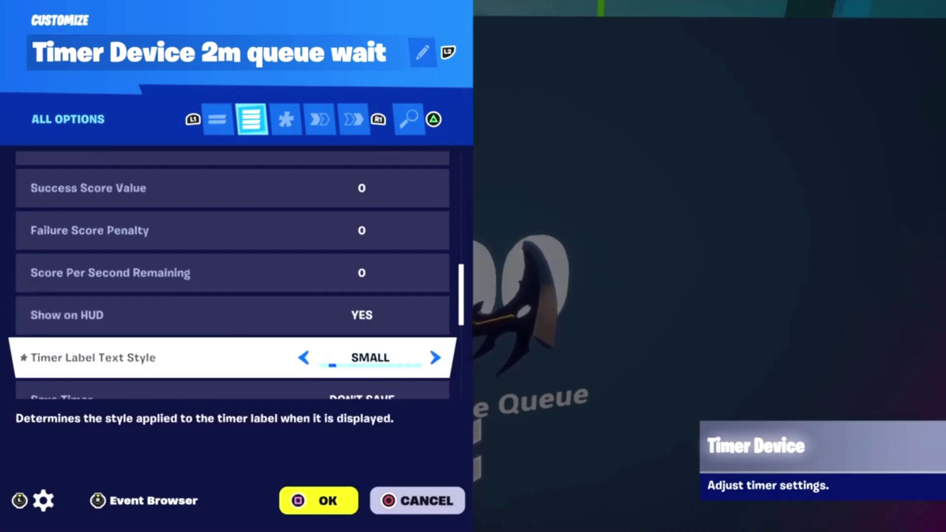
- Review the timer's options from Save Timer through Reset Timer if Failing Team or Class Check
{"action": "key", "text": "Down"}
{"action": "key", "text": "Down"}
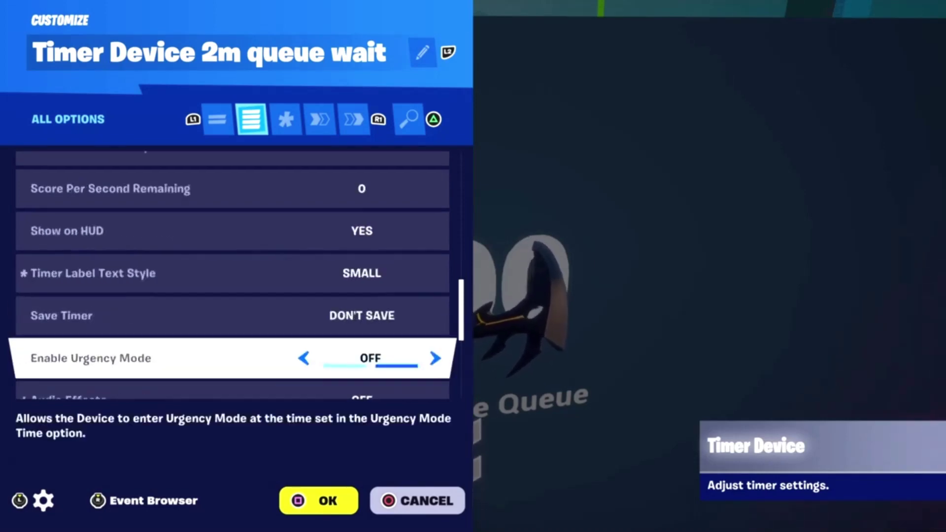
{"action": "key", "text": "Down"}
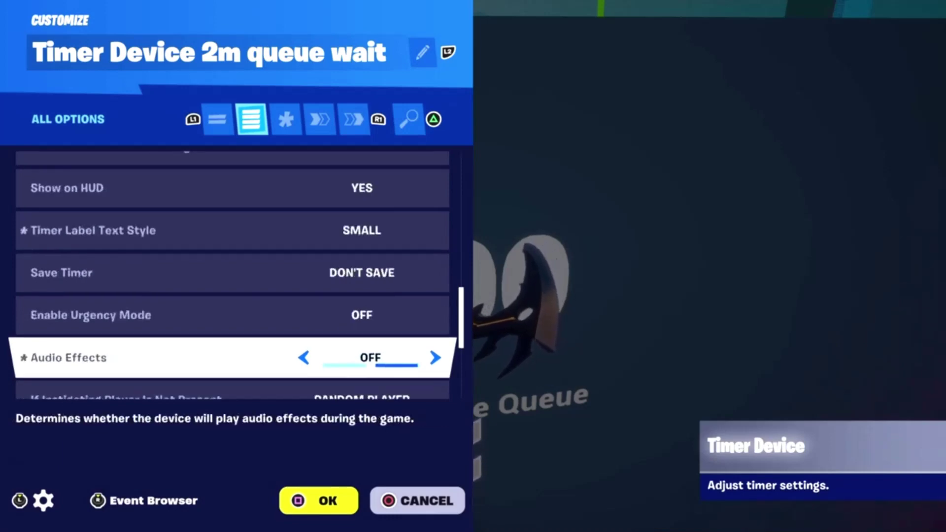
{"action": "key", "text": "Down"}
{"action": "key", "text": "Down"}
{"action": "key", "text": "Down"}
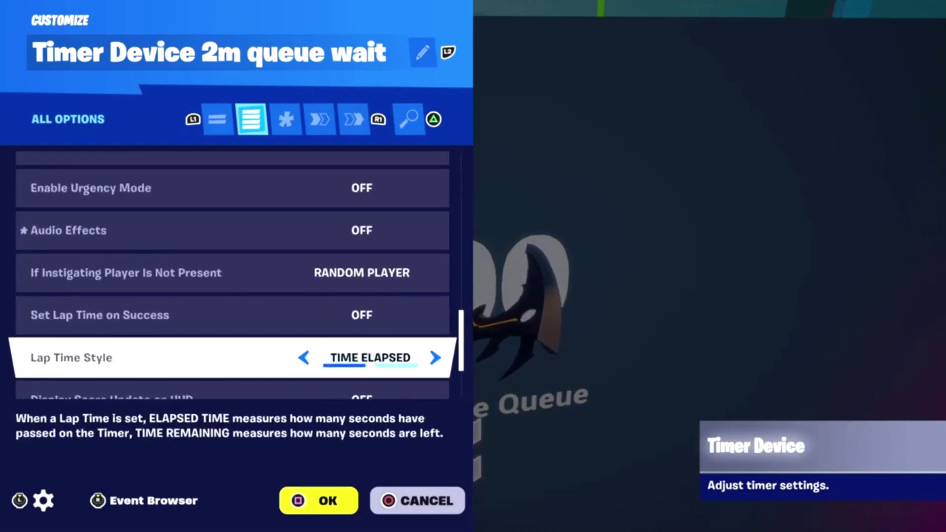
{"action": "key", "text": "Down"}
{"action": "key", "text": "Down"}
{"action": "key", "text": "Down"}
{"action": "key", "text": "Down"}
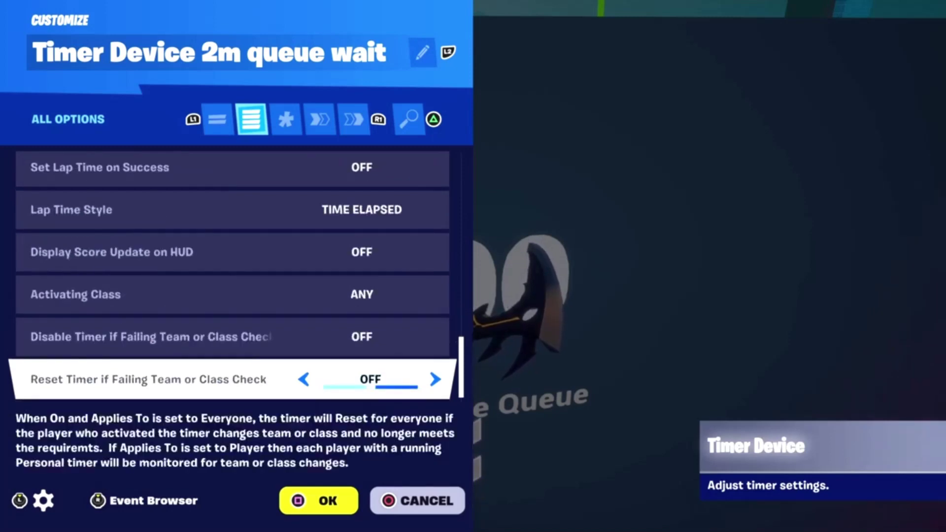
- Glance at the timer's functions, return to all options and recheck Duration through Visible During Game
{"action": "key", "text": "Tab"}
{"action": "key", "text": "Tab"}
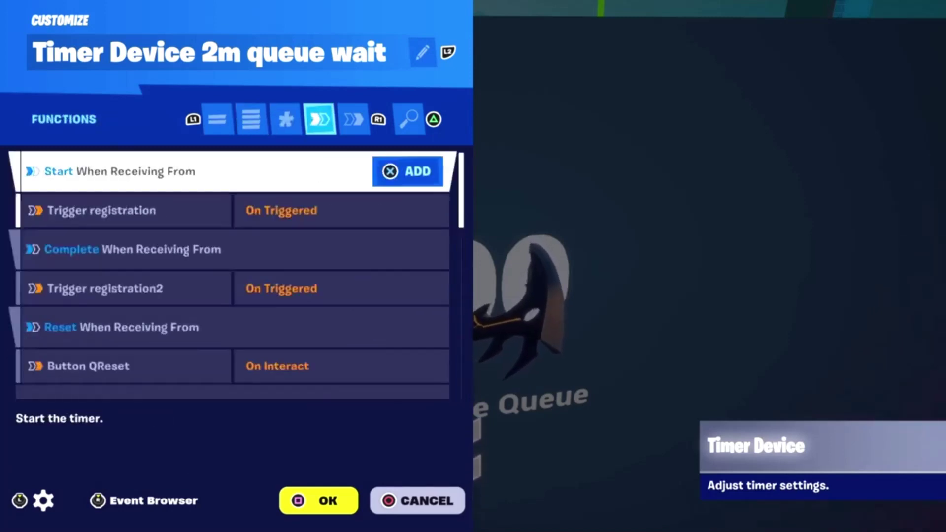
{"action": "key", "text": "shift+Tab"}
{"action": "key", "text": "shift+Tab"}
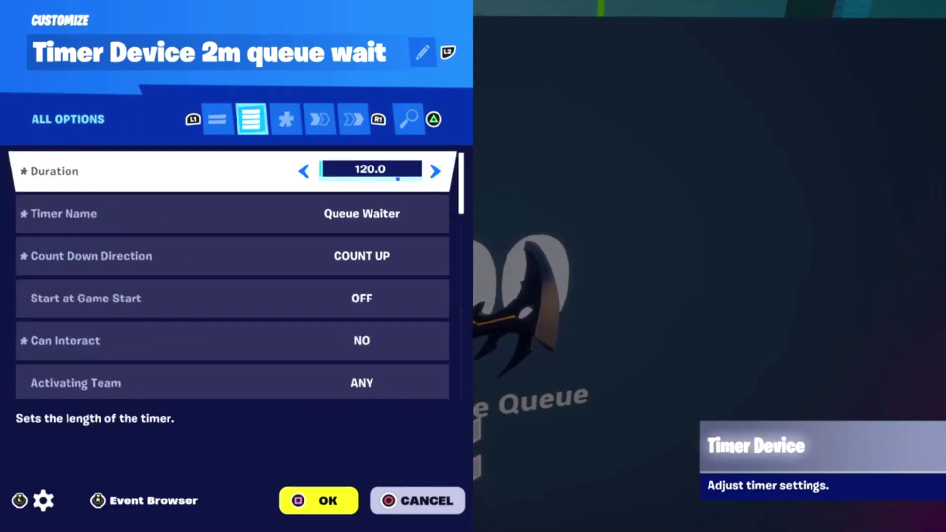
{"action": "key", "text": "Down"}
{"action": "key", "text": "Down"}
{"action": "key", "text": "Down"}
{"action": "key", "text": "Down"}
{"action": "key", "text": "Down"}
{"action": "key", "text": "Down"}
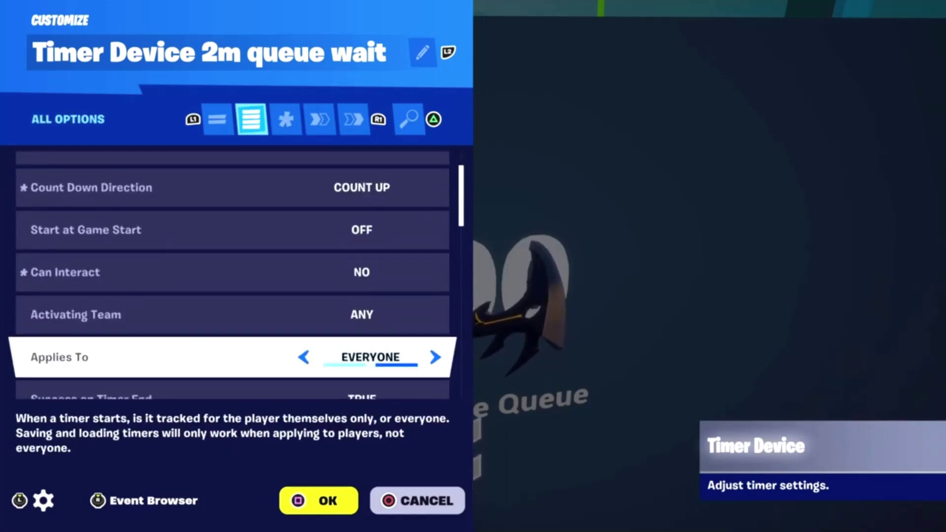
{"action": "key", "text": "Down"}
{"action": "key", "text": "Down"}
{"action": "key", "text": "Down"}
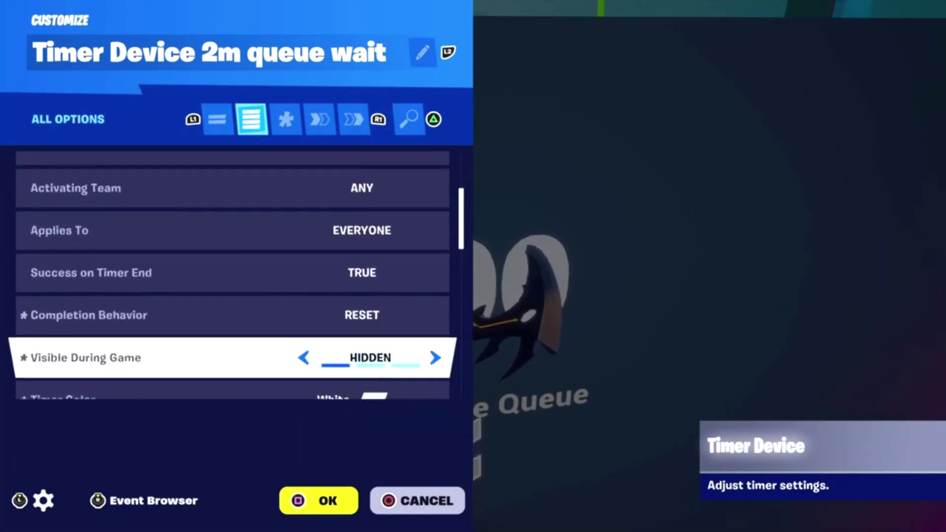
- Cycle the timer's Visible During Game option through Only Timer and return it to Hidden
{"action": "key", "text": "Left"}
{"action": "key", "text": "Left"}
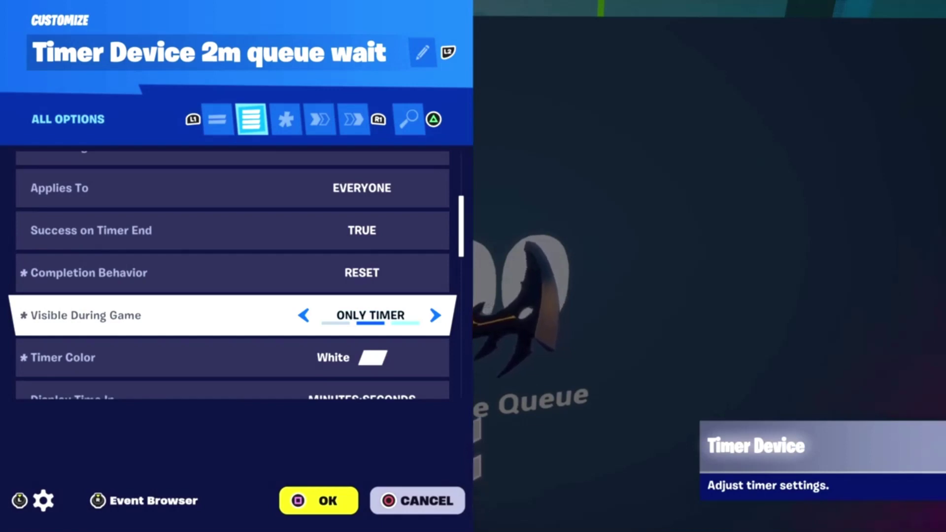
{"action": "key", "text": "Left"}
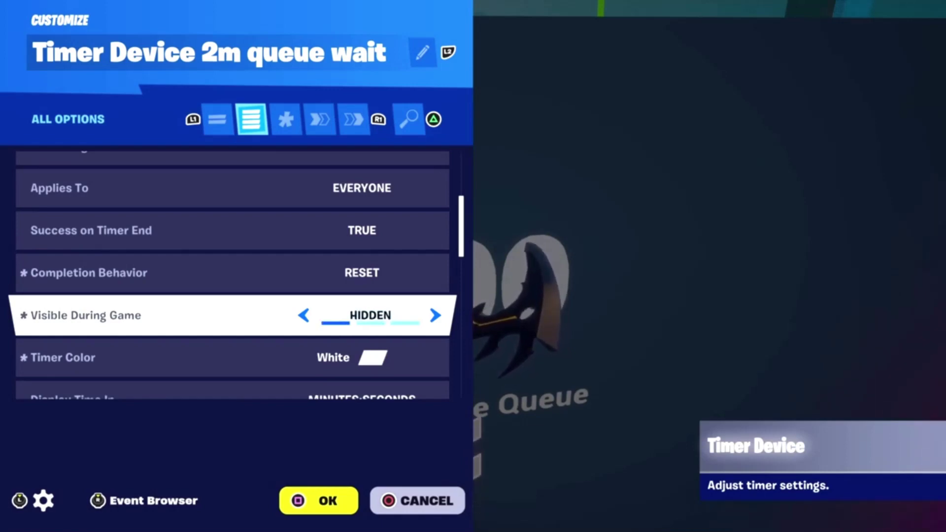
- Examine which devices are bound to the timer's Start, Complete and Reset functions
{"action": "key", "text": "Tab"}
{"action": "key", "text": "Tab"}
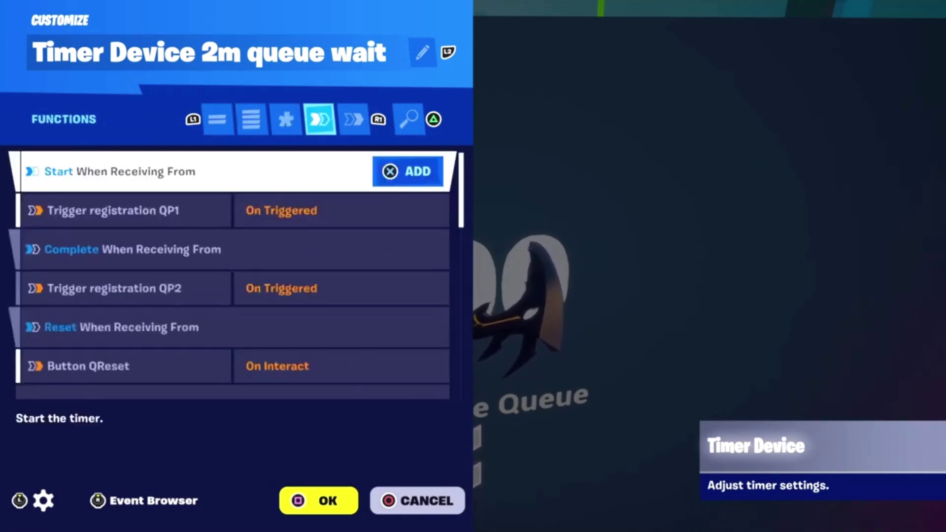
{"action": "key", "text": "Down"}
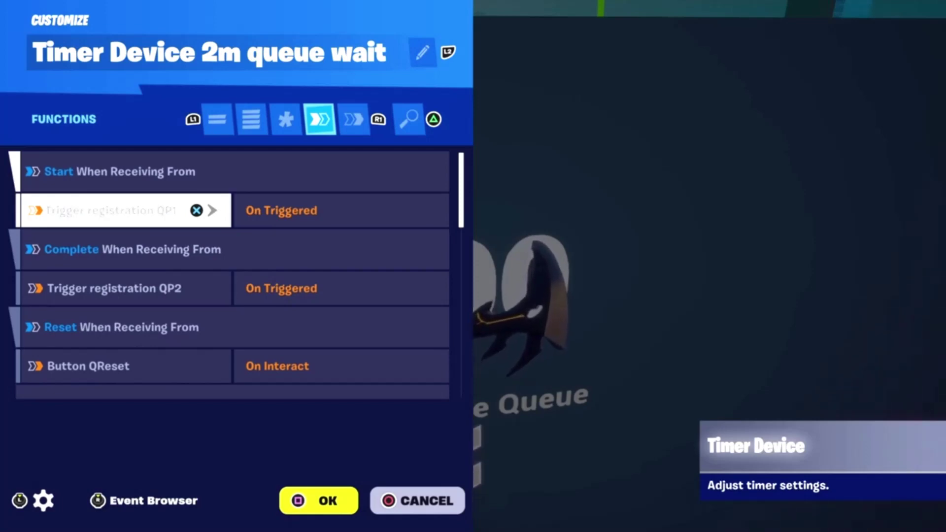
{"action": "left_click", "coordinate": [197, 249]}
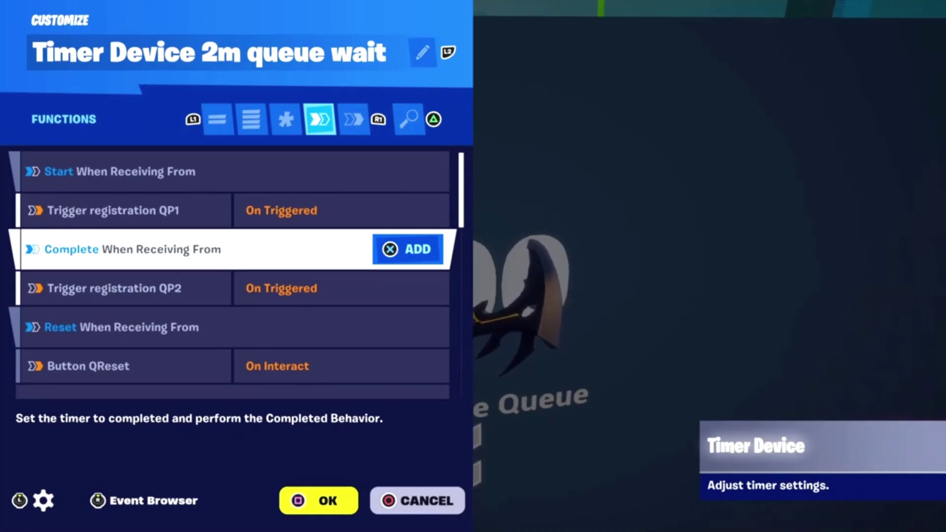
{"action": "key", "text": "Down"}
{"action": "key", "text": "Down"}
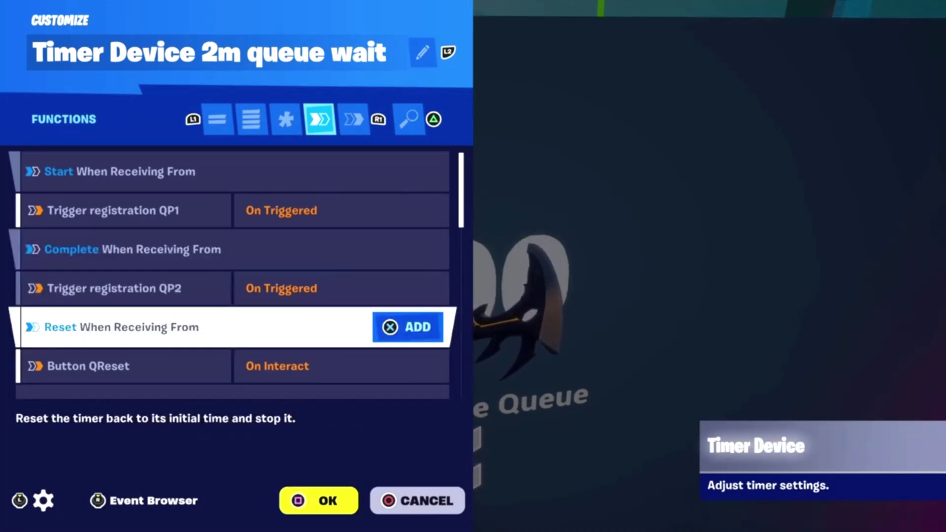
- Examine the timer's Pause, Resume, Enable and Disable functions and their event bindings
{"action": "key", "text": "Down"}
{"action": "key", "text": "Down"}
{"action": "key", "text": "Down"}
{"action": "key", "text": "Down"}
{"action": "key", "text": "Down"}
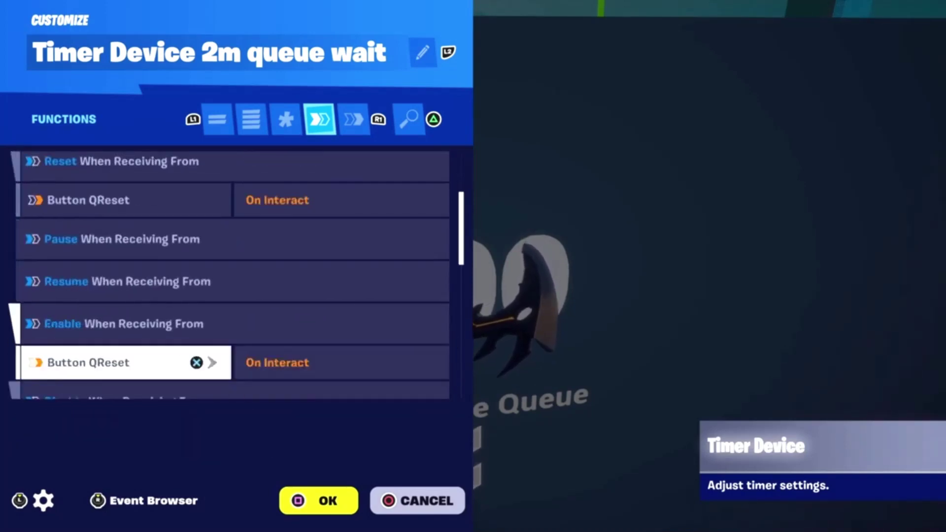
{"action": "key", "text": "Up"}
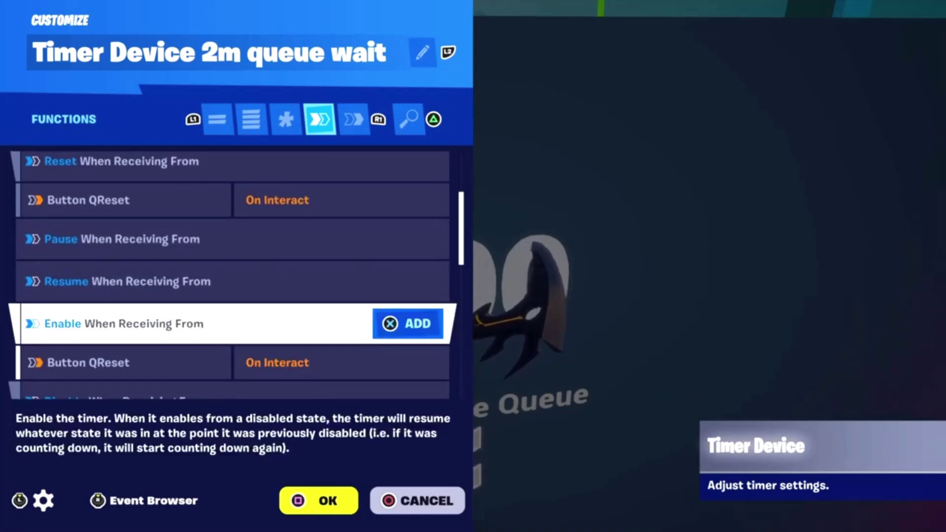
{"action": "key", "text": "Down"}
{"action": "key", "text": "Down"}
{"action": "key", "text": "Down"}
{"action": "key", "text": "Up"}
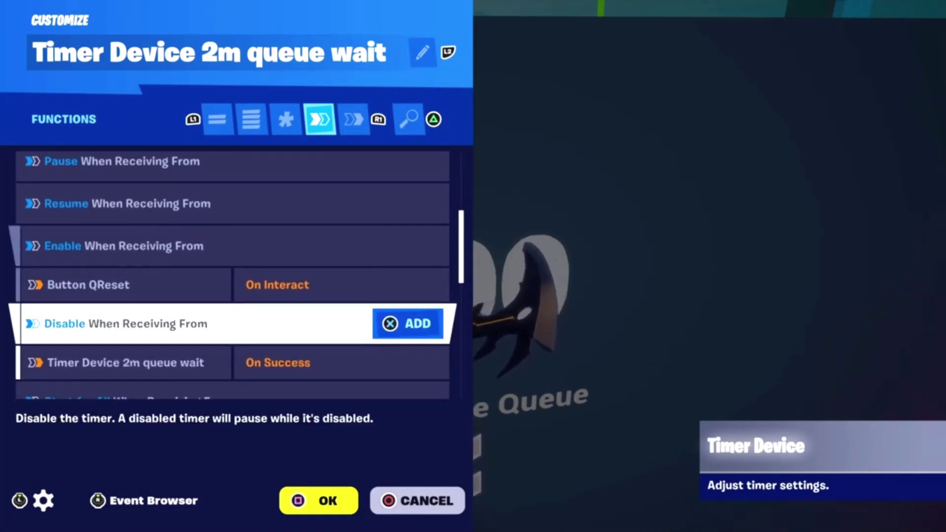
{"action": "left_click", "coordinate": [123, 362]}
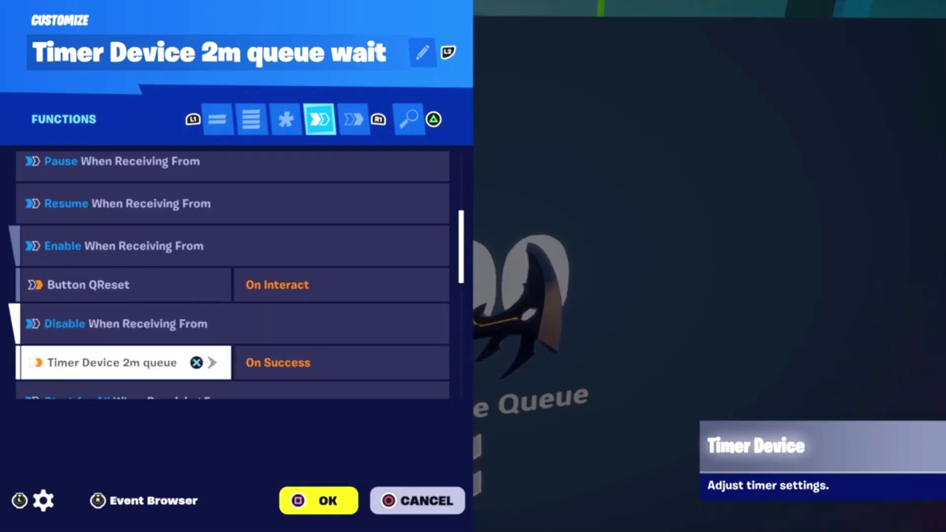
- Check the timer's remaining functions from Start for All through Load for All for event bindings
{"action": "key", "text": "Down"}
{"action": "key", "text": "Down"}
{"action": "key", "text": "Down"}
{"action": "key", "text": "Down"}
{"action": "key", "text": "Down"}
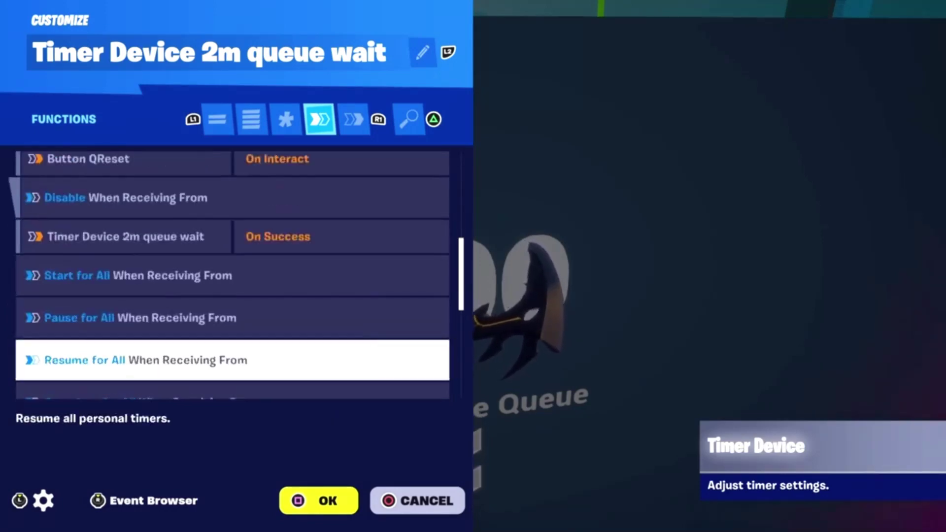
{"action": "key", "text": "Down"}
{"action": "key", "text": "Down"}
{"action": "key", "text": "Down"}
{"action": "key", "text": "Down"}
{"action": "key", "text": "Down"}
{"action": "key", "text": "Down"}
{"action": "key", "text": "Down"}
{"action": "key", "text": "Down"}
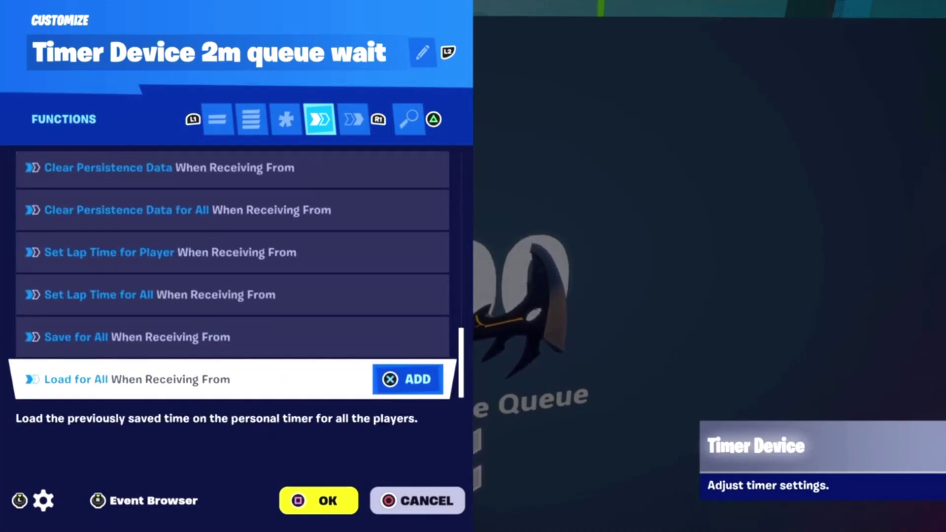
- Examine which devices the timer's events from On Success through On Cleared are sent to, and close its settings
{"action": "key", "text": "Tab"}
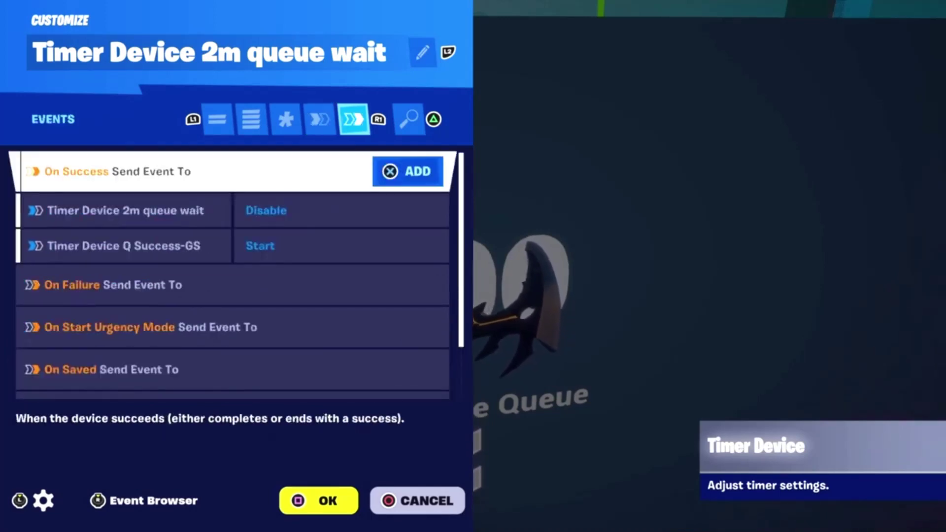
{"action": "key", "text": "Down"}
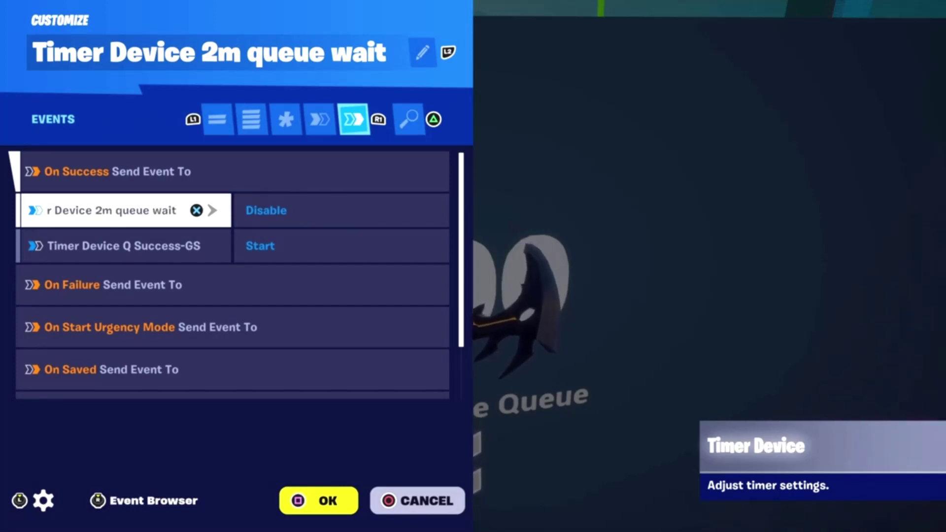
{"action": "key", "text": "Down"}
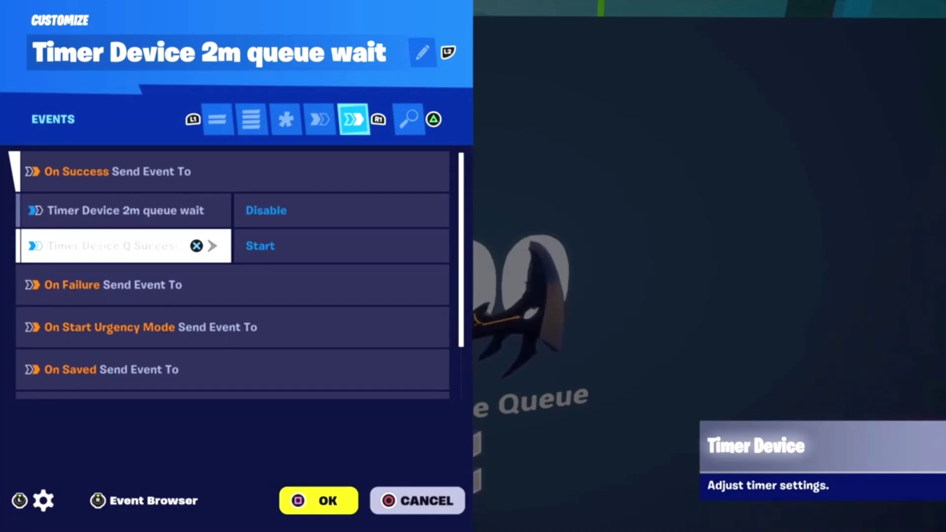
{"action": "key", "text": "Down"}
{"action": "key", "text": "Up"}
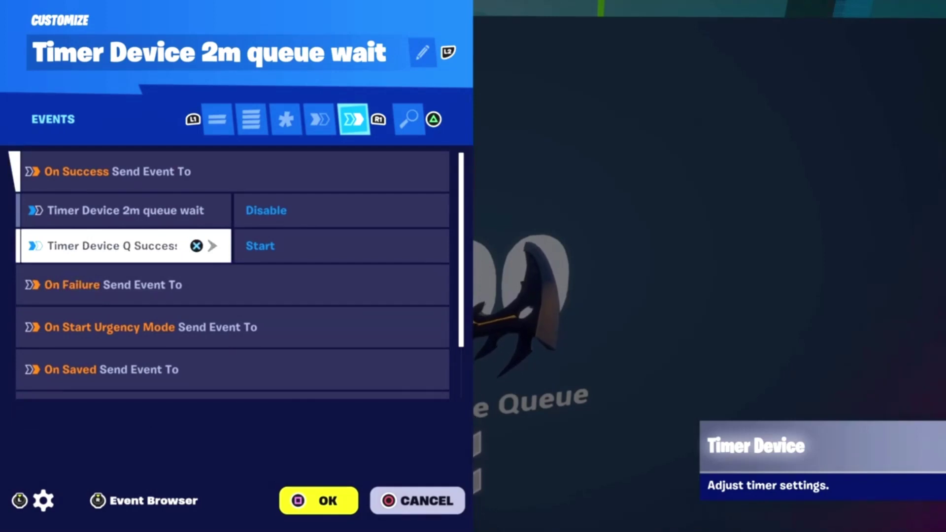
{"action": "key", "text": "Down"}
{"action": "key", "text": "Down"}
{"action": "key", "text": "Down"}
{"action": "key", "text": "Down"}
{"action": "key", "text": "Down"}
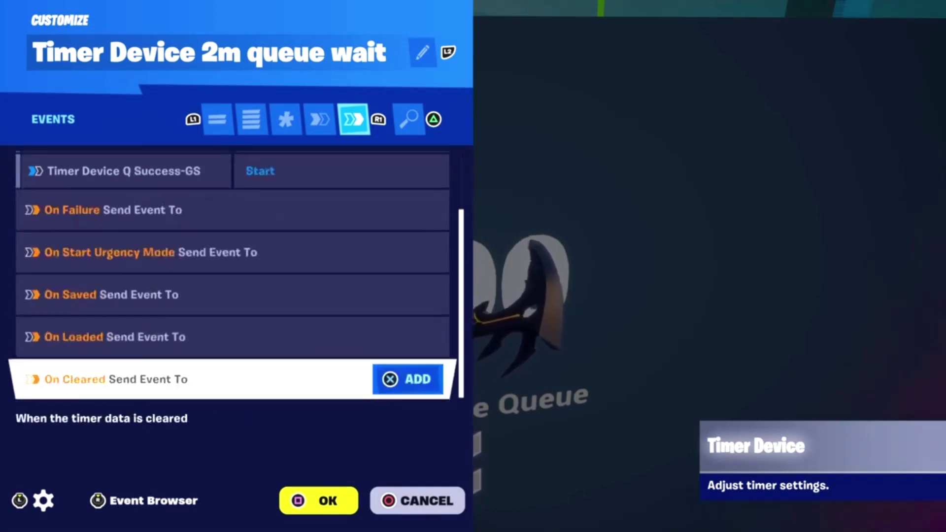
{"action": "key", "text": "e"}
{"action": "key", "text": "Return"}
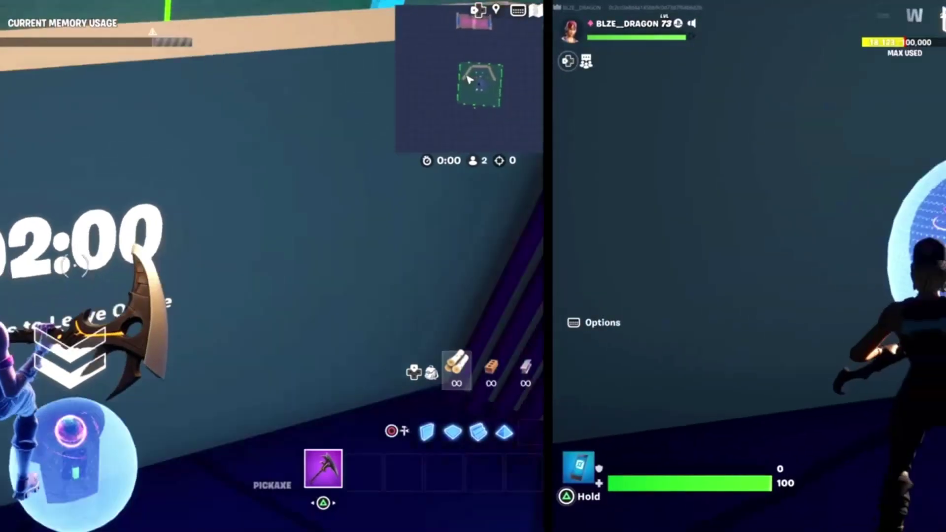
- Open the QReset button's settings and review its options from Interact Time through Reset Delay
{"action": "key", "text": "e"}
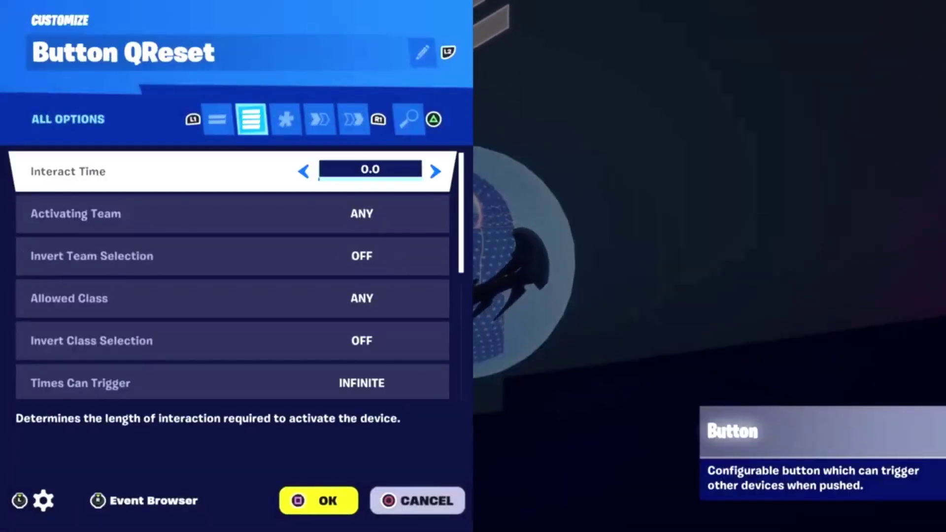
{"action": "left_click", "coordinate": [75, 214]}
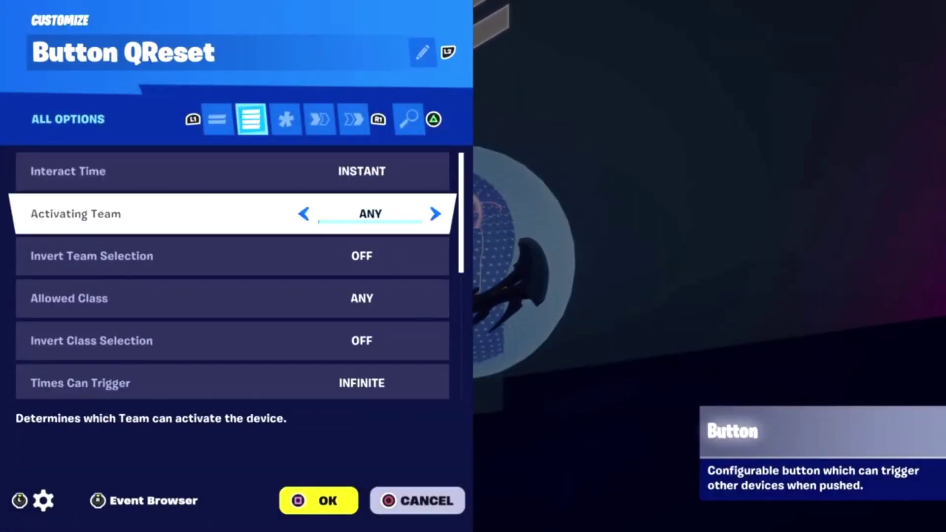
{"action": "key", "text": "Down"}
{"action": "key", "text": "Down"}
{"action": "key", "text": "Down"}
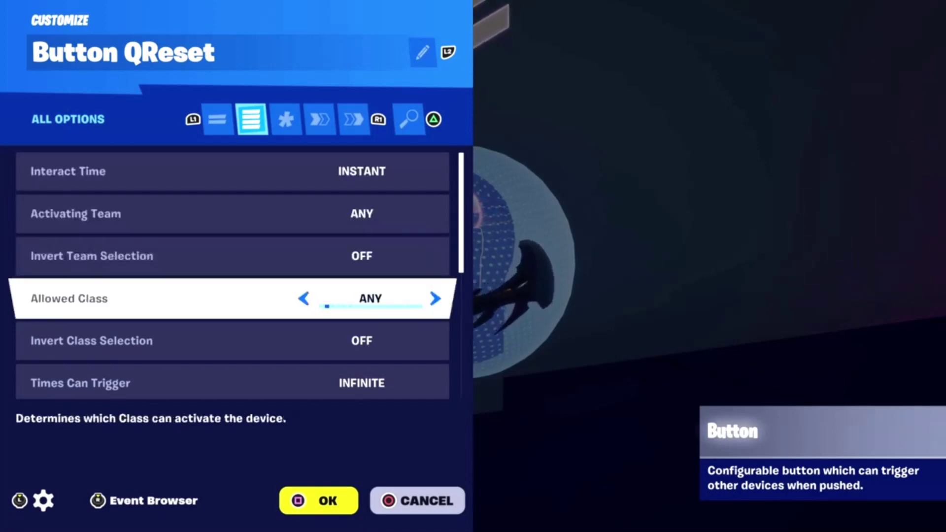
{"action": "key", "text": "Down"}
{"action": "key", "text": "Down"}
{"action": "key", "text": "Down"}
{"action": "key", "text": "Down"}
{"action": "key", "text": "Down"}
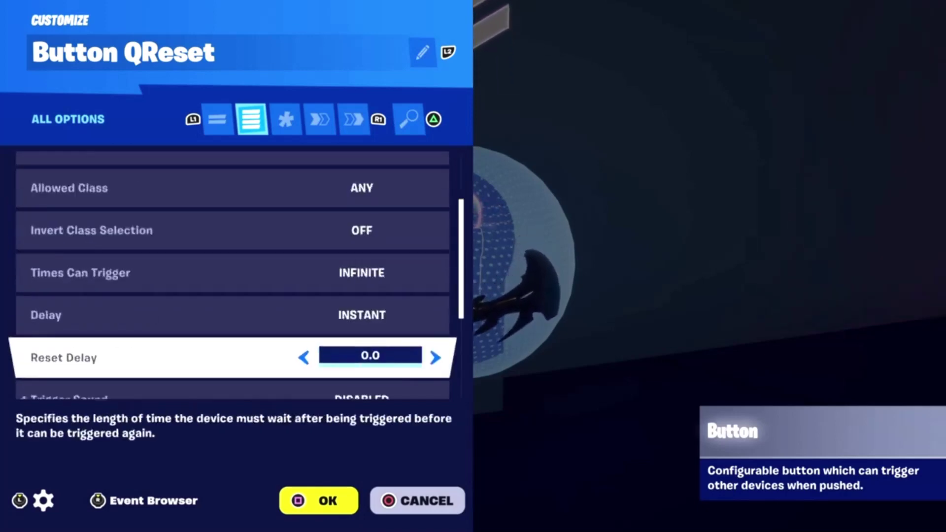
- Review the button's remaining options from Trigger Sound through Interaction Radius, including its Interaction Text
{"action": "key", "text": "Down"}
{"action": "key", "text": "Down"}
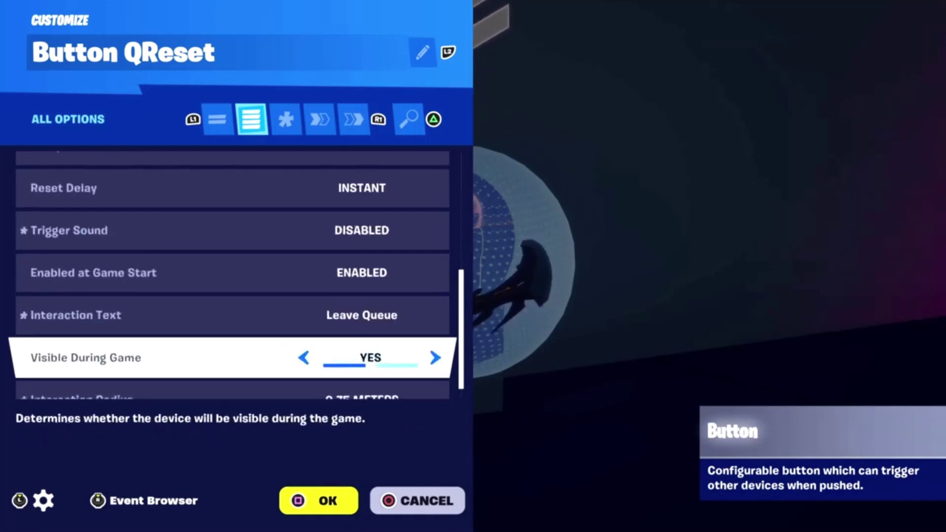
{"action": "key", "text": "Up"}
{"action": "key", "text": "Down"}
{"action": "key", "text": "Return"}
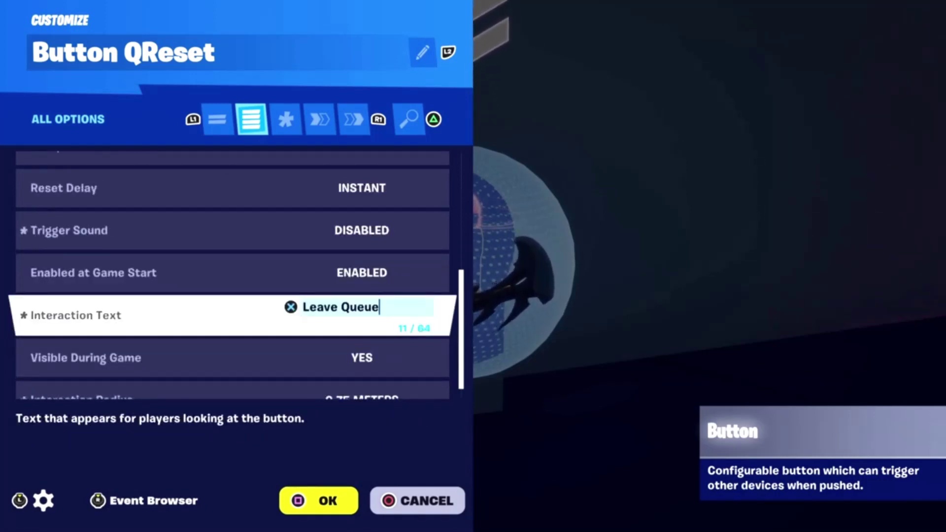
{"action": "key", "text": "Return"}
{"action": "key", "text": "Down"}
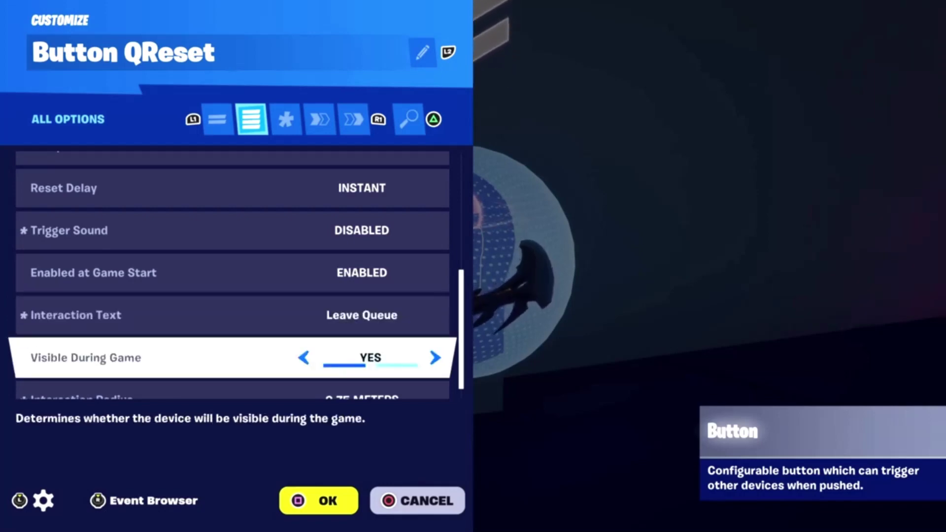
{"action": "key", "text": "Down"}
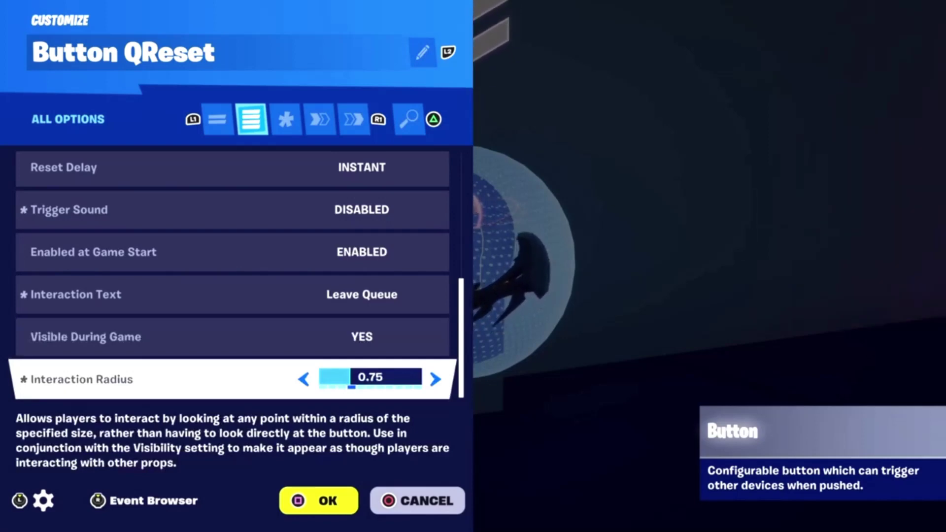
- Check the button's functions and its On Interact bindings from Switch Q2 through the Trigger registration QP2 entries
{"action": "key", "text": "e"}
{"action": "key", "text": "e"}
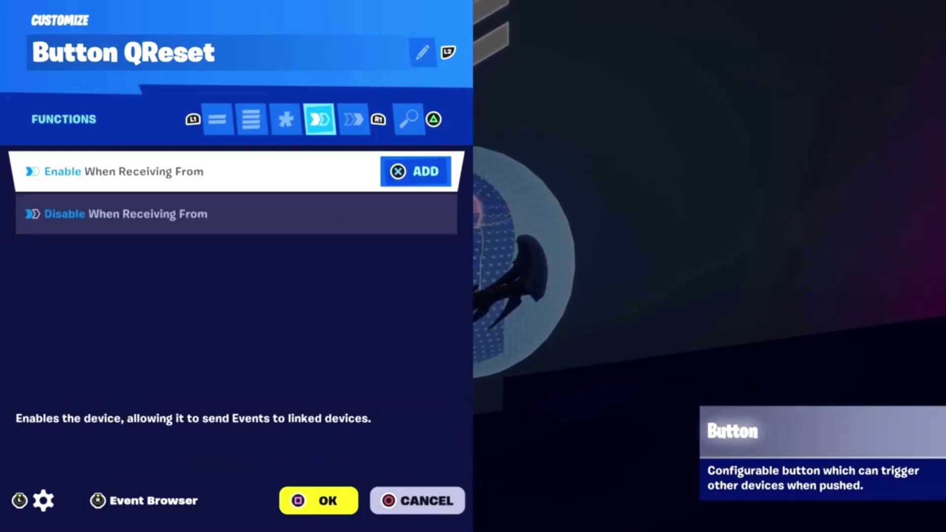
{"action": "key", "text": "e"}
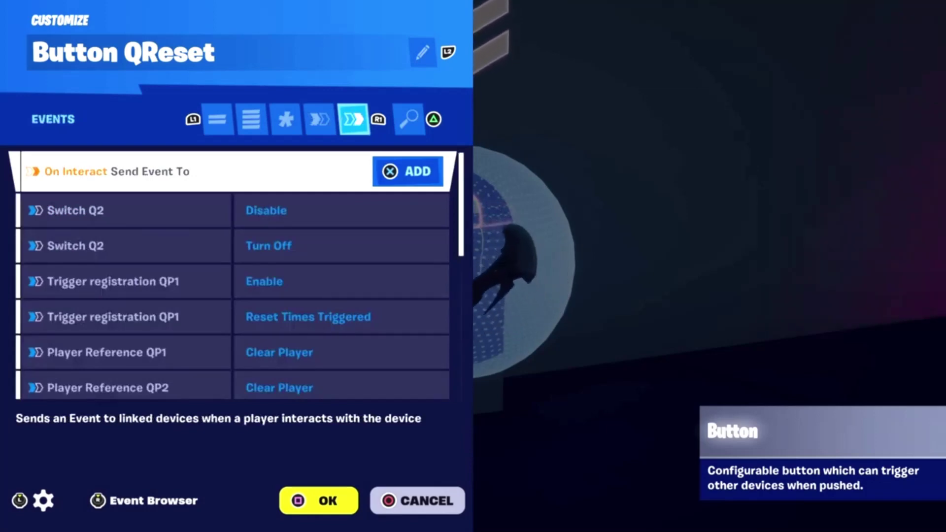
{"action": "left_click", "coordinate": [124, 210]}
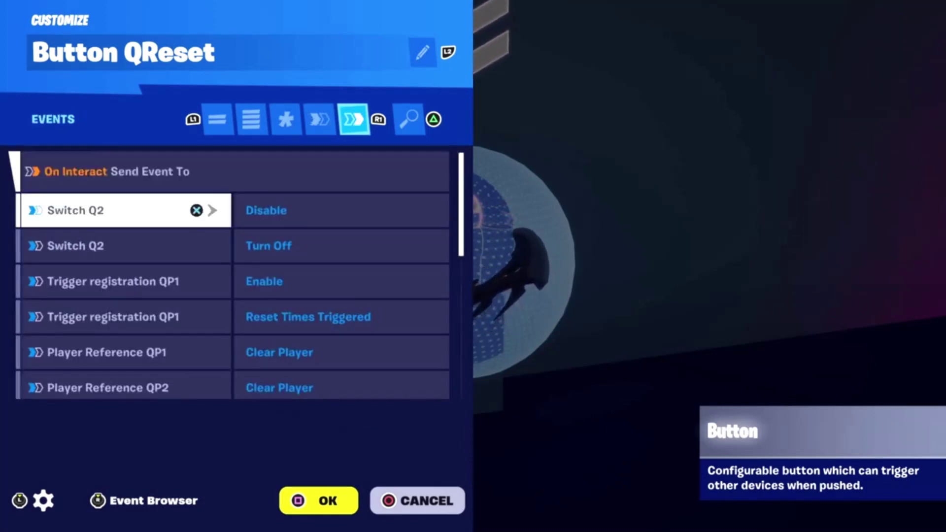
{"action": "left_click", "coordinate": [123, 245]}
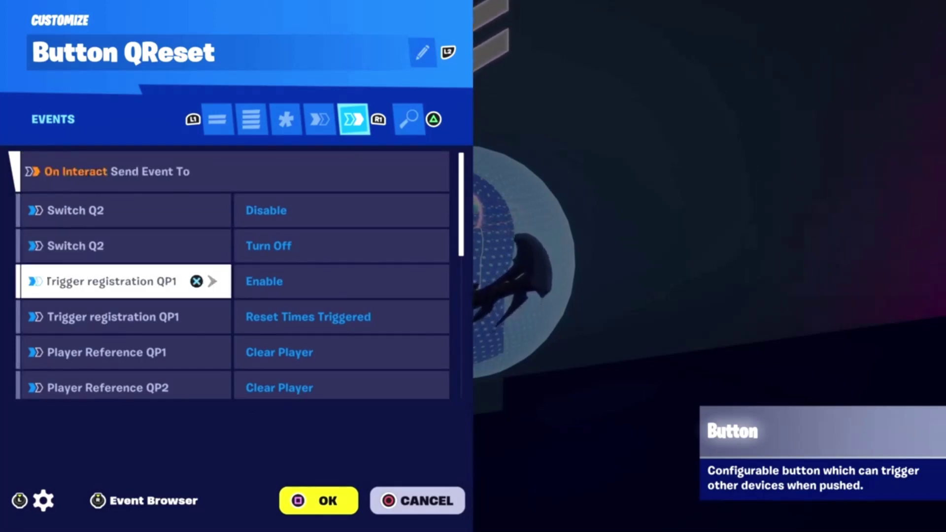
{"action": "key", "text": "Down"}
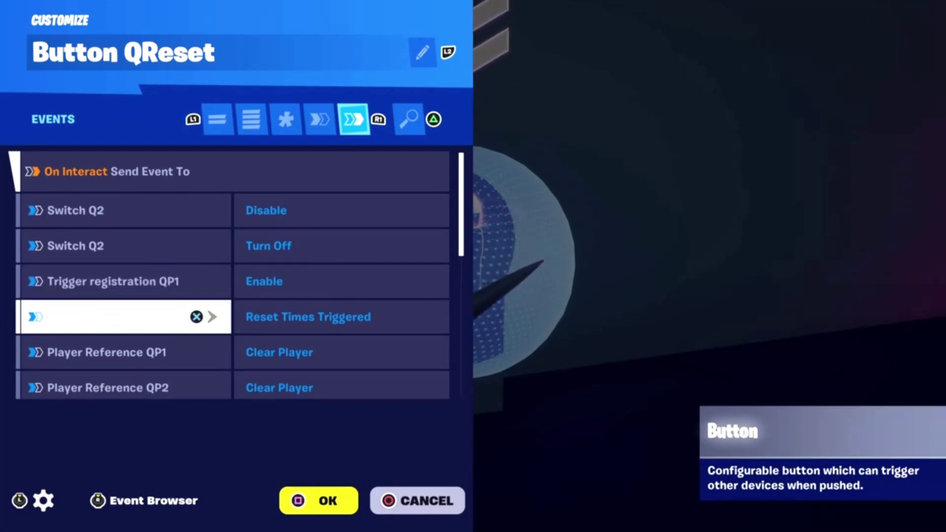
{"action": "key", "text": "Down"}
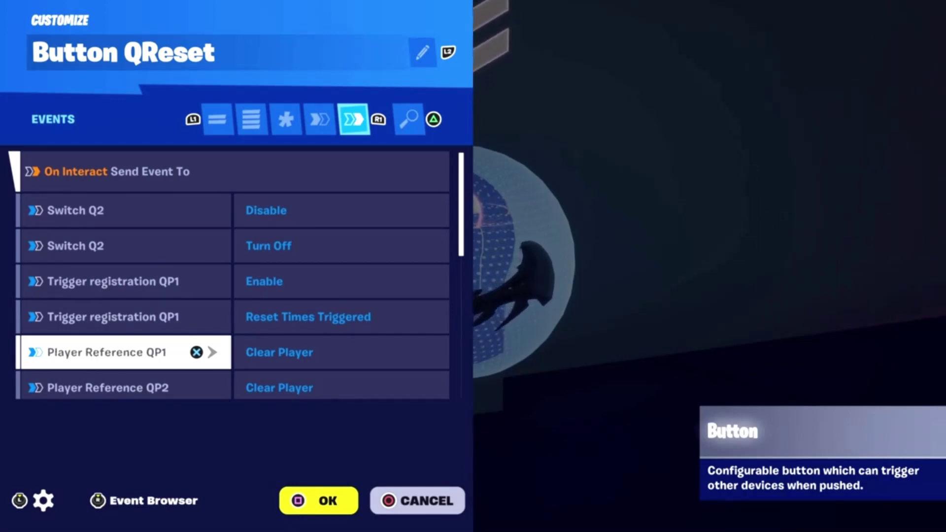
{"action": "key", "text": "Down"}
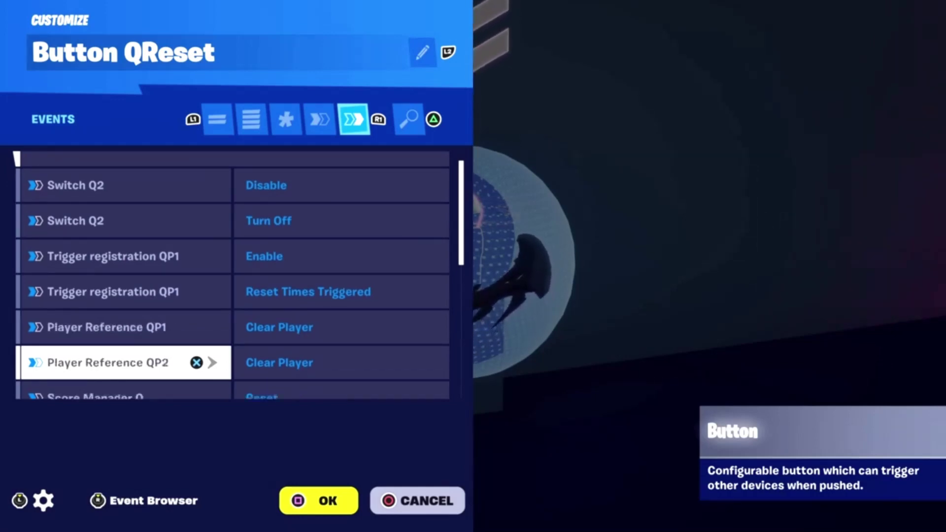
{"action": "key", "text": "Down"}
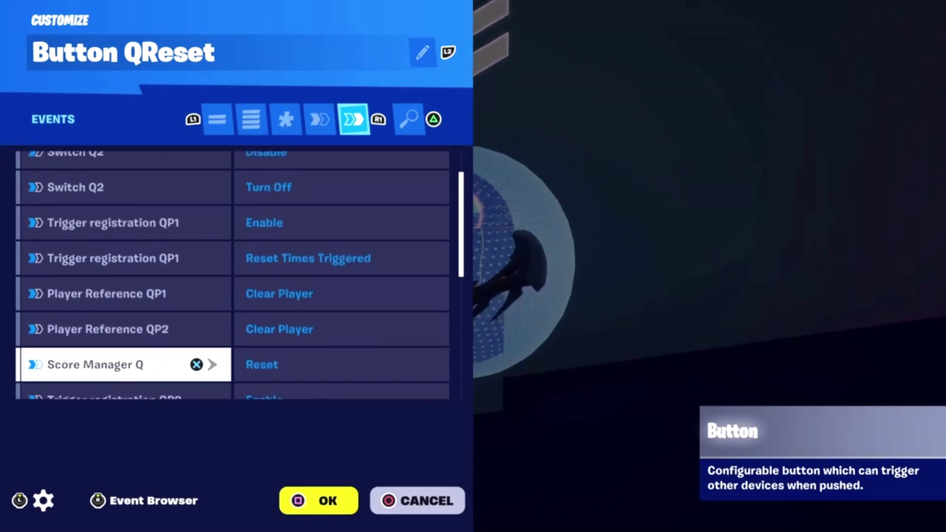
{"action": "key", "text": "Down"}
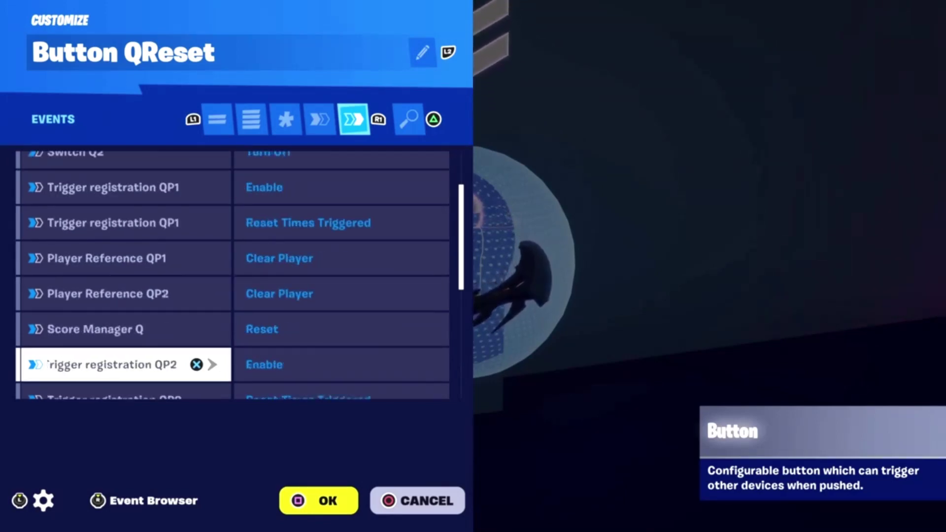
{"action": "key", "text": "Down"}
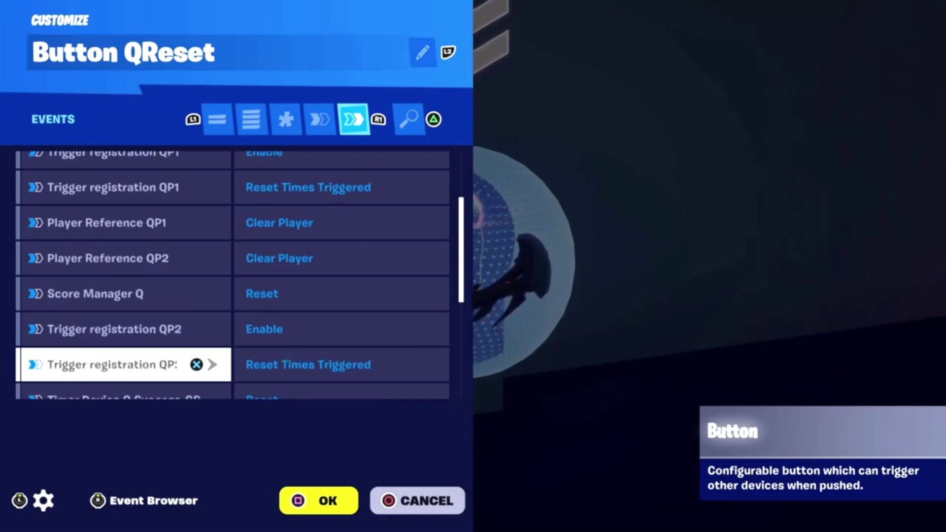
- Examine the button's remaining On Interact bindings from Timer Device Q Success-GS through Timer Device 2m queue wait
{"action": "key", "text": "Down"}
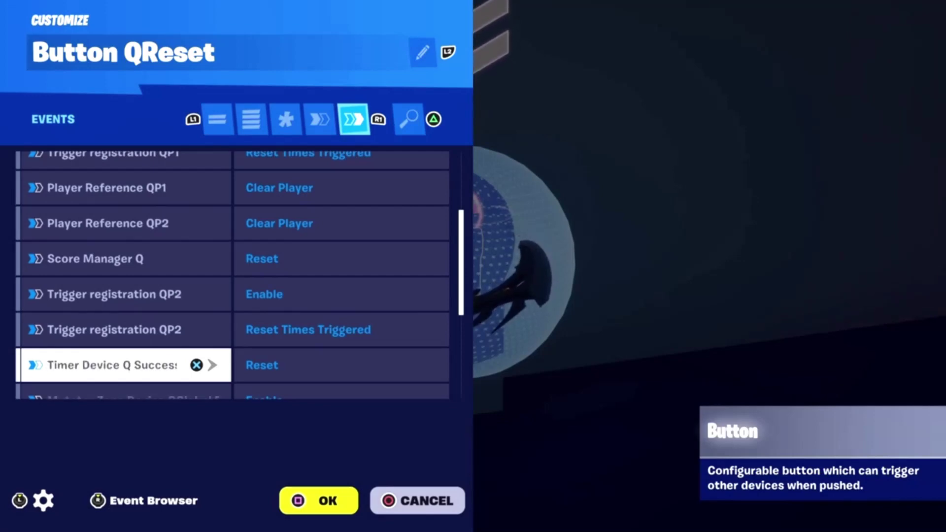
{"action": "key", "text": "Down"}
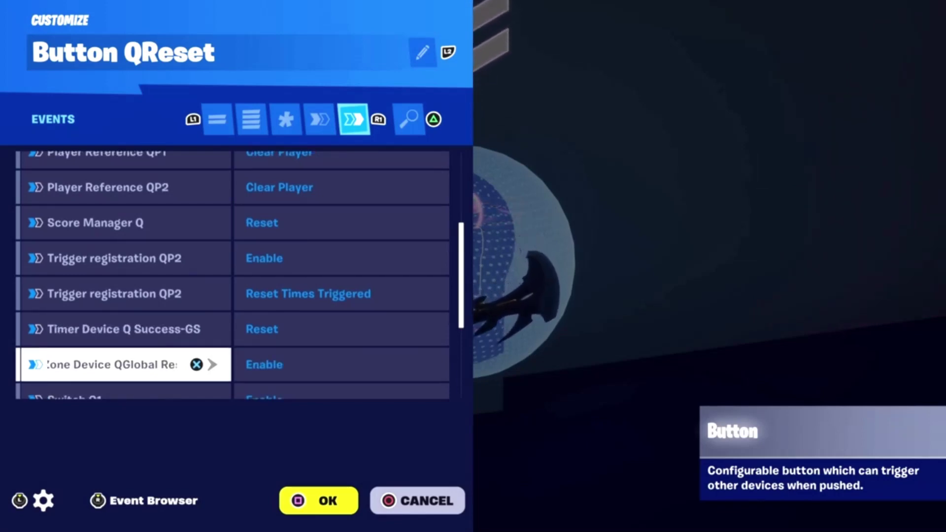
{"action": "key", "text": "Down"}
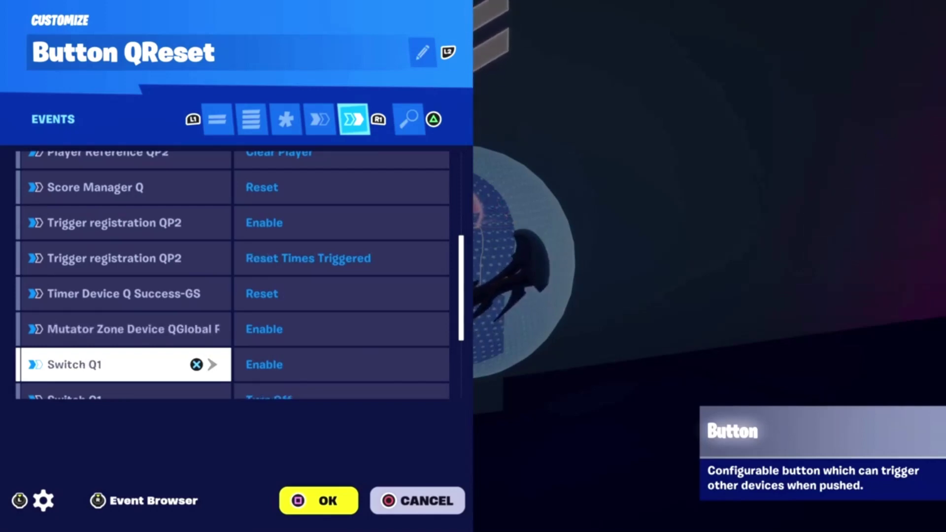
{"action": "key", "text": "Down"}
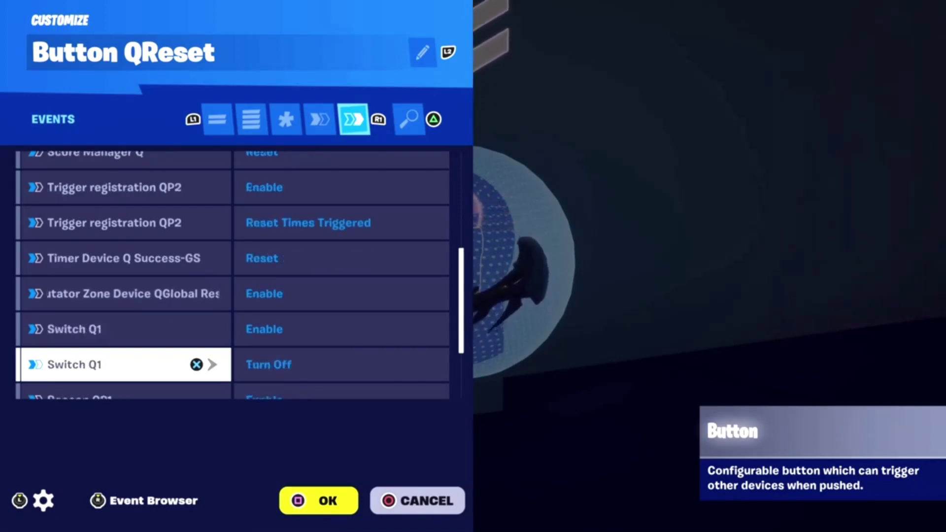
{"action": "key", "text": "Down"}
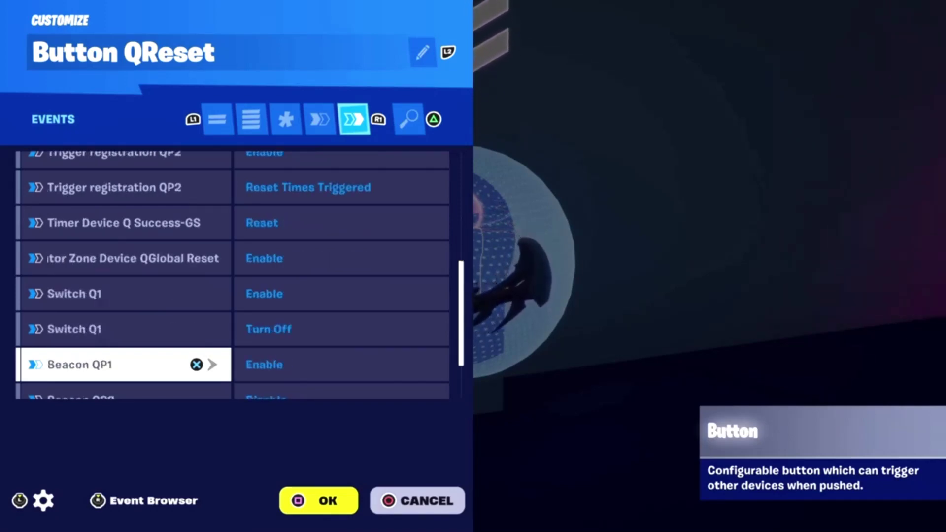
{"action": "key", "text": "Down"}
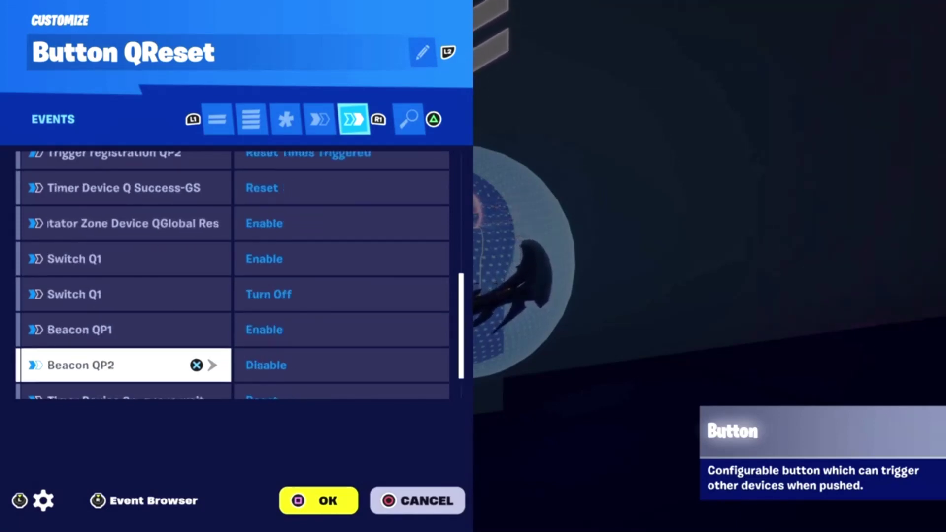
{"action": "key", "text": "Down"}
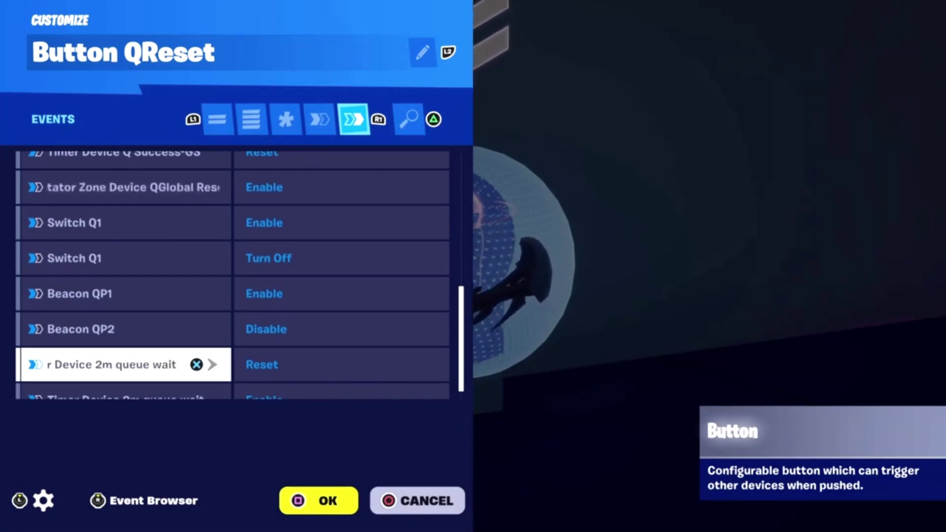
{"action": "key", "text": "Down"}
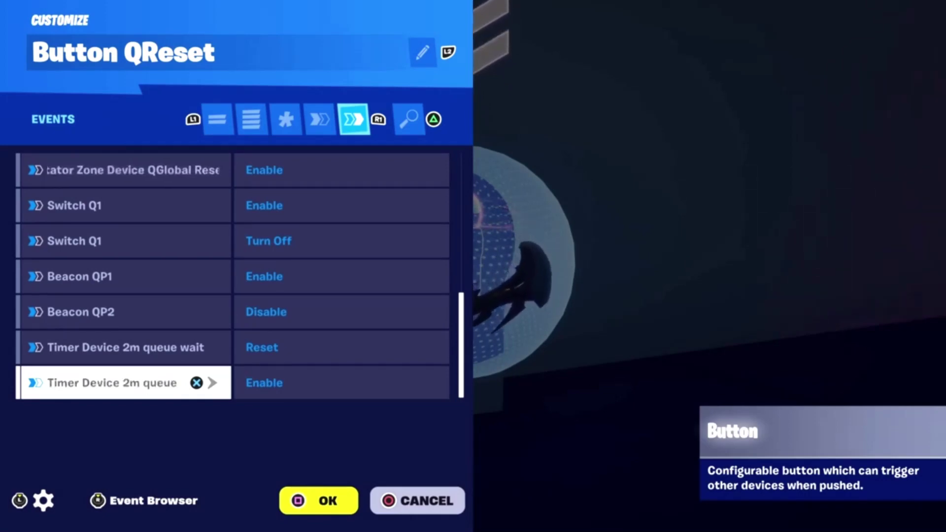
- Close the button's settings, fly down to the QGlobal Reset mutator zone and open its settings
{"action": "key", "text": "Escape"}
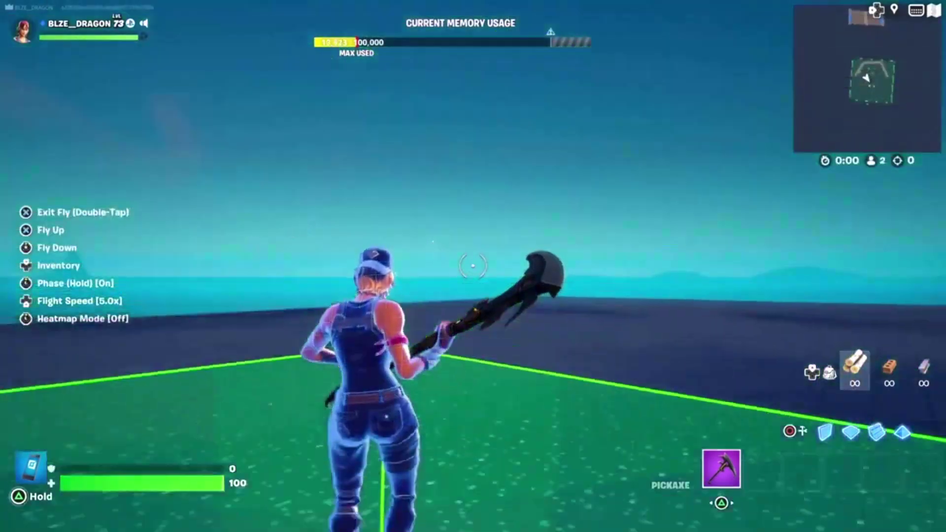
{"action": "key", "text": "space"}
{"action": "key", "text": "space"}
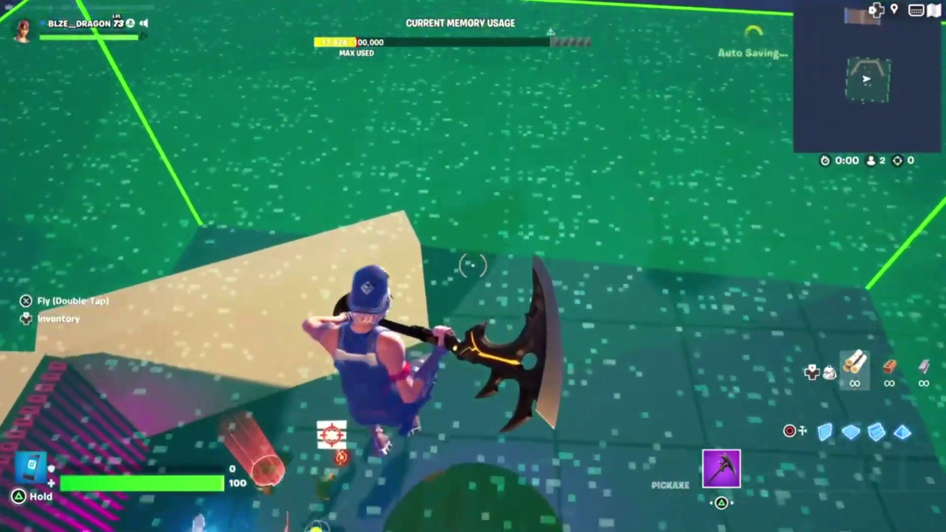
{"action": "key", "text": "e"}
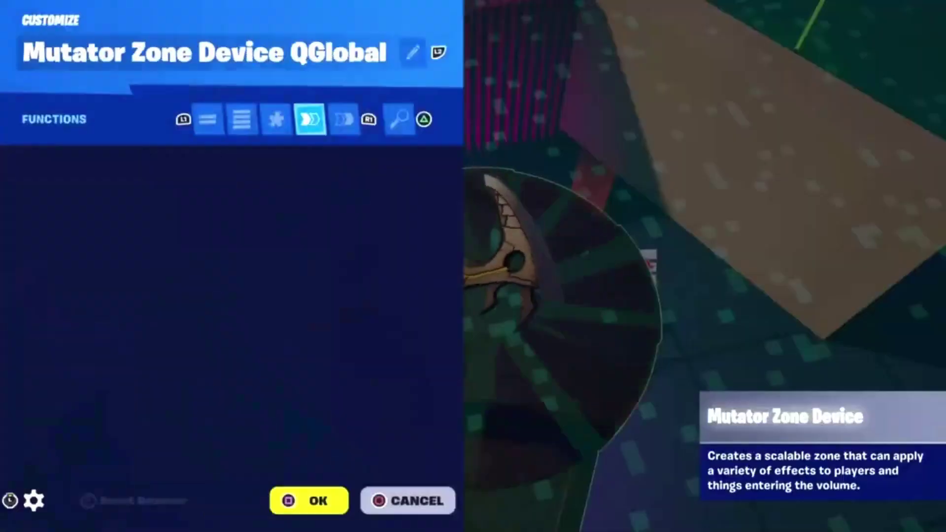
- Review the QGlobal mutator zone's options from Enabled on Phase through Zone Width, Zone Depth and Zone Height
{"action": "key", "text": "e"}
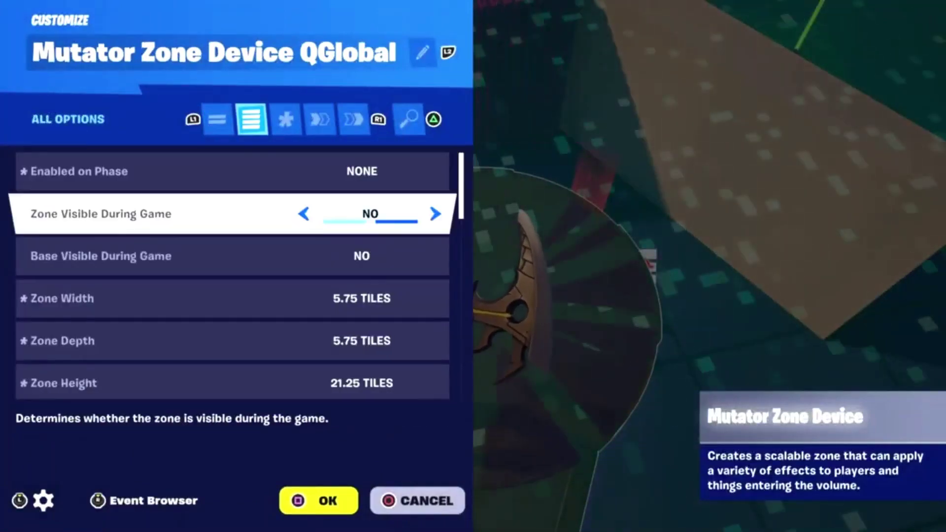
{"action": "key", "text": "Up"}
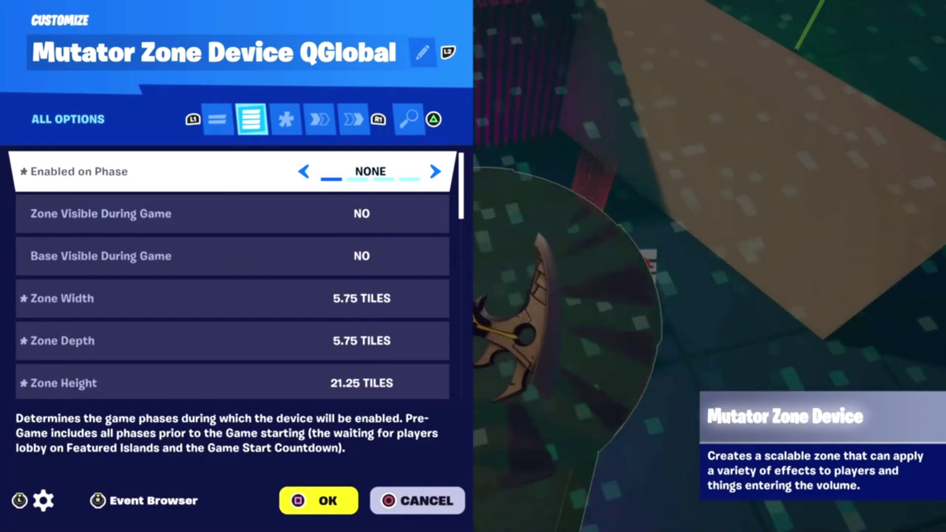
{"action": "key", "text": "Down"}
{"action": "key", "text": "Down"}
{"action": "key", "text": "Down"}
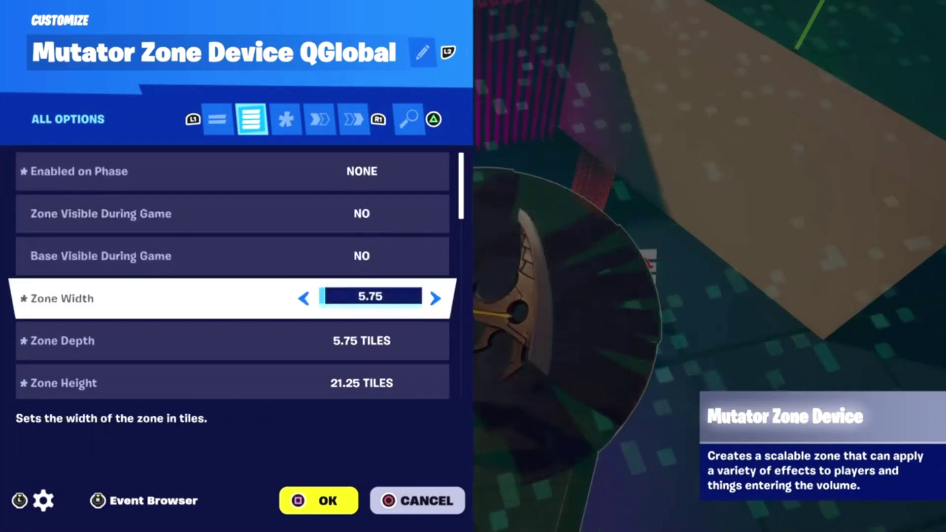
{"action": "key", "text": "Down"}
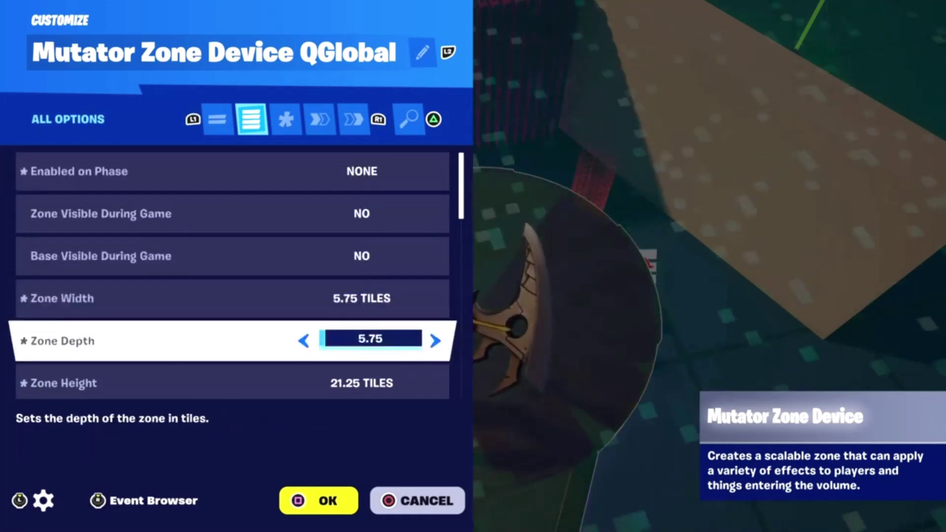
{"action": "key", "text": "Down"}
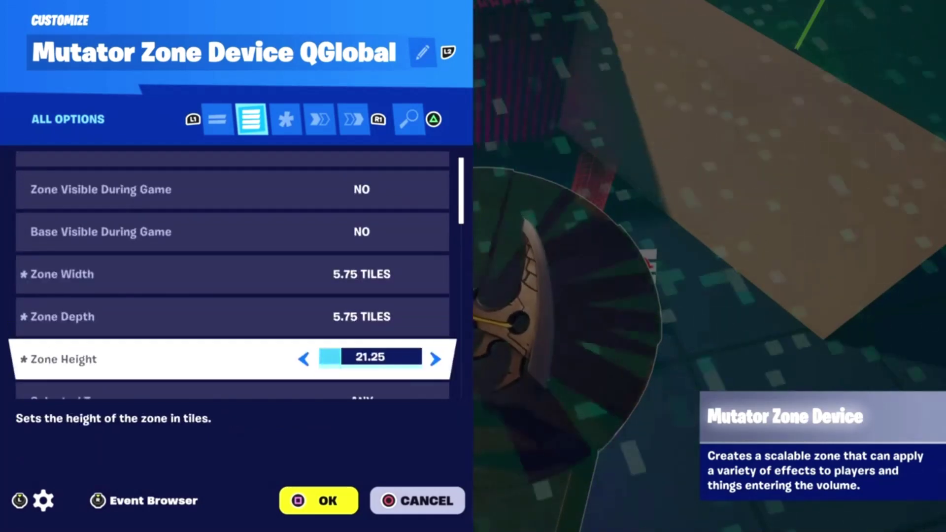
- Examine the zone's team, class and affected-target options, continuing through Pickup Life Span, Allow Editing and Building Cost
{"action": "key", "text": "Down"}
{"action": "key", "text": "Down"}
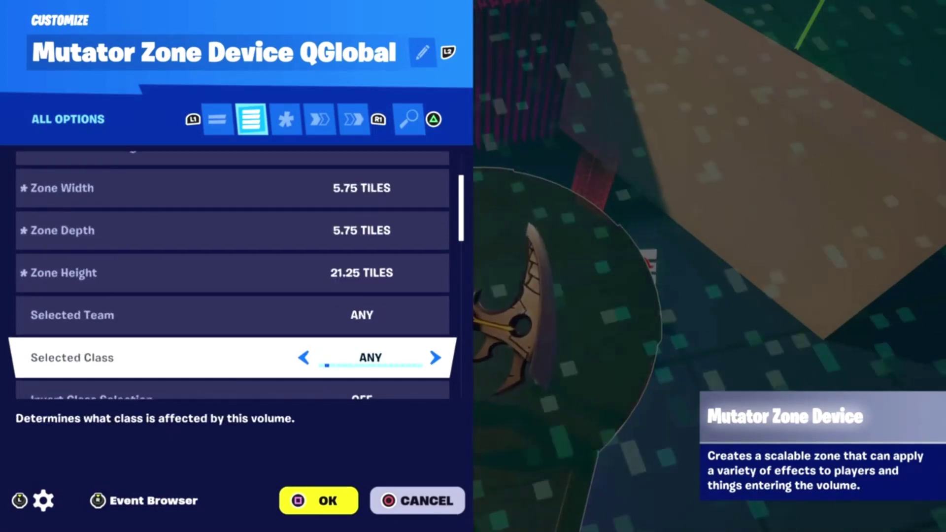
{"action": "key", "text": "Down"}
{"action": "key", "text": "Down"}
{"action": "key", "text": "Down"}
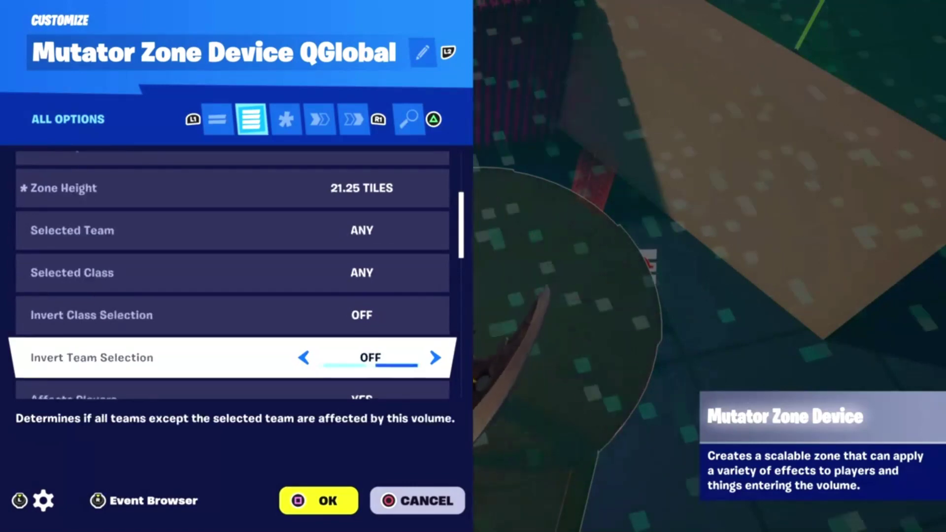
{"action": "key", "text": "Down"}
{"action": "key", "text": "Down"}
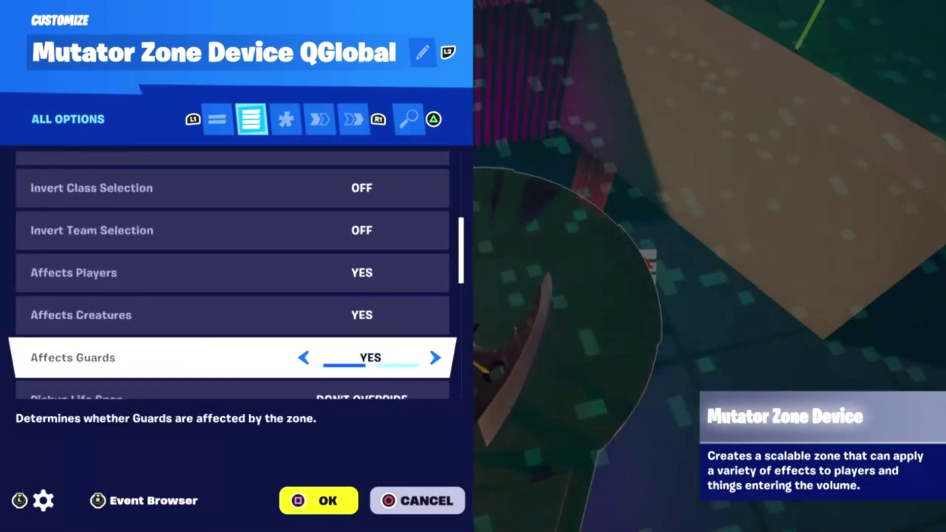
{"action": "key", "text": "Down"}
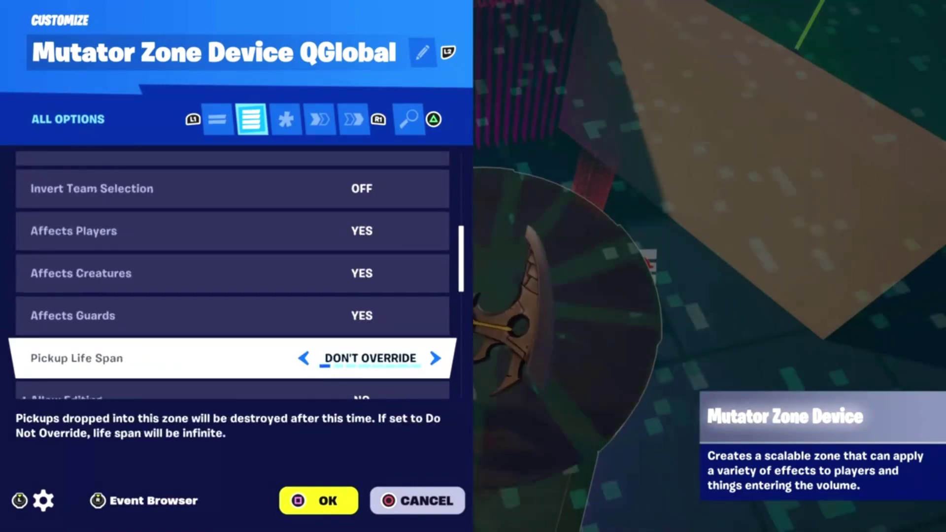
{"action": "key", "text": "Down"}
{"action": "key", "text": "Down"}
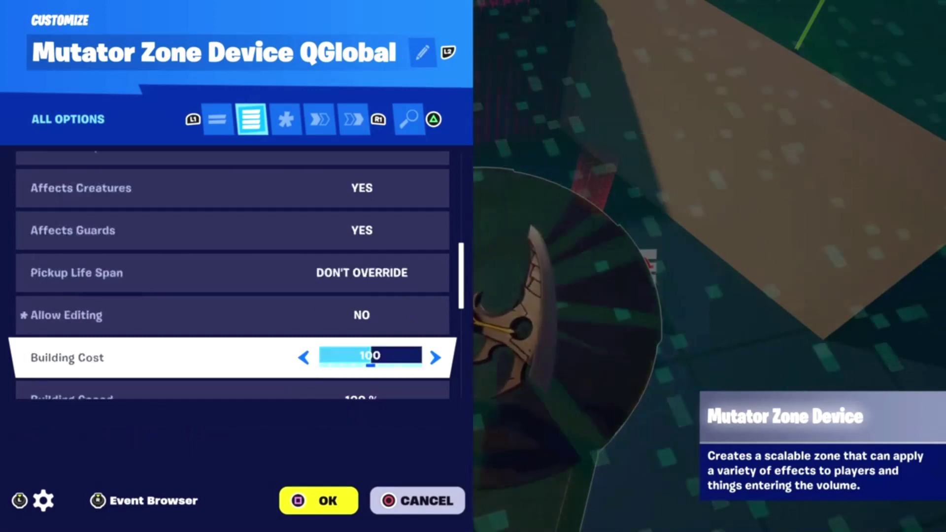
- Review the zone's remaining options from Building Speed and Allow Jumping through Enable VFX, Allow Map Marker and Allow Emote Wheel
{"action": "key", "text": "Down"}
{"action": "key", "text": "Down"}
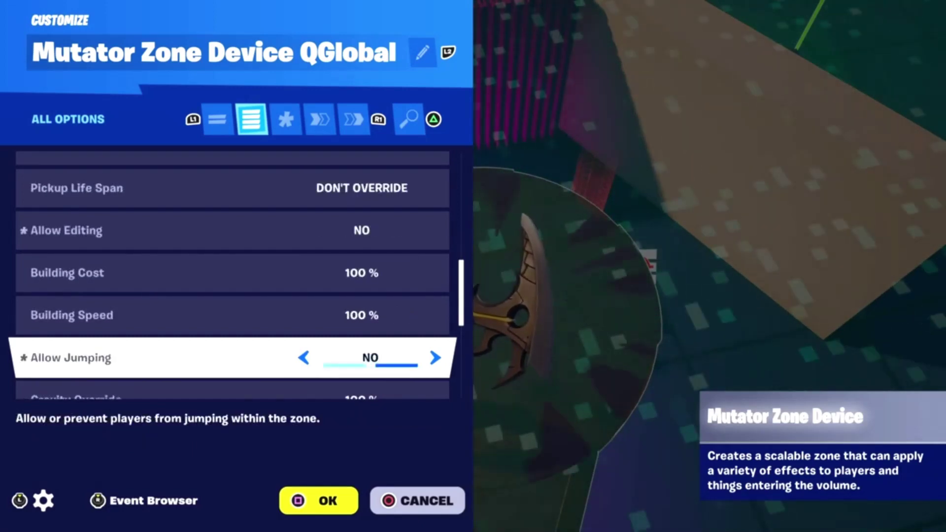
{"action": "key", "text": "Down"}
{"action": "key", "text": "Down"}
{"action": "key", "text": "Down"}
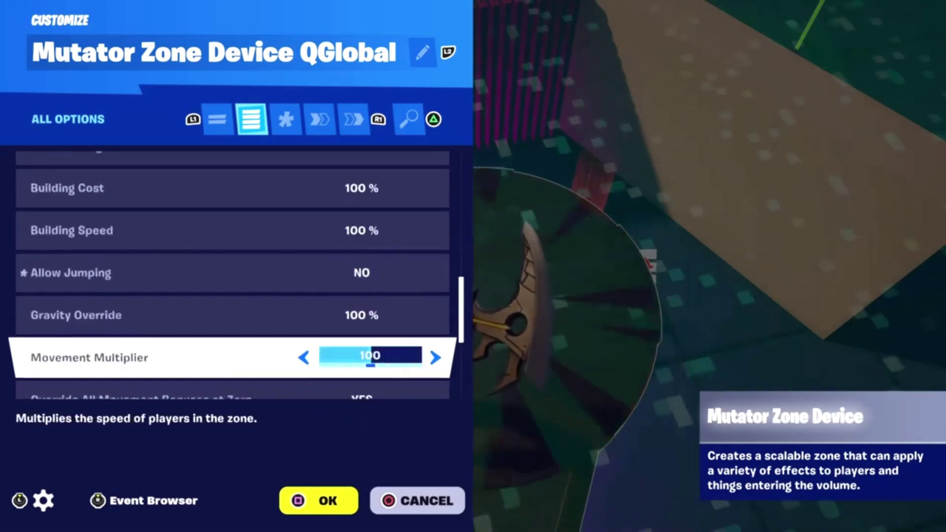
{"action": "key", "text": "Down"}
{"action": "key", "text": "Down"}
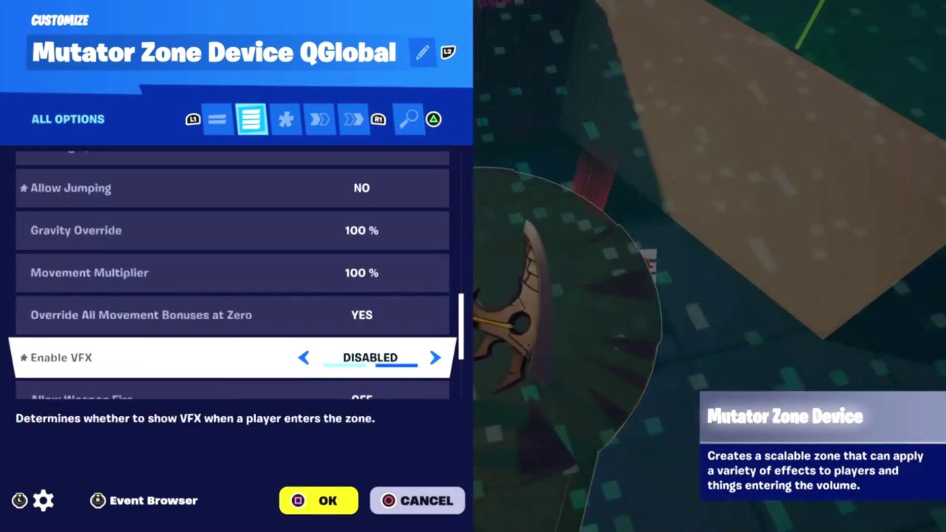
{"action": "key", "text": "Down"}
{"action": "key", "text": "Down"}
{"action": "key", "text": "Down"}
{"action": "key", "text": "Down"}
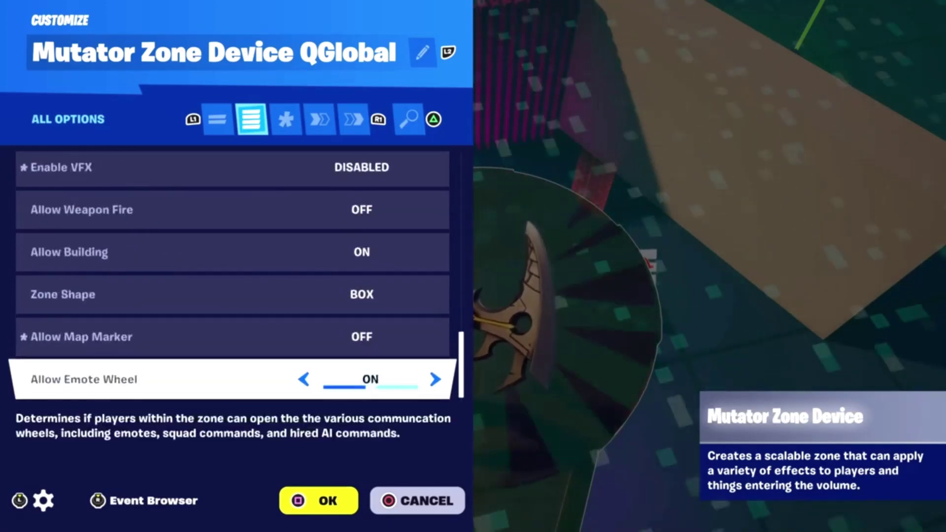
- Check the zone's function bindings for Disable, Enable, Update Selected Class and Update Selected Team
{"action": "key", "text": "e"}
{"action": "key", "text": "e"}
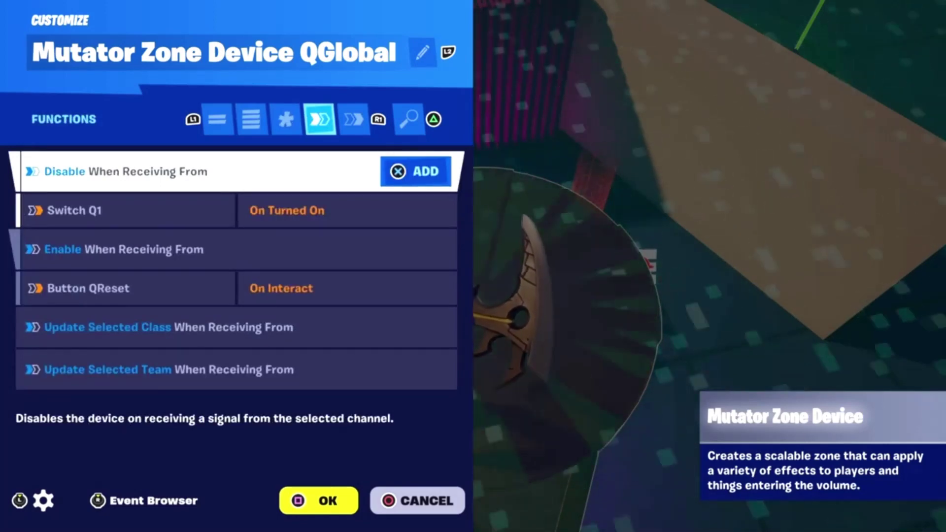
{"action": "key", "text": "Down"}
{"action": "key", "text": "Down"}
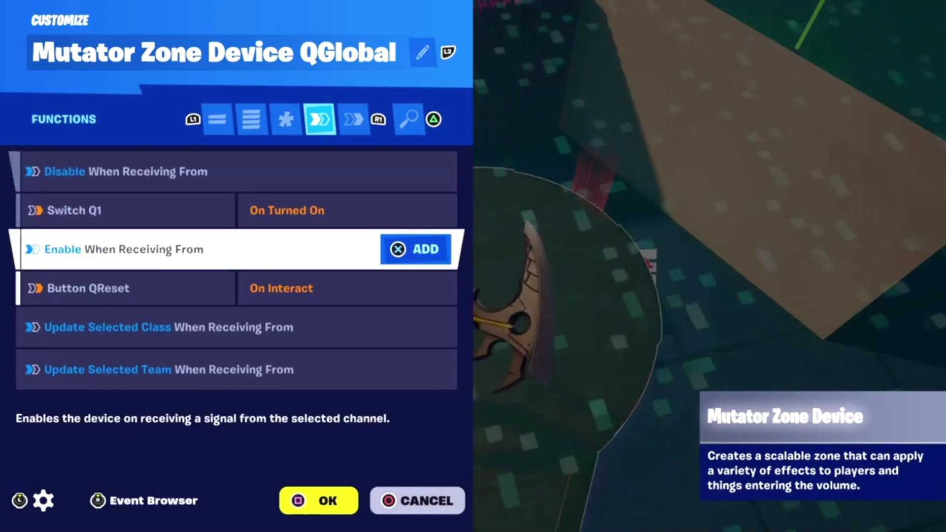
{"action": "key", "text": "Down"}
{"action": "key", "text": "Down"}
{"action": "key", "text": "Down"}
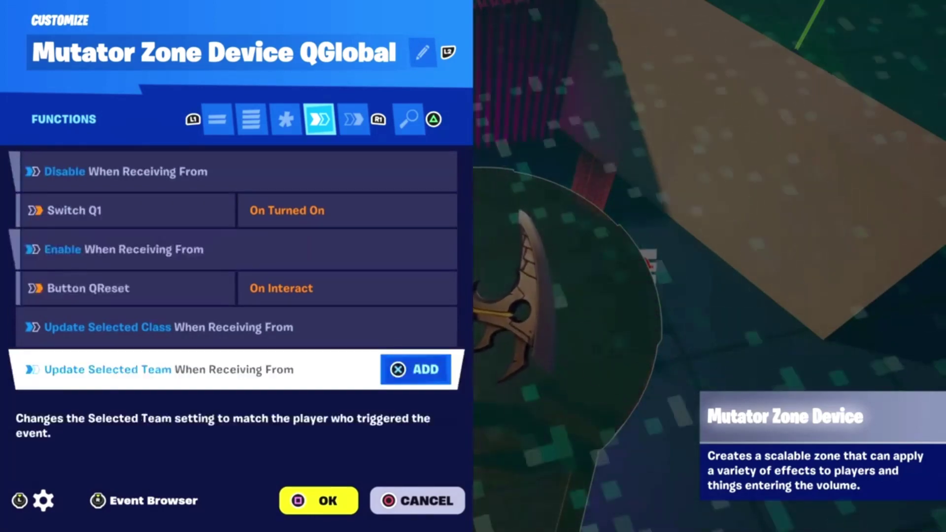
- Check the zone's event bindings down to the ClassSelector Global2 entry under On Player Entering Zone, and close the settings
{"action": "key", "text": "e"}
{"action": "key", "text": "Down"}
{"action": "key", "text": "Down"}
{"action": "key", "text": "Down"}
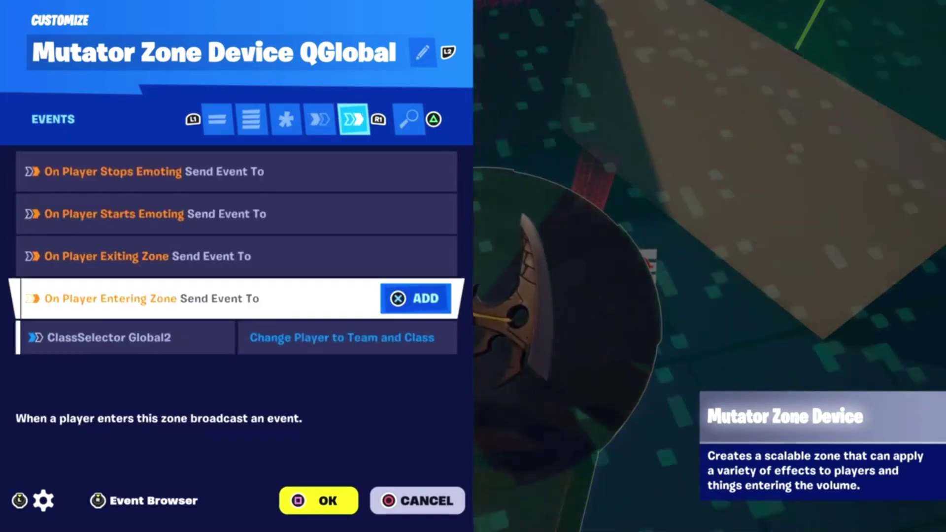
{"action": "key", "text": "Down"}
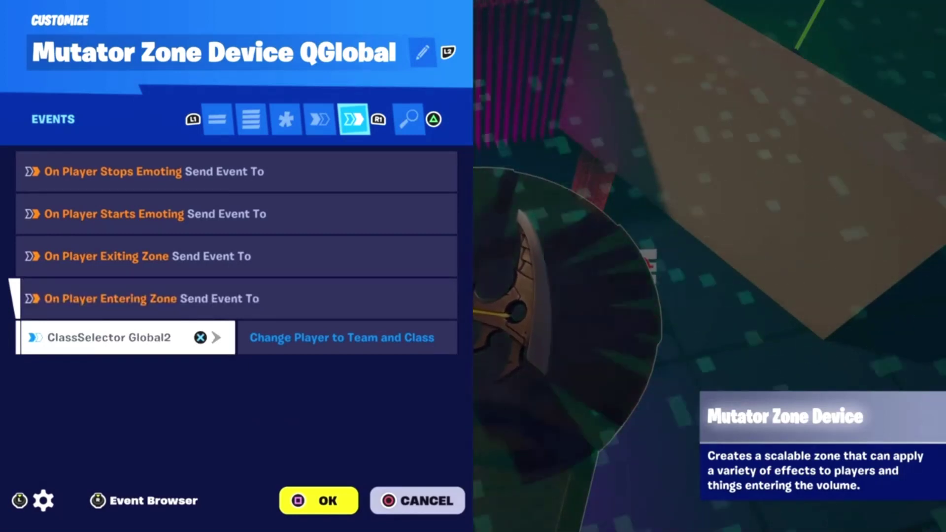
{"action": "key", "text": "Escape"}
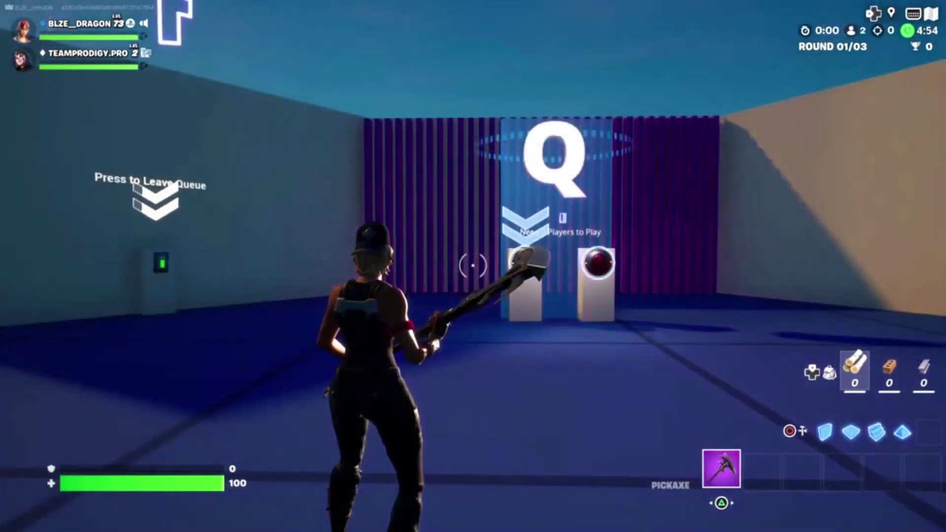
- Check the scoreboard's team and player listing during the test game
{"action": "key", "text": "Escape"}
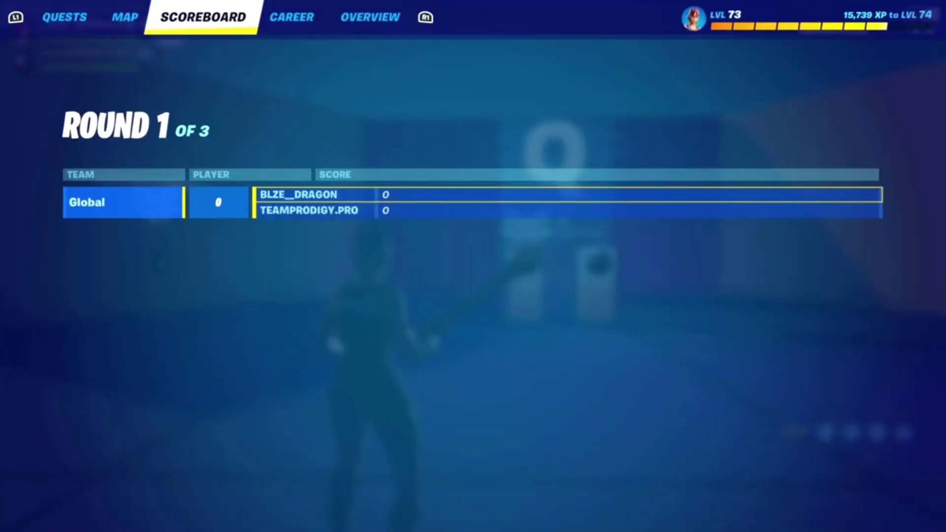
{"action": "key", "text": "Escape"}
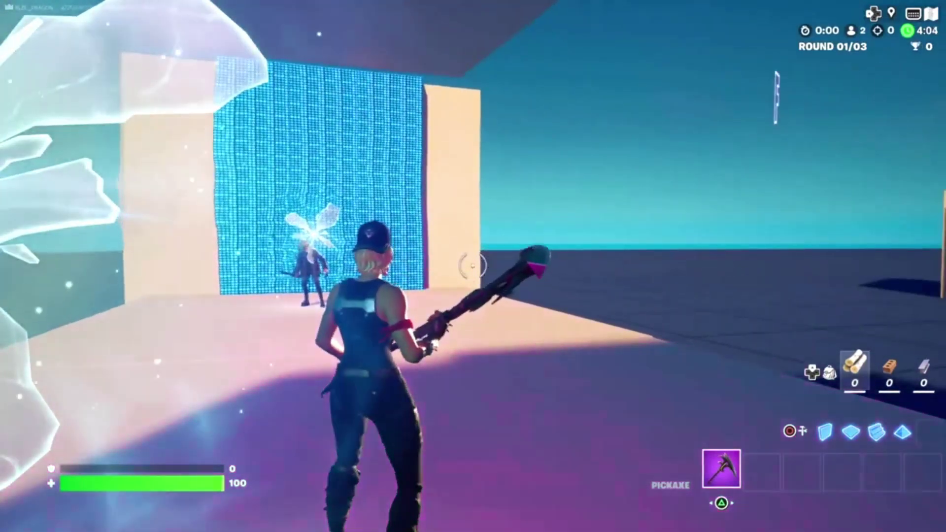
- End the running test game and return to editing the island
{"action": "key", "text": "Escape"}
{"action": "key", "text": "Down"}
{"action": "key", "text": "Down"}
{"action": "key", "text": "Down"}
{"action": "key", "text": "Down"}
{"action": "key", "text": "Down"}
{"action": "key", "text": "Down"}
{"action": "key", "text": "Down"}
{"action": "key", "text": "Down"}
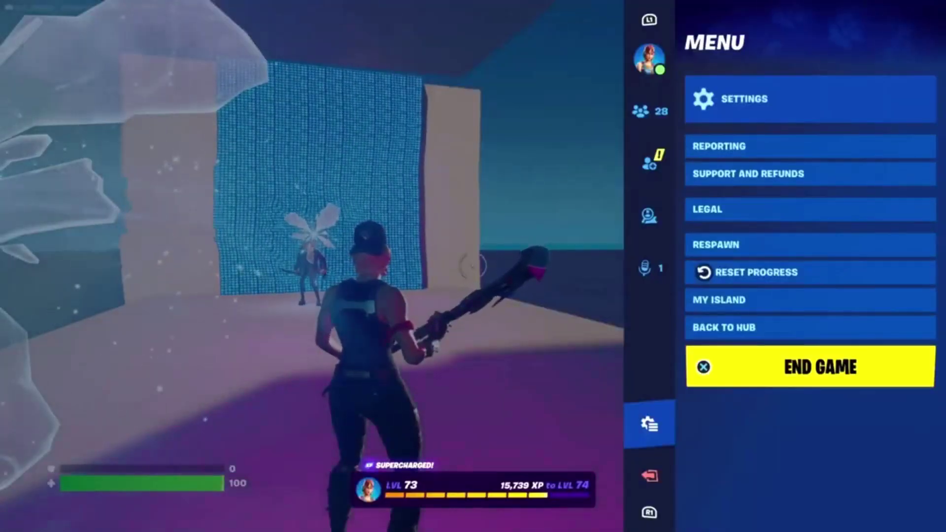
{"action": "key", "text": "Escape"}
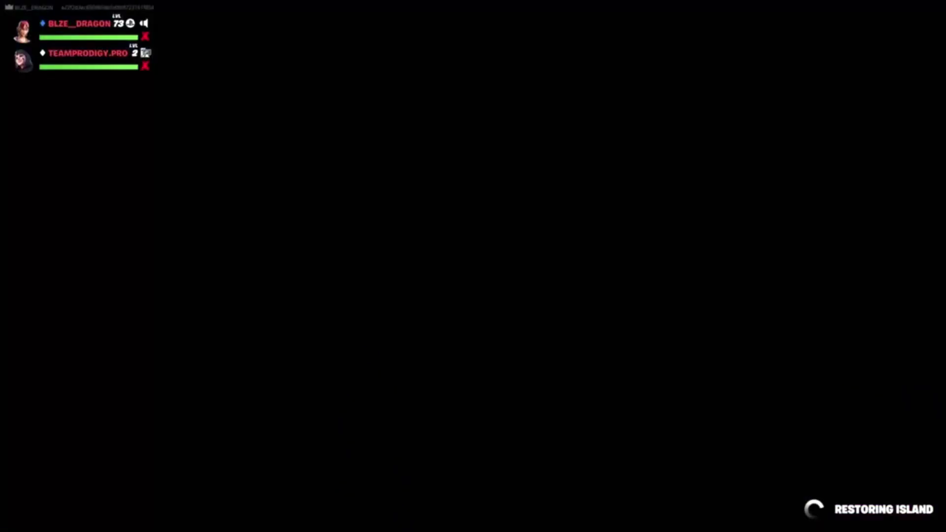
- Start a new test game on the island
{"action": "key", "text": "Down"}
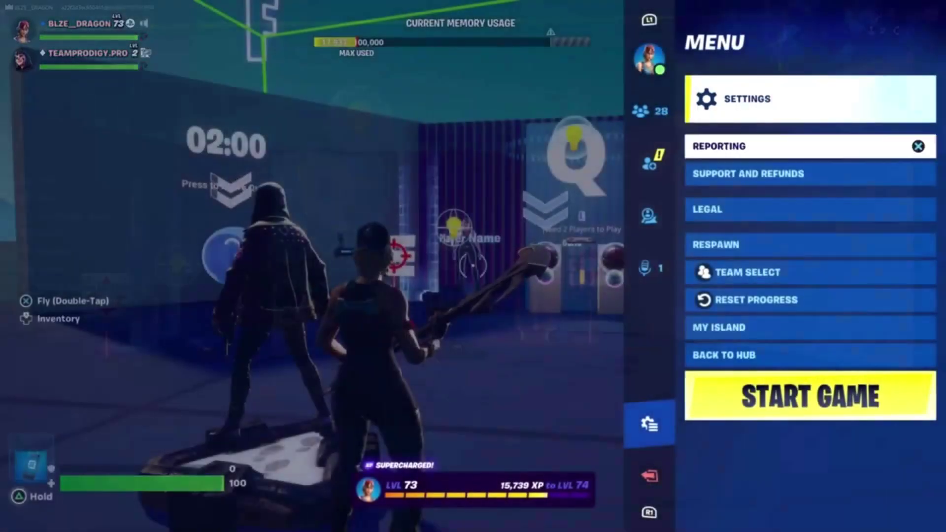
{"action": "key", "text": "Down"}
{"action": "key", "text": "Down"}
{"action": "key", "text": "Down"}
{"action": "key", "text": "Down"}
{"action": "key", "text": "Down"}
{"action": "key", "text": "Down"}
{"action": "key", "text": "Down"}
{"action": "key", "text": "Down"}
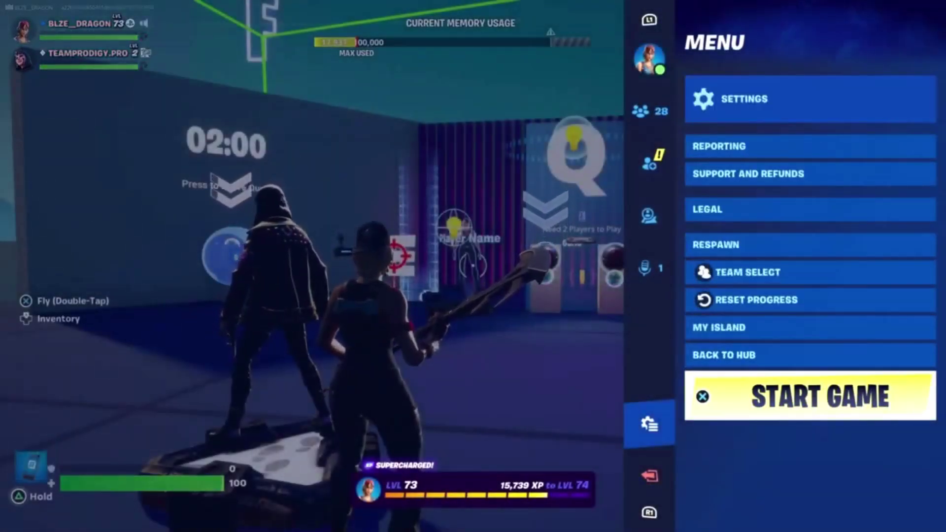
{"action": "key", "text": "Return"}
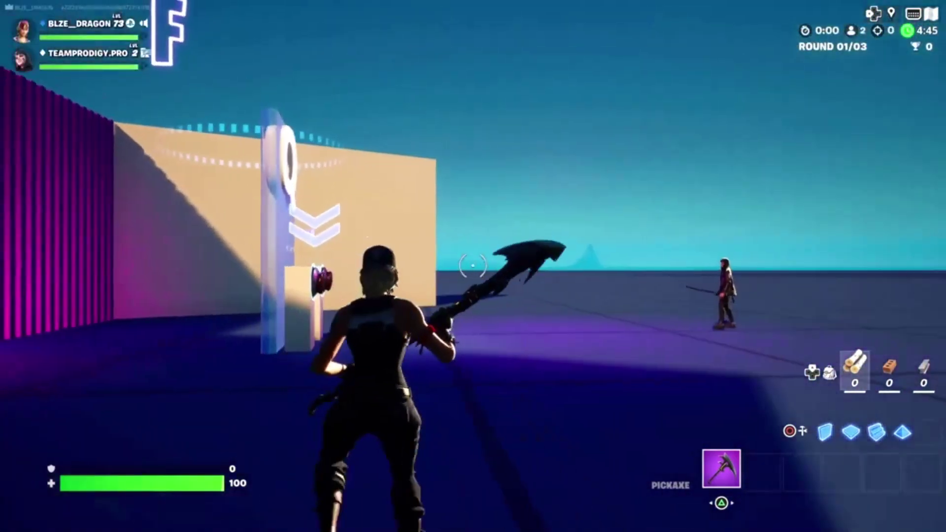
- Go to the queue buttons and queue as the first player
{"action": "key", "text": "m"}
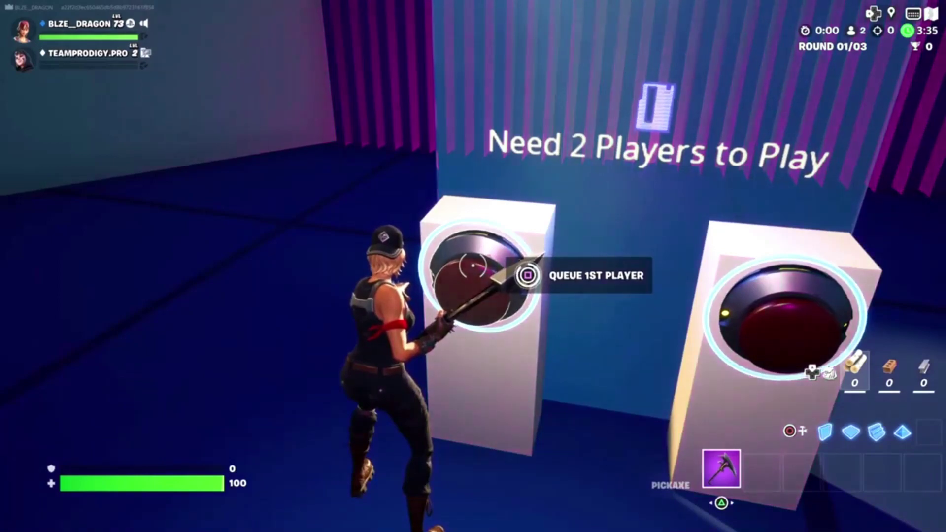
{"action": "key", "text": "e"}
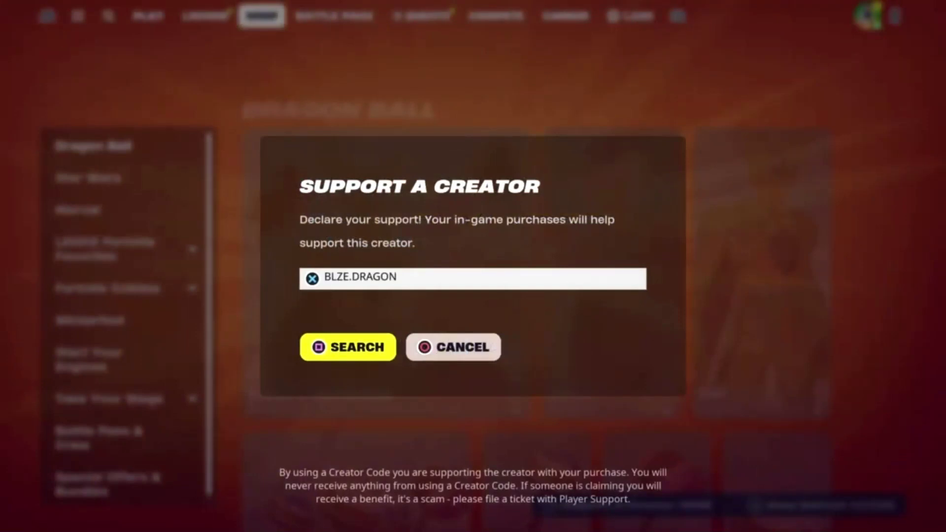
- Search for the entered creator code in the Support a Creator dialog
{"action": "key", "text": "Return"}
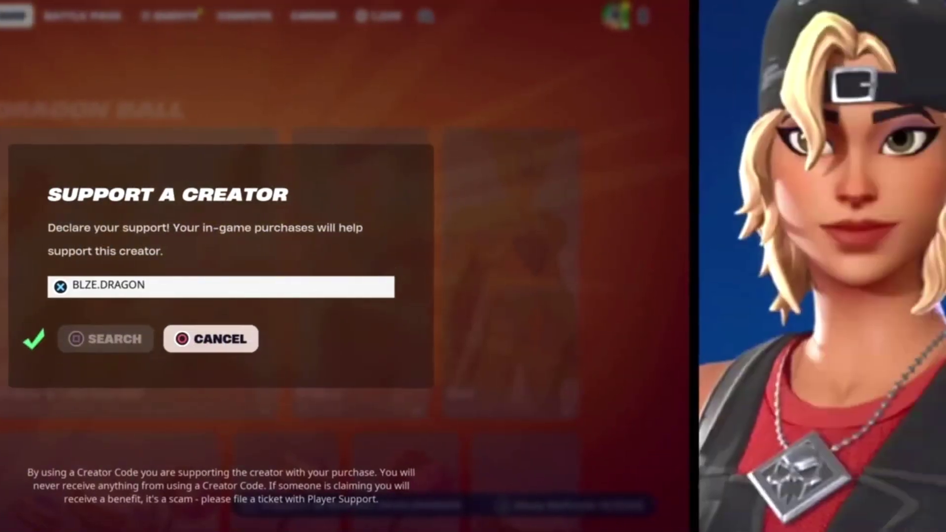